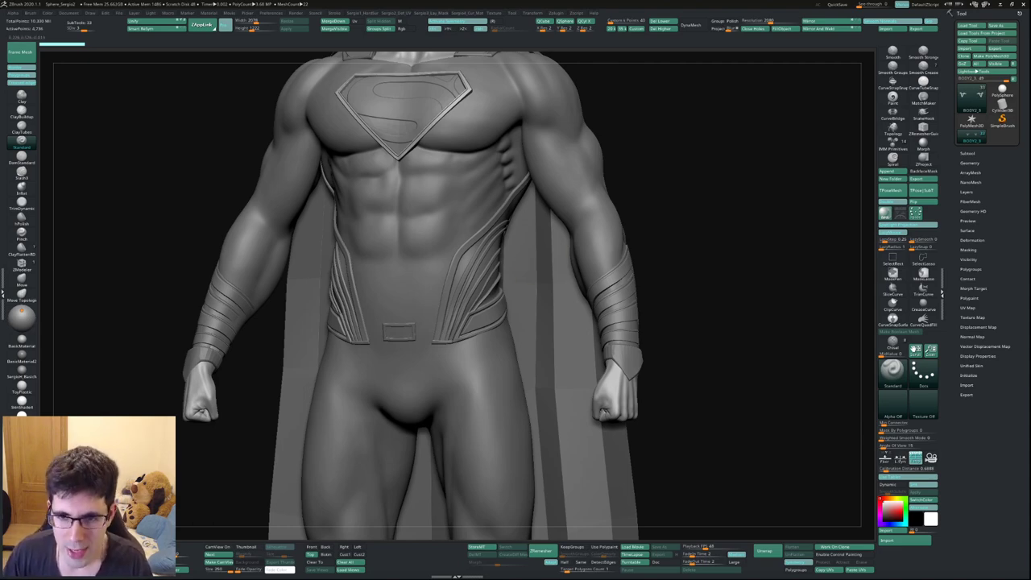
Frame the whole figure and select the forearm bracer subtool
{"action": "mouse_move", "coordinate": [694, 168]}
{"action": "left_mouse_down", "text": "alt"}
{"action": "mouse_move", "coordinate": [612, 261]}
{"action": "mouse_move", "coordinate": [568, 343]}
{"action": "left_mouse_up", "text": "alt"}
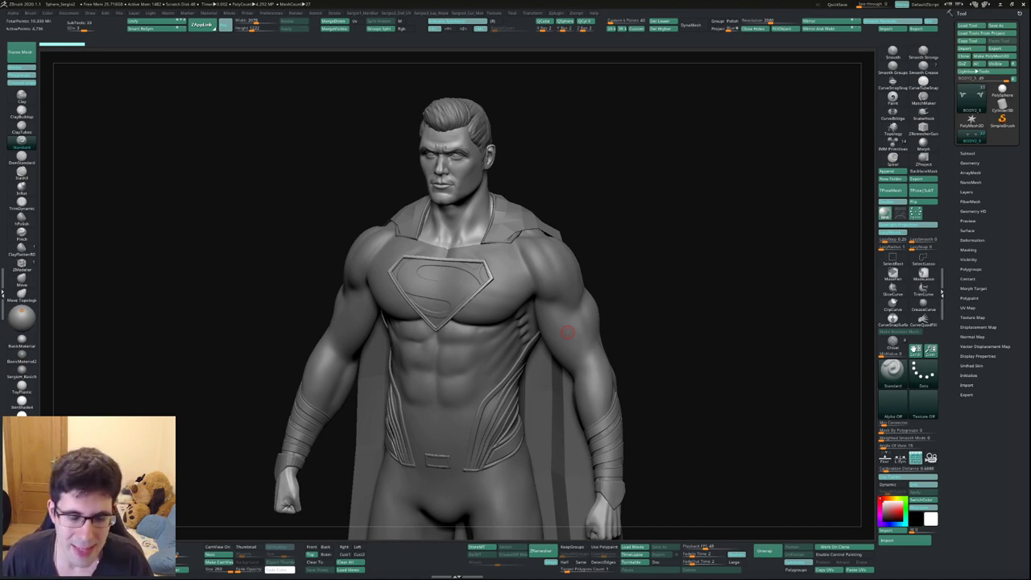
{"action": "left_click_drag", "start_coordinate": [596, 210], "coordinate": [617, 233]}
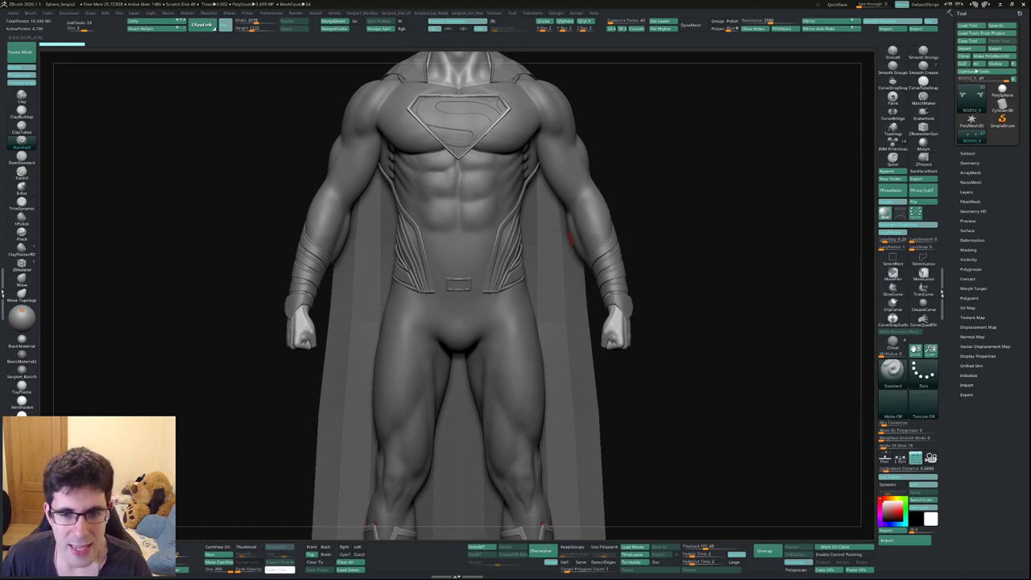
{"action": "scroll", "coordinate": [652, 252], "scroll_direction": "down", "scroll_amount": 2}
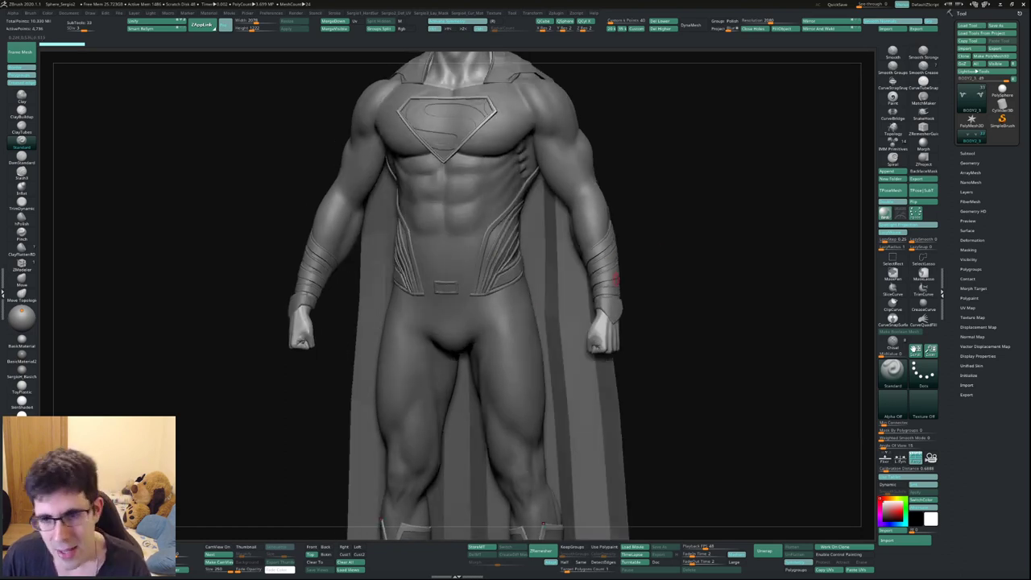
{"action": "left_click_drag", "start_coordinate": [526, 322], "coordinate": [518, 314]}
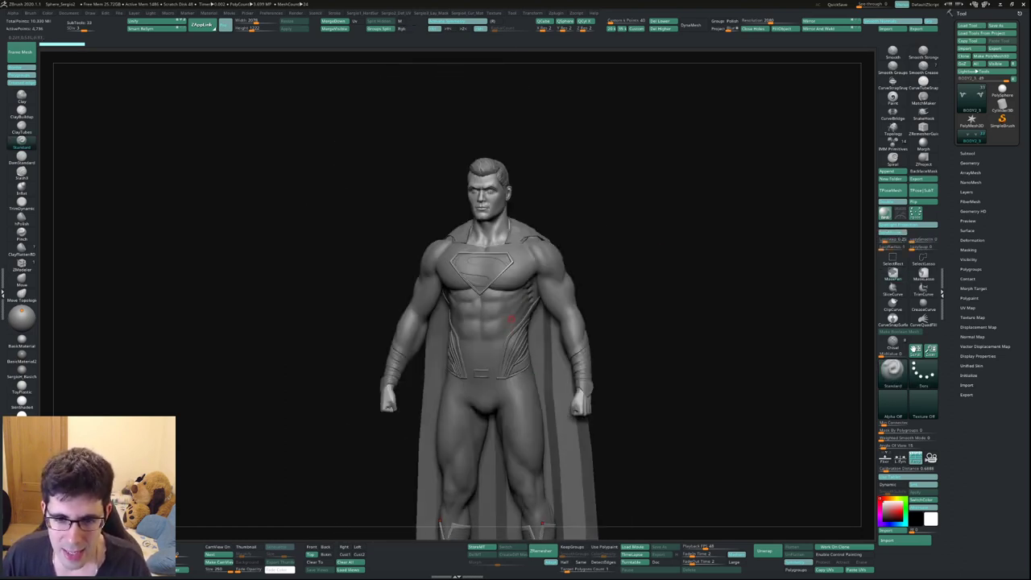
{"action": "scroll", "coordinate": [510, 319], "scroll_direction": "up", "scroll_amount": 1}
{"action": "scroll", "coordinate": [523, 321], "scroll_direction": "up", "scroll_amount": 2}
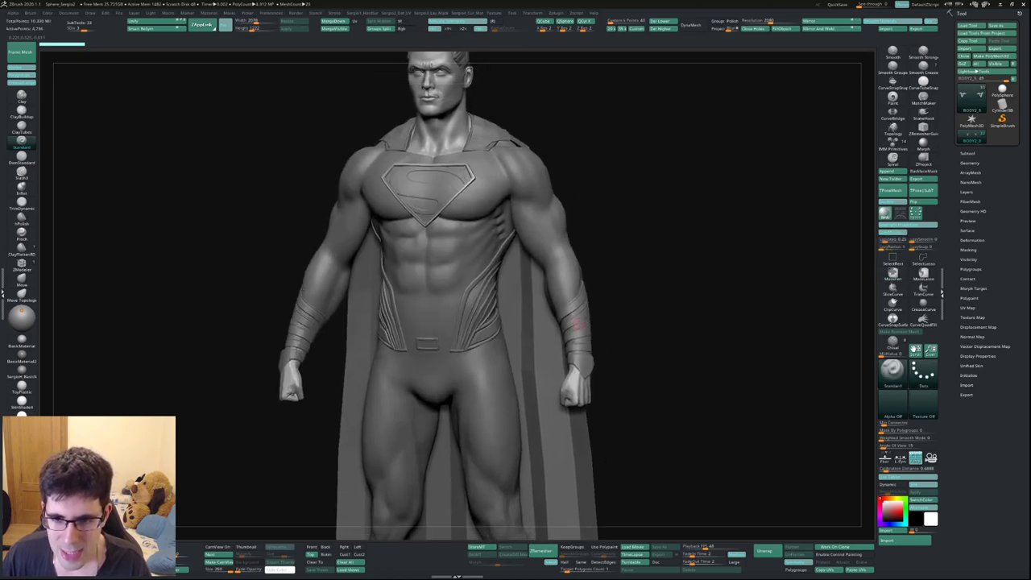
{"action": "left_click", "coordinate": [576, 310], "text": "alt"}
Solo the forearm bracer and inspect its bands on both forearms
{"action": "scroll", "coordinate": [564, 338], "scroll_direction": "up", "scroll_amount": 3}
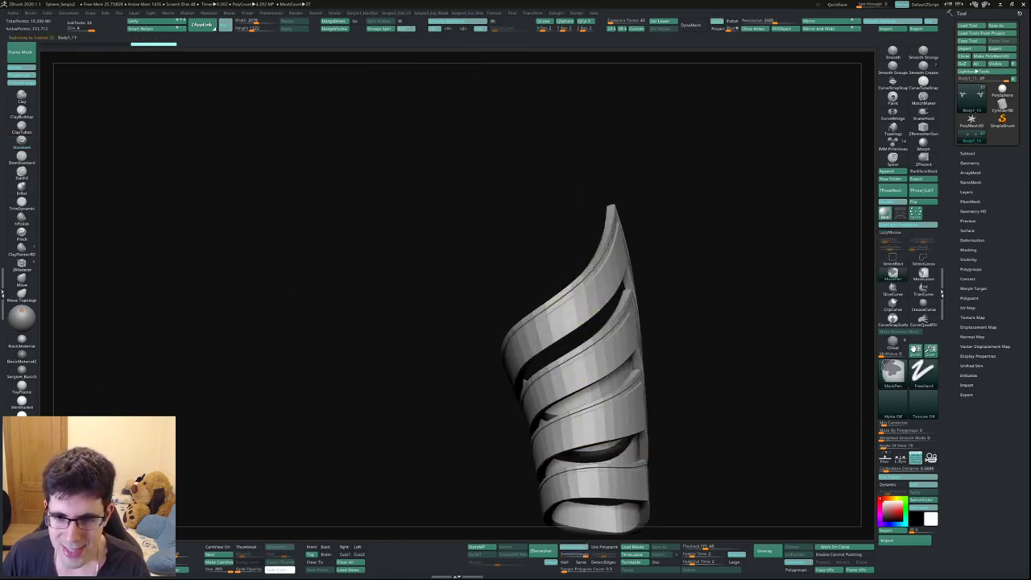
{"action": "scroll", "coordinate": [564, 354], "scroll_direction": "up", "scroll_amount": 2}
{"action": "key", "text": "shift+f"}
{"action": "mouse_move", "coordinate": [568, 362]}
{"action": "left_mouse_down"}
{"action": "mouse_move", "coordinate": [532, 355]}
{"action": "mouse_move", "coordinate": [521, 328]}
{"action": "mouse_move", "coordinate": [527, 274]}
{"action": "mouse_move", "coordinate": [563, 266]}
{"action": "left_mouse_up"}
{"action": "key", "text": "shift+f"}
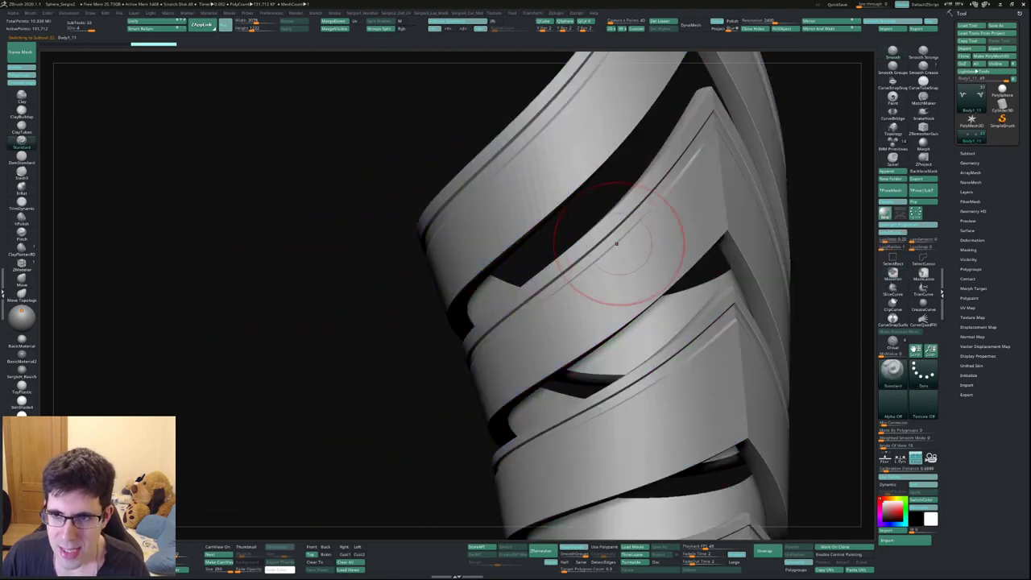
{"action": "left_click_drag", "start_coordinate": [617, 231], "coordinate": [612, 242]}
{"action": "left_click_drag", "start_coordinate": [338, 290], "coordinate": [258, 290]}
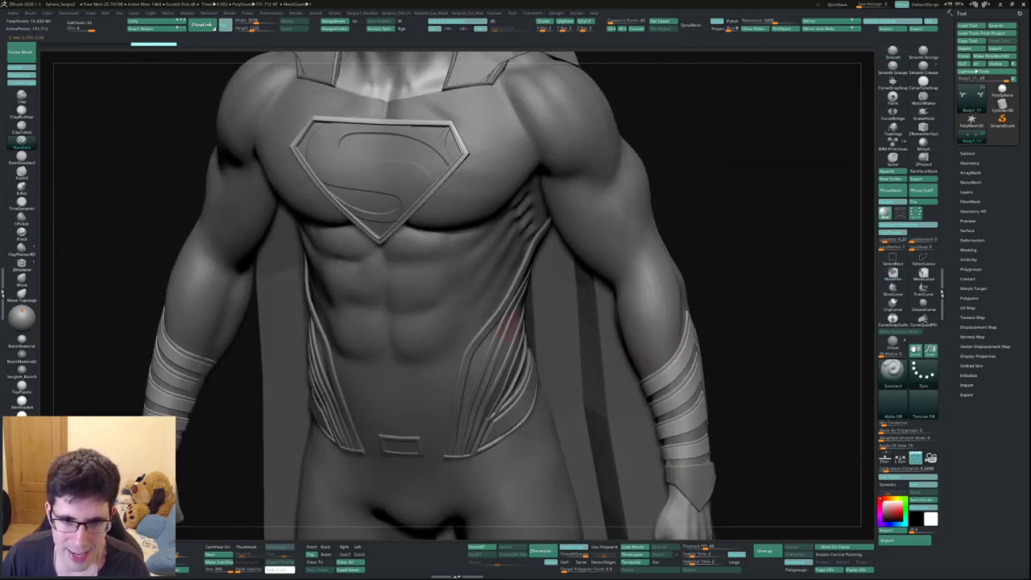
Inspect the two belt strips from several angles, then bring the body back into view
{"action": "mouse_move", "coordinate": [293, 319]}
{"action": "left_mouse_down"}
{"action": "mouse_move", "coordinate": [506, 299]}
{"action": "mouse_move", "coordinate": [483, 318]}
{"action": "left_mouse_up"}
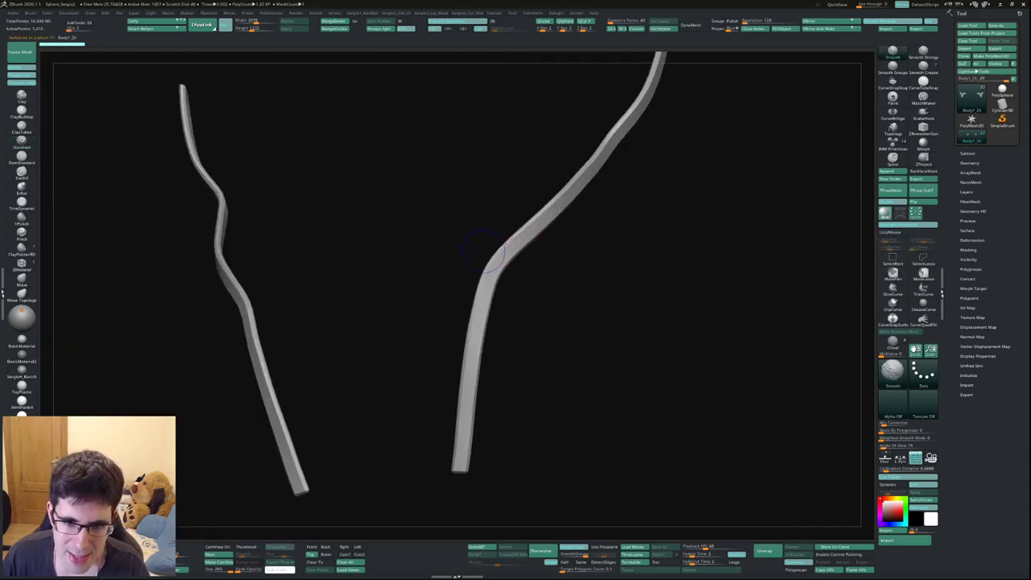
{"action": "mouse_move", "coordinate": [483, 322]}
{"action": "left_mouse_down"}
{"action": "mouse_move", "coordinate": [522, 314]}
{"action": "mouse_move", "coordinate": [506, 290]}
{"action": "left_mouse_up"}
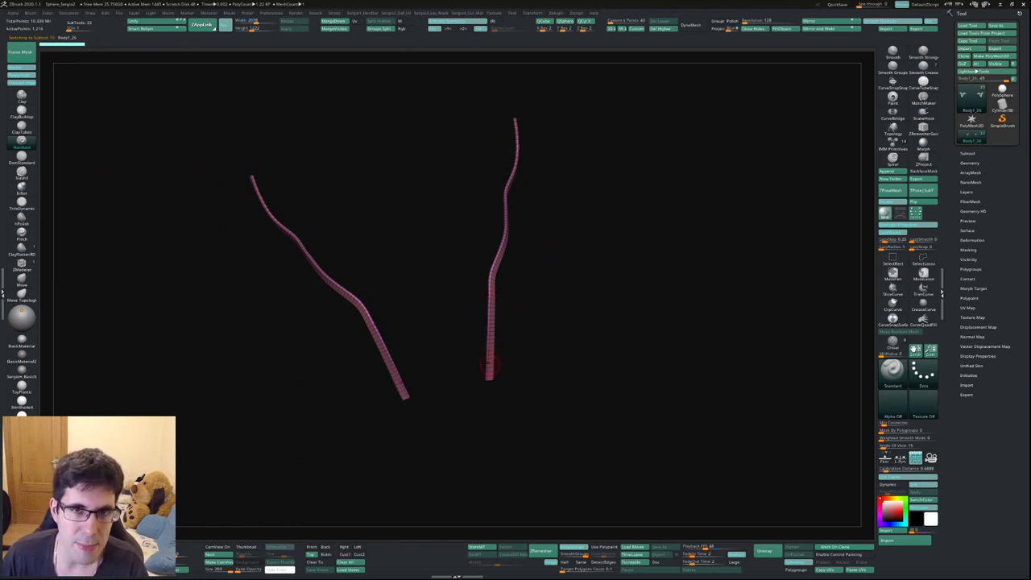
{"action": "left_click_drag", "start_coordinate": [520, 359], "coordinate": [517, 368]}
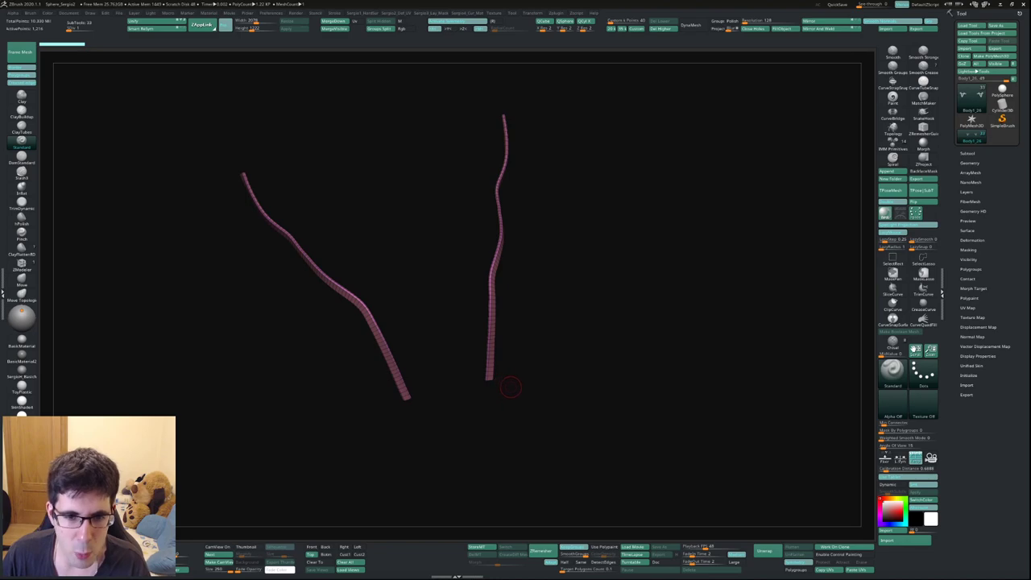
{"action": "left_click_drag", "start_coordinate": [515, 380], "coordinate": [520, 393]}
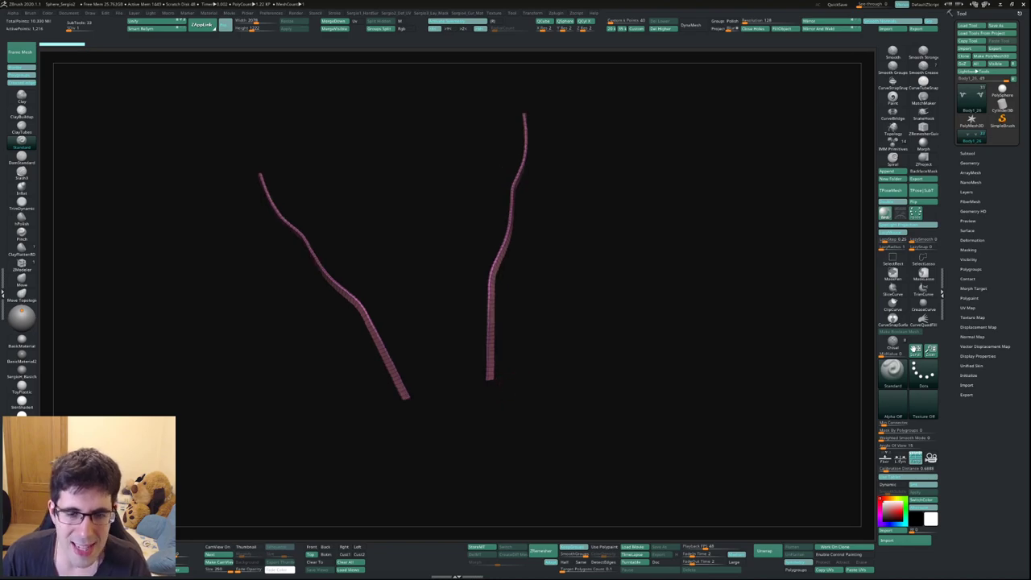
{"action": "left_click", "coordinate": [503, 390], "text": "ctrl+shift"}
{"action": "mouse_move", "coordinate": [503, 390]}
{"action": "left_mouse_down"}
{"action": "mouse_move", "coordinate": [529, 263]}
{"action": "mouse_move", "coordinate": [515, 289]}
{"action": "mouse_move", "coordinate": [451, 290]}
{"action": "mouse_move", "coordinate": [514, 355]}
{"action": "left_mouse_up"}
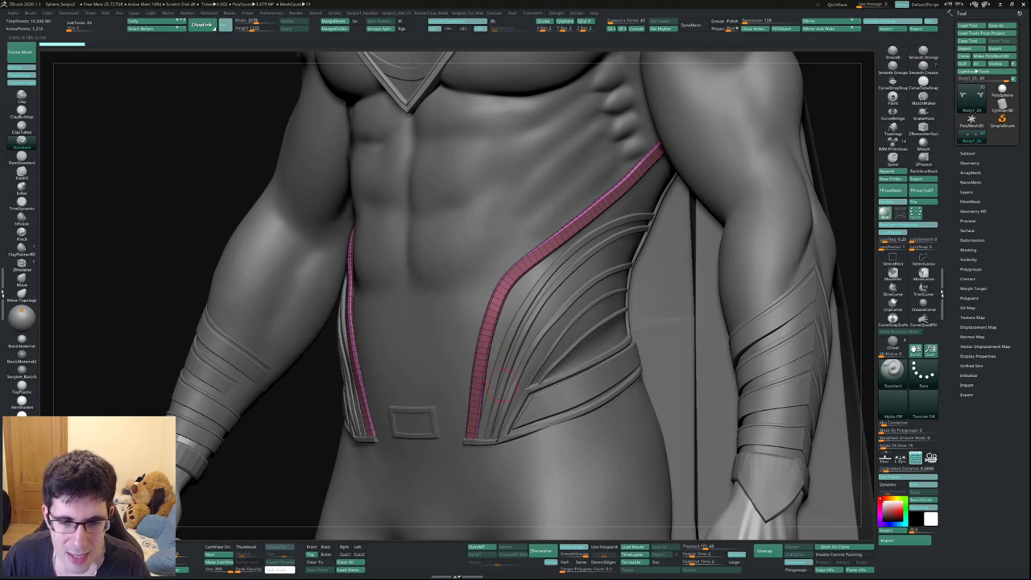
{"action": "left_click_drag", "start_coordinate": [499, 386], "coordinate": [536, 301]}
Select the arm band piece and step through the remaining subtools
{"action": "left_click", "coordinate": [262, 304], "text": "alt"}
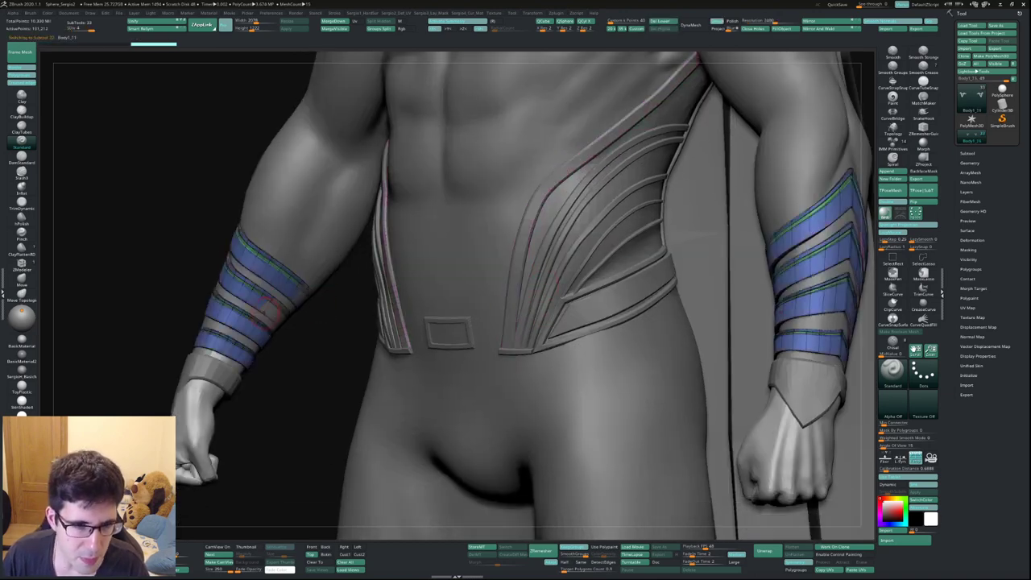
{"action": "left_click_drag", "start_coordinate": [266, 306], "coordinate": [341, 294]}
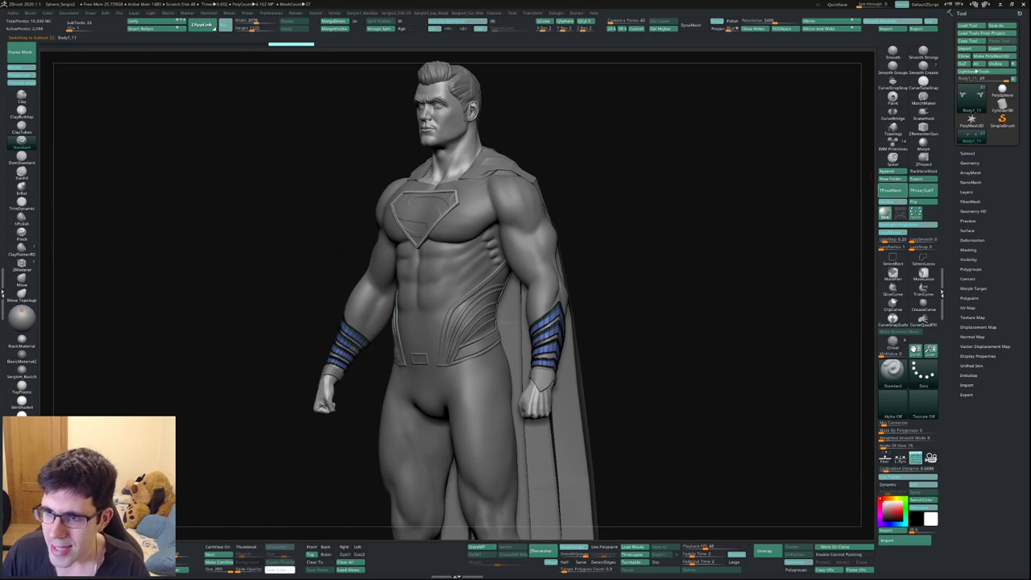
{"action": "key", "text": "Up"}
{"action": "key", "text": "Up"}
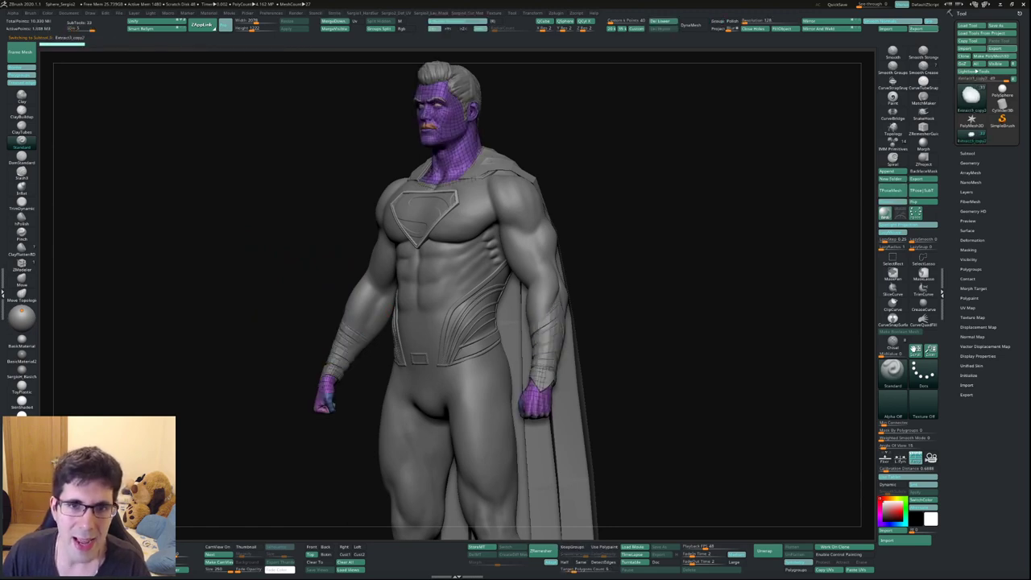
{"action": "key", "text": "Up"}
{"action": "key", "text": "Up"}
{"action": "key", "text": "Up"}
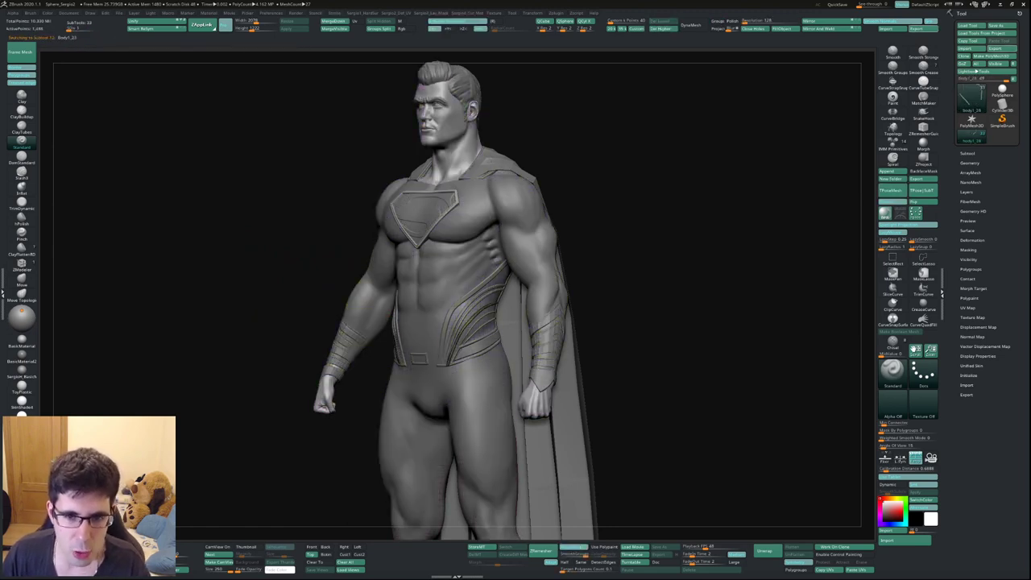
{"action": "key", "text": "Up"}
{"action": "key", "text": "Up"}
{"action": "key", "text": "Up"}
{"action": "key", "text": "Up"}
{"action": "key", "text": "Up"}
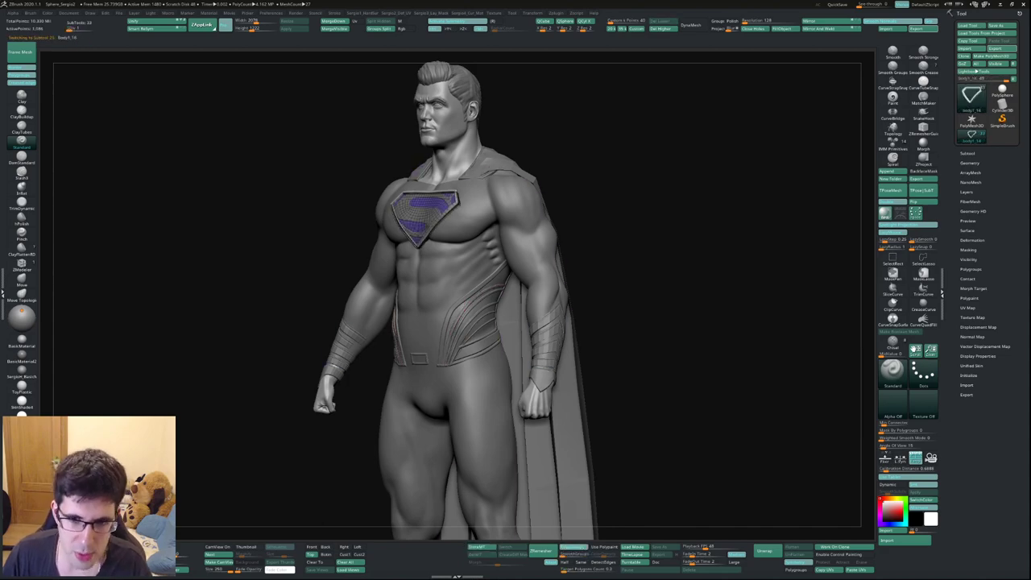
{"action": "key", "text": "Up"}
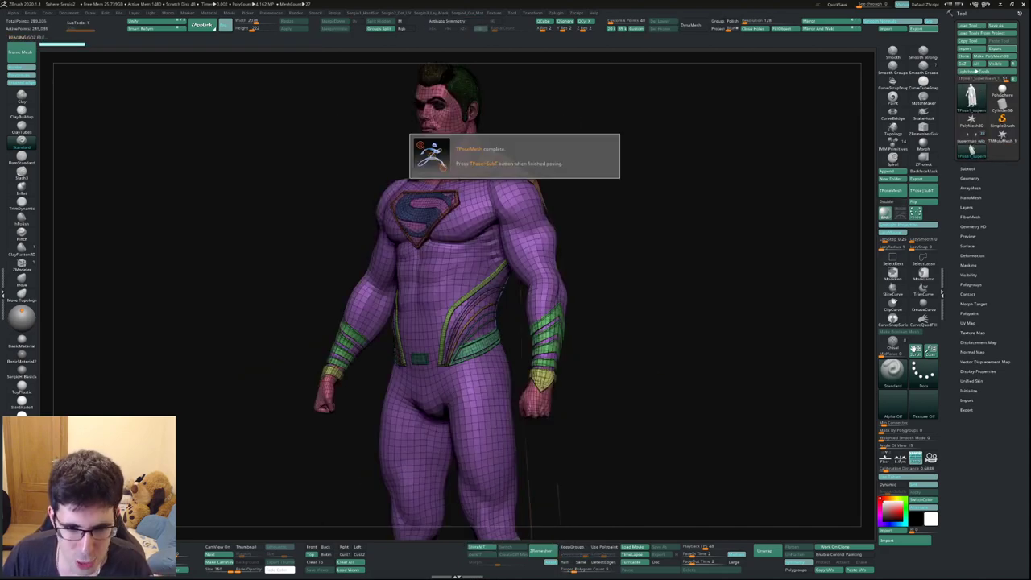
Turn off the PolyF polygroup display and select the ZProject brush
{"action": "left_click_drag", "start_coordinate": [612, 306], "coordinate": [635, 305], "text": "shift"}
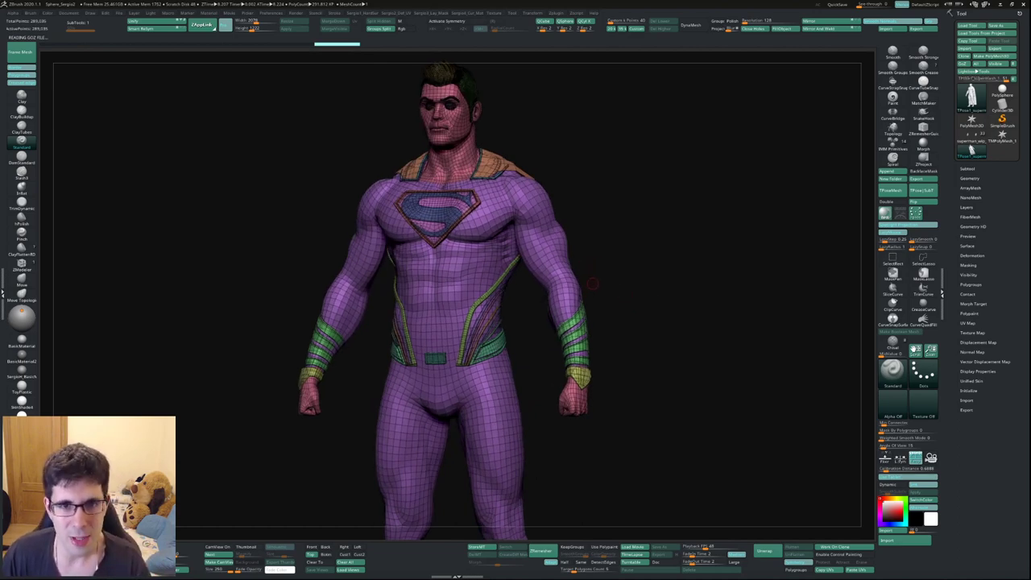
{"action": "left_click_drag", "start_coordinate": [620, 280], "coordinate": [638, 233]}
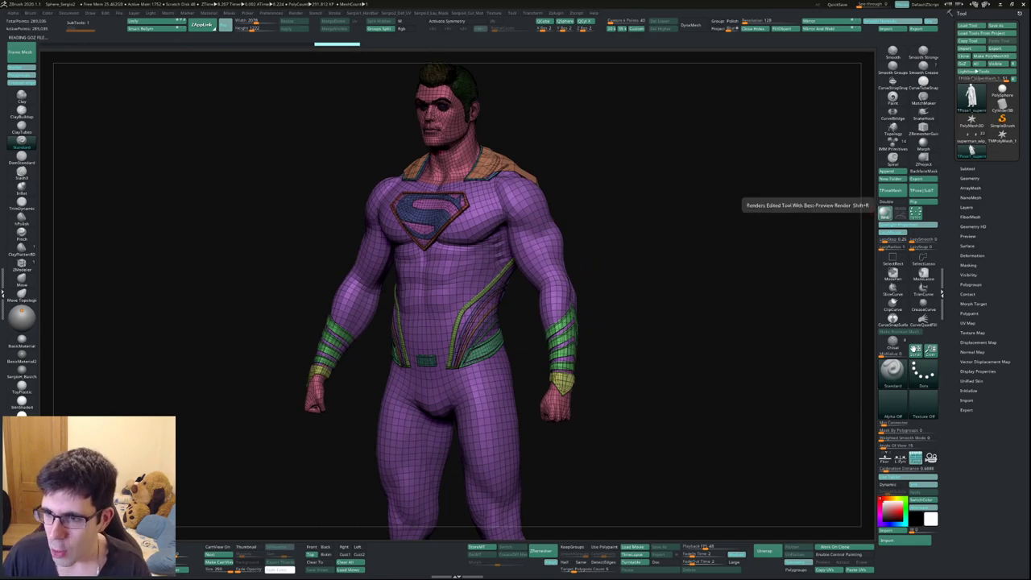
{"action": "left_click", "coordinate": [890, 190]}
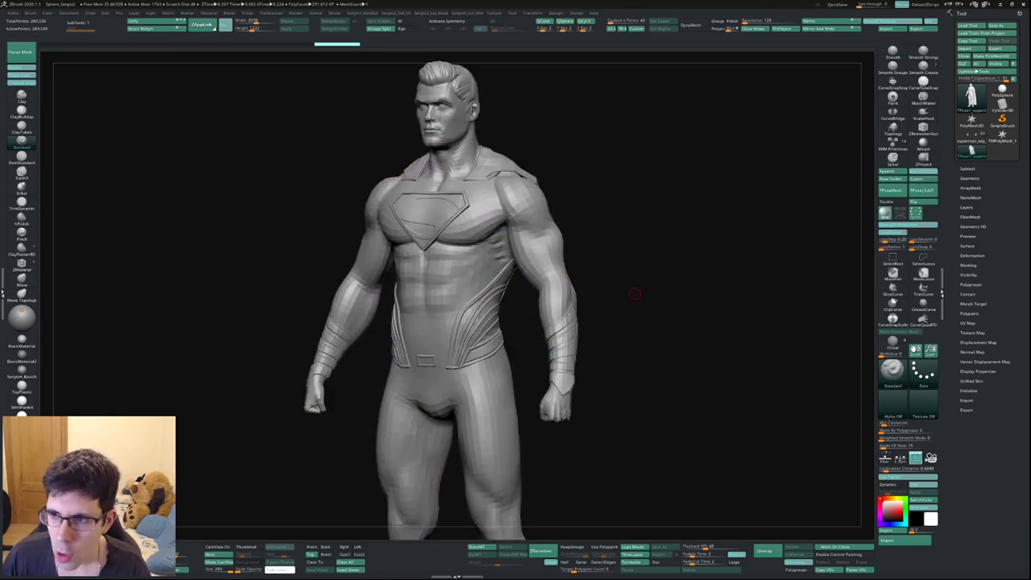
{"action": "left_click", "coordinate": [923, 162]}
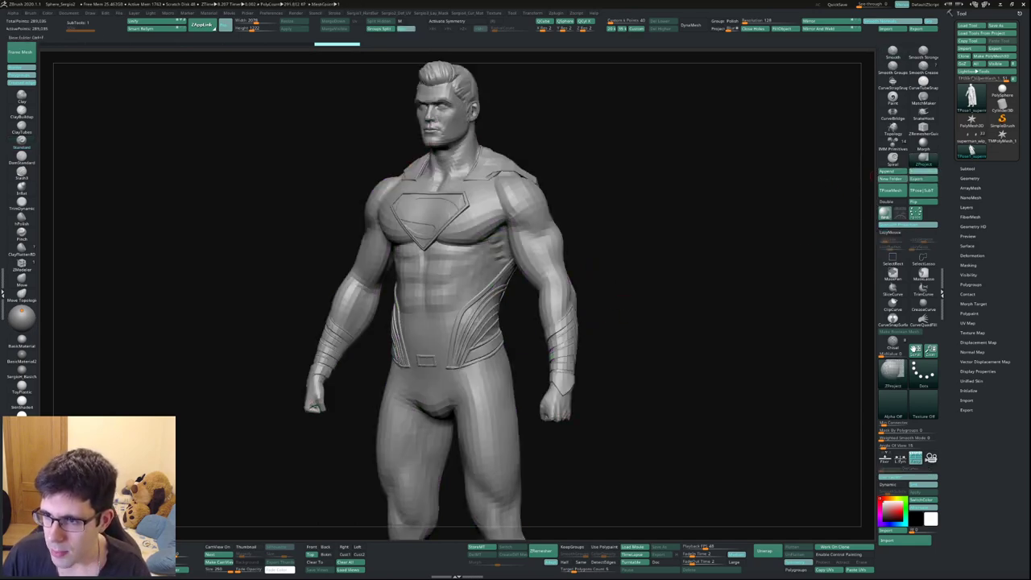
Switch to the Move brush (B, M, V), then the Standard brush (B, S, T)
{"action": "key", "text": "b"}
{"action": "key", "text": "m"}
{"action": "key", "text": "v"}
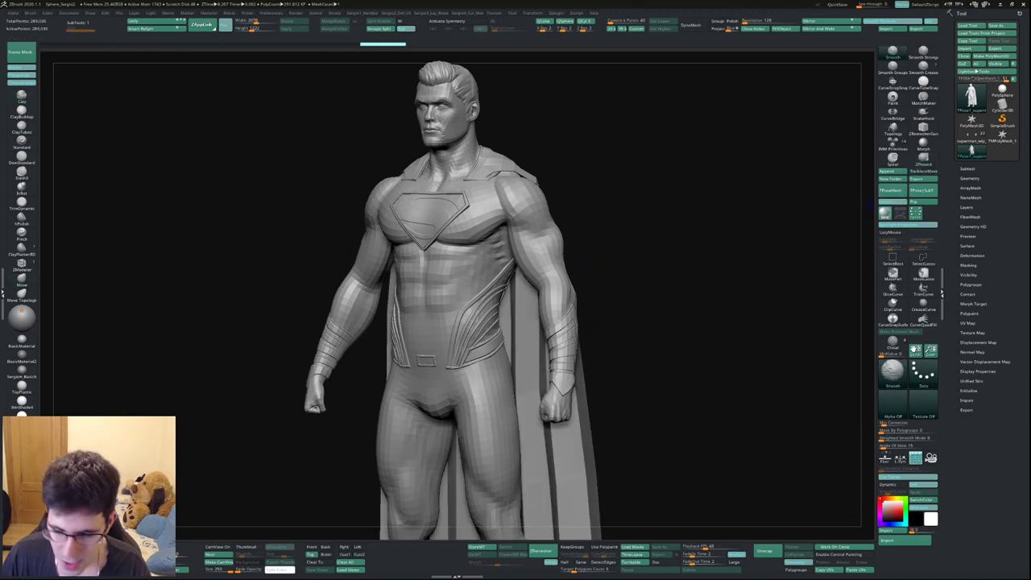
{"action": "key", "text": "b"}
{"action": "key", "text": "s"}
{"action": "key", "text": "t"}
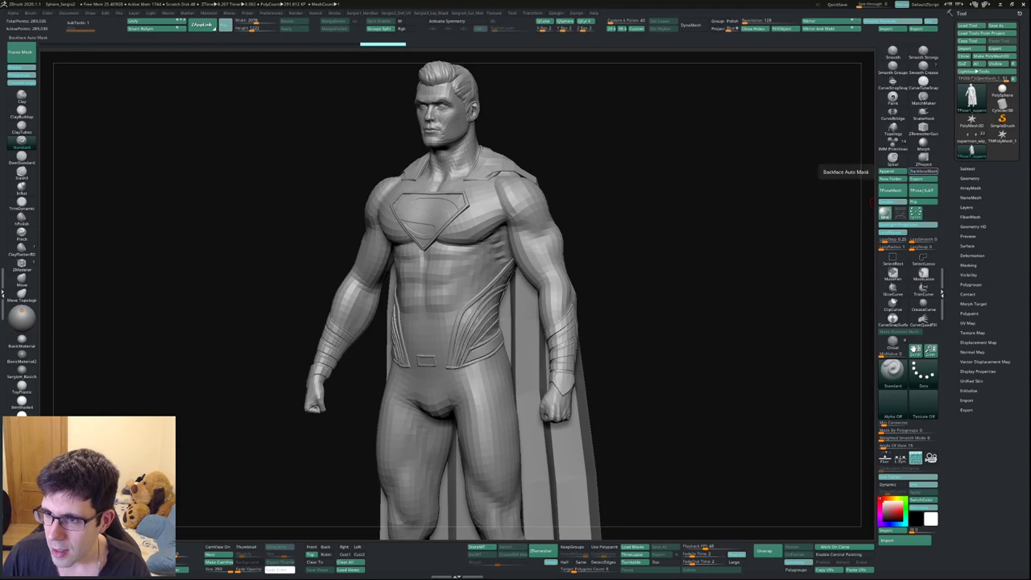
Hide the cape with a selection rectangle and face the body front-on
{"action": "mouse_move", "coordinate": [561, 295]}
{"action": "left_mouse_down"}
{"action": "mouse_move", "coordinate": [605, 275]}
{"action": "mouse_move", "coordinate": [605, 241]}
{"action": "left_mouse_up"}
{"action": "left_click", "coordinate": [605, 274], "text": "ctrl+shift"}
{"action": "left_click_drag", "start_coordinate": [635, 275], "coordinate": [646, 306], "text": "ctrl+shift"}
{"action": "left_click", "coordinate": [635, 274], "text": "ctrl+shift"}
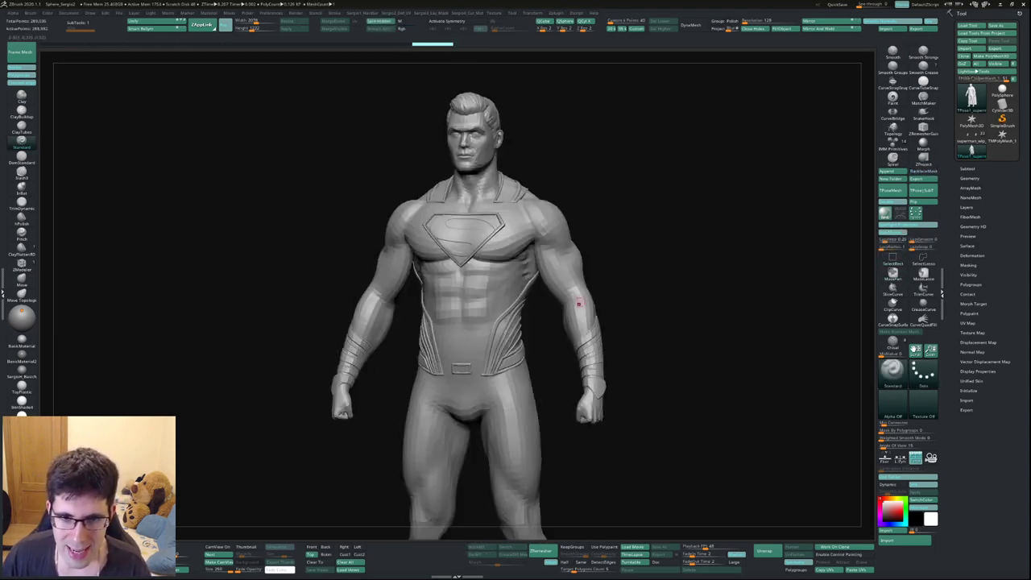
{"action": "mouse_move", "coordinate": [540, 432]}
{"action": "left_mouse_down"}
{"action": "mouse_move", "coordinate": [528, 305]}
{"action": "mouse_move", "coordinate": [539, 345]}
{"action": "mouse_move", "coordinate": [596, 290]}
{"action": "left_mouse_up"}
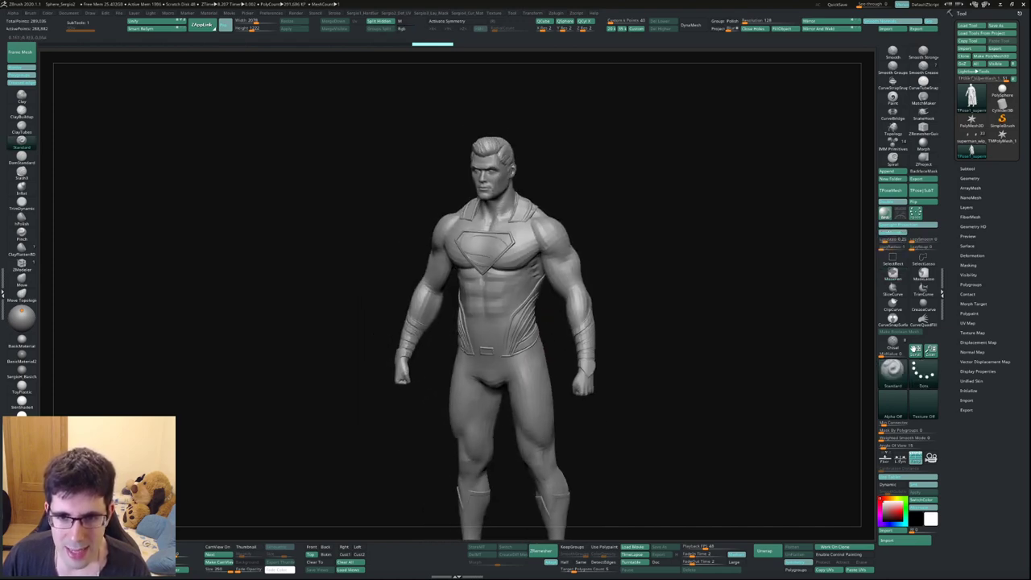
Mask all but the right hand and select the Move brush with B, M, V
{"action": "scroll", "coordinate": [564, 250], "scroll_direction": "up", "scroll_amount": 3}
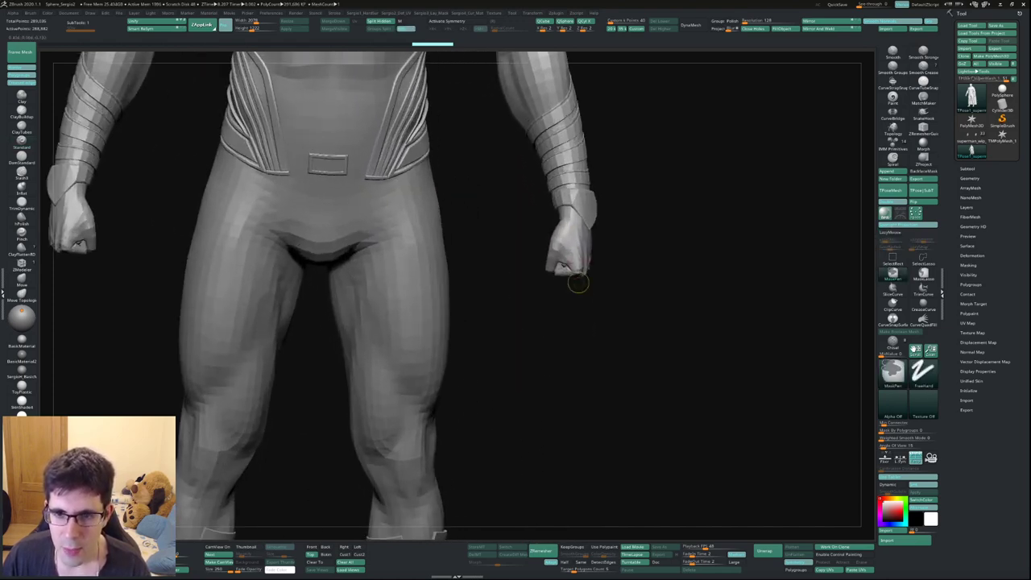
{"action": "key", "text": "w"}
{"action": "left_click", "coordinate": [557, 254], "text": "ctrl"}
{"action": "mouse_move", "coordinate": [557, 254]}
{"action": "left_mouse_down"}
{"action": "mouse_move", "coordinate": [596, 262]}
{"action": "mouse_move", "coordinate": [562, 261]}
{"action": "mouse_move", "coordinate": [571, 272]}
{"action": "mouse_move", "coordinate": [556, 263]}
{"action": "mouse_move", "coordinate": [578, 282]}
{"action": "left_mouse_up"}
{"action": "key", "text": "b"}
{"action": "key", "text": "m"}
{"action": "key", "text": "v"}
Undo, then redo twice to restore the sculpted legs and fist, and inspect the fist closely
{"action": "key", "text": "ctrl+z"}
{"action": "key", "text": "ctrl+z"}
{"action": "key", "text": "ctrl+z"}
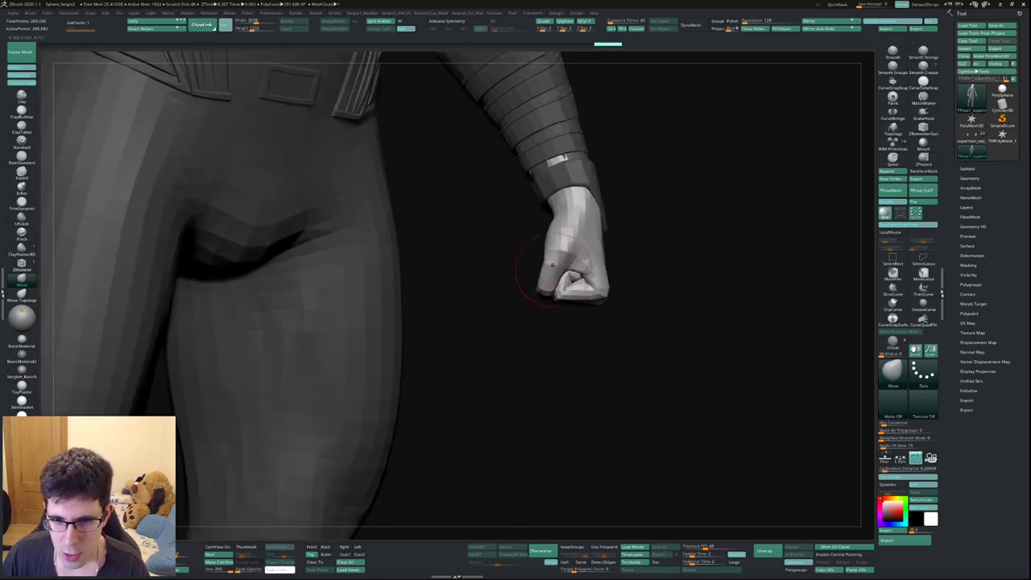
{"action": "key", "text": "ctrl+shift+z"}
{"action": "key", "text": "ctrl+shift+z"}
{"action": "key", "text": "ctrl+shift+z"}
{"action": "key", "text": "ctrl+shift+z"}
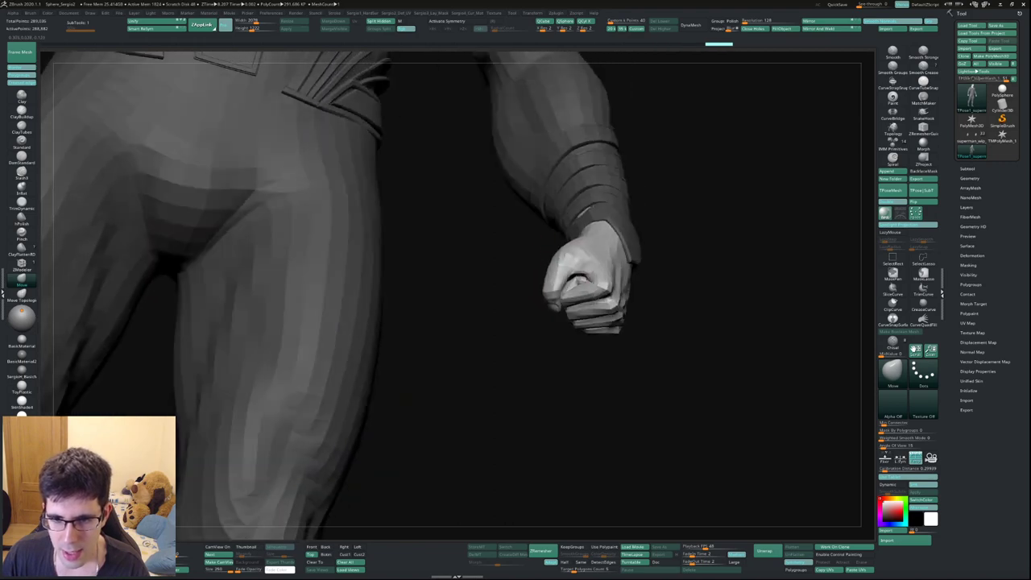
{"action": "key", "text": "ctrl+shift+z"}
{"action": "key", "text": "ctrl+shift+z"}
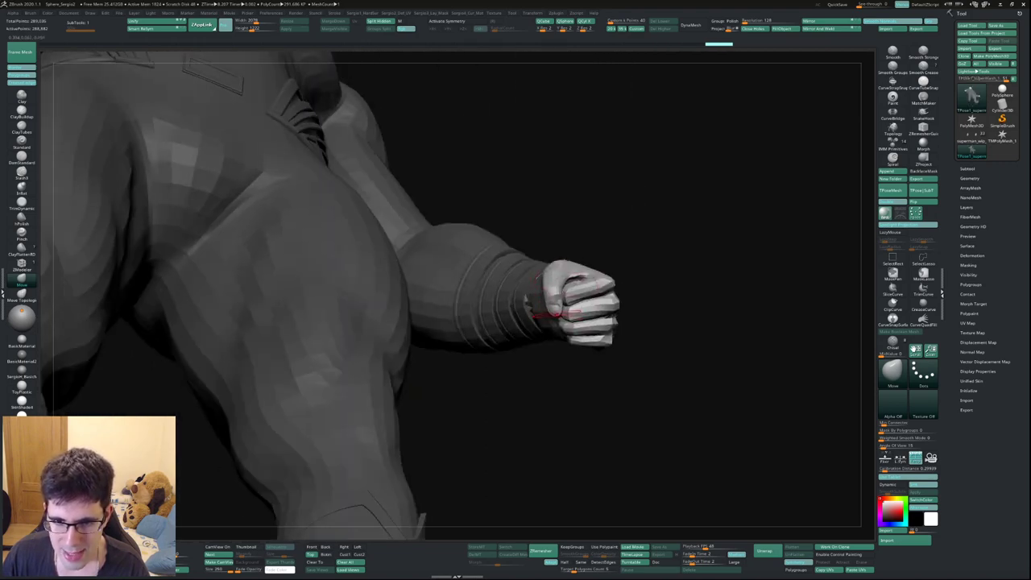
{"action": "left_click_drag", "start_coordinate": [549, 293], "coordinate": [501, 344]}
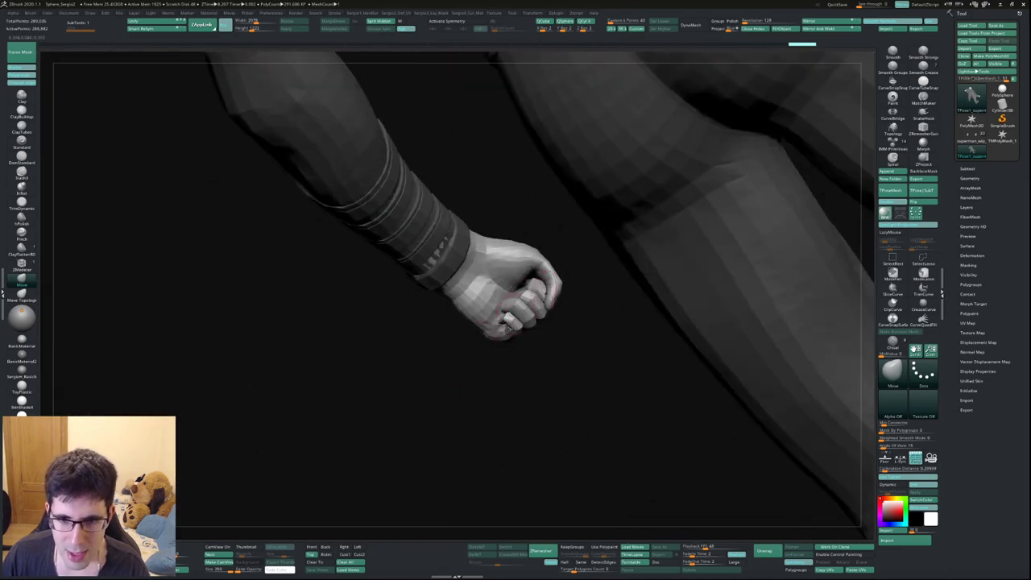
{"action": "left_click_drag", "start_coordinate": [554, 278], "coordinate": [516, 322]}
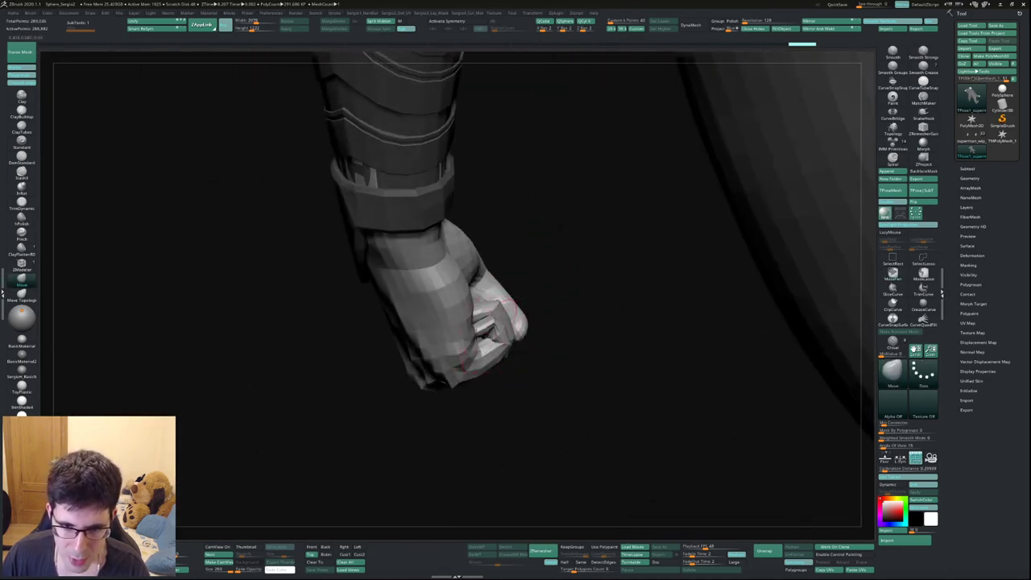
{"action": "mouse_move", "coordinate": [499, 322]}
{"action": "left_mouse_down"}
{"action": "mouse_move", "coordinate": [499, 339]}
{"action": "mouse_move", "coordinate": [411, 333]}
{"action": "mouse_move", "coordinate": [491, 310]}
{"action": "mouse_move", "coordinate": [472, 287]}
{"action": "mouse_move", "coordinate": [460, 334]}
{"action": "mouse_move", "coordinate": [475, 339]}
{"action": "left_mouse_up"}
Reselect the Move brush and zoom out to a full-body front view
{"action": "key", "text": "s"}
{"action": "key", "text": "b"}
{"action": "key", "text": "m"}
{"action": "key", "text": "v"}
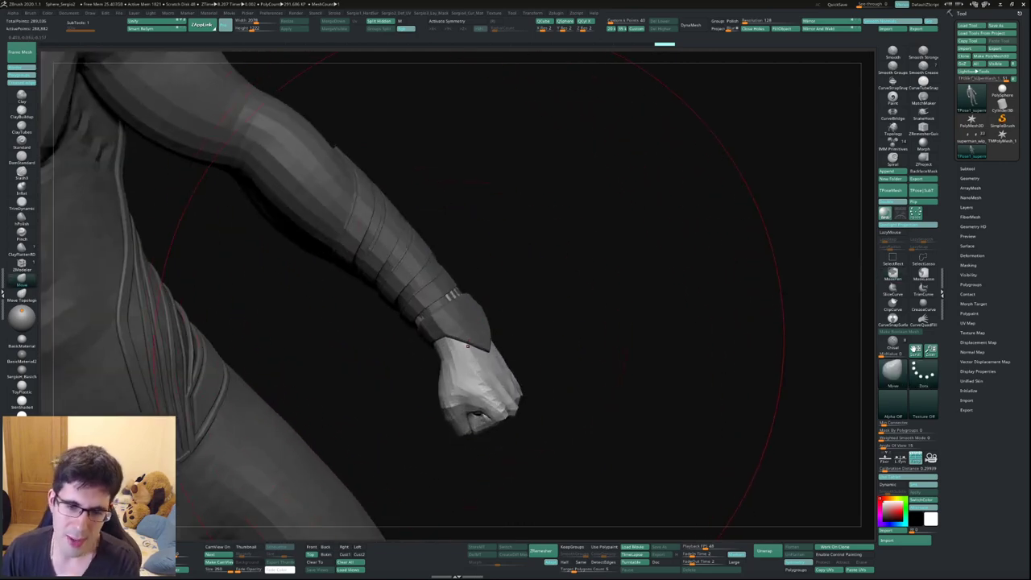
{"action": "mouse_move", "coordinate": [464, 335]}
{"action": "left_mouse_down"}
{"action": "mouse_move", "coordinate": [480, 373]}
{"action": "mouse_move", "coordinate": [471, 361]}
{"action": "left_mouse_up"}
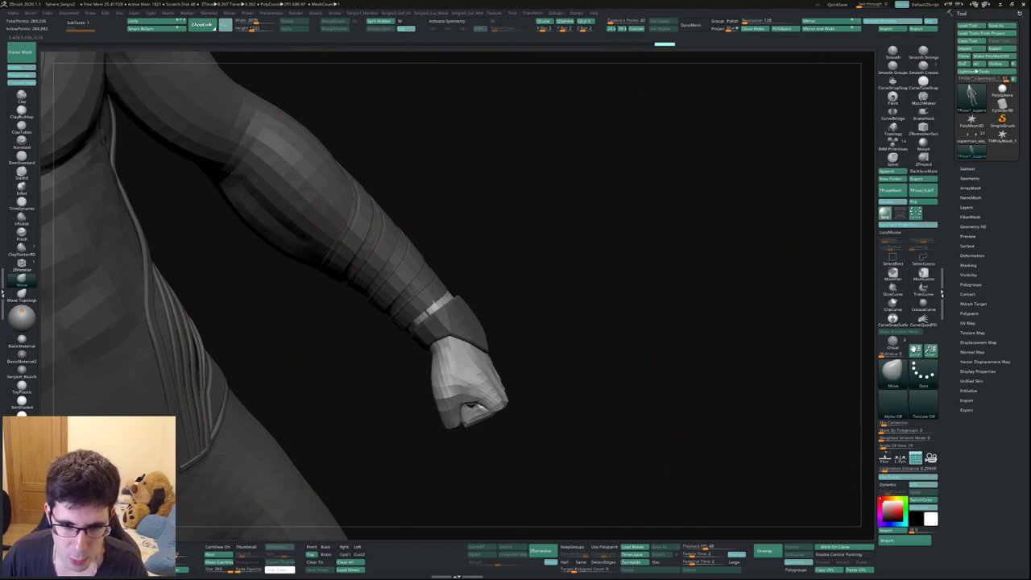
{"action": "mouse_move", "coordinate": [447, 358]}
{"action": "right_mouse_down"}
{"action": "mouse_move", "coordinate": [426, 310]}
{"action": "mouse_move", "coordinate": [483, 339]}
{"action": "mouse_move", "coordinate": [529, 299]}
{"action": "mouse_move", "coordinate": [501, 296]}
{"action": "right_mouse_up"}
{"action": "mouse_move", "coordinate": [515, 355]}
{"action": "right_mouse_down"}
{"action": "mouse_move", "coordinate": [514, 316]}
{"action": "mouse_move", "coordinate": [490, 309]}
{"action": "mouse_move", "coordinate": [471, 274]}
{"action": "right_mouse_up"}
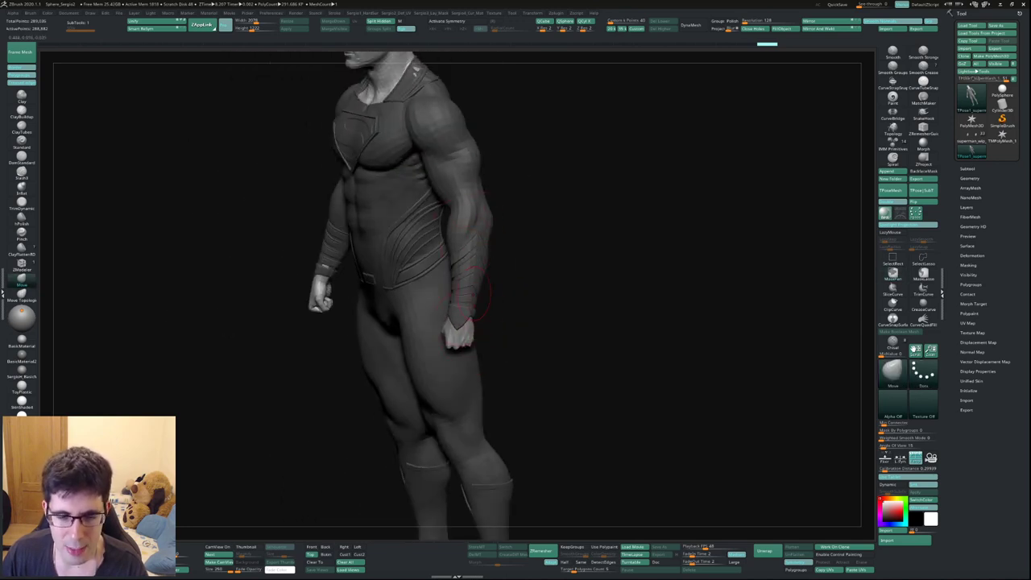
Enlarge the brush, undo then redo the latest wrist edit, and frame the figure
{"action": "key", "text": "bracketright"}
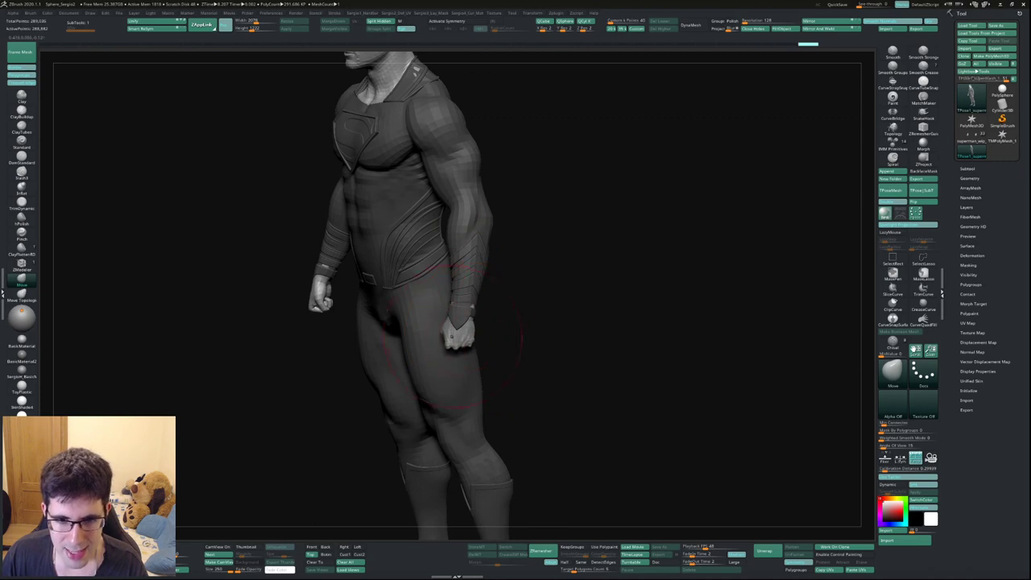
{"action": "right_click_drag", "start_coordinate": [453, 331], "coordinate": [516, 323]}
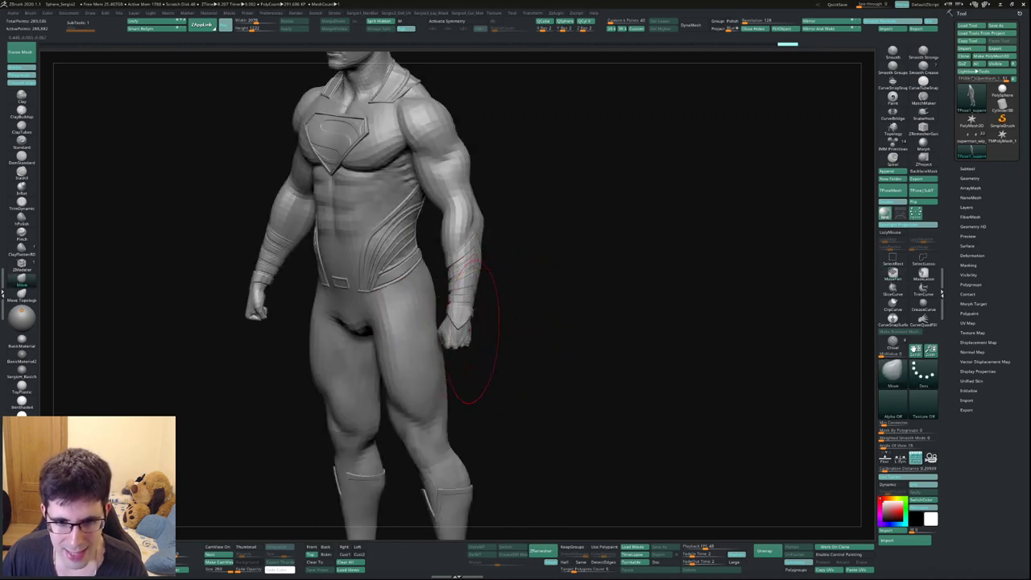
{"action": "key", "text": "ctrl+z"}
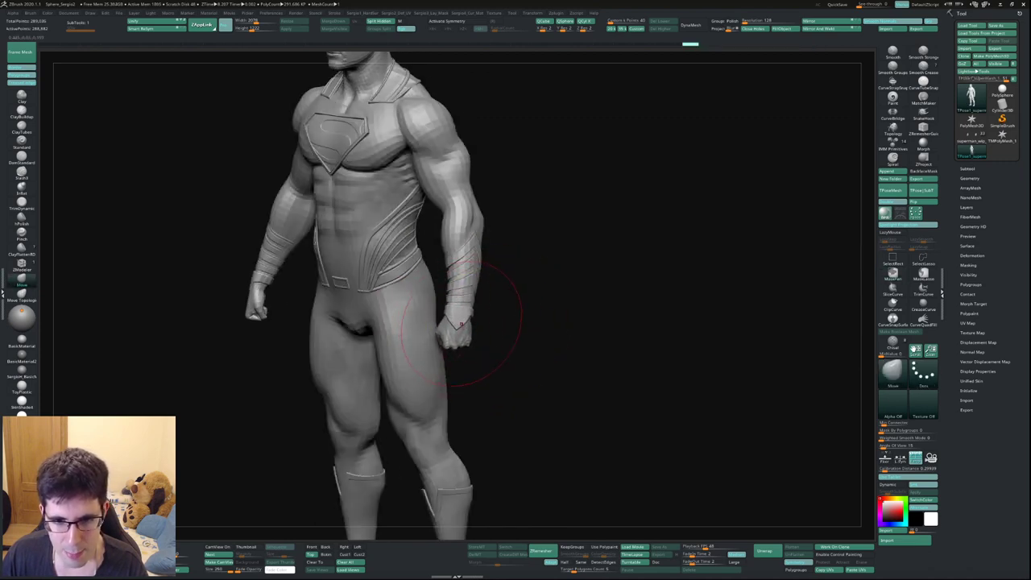
{"action": "right_click_drag", "start_coordinate": [477, 342], "coordinate": [469, 344]}
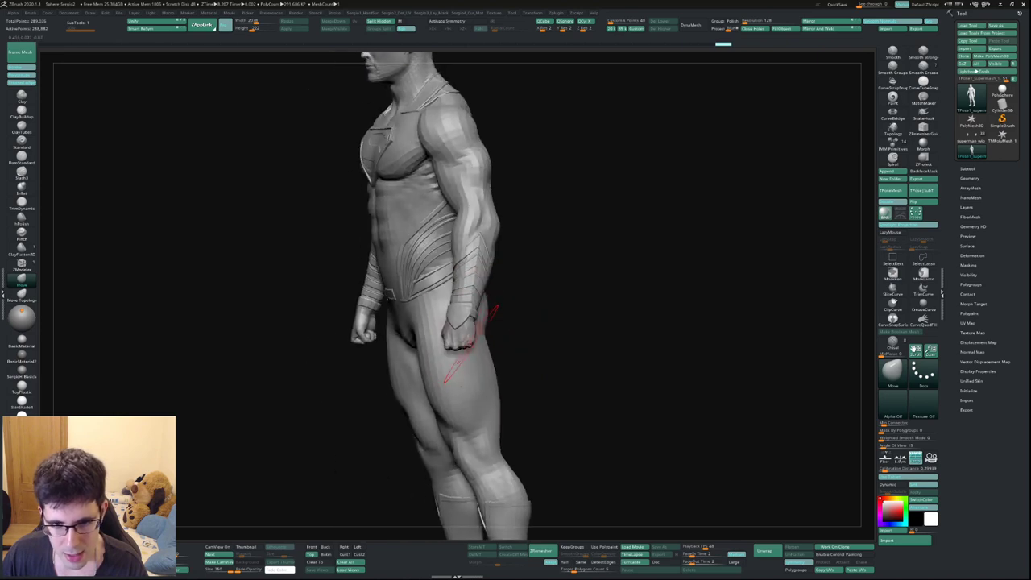
{"action": "key", "text": "ctrl+shift+z"}
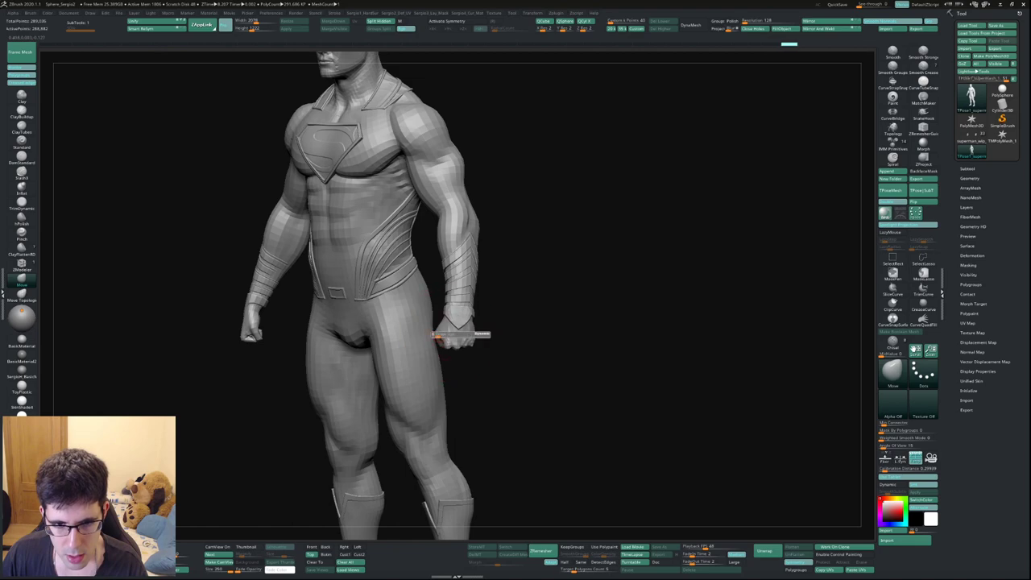
{"action": "mouse_move", "coordinate": [435, 335]}
{"action": "right_mouse_down"}
{"action": "mouse_move", "coordinate": [447, 339]}
{"action": "mouse_move", "coordinate": [436, 347]}
{"action": "mouse_move", "coordinate": [451, 338]}
{"action": "mouse_move", "coordinate": [463, 363]}
{"action": "mouse_move", "coordinate": [451, 362]}
{"action": "mouse_move", "coordinate": [494, 333]}
{"action": "mouse_move", "coordinate": [448, 358]}
{"action": "right_mouse_up"}
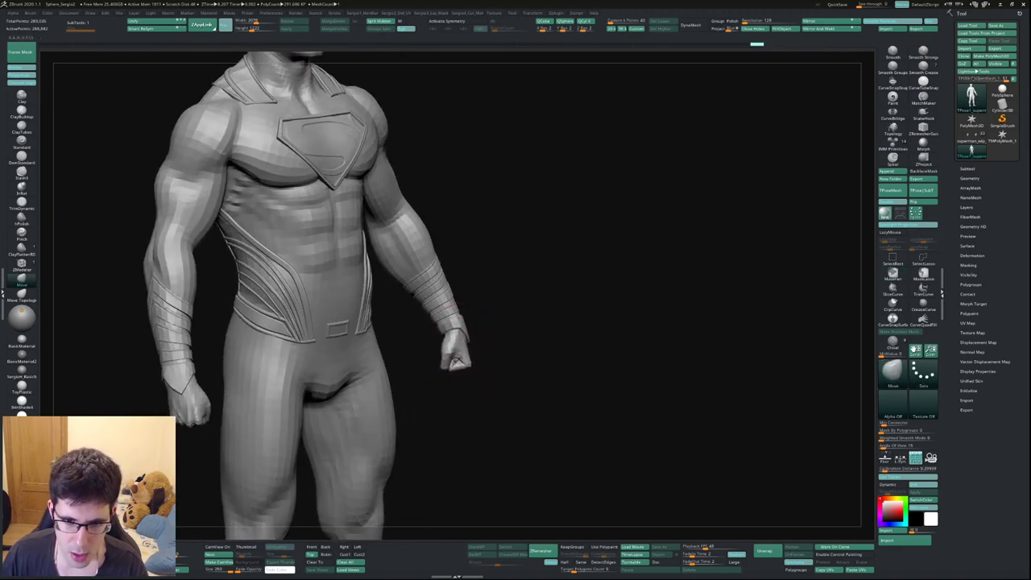
{"action": "key", "text": "f"}
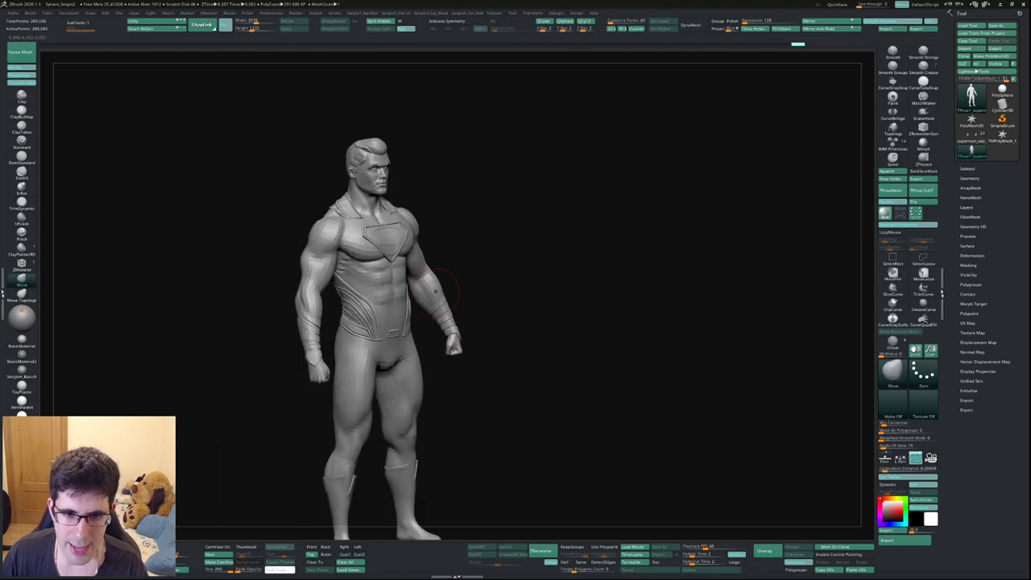
Orbit around the torso and arms from back, side and three-quarter angles, ending front-on
{"action": "mouse_move", "coordinate": [455, 363]}
{"action": "right_mouse_down", "text": "alt"}
{"action": "mouse_move", "coordinate": [419, 306]}
{"action": "mouse_move", "coordinate": [449, 290]}
{"action": "mouse_move", "coordinate": [403, 322]}
{"action": "mouse_move", "coordinate": [451, 314]}
{"action": "mouse_move", "coordinate": [506, 328]}
{"action": "right_mouse_up", "text": "alt"}
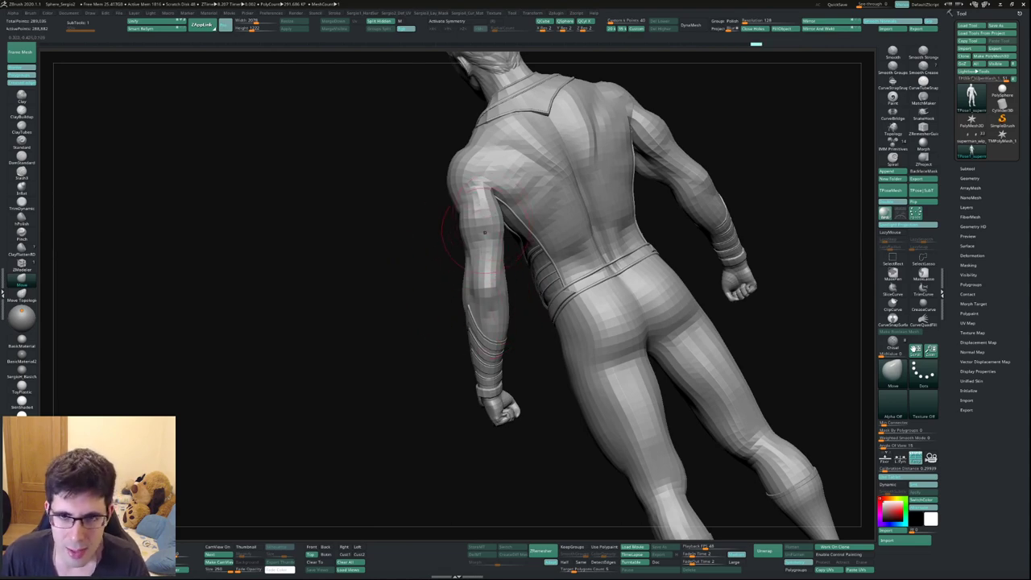
{"action": "mouse_move", "coordinate": [478, 304]}
{"action": "right_mouse_down"}
{"action": "mouse_move", "coordinate": [518, 322]}
{"action": "mouse_move", "coordinate": [491, 299]}
{"action": "mouse_move", "coordinate": [473, 324]}
{"action": "mouse_move", "coordinate": [494, 316]}
{"action": "right_mouse_up"}
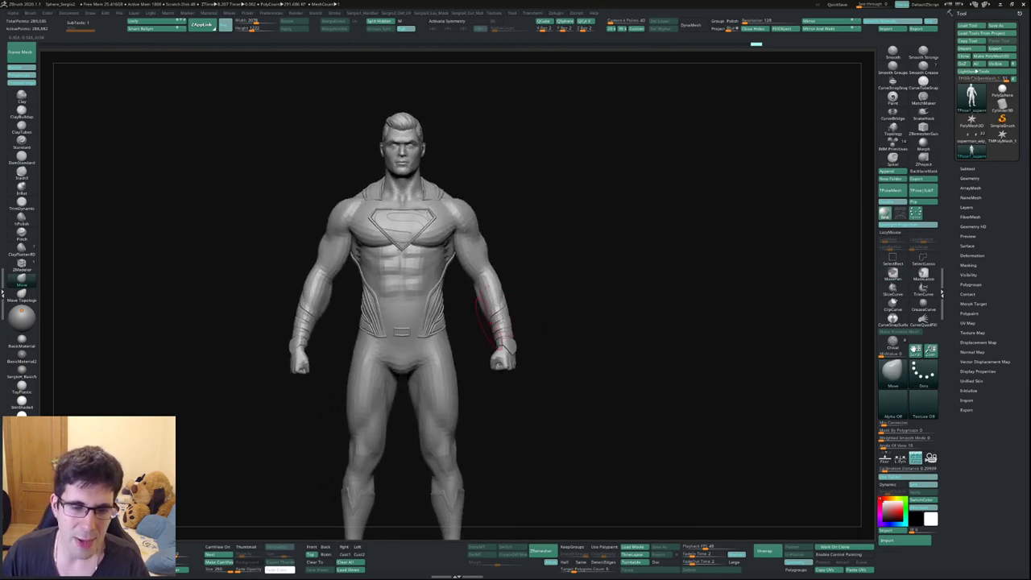
{"action": "right_click_drag", "start_coordinate": [477, 272], "coordinate": [497, 285]}
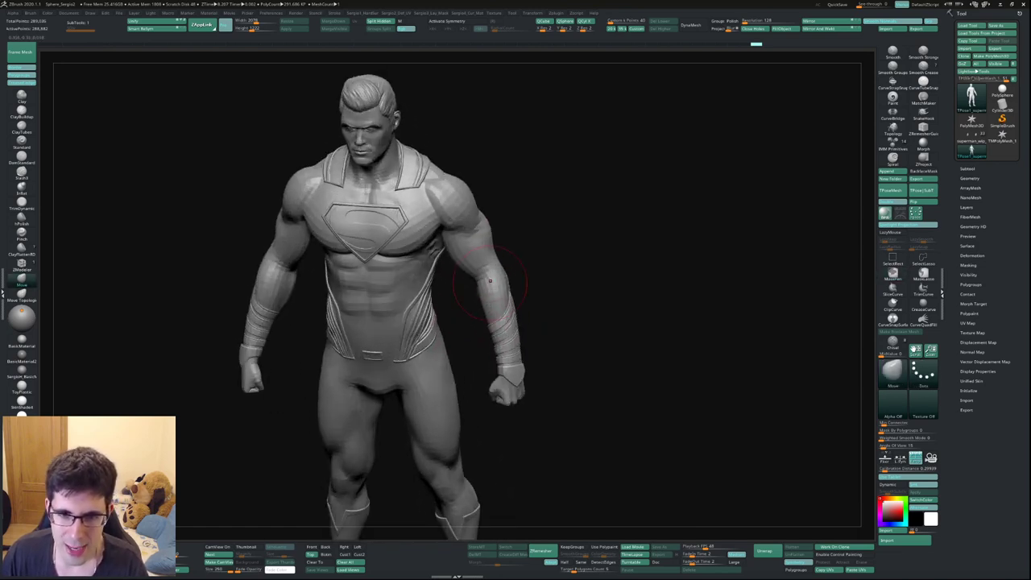
{"action": "right_click_drag", "start_coordinate": [506, 340], "coordinate": [474, 268]}
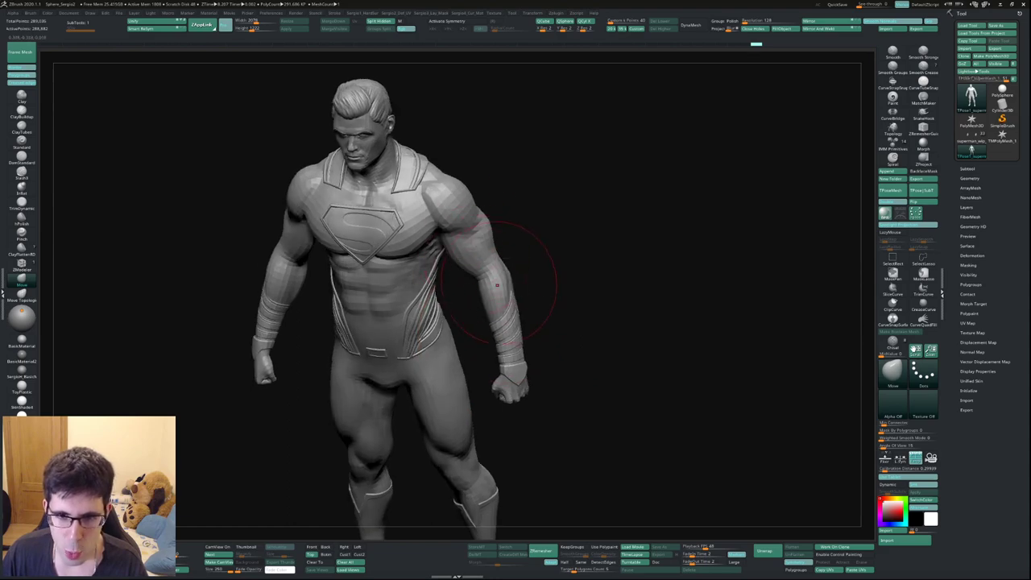
{"action": "mouse_move", "coordinate": [498, 295]}
{"action": "right_mouse_down"}
{"action": "mouse_move", "coordinate": [495, 279]}
{"action": "mouse_move", "coordinate": [506, 293]}
{"action": "right_mouse_up"}
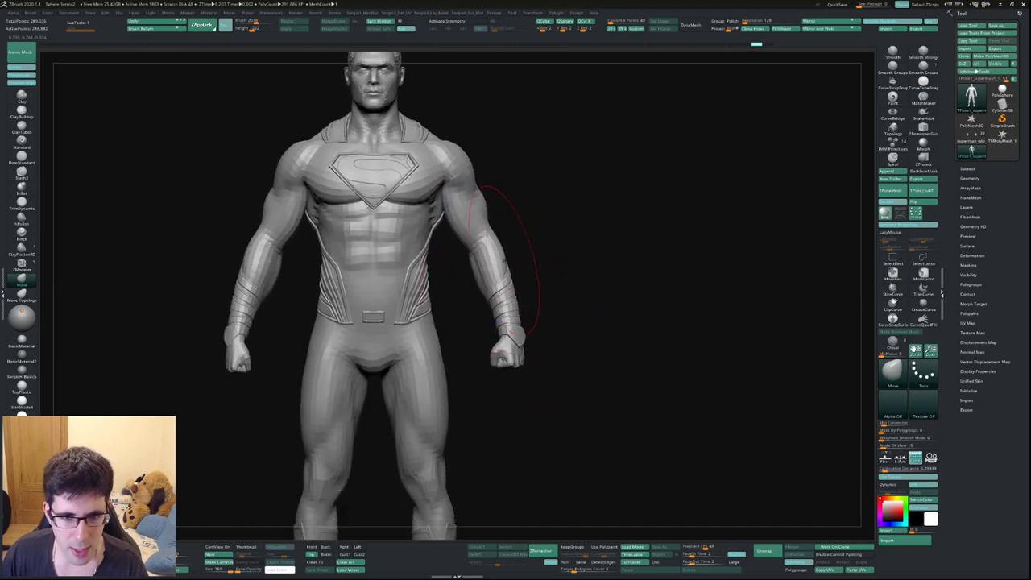
{"action": "mouse_move", "coordinate": [495, 242]}
{"action": "right_mouse_down"}
{"action": "mouse_move", "coordinate": [494, 253]}
{"action": "mouse_move", "coordinate": [461, 235]}
{"action": "right_mouse_up"}
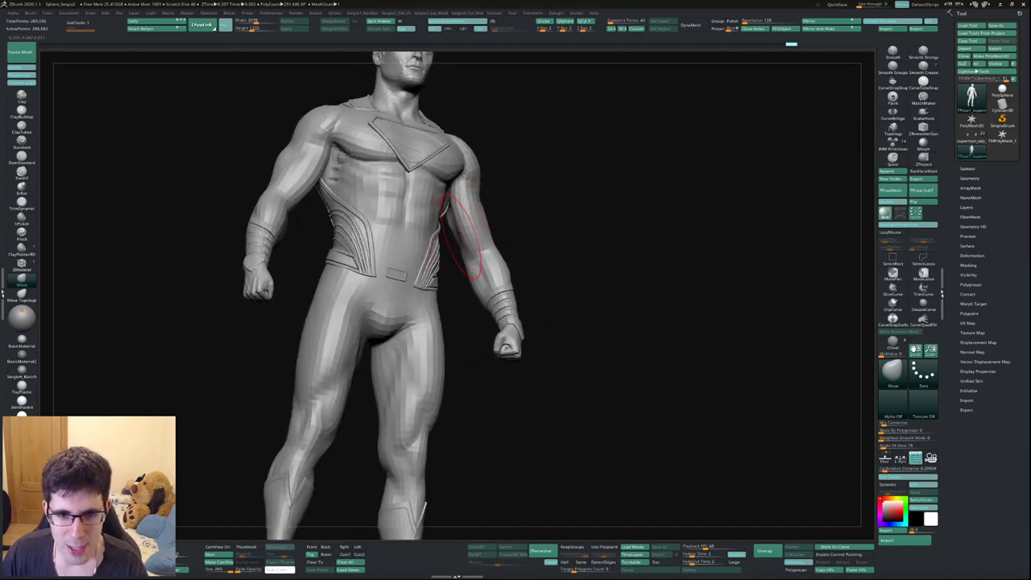
{"action": "right_click_drag", "start_coordinate": [469, 216], "coordinate": [496, 259]}
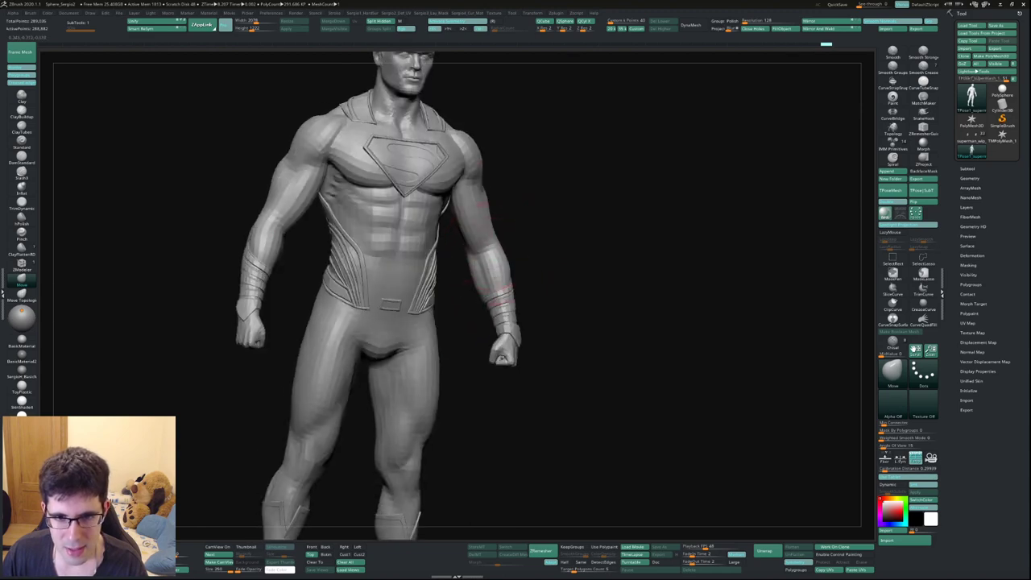
{"action": "mouse_move", "coordinate": [483, 211]}
{"action": "right_mouse_down"}
{"action": "mouse_move", "coordinate": [502, 241]}
{"action": "mouse_move", "coordinate": [501, 194]}
{"action": "right_mouse_up"}
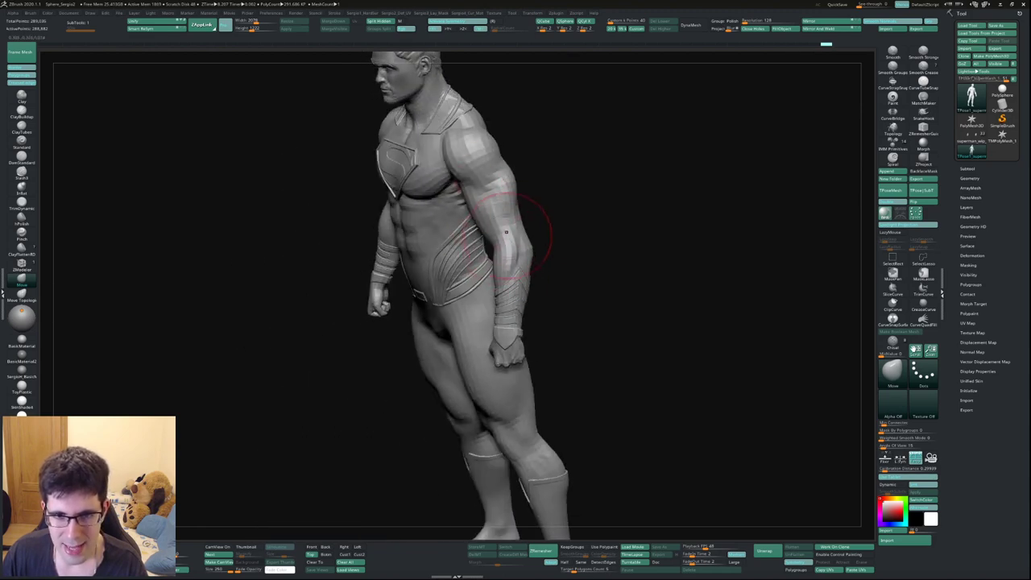
{"action": "key", "text": "f"}
{"action": "mouse_move", "coordinate": [506, 232]}
{"action": "right_mouse_down", "text": "shift"}
{"action": "mouse_move", "coordinate": [483, 242]}
{"action": "mouse_move", "coordinate": [494, 289]}
{"action": "mouse_move", "coordinate": [475, 238]}
{"action": "right_mouse_up", "text": "shift"}
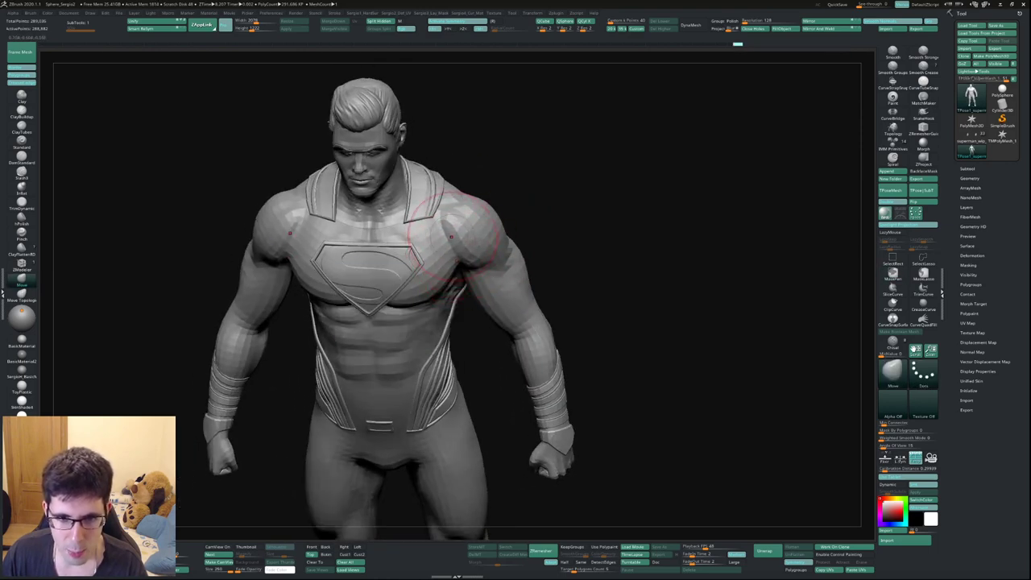
{"action": "mouse_move", "coordinate": [455, 257]}
{"action": "right_mouse_down", "text": "shift"}
{"action": "mouse_move", "coordinate": [472, 230]}
{"action": "mouse_move", "coordinate": [487, 249]}
{"action": "mouse_move", "coordinate": [451, 289]}
{"action": "right_mouse_up", "text": "shift"}
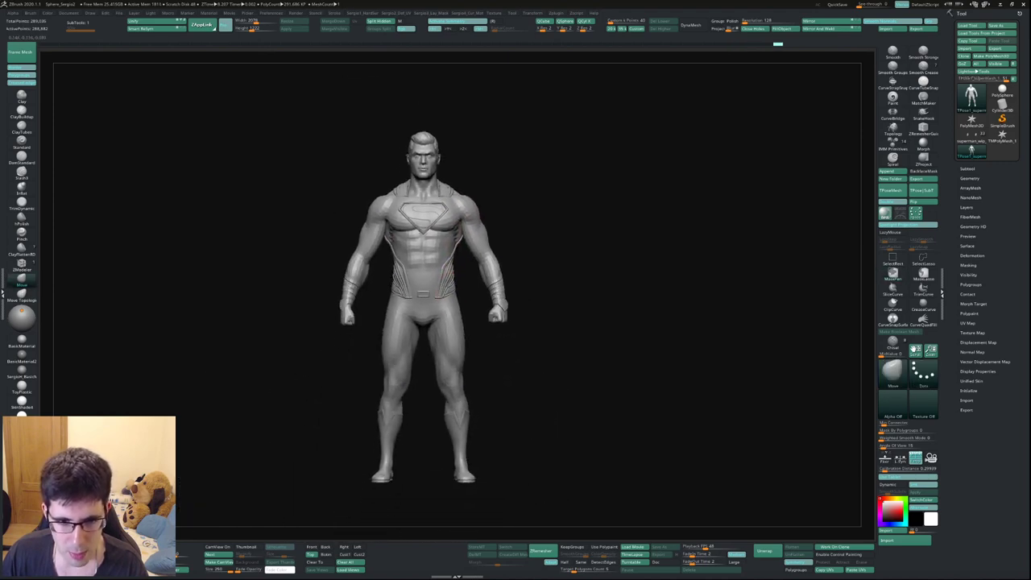
Push the leg shape near the knee in right-side profile and shrink the brush for the thigh
{"action": "key", "text": "s"}
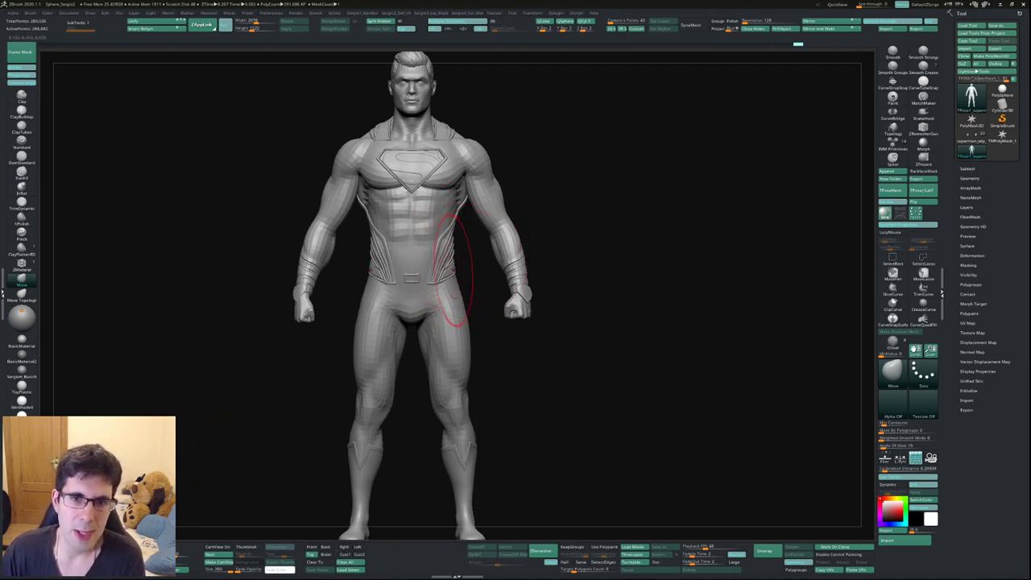
{"action": "mouse_move", "coordinate": [465, 271]}
{"action": "right_mouse_down"}
{"action": "mouse_move", "coordinate": [435, 298]}
{"action": "mouse_move", "coordinate": [454, 278]}
{"action": "right_mouse_up"}
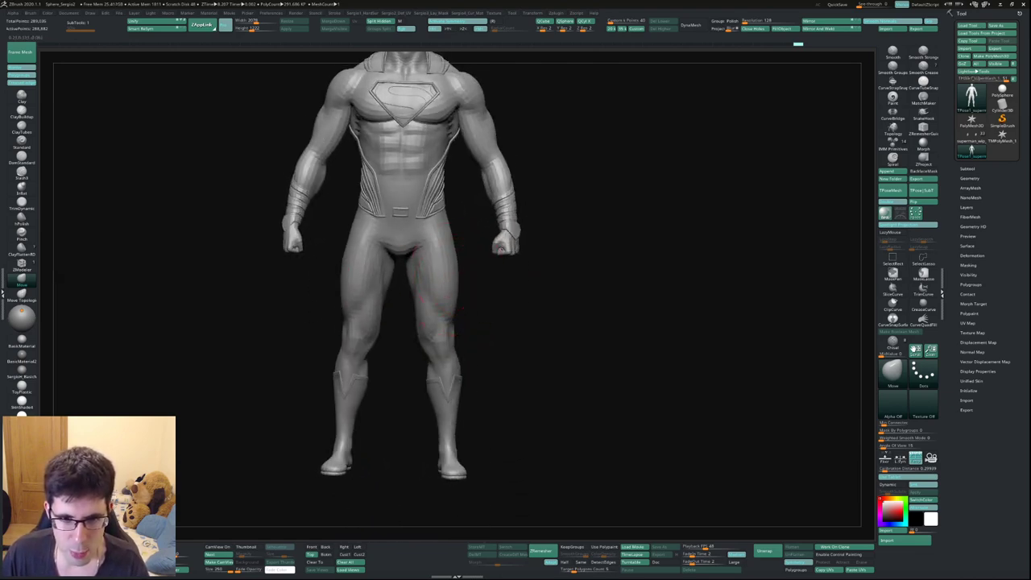
{"action": "right_click_drag", "start_coordinate": [456, 245], "coordinate": [436, 251]}
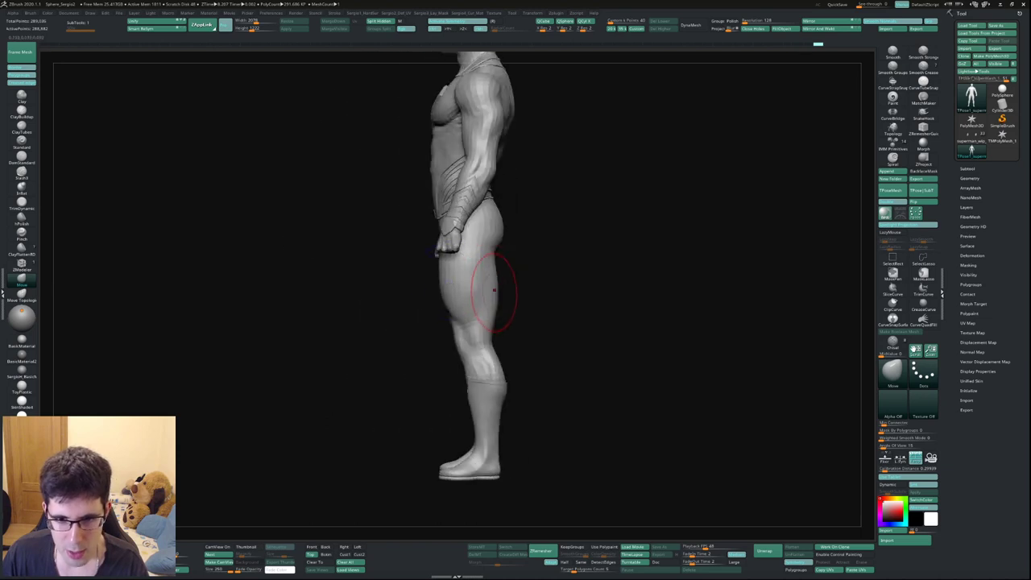
{"action": "mouse_move", "coordinate": [494, 326]}
{"action": "left_mouse_down"}
{"action": "mouse_move", "coordinate": [501, 334]}
{"action": "mouse_move", "coordinate": [460, 339]}
{"action": "left_mouse_up"}
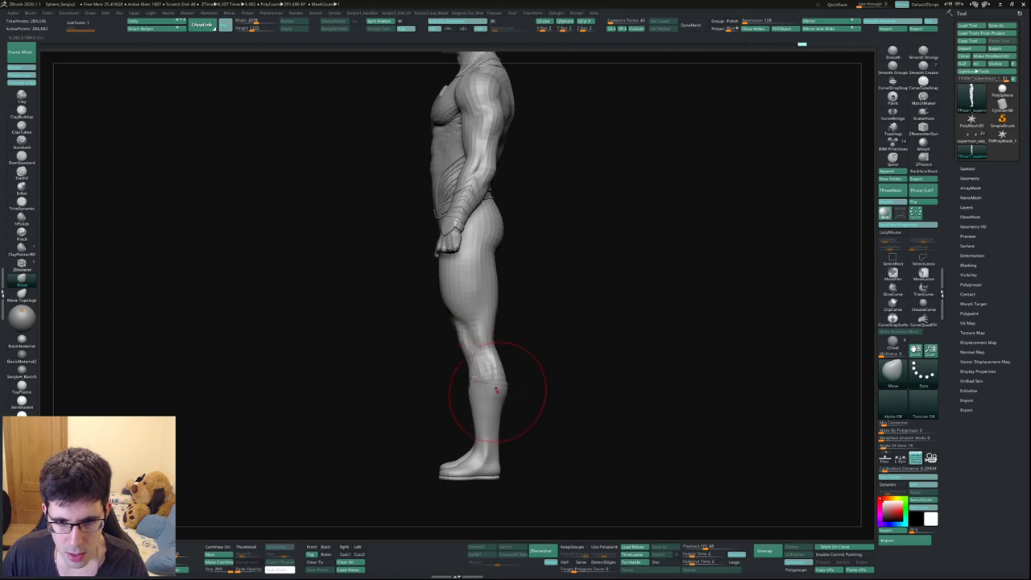
{"action": "right_click_drag", "start_coordinate": [488, 419], "coordinate": [473, 346], "text": "alt"}
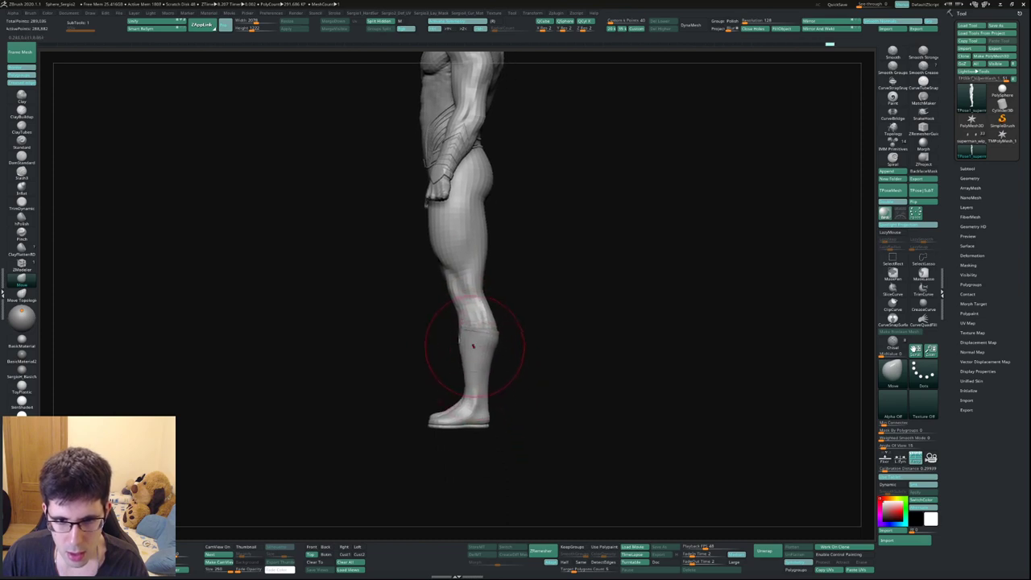
{"action": "key", "text": "bracketleft"}
{"action": "key", "text": "bracketleft"}
{"action": "key", "text": "bracketleft"}
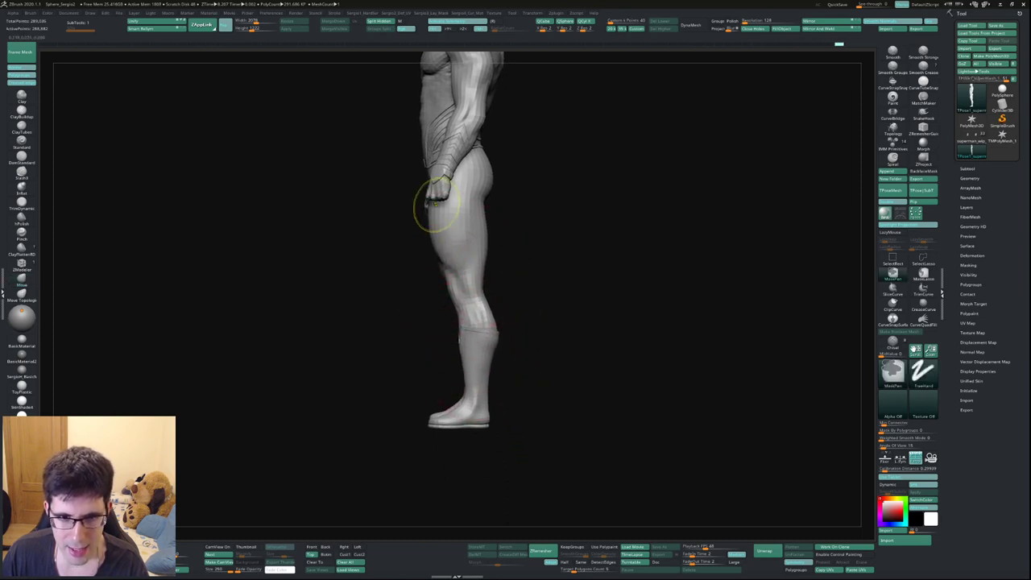
{"action": "right_click_drag", "start_coordinate": [430, 207], "coordinate": [427, 189], "text": "alt"}
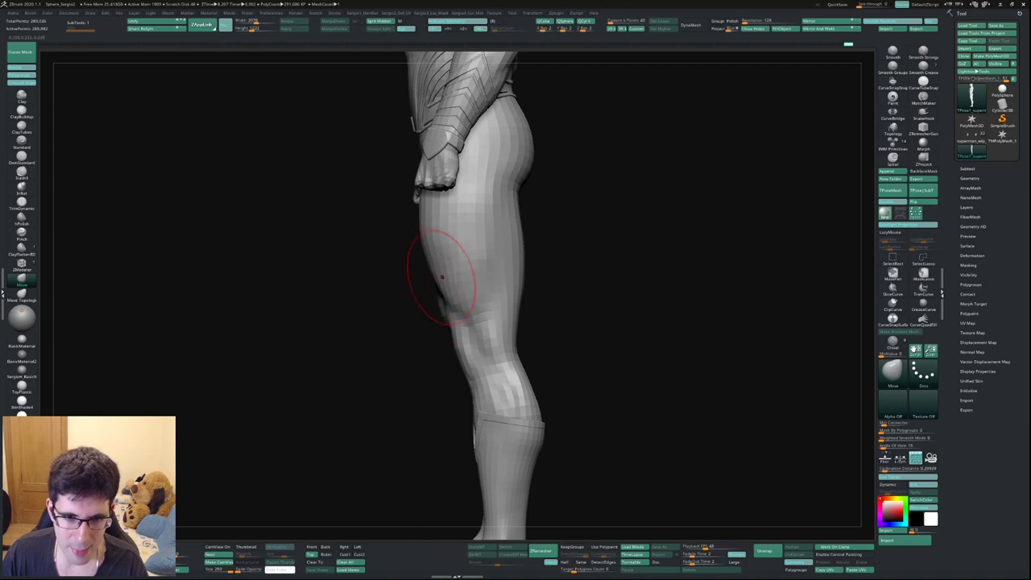
Check the legs from rear views and reselect the Move brush
{"action": "key", "text": "f"}
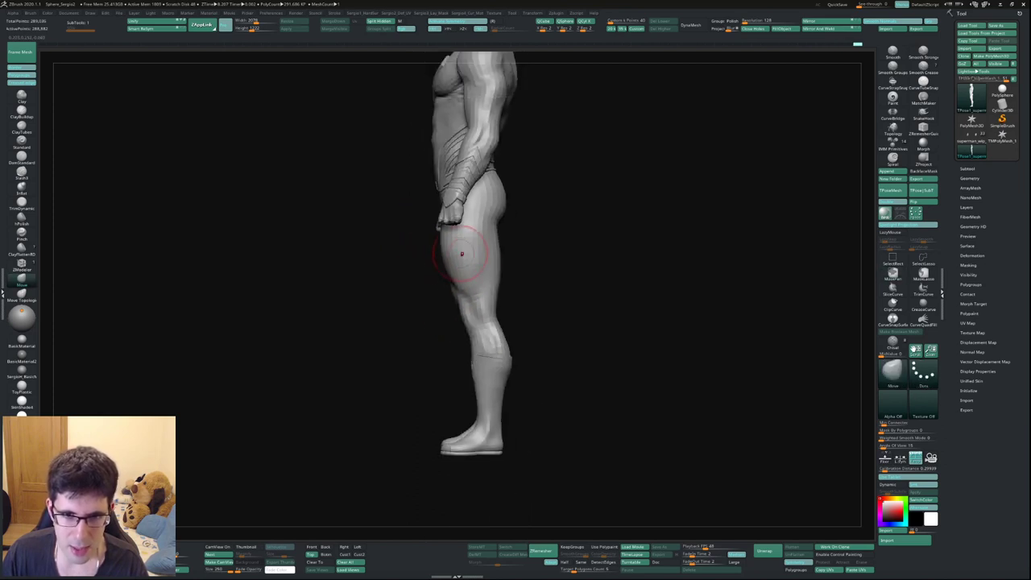
{"action": "mouse_move", "coordinate": [448, 237]}
{"action": "right_mouse_down"}
{"action": "mouse_move", "coordinate": [517, 282]}
{"action": "mouse_move", "coordinate": [483, 278]}
{"action": "right_mouse_up"}
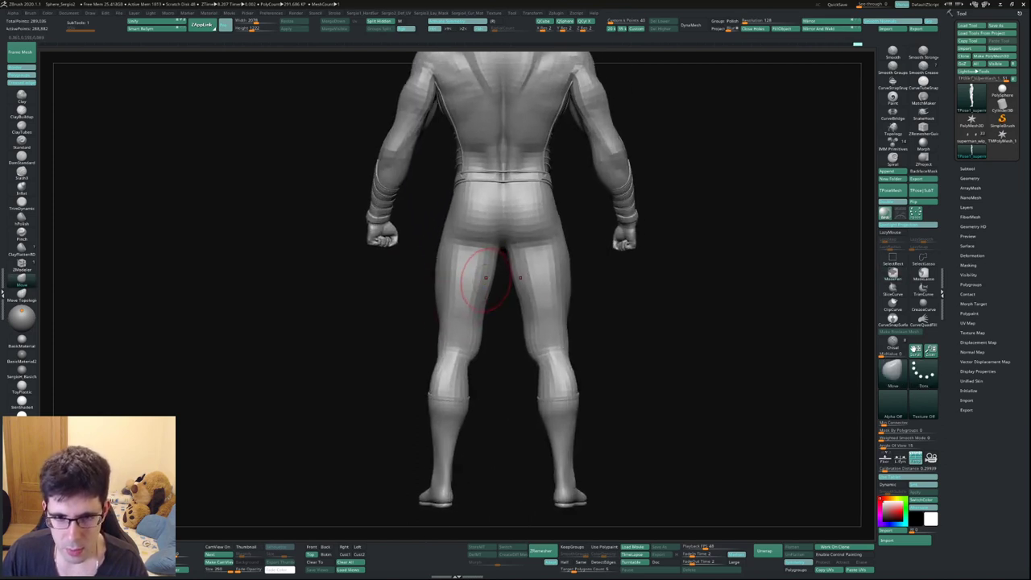
{"action": "right_click_drag", "start_coordinate": [477, 348], "coordinate": [462, 364]}
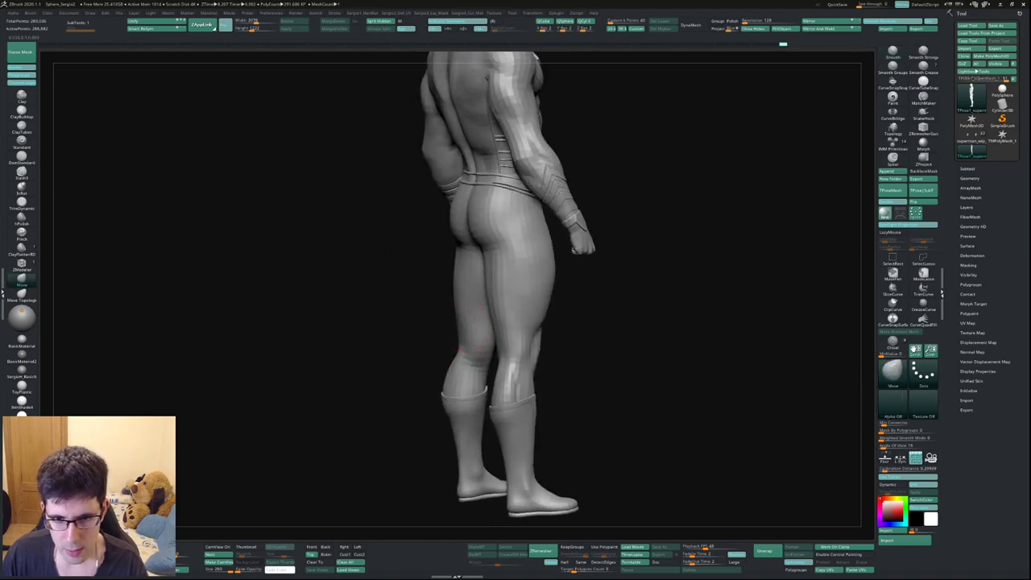
{"action": "right_click_drag", "start_coordinate": [459, 286], "coordinate": [516, 282]}
{"action": "key", "text": "f"}
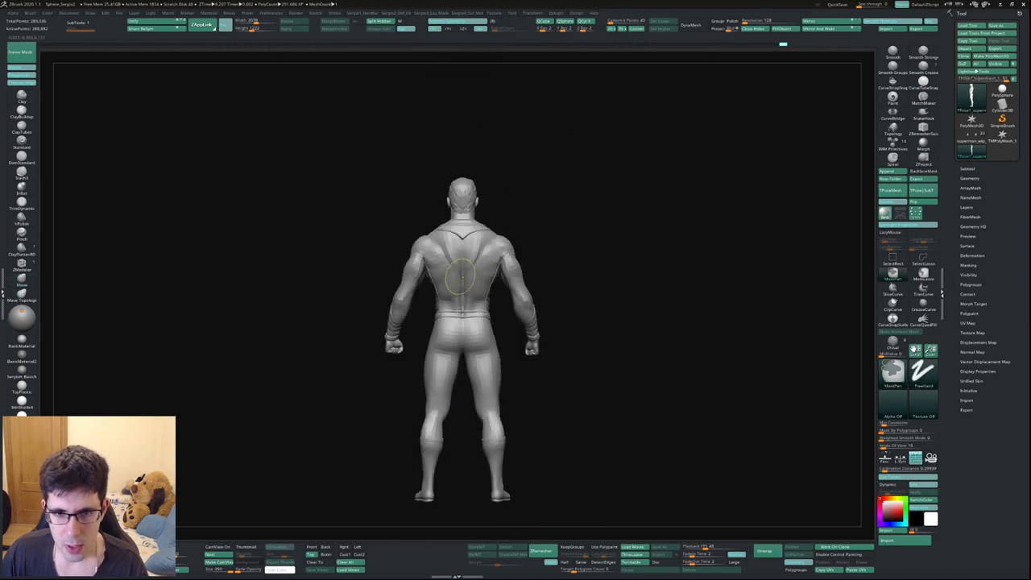
{"action": "key", "text": "b"}
{"action": "key", "text": "m"}
{"action": "key", "text": "v"}
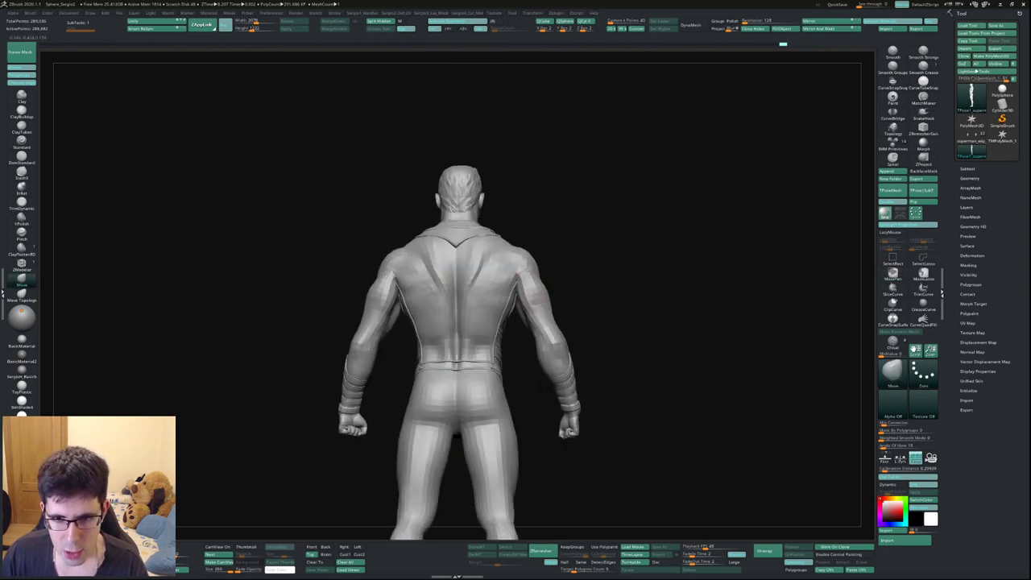
{"action": "mouse_move", "coordinate": [502, 296]}
{"action": "right_mouse_down", "text": "alt"}
{"action": "mouse_move", "coordinate": [520, 294]}
{"action": "mouse_move", "coordinate": [484, 290]}
{"action": "right_mouse_up", "text": "alt"}
{"action": "key", "text": "f"}
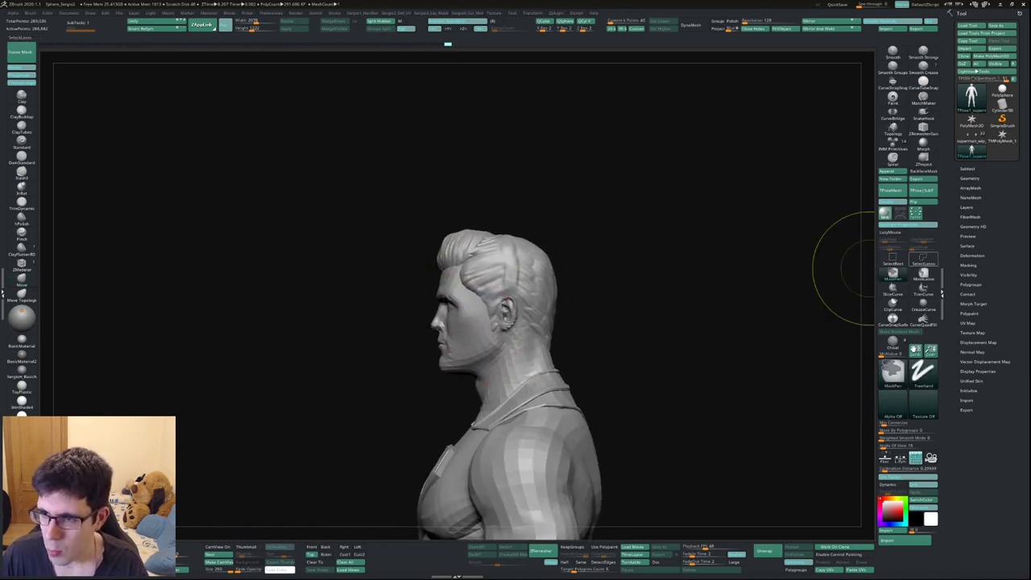
Lasso-mask the head and neck, set the Transpose pivot at the neck, then undo and redo the head edit
{"action": "left_click", "coordinate": [923, 274]}
{"action": "mouse_move", "coordinate": [569, 213]}
{"action": "left_mouse_down", "text": "ctrl"}
{"action": "mouse_move", "coordinate": [420, 385]}
{"action": "mouse_move", "coordinate": [555, 282]}
{"action": "left_mouse_up", "text": "ctrl"}
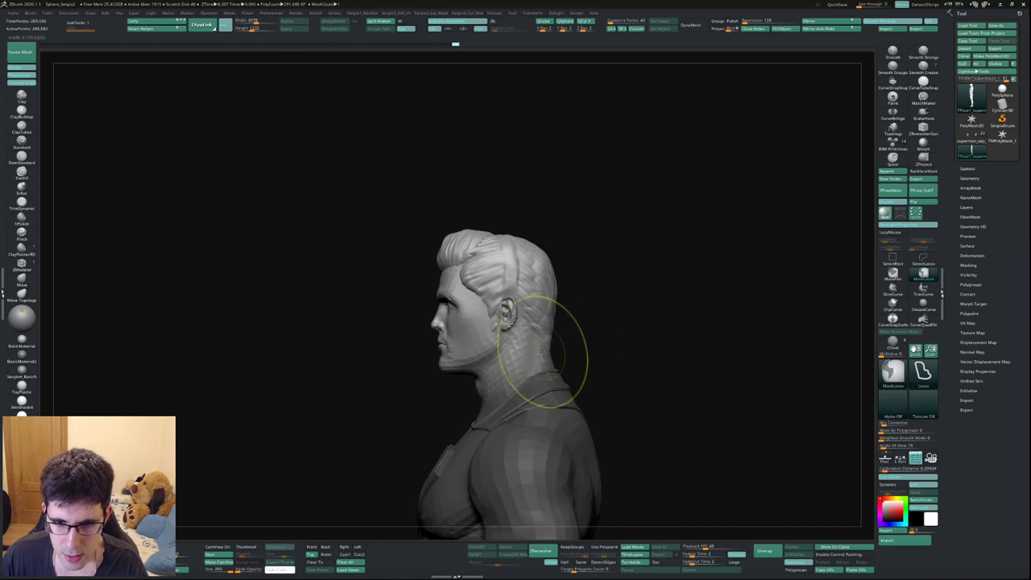
{"action": "key", "text": "w"}
{"action": "mouse_move", "coordinate": [530, 357]}
{"action": "left_mouse_down", "text": "shift"}
{"action": "mouse_move", "coordinate": [612, 358]}
{"action": "mouse_move", "coordinate": [558, 348]}
{"action": "mouse_move", "coordinate": [558, 367]}
{"action": "left_mouse_up", "text": "shift"}
{"action": "left_click", "coordinate": [527, 375]}
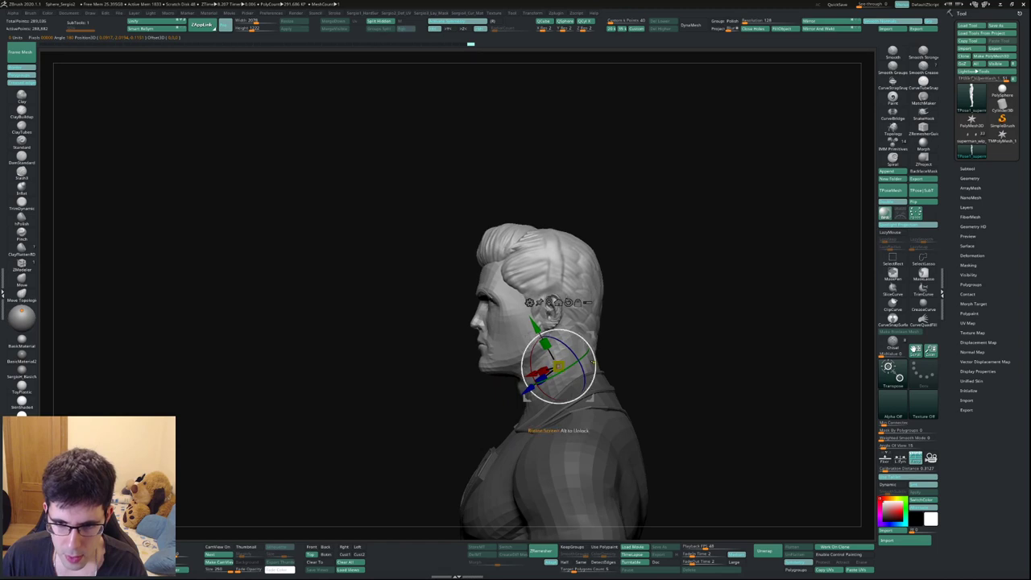
{"action": "key", "text": "ctrl+z"}
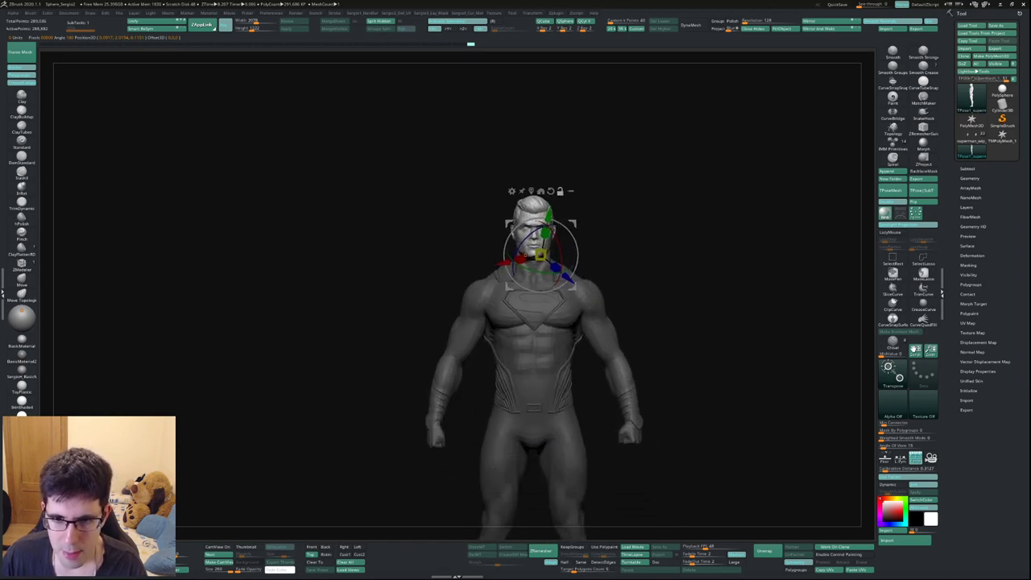
{"action": "key", "text": "ctrl+z"}
{"action": "key", "text": "ctrl+z"}
{"action": "key", "text": "ctrl+z"}
{"action": "key", "text": "ctrl+z"}
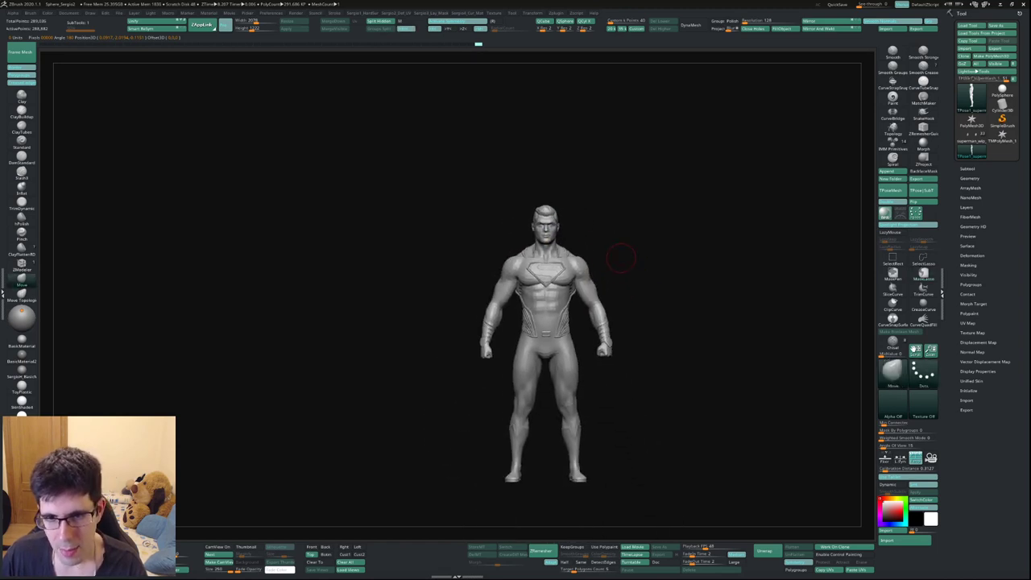
{"action": "key", "text": "ctrl+shift+z"}
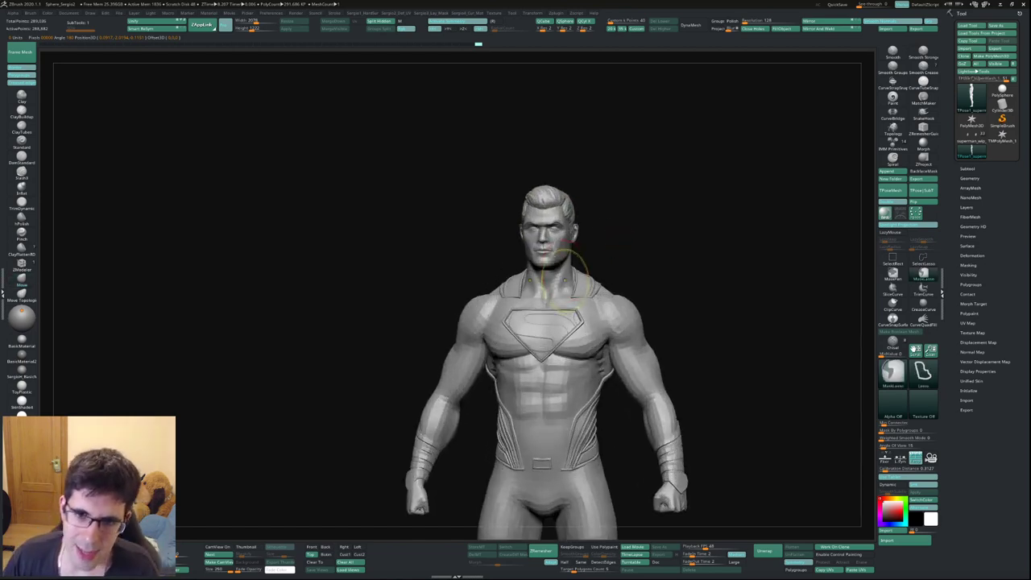
{"action": "key", "text": "ctrl+shift+z"}
{"action": "key", "text": "ctrl+shift+z"}
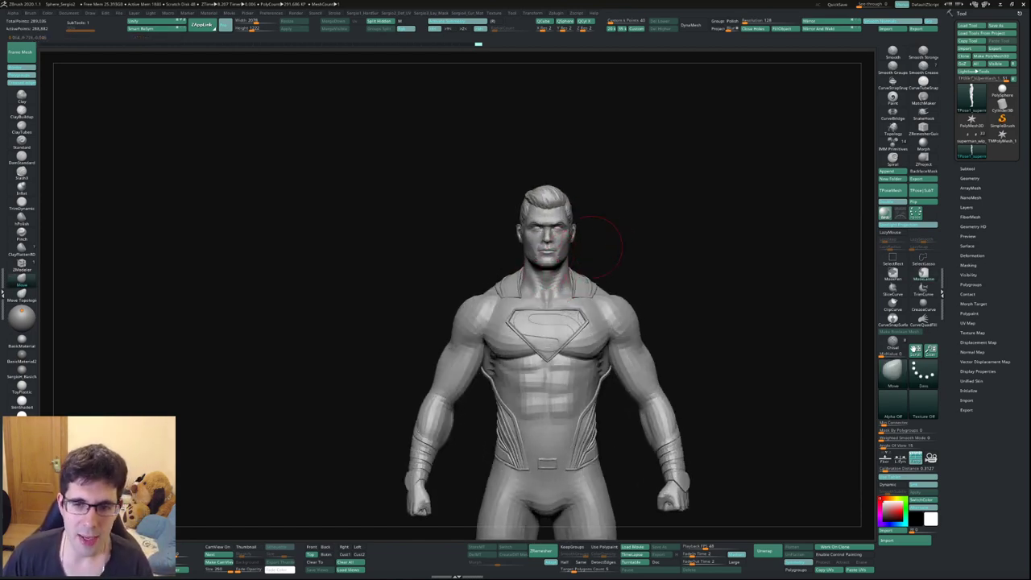
Orbit and zoom around the figure to check its profile, back, upper body and torso
{"action": "left_click_drag", "start_coordinate": [596, 242], "coordinate": [483, 246]}
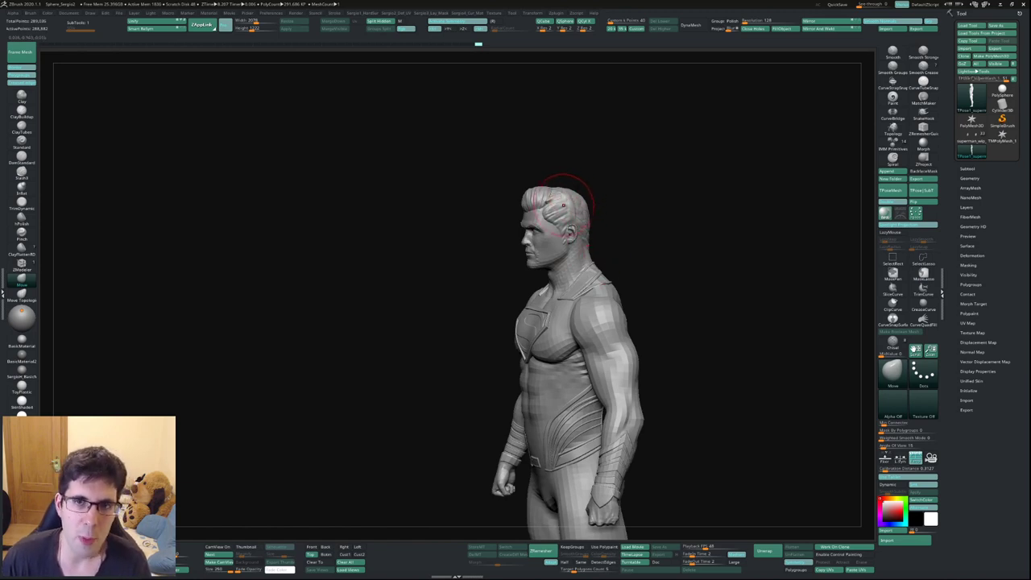
{"action": "left_click_drag", "start_coordinate": [573, 230], "coordinate": [613, 231]}
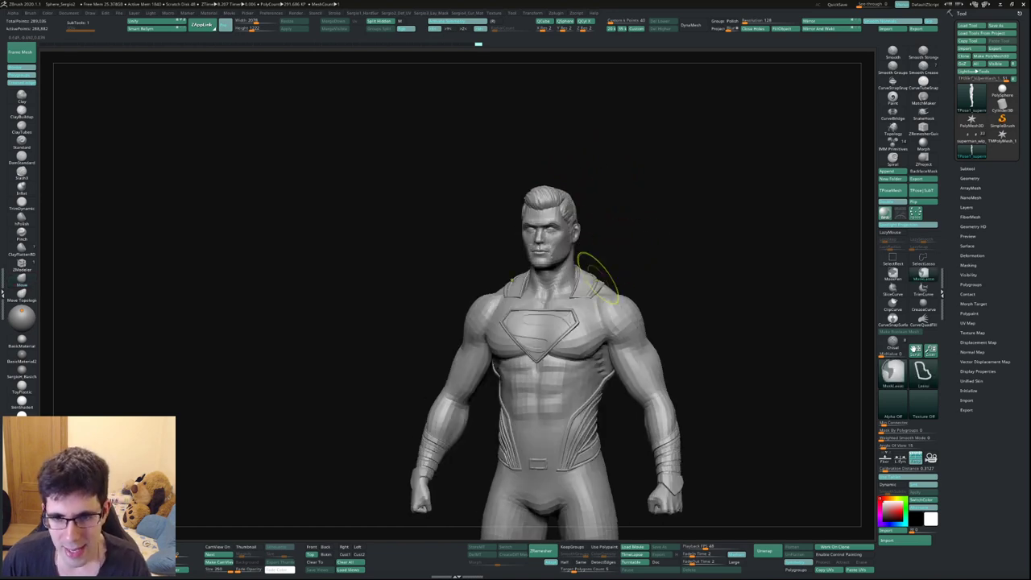
{"action": "left_click_drag", "start_coordinate": [644, 246], "coordinate": [644, 201], "text": "alt"}
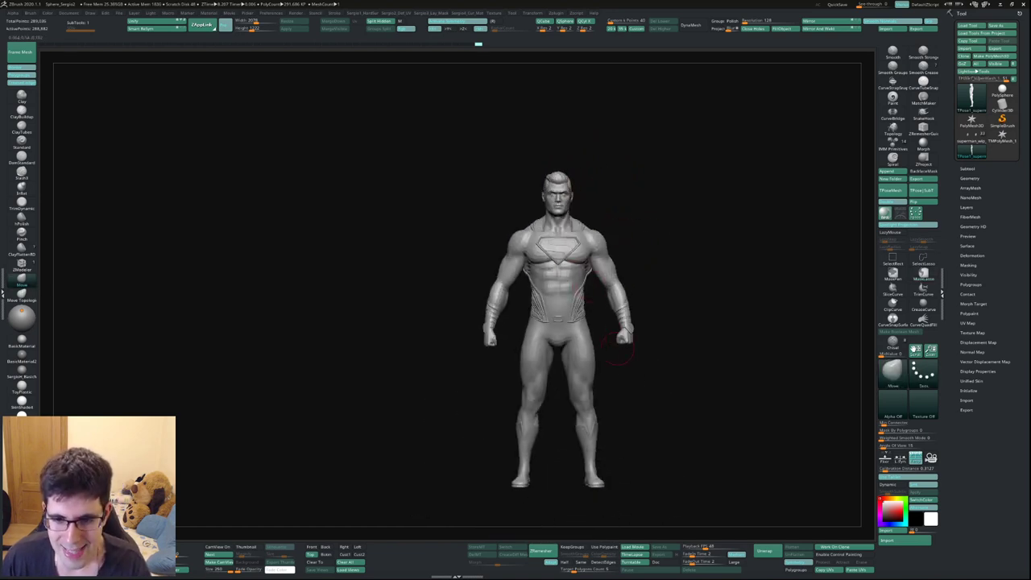
{"action": "mouse_move", "coordinate": [618, 349]}
{"action": "left_mouse_down", "text": "alt"}
{"action": "mouse_move", "coordinate": [618, 236]}
{"action": "mouse_move", "coordinate": [588, 322]}
{"action": "left_mouse_up", "text": "alt"}
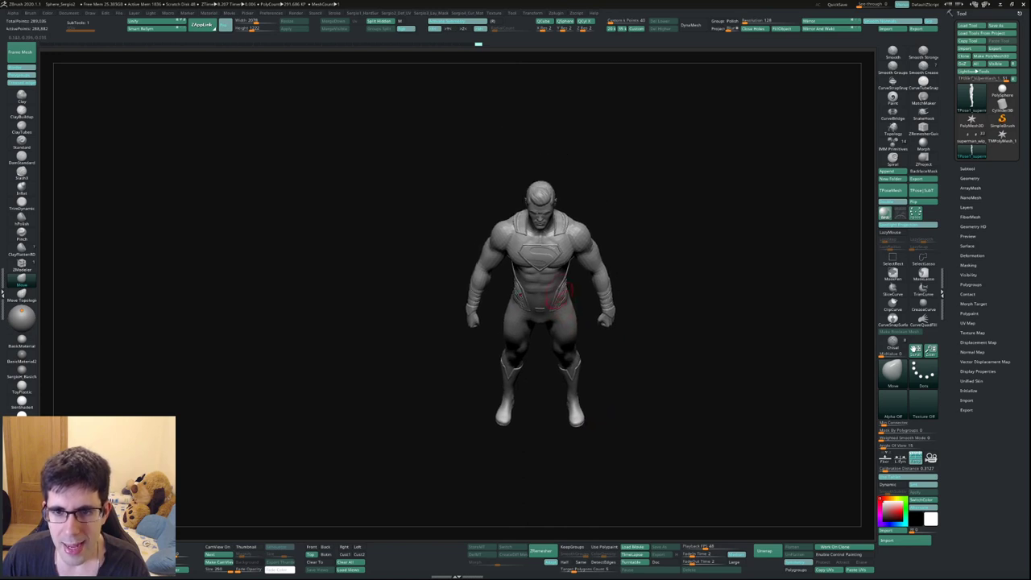
{"action": "left_click_drag", "start_coordinate": [569, 228], "coordinate": [564, 161]}
{"action": "left_click_drag", "start_coordinate": [645, 201], "coordinate": [645, 266], "text": "alt"}
{"action": "mouse_move", "coordinate": [484, 231]}
{"action": "left_mouse_down"}
{"action": "mouse_move", "coordinate": [725, 233]}
{"action": "mouse_move", "coordinate": [553, 311]}
{"action": "mouse_move", "coordinate": [542, 262]}
{"action": "mouse_move", "coordinate": [543, 302]}
{"action": "mouse_move", "coordinate": [548, 290]}
{"action": "left_mouse_up"}
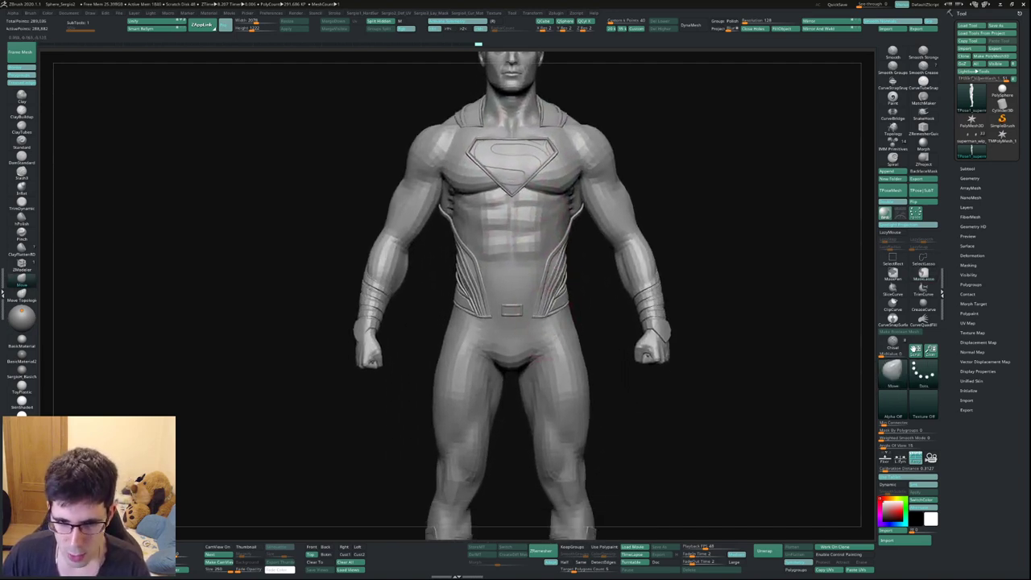
{"action": "mouse_move", "coordinate": [725, 290]}
{"action": "left_mouse_down"}
{"action": "mouse_move", "coordinate": [660, 298]}
{"action": "mouse_move", "coordinate": [708, 298]}
{"action": "mouse_move", "coordinate": [709, 265]}
{"action": "mouse_move", "coordinate": [749, 266]}
{"action": "mouse_move", "coordinate": [749, 294]}
{"action": "mouse_move", "coordinate": [774, 294]}
{"action": "mouse_move", "coordinate": [749, 294]}
{"action": "left_mouse_up"}
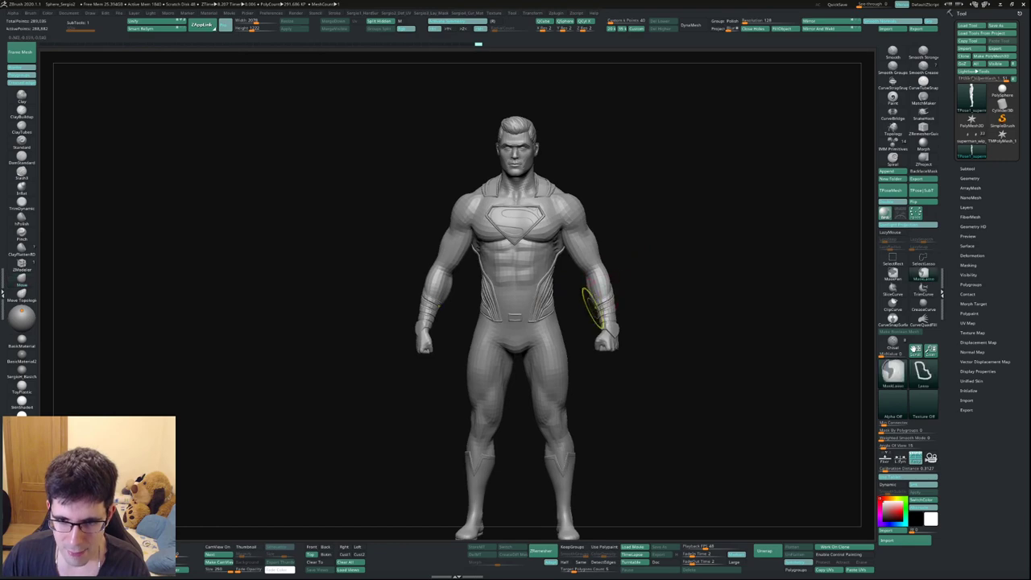
{"action": "left_click_drag", "start_coordinate": [598, 299], "coordinate": [363, 368]}
{"action": "mouse_move", "coordinate": [668, 262]}
{"action": "left_mouse_down"}
{"action": "mouse_move", "coordinate": [539, 269]}
{"action": "mouse_move", "coordinate": [668, 266]}
{"action": "mouse_move", "coordinate": [494, 290]}
{"action": "mouse_move", "coordinate": [601, 281]}
{"action": "left_mouse_up"}
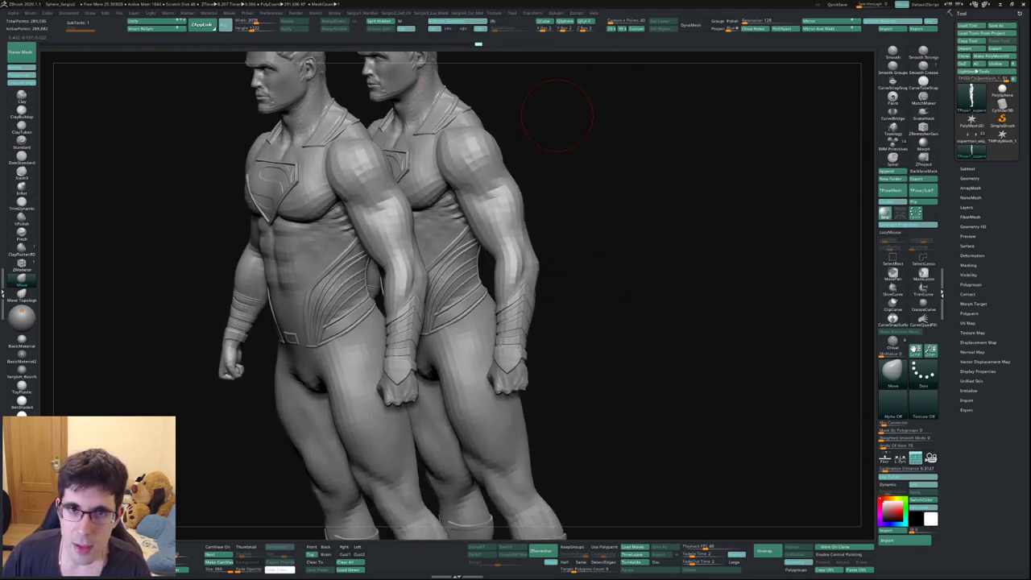
Scrub the Undo History from the star base mesh through the caped version to later states
{"action": "left_click", "coordinate": [72, 46]}
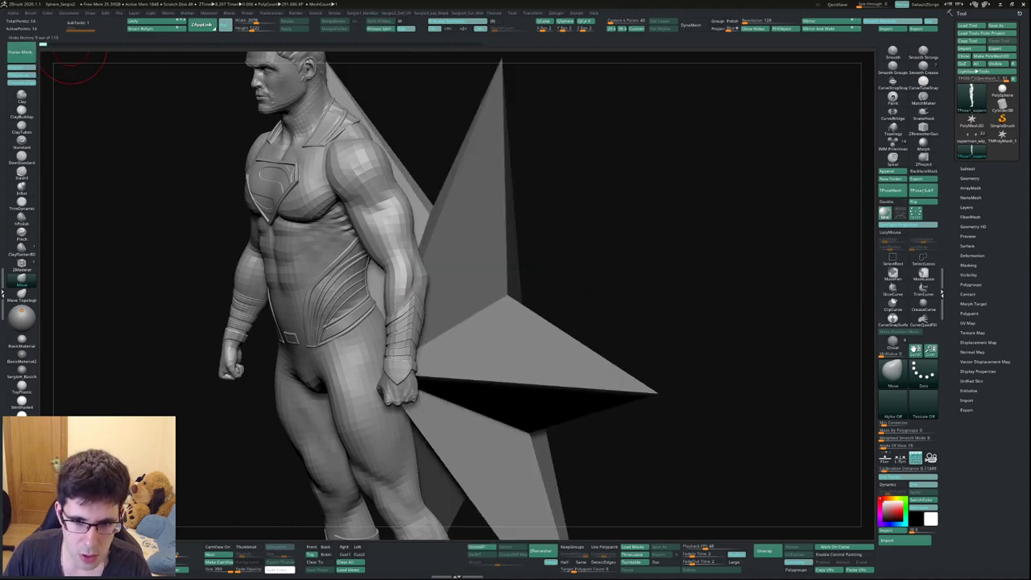
{"action": "left_click", "coordinate": [65, 44]}
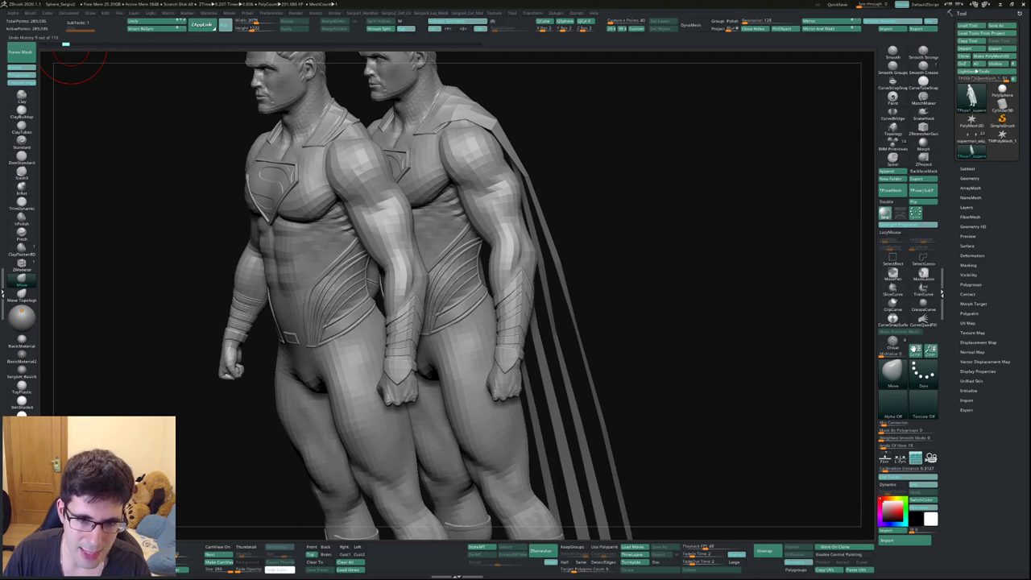
{"action": "left_click_drag", "start_coordinate": [65, 43], "coordinate": [478, 44]}
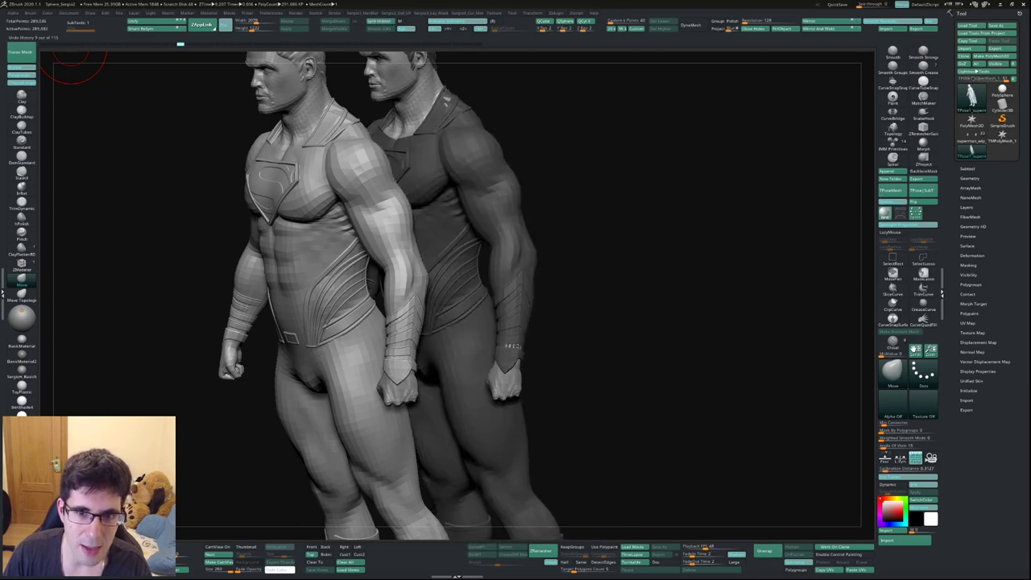
{"action": "mouse_move", "coordinate": [593, 202]}
{"action": "left_mouse_down"}
{"action": "mouse_move", "coordinate": [484, 288]}
{"action": "mouse_move", "coordinate": [483, 266]}
{"action": "left_mouse_up"}
{"action": "left_click_drag", "start_coordinate": [478, 44], "coordinate": [69, 44]}
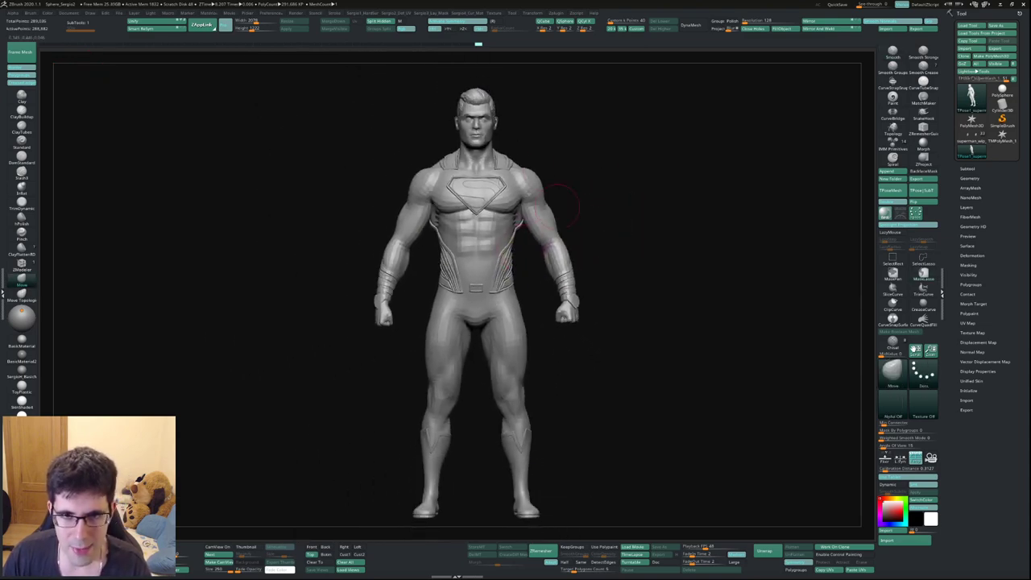
Scrub history back to the caped Superman and forward to the latest state, orbiting to check it
{"action": "mouse_move", "coordinate": [478, 44]}
{"action": "left_mouse_down"}
{"action": "mouse_move", "coordinate": [48, 44]}
{"action": "mouse_move", "coordinate": [96, 44]}
{"action": "left_mouse_up"}
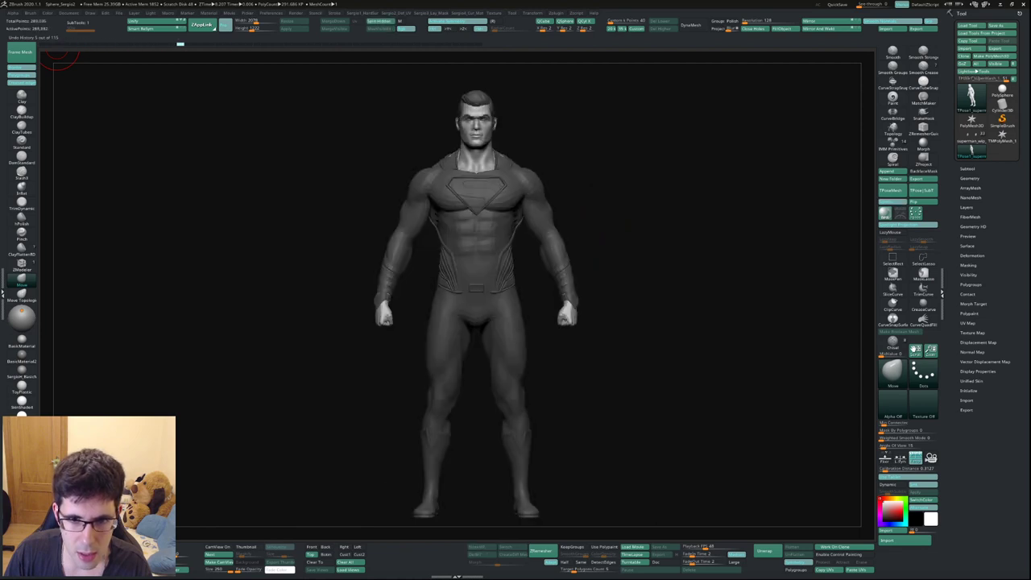
{"action": "left_click_drag", "start_coordinate": [180, 44], "coordinate": [478, 44]}
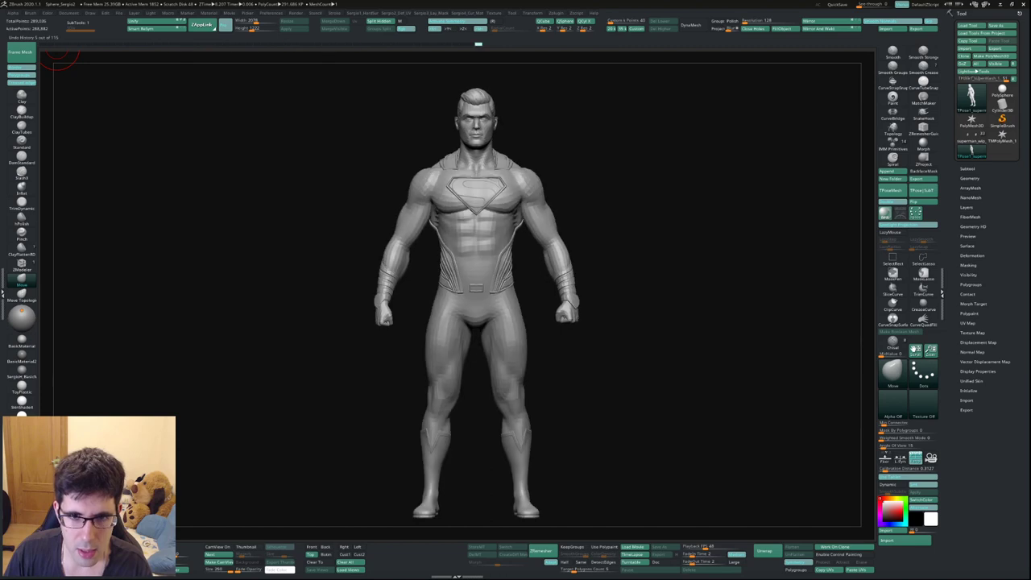
{"action": "left_click_drag", "start_coordinate": [632, 137], "coordinate": [515, 189]}
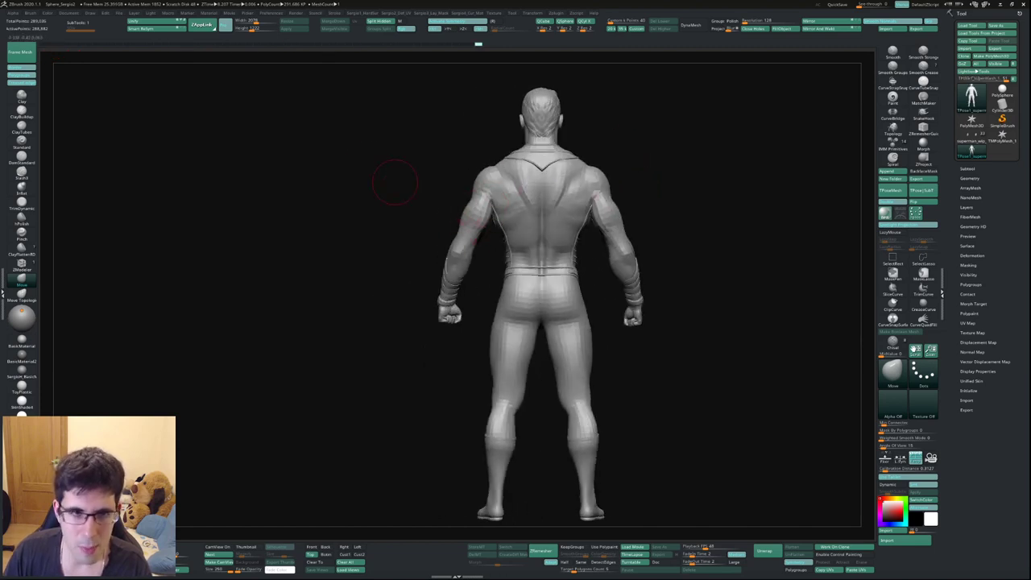
{"action": "left_click", "coordinate": [84, 45]}
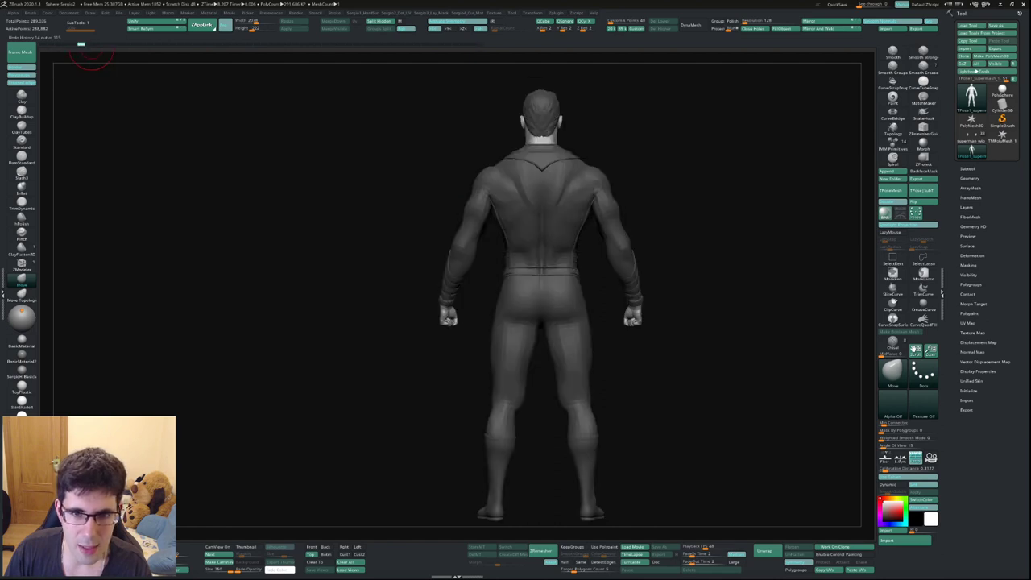
{"action": "left_click_drag", "start_coordinate": [103, 44], "coordinate": [479, 44]}
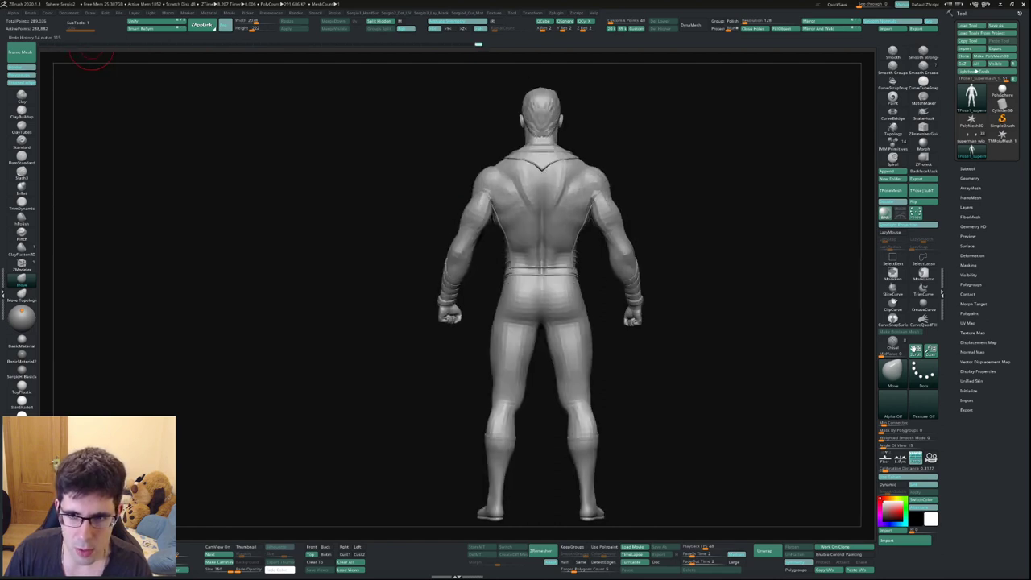
{"action": "left_click_drag", "start_coordinate": [90, 57], "coordinate": [568, 175]}
{"action": "mouse_move", "coordinate": [493, 298]}
{"action": "left_mouse_down"}
{"action": "mouse_move", "coordinate": [463, 274]}
{"action": "mouse_move", "coordinate": [451, 246]}
{"action": "left_mouse_up"}
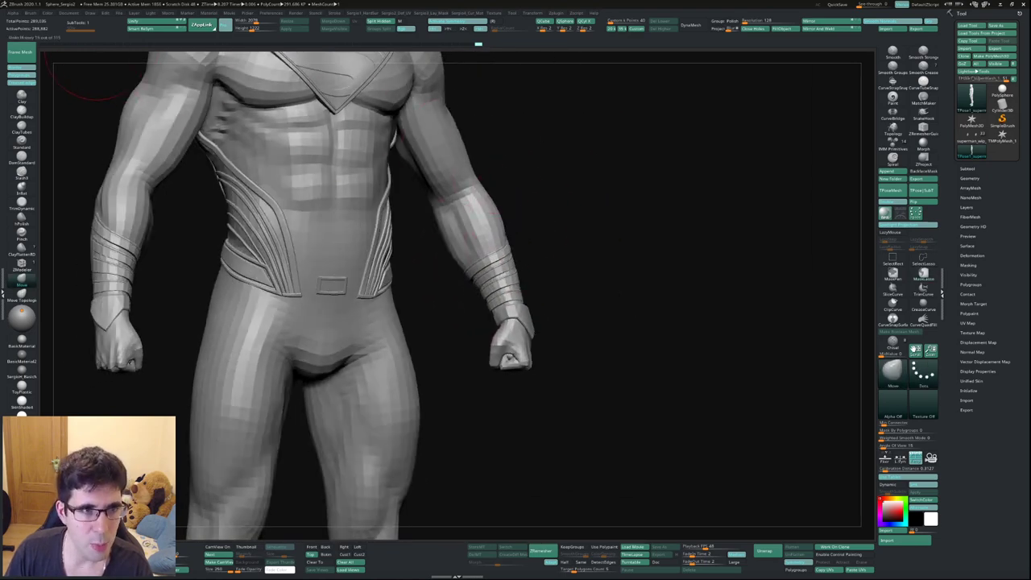
Scrub history to the latest state and frame the full caped figure front-on
{"action": "mouse_move", "coordinate": [96, 44]}
{"action": "left_mouse_down"}
{"action": "mouse_move", "coordinate": [42, 44]}
{"action": "mouse_move", "coordinate": [478, 45]}
{"action": "left_mouse_up"}
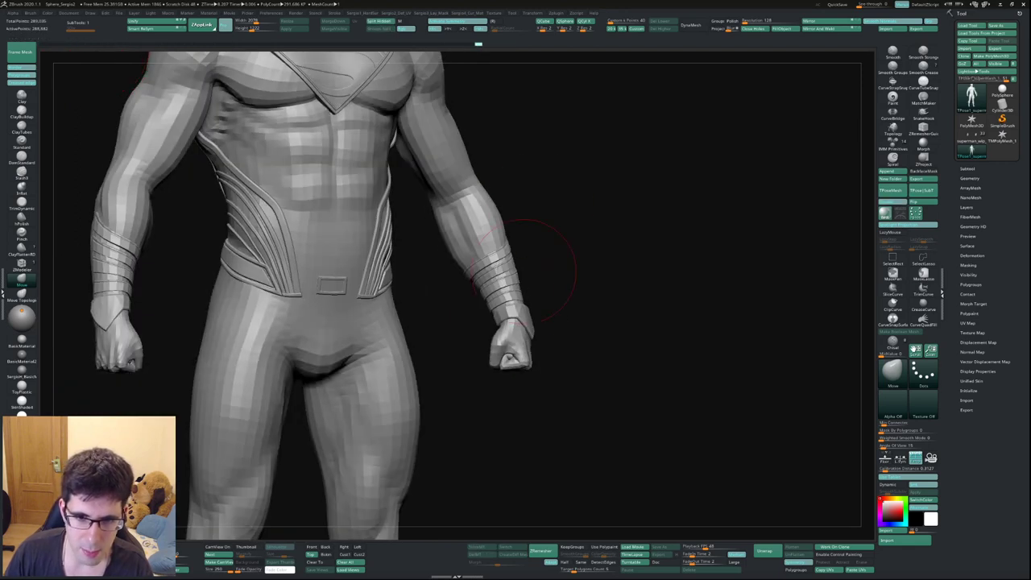
{"action": "key", "text": "f"}
{"action": "mouse_move", "coordinate": [528, 266]}
{"action": "left_mouse_down"}
{"action": "mouse_move", "coordinate": [481, 278]}
{"action": "mouse_move", "coordinate": [609, 202]}
{"action": "left_mouse_up"}
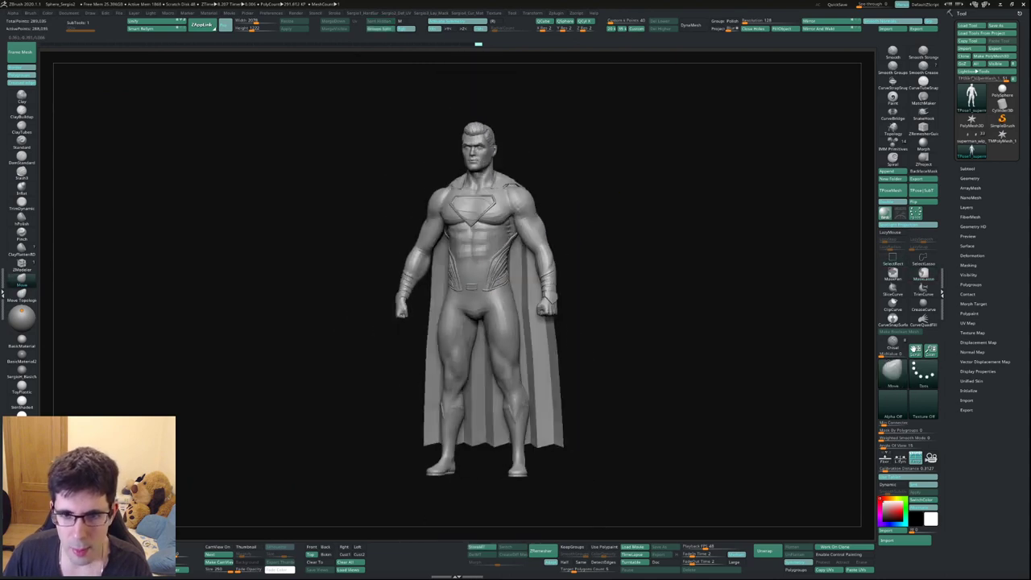
{"action": "left_click_drag", "start_coordinate": [830, 215], "coordinate": [810, 217]}
{"action": "left_click", "coordinate": [473, 149], "text": "alt"}
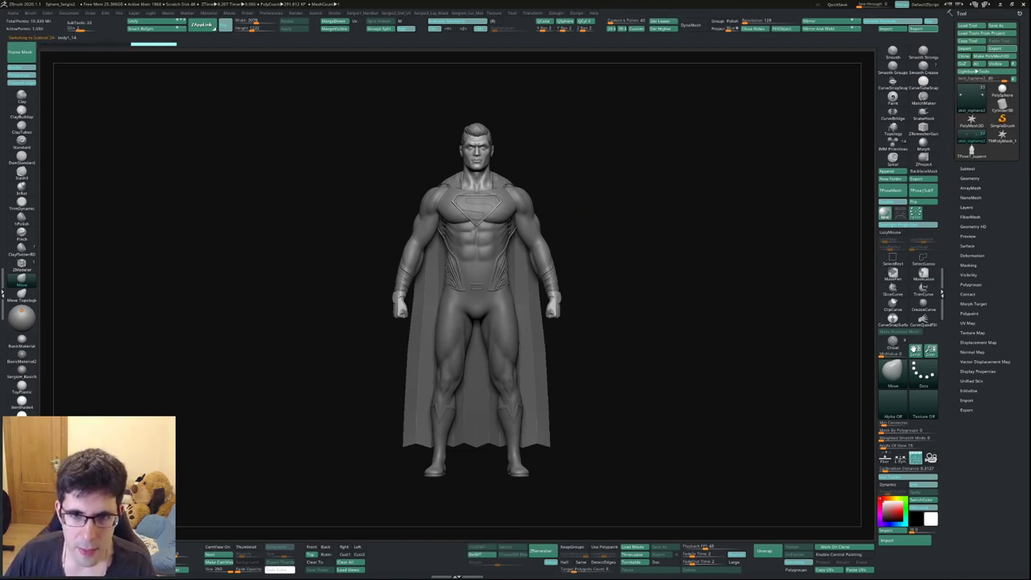
Switch to the BODY COMPLETE posed mesh with fists and zoom to the right wrist
{"action": "left_click", "coordinate": [477, 208], "text": "alt"}
{"action": "left_click", "coordinate": [475, 129], "text": "alt"}
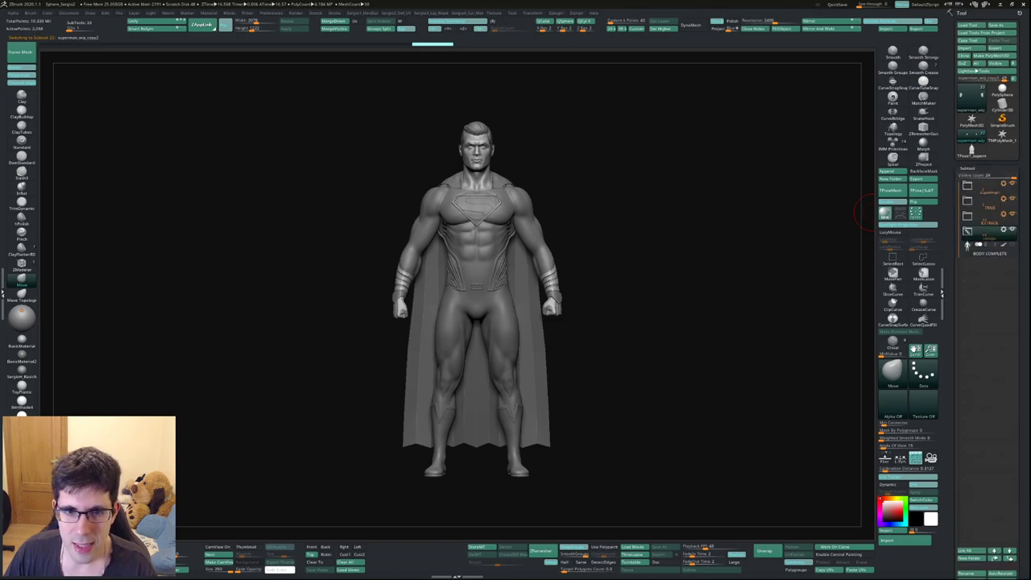
{"action": "mouse_move", "coordinate": [557, 302]}
{"action": "left_mouse_down"}
{"action": "mouse_move", "coordinate": [612, 306]}
{"action": "mouse_move", "coordinate": [613, 241]}
{"action": "mouse_move", "coordinate": [592, 314]}
{"action": "left_mouse_up"}
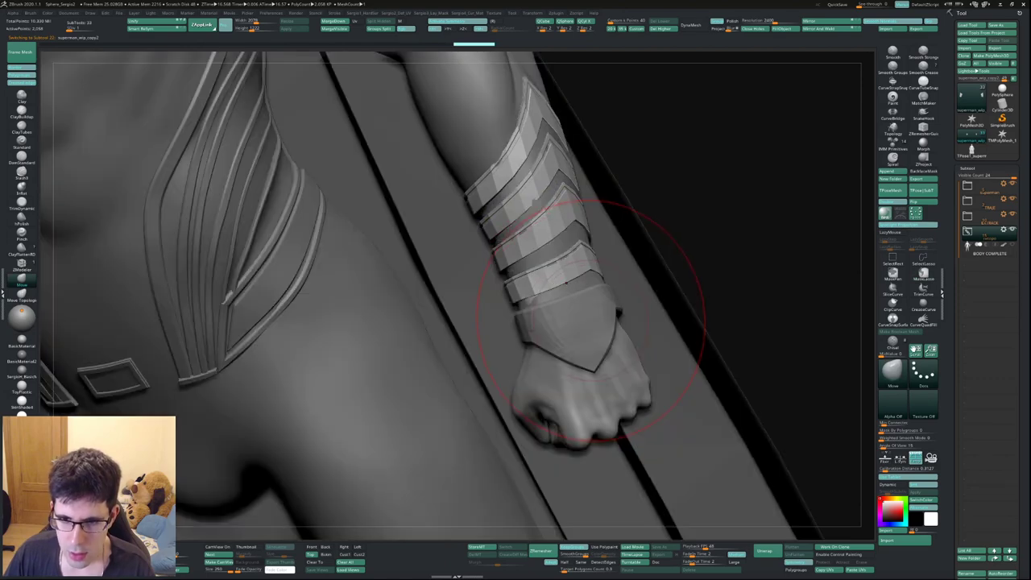
Select the bracer cuff subtool, solo it and frame it, toggling the polyframe display
{"action": "left_click", "coordinate": [591, 318], "text": "alt"}
{"action": "left_click", "coordinate": [593, 330], "text": "ctrl+shift"}
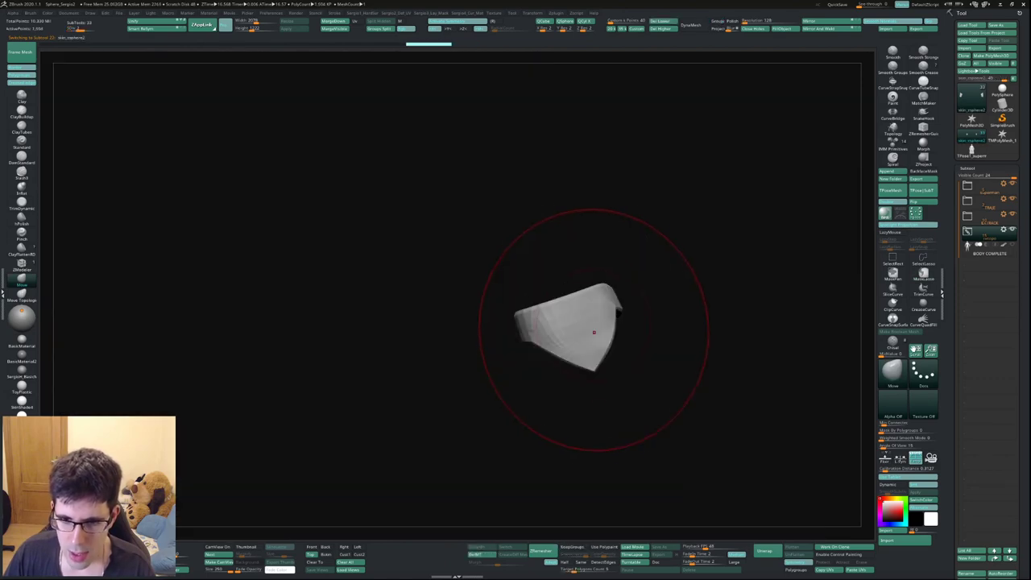
{"action": "key", "text": "shift+f"}
{"action": "key", "text": "f"}
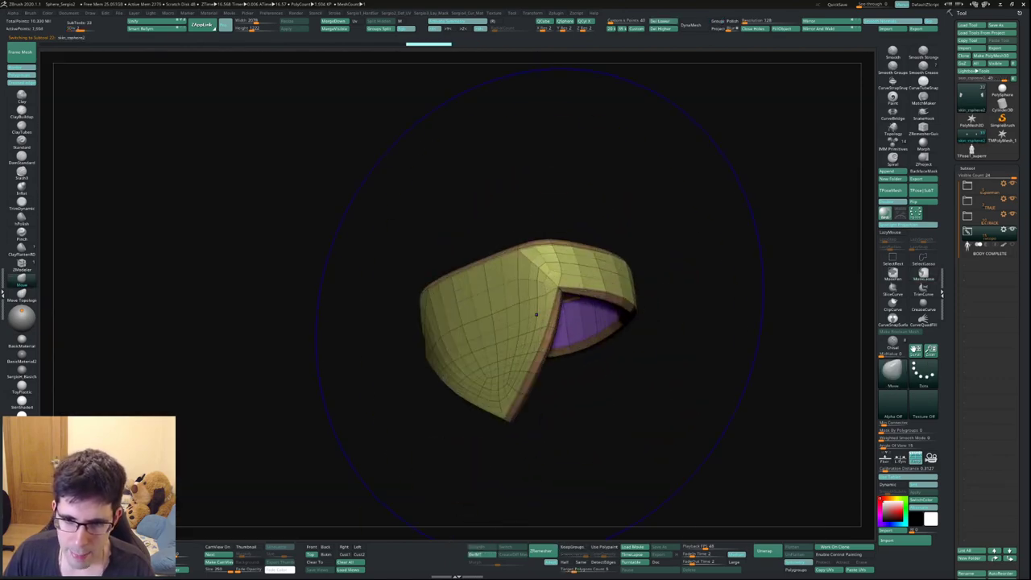
{"action": "key", "text": "shift+f"}
Orbit around the isolated cuff to inspect its hooked, flared edge from several angles
{"action": "left_click_drag", "start_coordinate": [645, 266], "coordinate": [579, 315]}
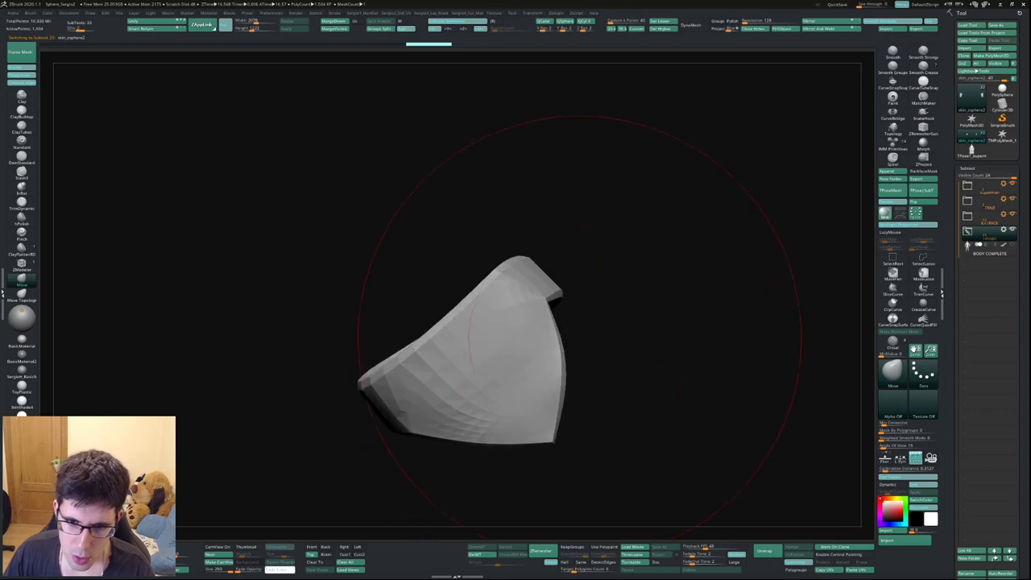
{"action": "left_click_drag", "start_coordinate": [523, 367], "coordinate": [568, 290]}
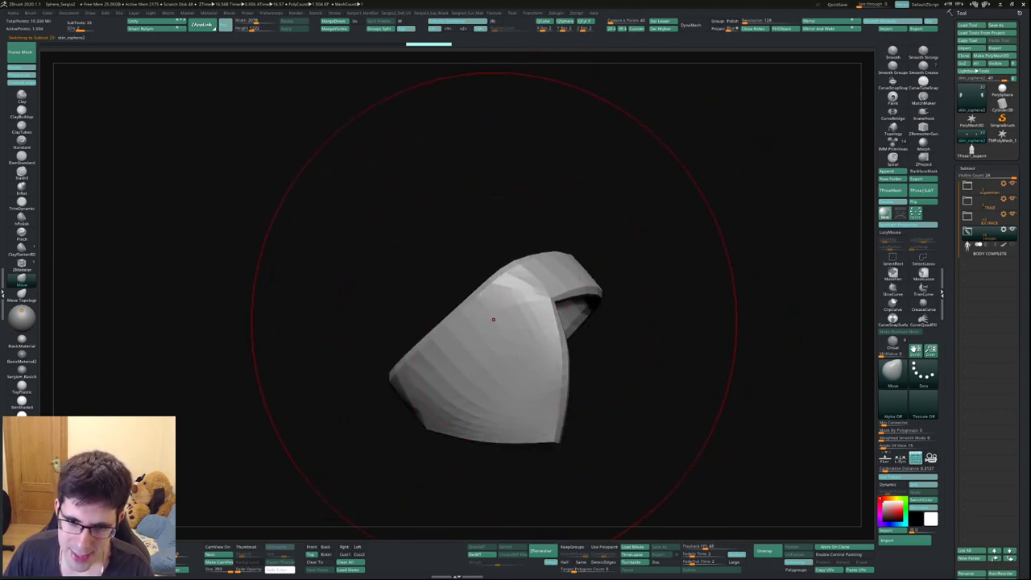
{"action": "mouse_move", "coordinate": [494, 363]}
{"action": "left_mouse_down"}
{"action": "mouse_move", "coordinate": [459, 355]}
{"action": "mouse_move", "coordinate": [399, 447]}
{"action": "left_mouse_up"}
{"action": "mouse_move", "coordinate": [427, 415]}
{"action": "left_mouse_down"}
{"action": "mouse_move", "coordinate": [451, 378]}
{"action": "mouse_move", "coordinate": [484, 419]}
{"action": "mouse_move", "coordinate": [484, 379]}
{"action": "left_mouse_up"}
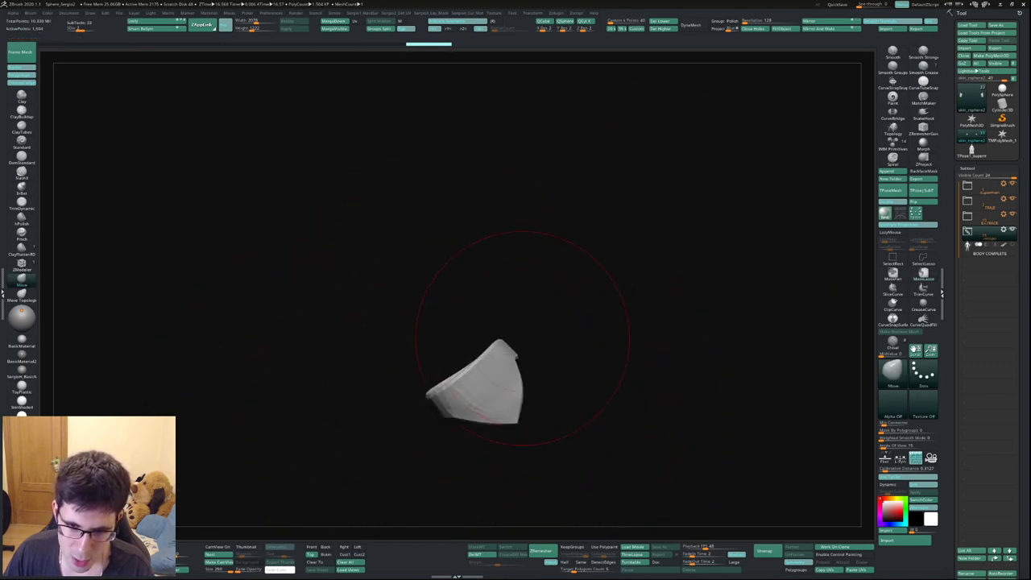
{"action": "mouse_move", "coordinate": [495, 340]}
{"action": "left_mouse_down"}
{"action": "mouse_move", "coordinate": [476, 368]}
{"action": "mouse_move", "coordinate": [532, 357]}
{"action": "mouse_move", "coordinate": [523, 367]}
{"action": "left_mouse_up"}
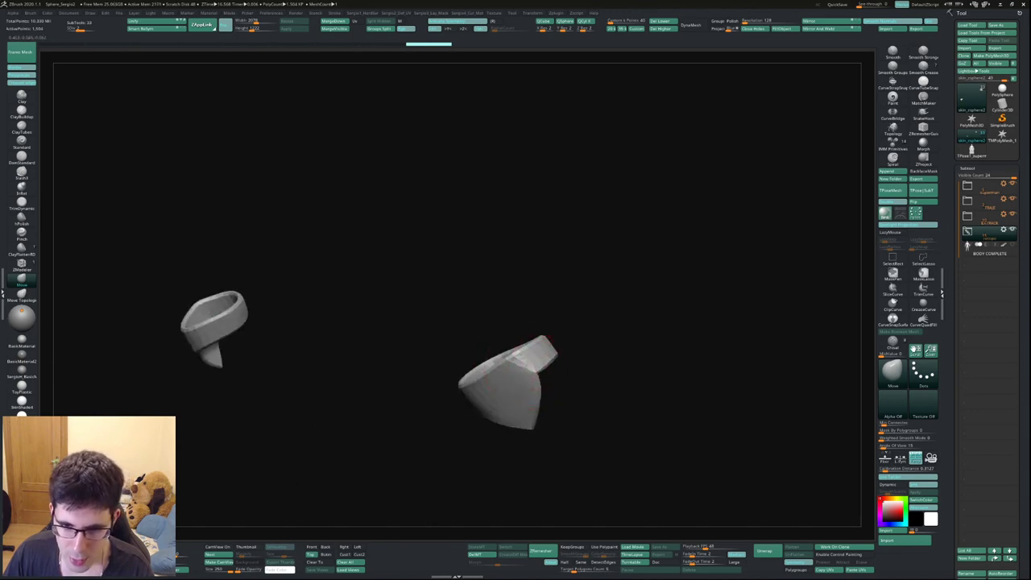
{"action": "left_click_drag", "start_coordinate": [544, 367], "coordinate": [560, 355]}
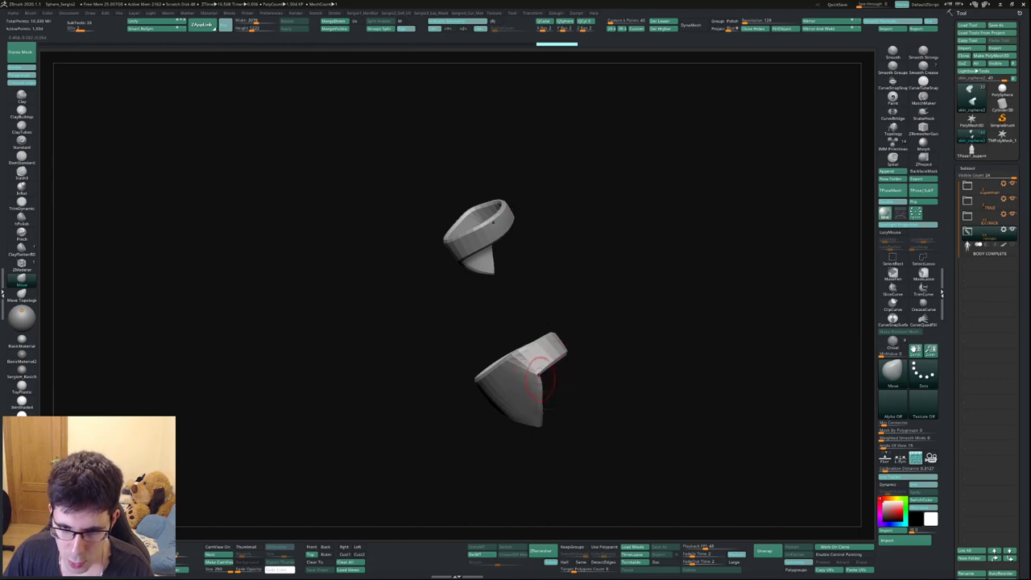
{"action": "left_click_drag", "start_coordinate": [541, 378], "coordinate": [534, 377]}
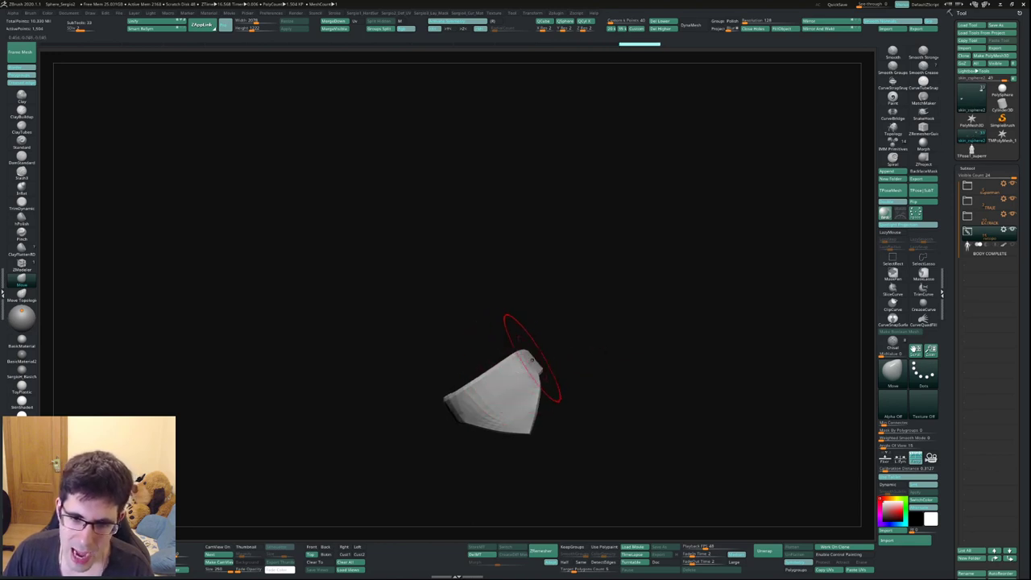
{"action": "mouse_move", "coordinate": [524, 356]}
{"action": "left_mouse_down"}
{"action": "mouse_move", "coordinate": [545, 396]}
{"action": "mouse_move", "coordinate": [491, 349]}
{"action": "left_mouse_up"}
Toggle the polygroup wireframe to examine the cuff's purple interior and rim up close
{"action": "key", "text": "shift+f"}
{"action": "right_click_drag", "start_coordinate": [491, 349], "coordinate": [524, 354], "text": "ctrl"}
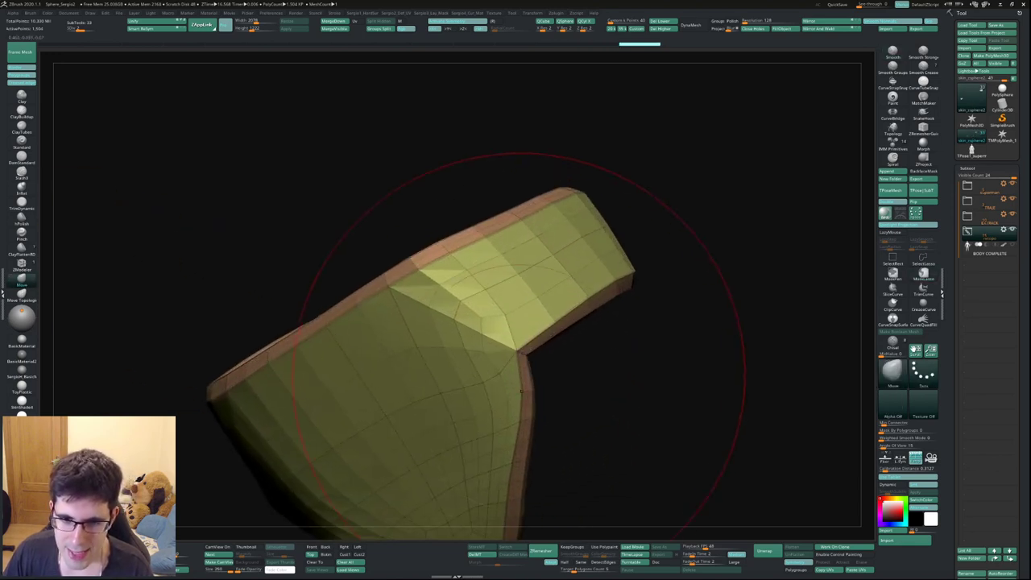
{"action": "mouse_move", "coordinate": [468, 303]}
{"action": "right_mouse_down"}
{"action": "mouse_move", "coordinate": [514, 354]}
{"action": "mouse_move", "coordinate": [455, 317]}
{"action": "right_mouse_up"}
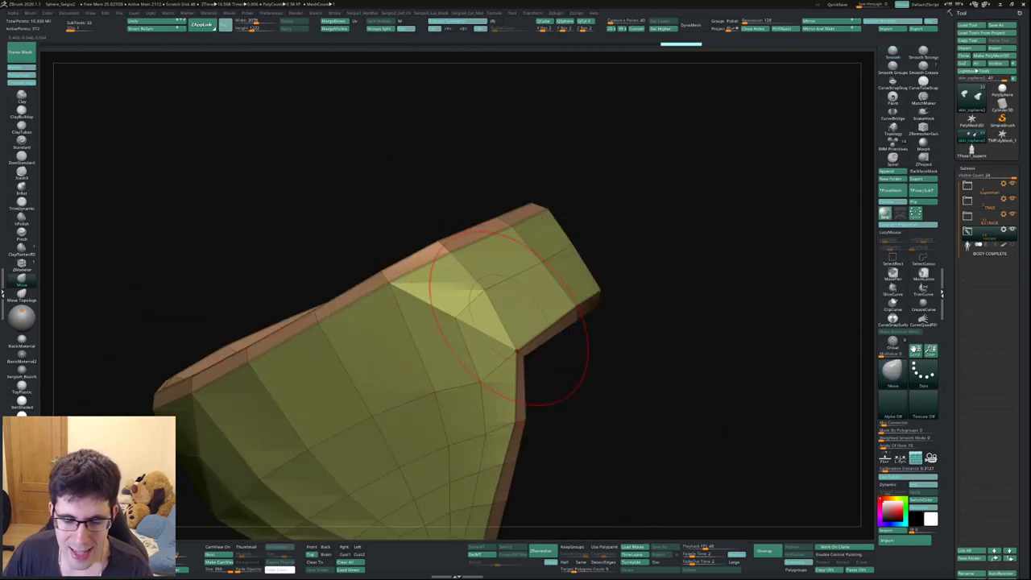
{"action": "mouse_move", "coordinate": [516, 350]}
{"action": "right_mouse_down"}
{"action": "mouse_move", "coordinate": [527, 345]}
{"action": "mouse_move", "coordinate": [464, 344]}
{"action": "right_mouse_up"}
{"action": "key", "text": "shift+f"}
{"action": "key", "text": "shift+f"}
{"action": "key", "text": "f"}
{"action": "key", "text": "b"}
{"action": "key", "text": "m"}
{"action": "key", "text": "v"}
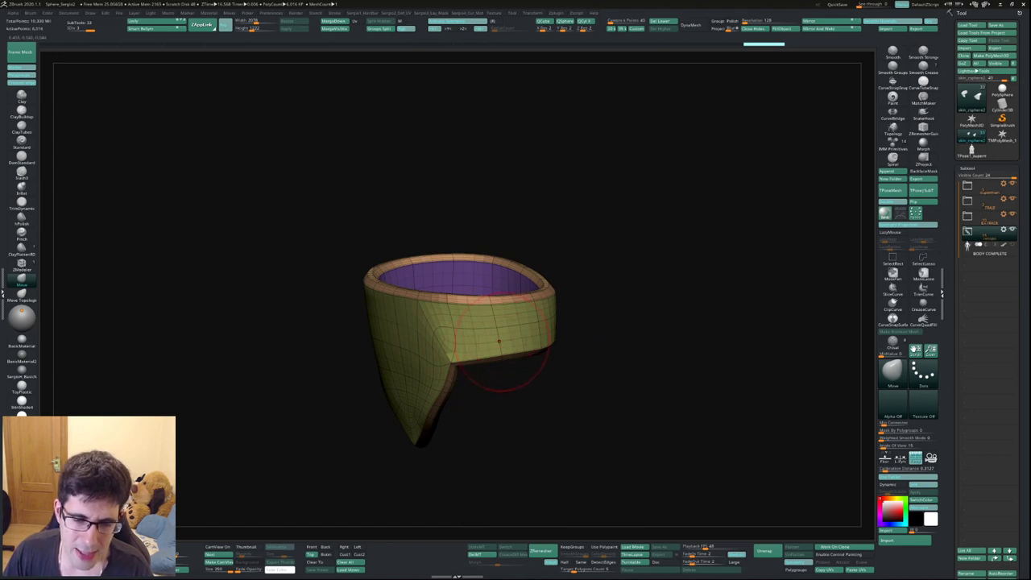
Hide the wireframe, reshape the cuff's front lip, and subdivide the cuff for smoother detail
{"action": "mouse_move", "coordinate": [493, 314]}
{"action": "right_mouse_down"}
{"action": "mouse_move", "coordinate": [528, 310]}
{"action": "mouse_move", "coordinate": [455, 347]}
{"action": "right_mouse_up"}
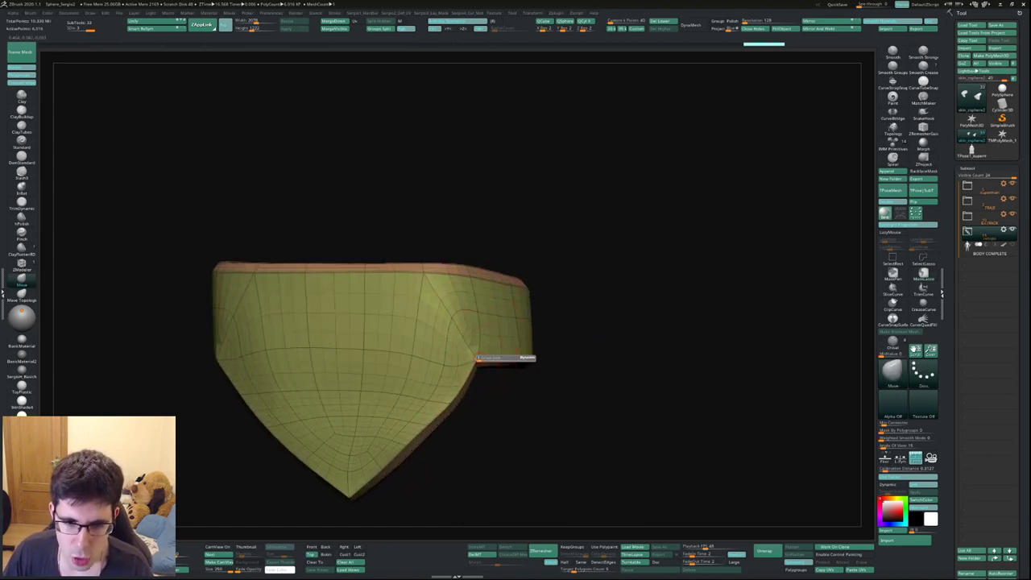
{"action": "key", "text": "shift+f"}
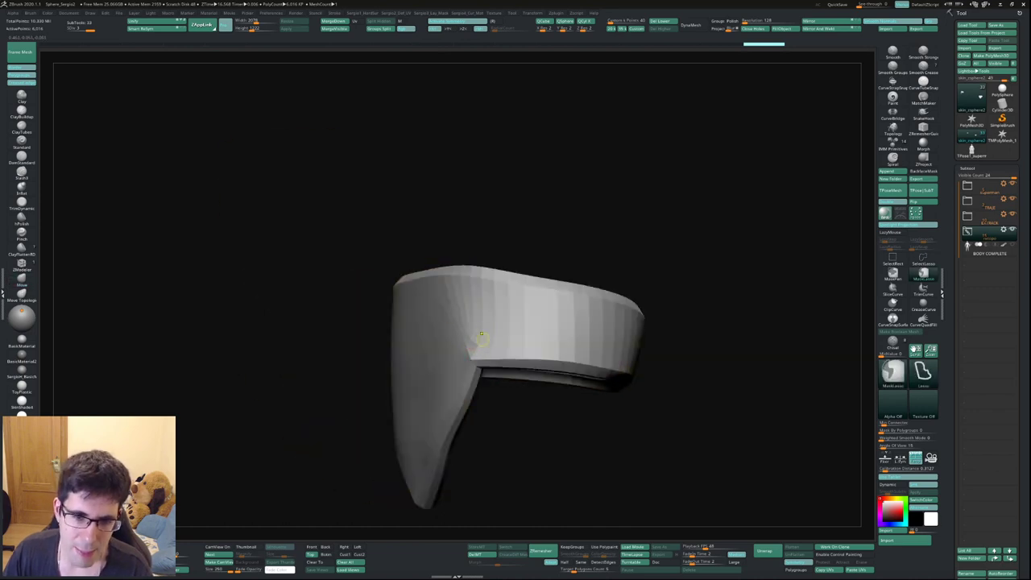
{"action": "mouse_move", "coordinate": [478, 341]}
{"action": "right_mouse_down", "text": "alt"}
{"action": "mouse_move", "coordinate": [487, 376]}
{"action": "mouse_move", "coordinate": [518, 299]}
{"action": "mouse_move", "coordinate": [506, 295]}
{"action": "right_mouse_up", "text": "alt"}
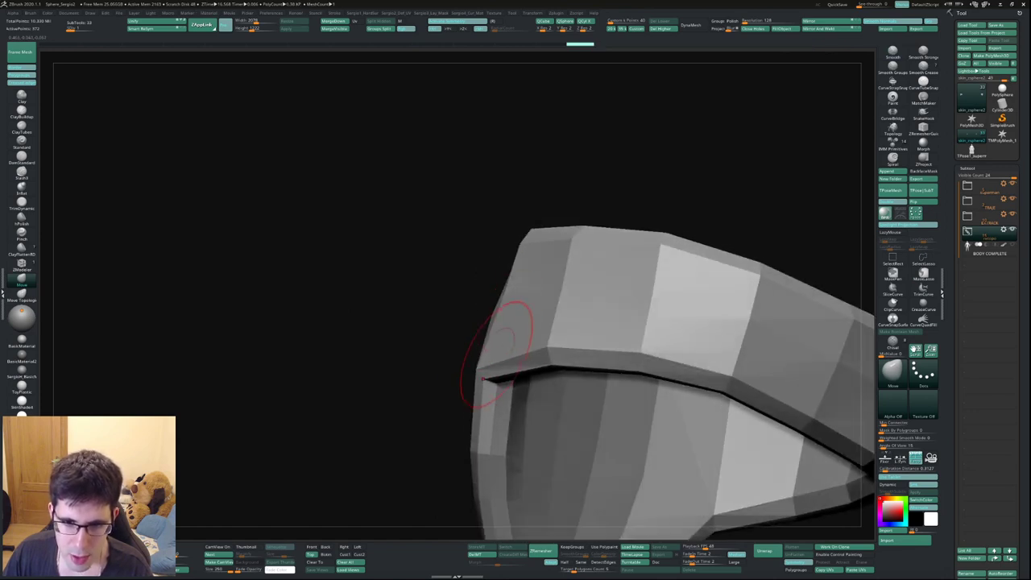
{"action": "left_click_drag", "start_coordinate": [482, 378], "coordinate": [493, 380]}
{"action": "right_click_drag", "start_coordinate": [525, 390], "coordinate": [495, 331]}
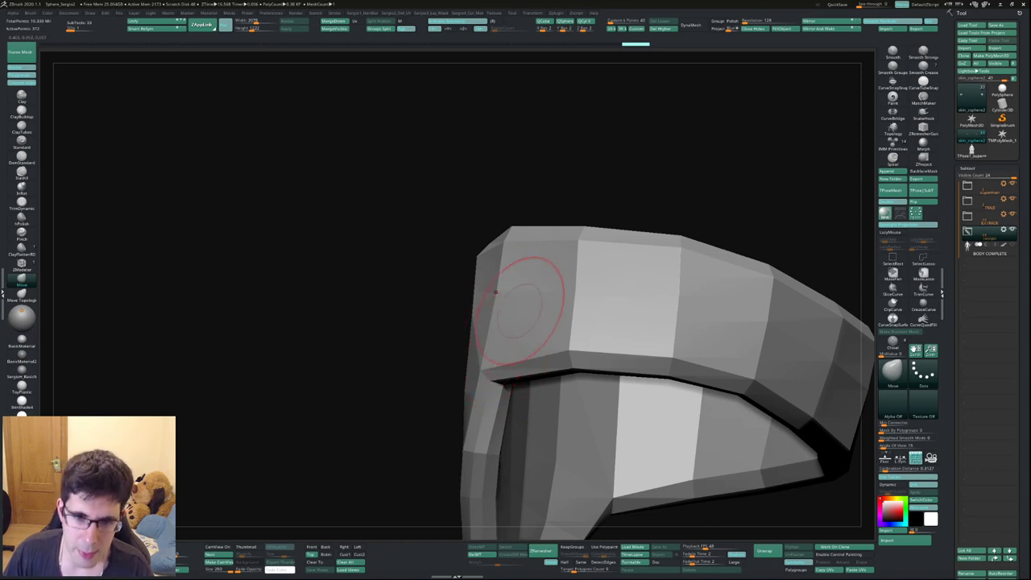
{"action": "key", "text": "d"}
{"action": "right_click_drag", "start_coordinate": [499, 348], "coordinate": [490, 352]}
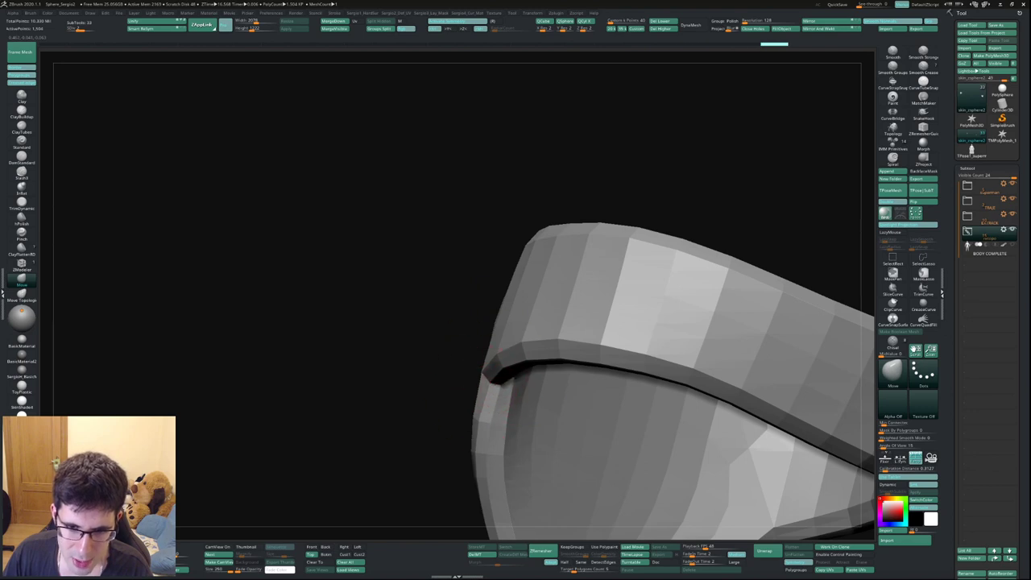
{"action": "mouse_move", "coordinate": [492, 383]}
{"action": "right_mouse_down"}
{"action": "mouse_move", "coordinate": [483, 331]}
{"action": "mouse_move", "coordinate": [490, 340]}
{"action": "mouse_move", "coordinate": [454, 352]}
{"action": "mouse_move", "coordinate": [456, 371]}
{"action": "right_mouse_up"}
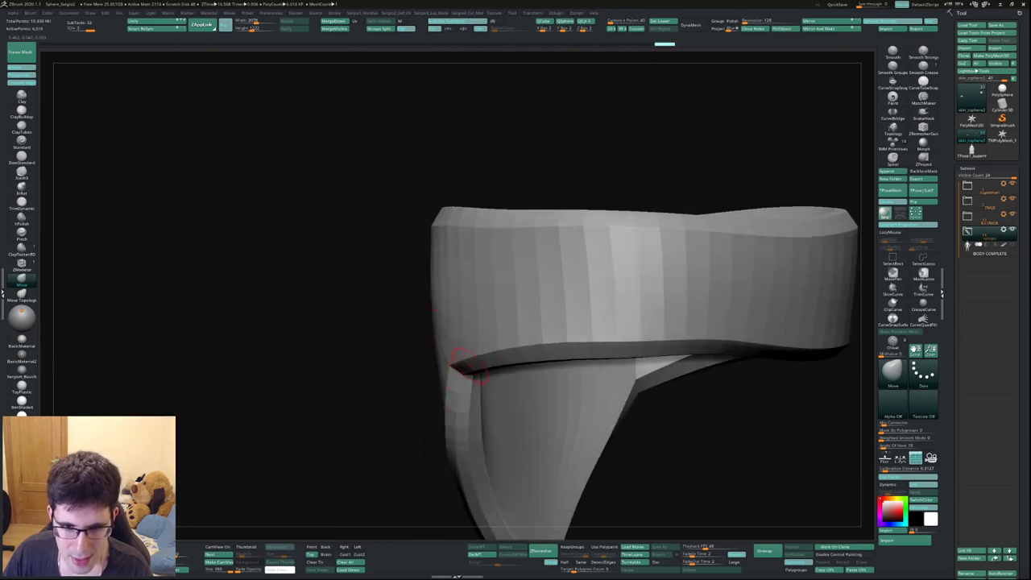
{"action": "mouse_move", "coordinate": [463, 358]}
{"action": "right_mouse_down", "text": "alt"}
{"action": "mouse_move", "coordinate": [467, 306]}
{"action": "mouse_move", "coordinate": [427, 326]}
{"action": "mouse_move", "coordinate": [438, 322]}
{"action": "right_mouse_up", "text": "alt"}
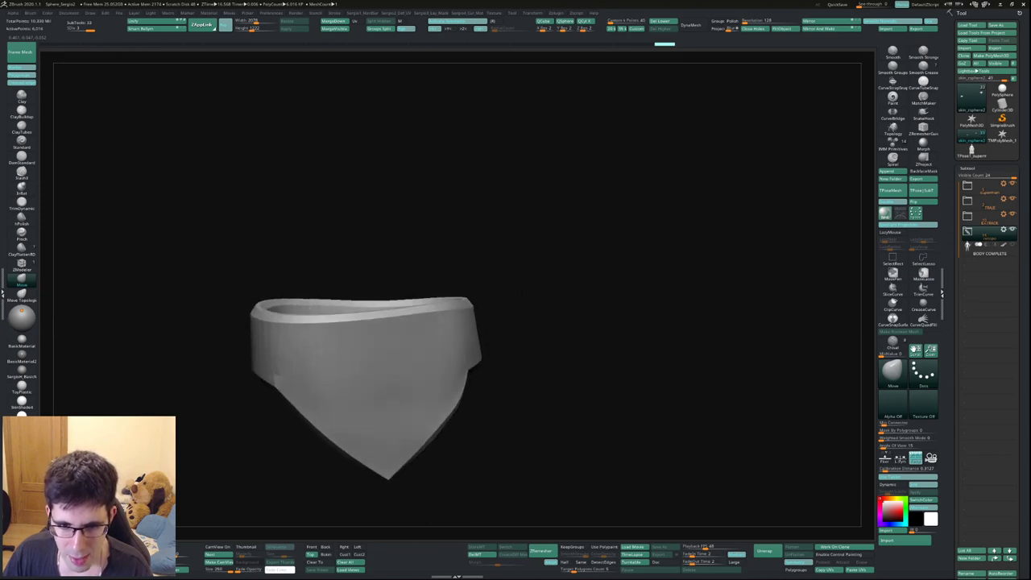
{"action": "mouse_move", "coordinate": [504, 371]}
{"action": "right_mouse_down", "text": "alt"}
{"action": "mouse_move", "coordinate": [503, 355]}
{"action": "mouse_move", "coordinate": [503, 370]}
{"action": "mouse_move", "coordinate": [460, 403]}
{"action": "mouse_move", "coordinate": [510, 339]}
{"action": "right_mouse_up", "text": "alt"}
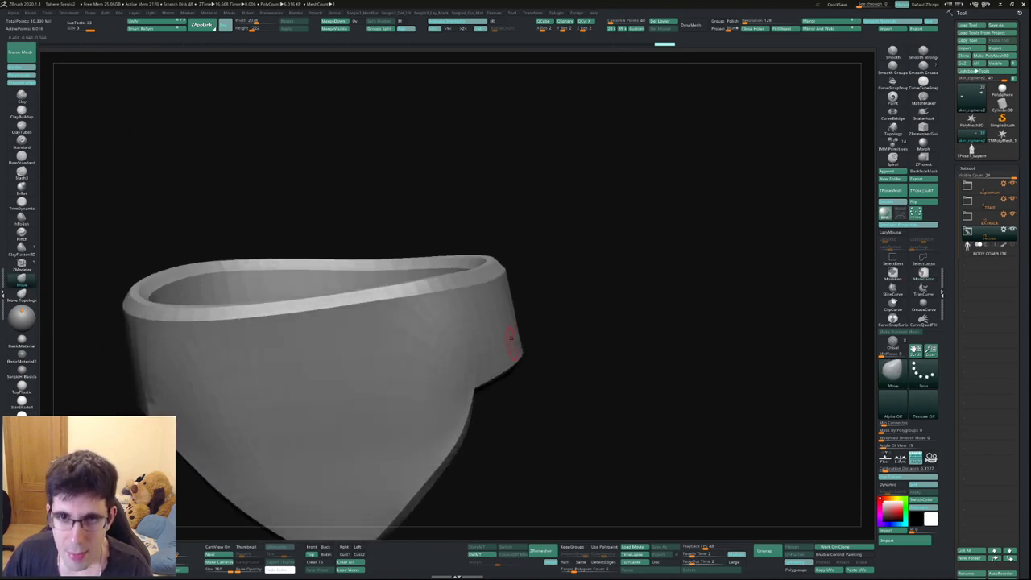
Step back through the cuff's history, then redo forward to the smoother, wider shape
{"action": "key", "text": "ctrl+z"}
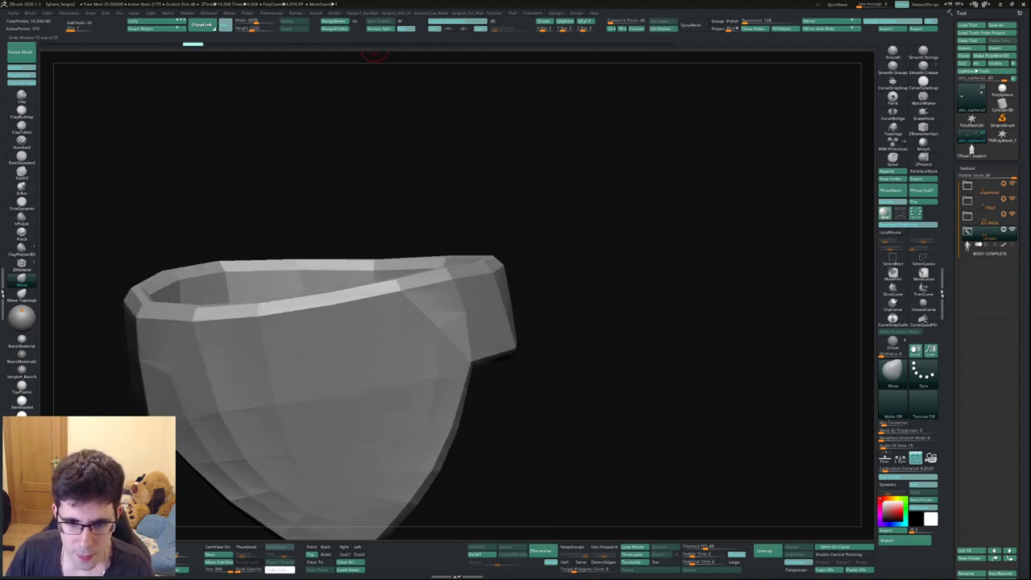
{"action": "key", "text": "ctrl+shift+z"}
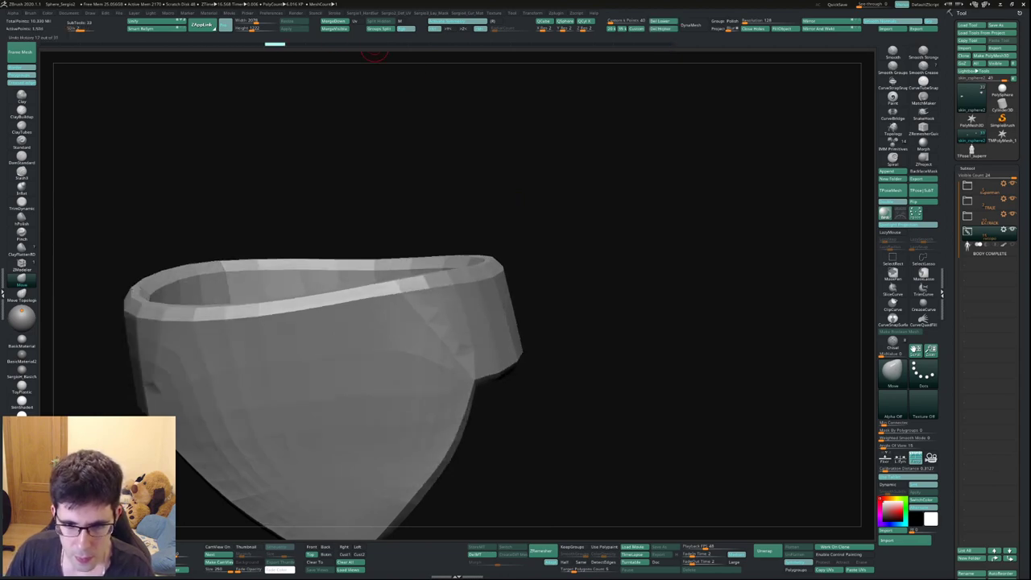
{"action": "key", "text": "ctrl+z"}
{"action": "key", "text": "ctrl+z"}
{"action": "key", "text": "ctrl+z"}
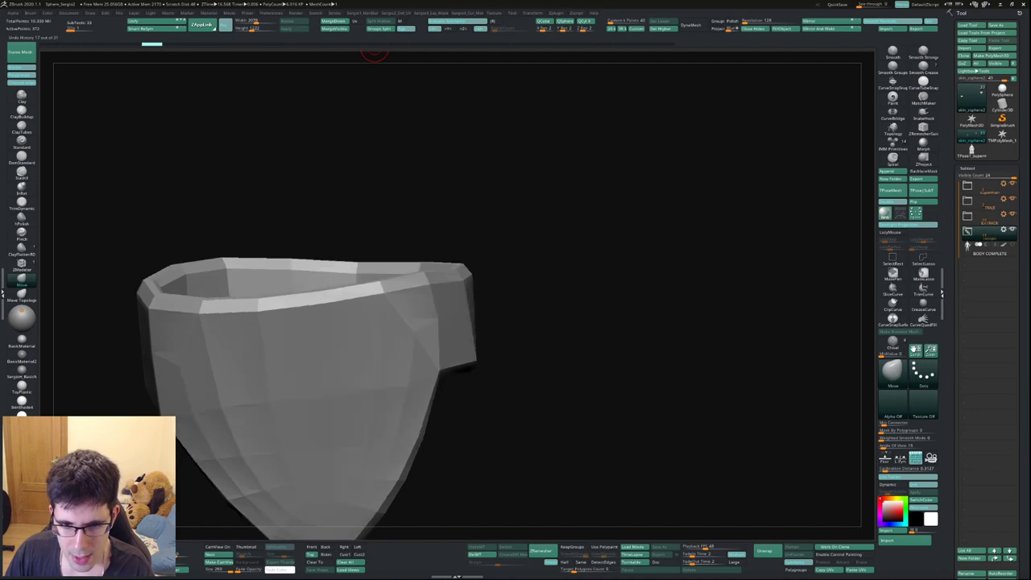
{"action": "key", "text": "ctrl+shift+z"}
{"action": "key", "text": "ctrl+shift+z"}
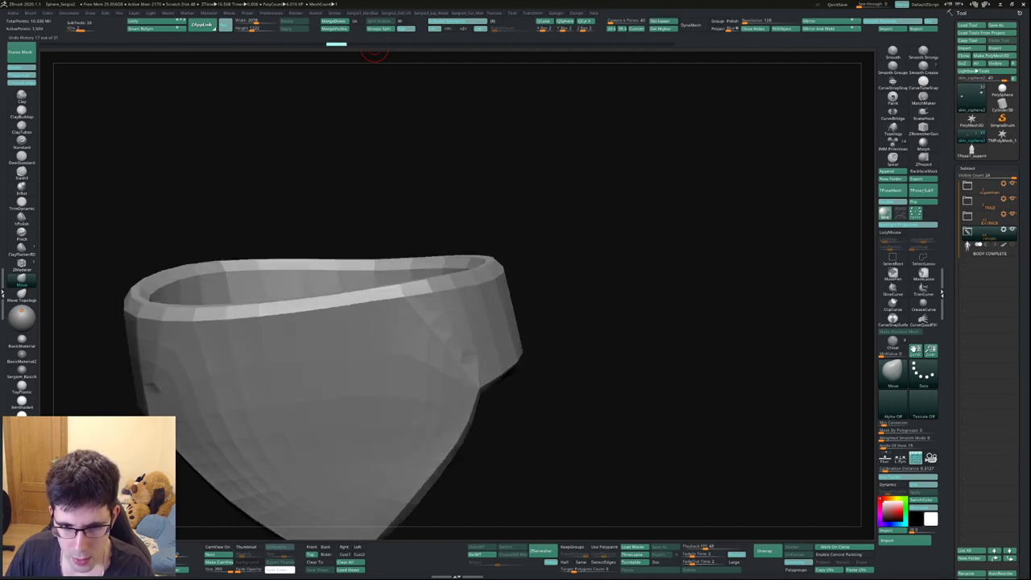
{"action": "key", "text": "ctrl+shift+z"}
{"action": "key", "text": "ctrl+shift+z"}
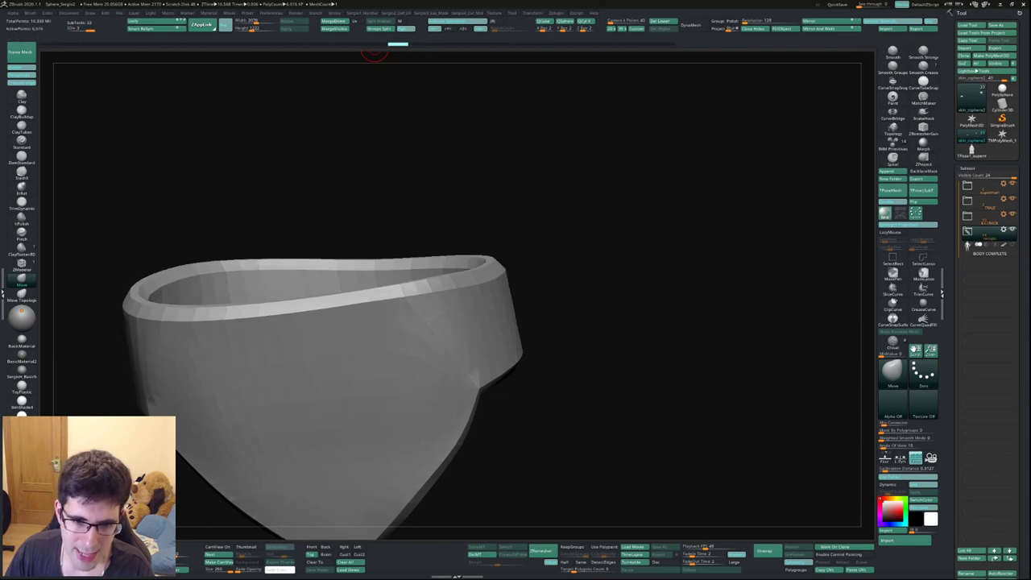
{"action": "key", "text": "ctrl+shift+z"}
{"action": "key", "text": "ctrl+shift+z"}
{"action": "key", "text": "ctrl+shift+z"}
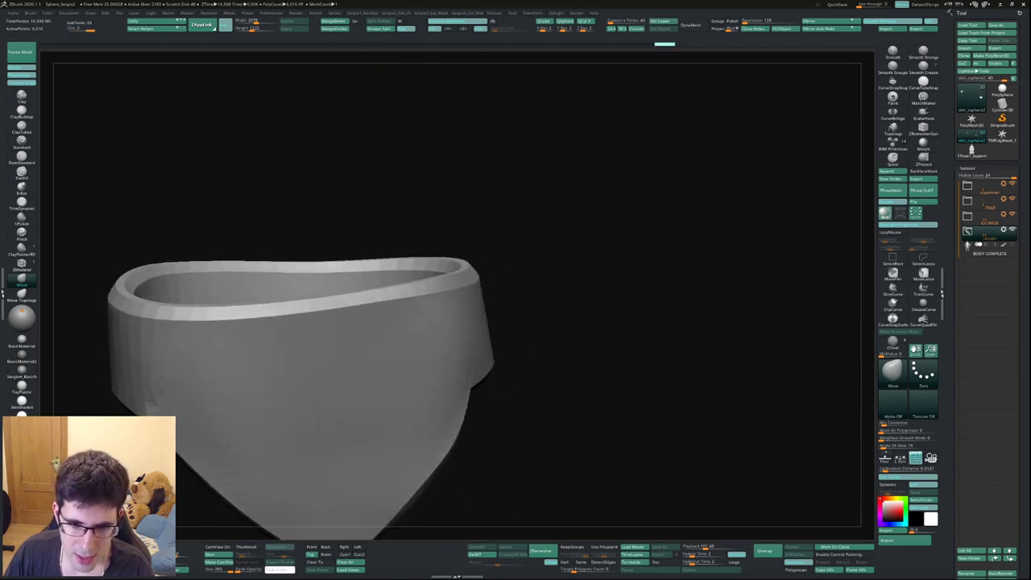
Fit the cuff around the wrist above the fist with Transpose, Move and Smooth, orbiting to check
{"action": "mouse_move", "coordinate": [598, 211]}
{"action": "left_mouse_down"}
{"action": "mouse_move", "coordinate": [500, 313]}
{"action": "mouse_move", "coordinate": [493, 298]}
{"action": "mouse_move", "coordinate": [492, 311]}
{"action": "mouse_move", "coordinate": [534, 301]}
{"action": "mouse_move", "coordinate": [483, 306]}
{"action": "left_mouse_up"}
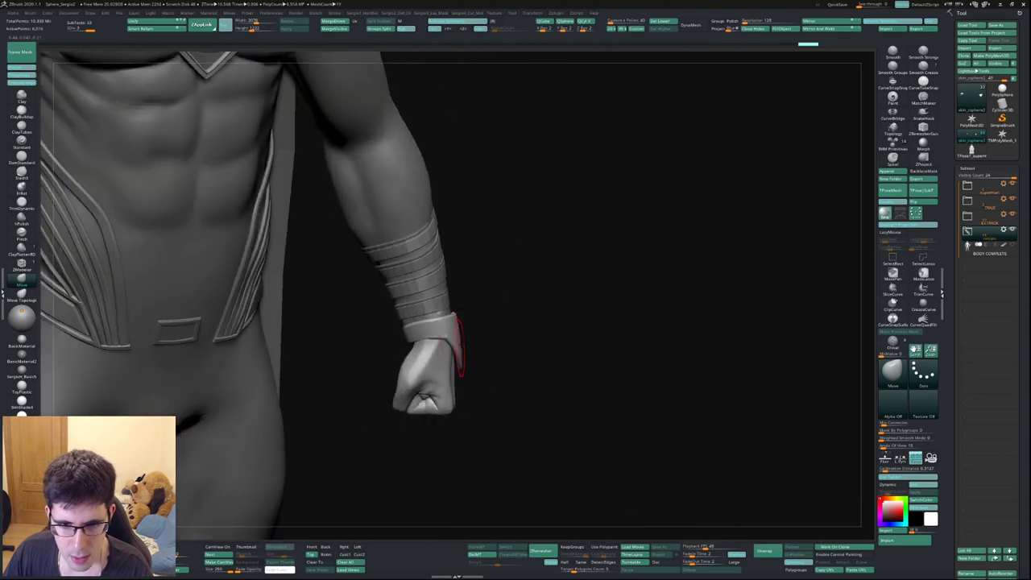
{"action": "key", "text": "s"}
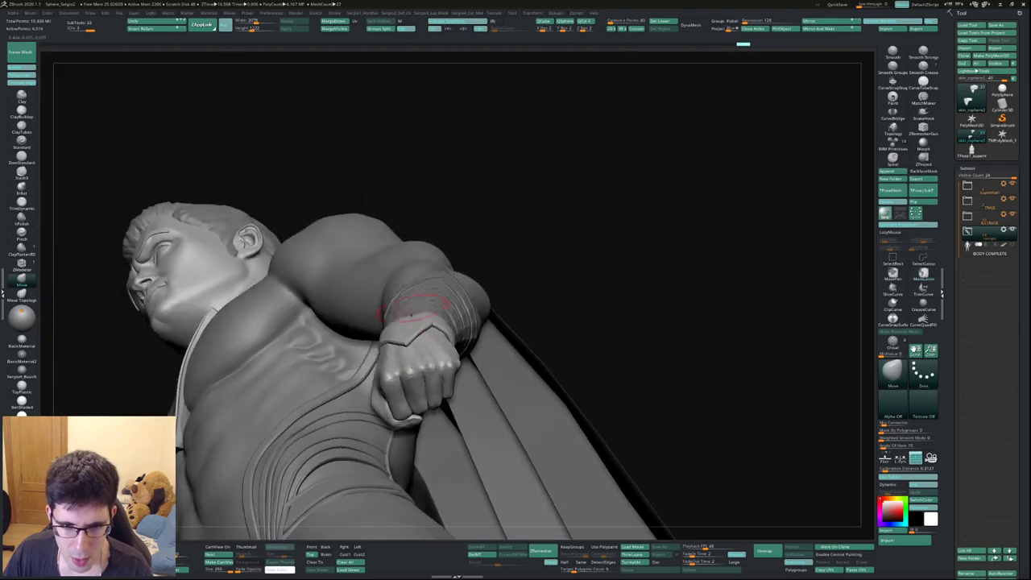
{"action": "key", "text": "w"}
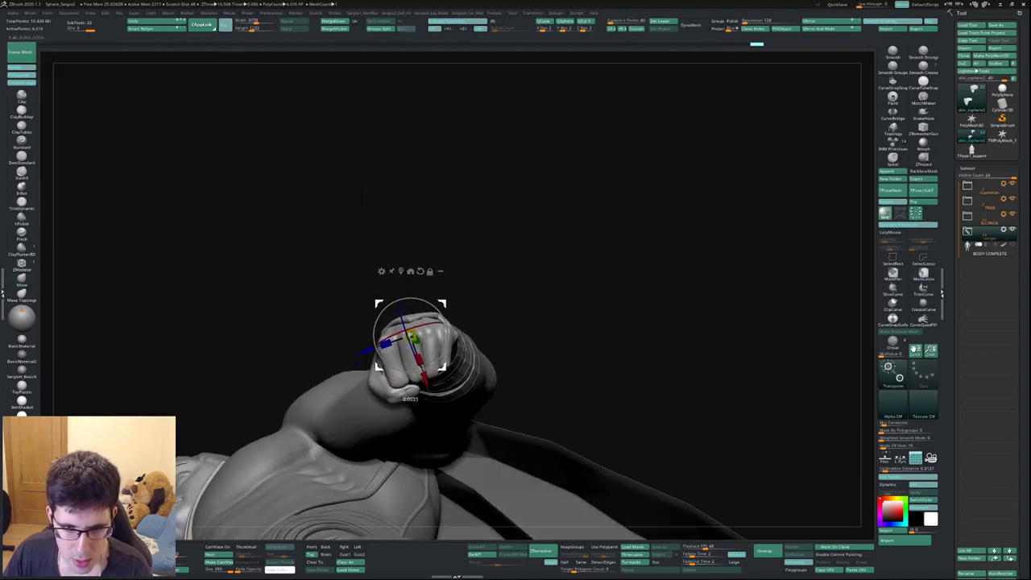
{"action": "key", "text": "q"}
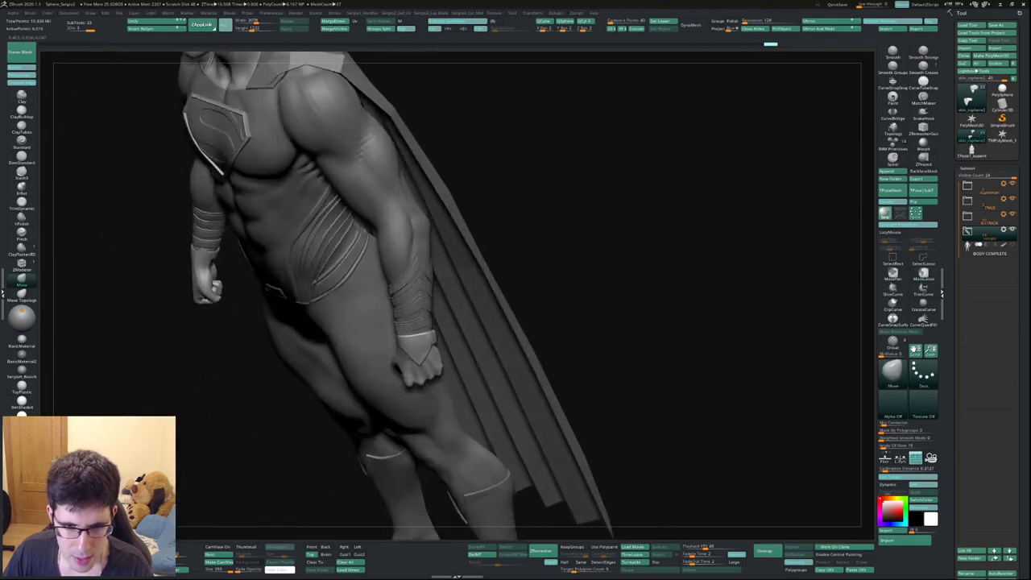
{"action": "key", "text": "shift"}
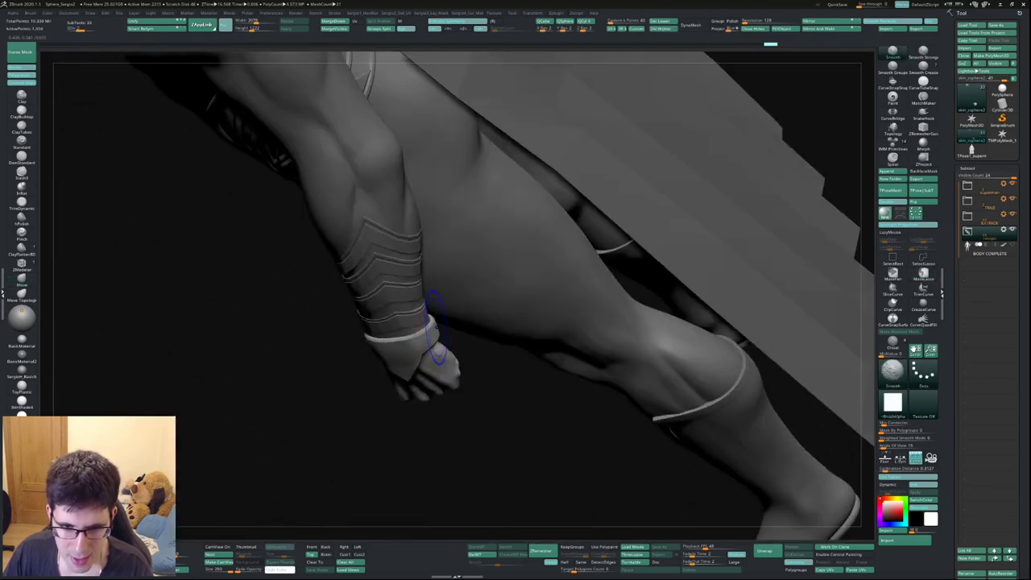
{"action": "right_click_drag", "start_coordinate": [433, 333], "coordinate": [395, 319]}
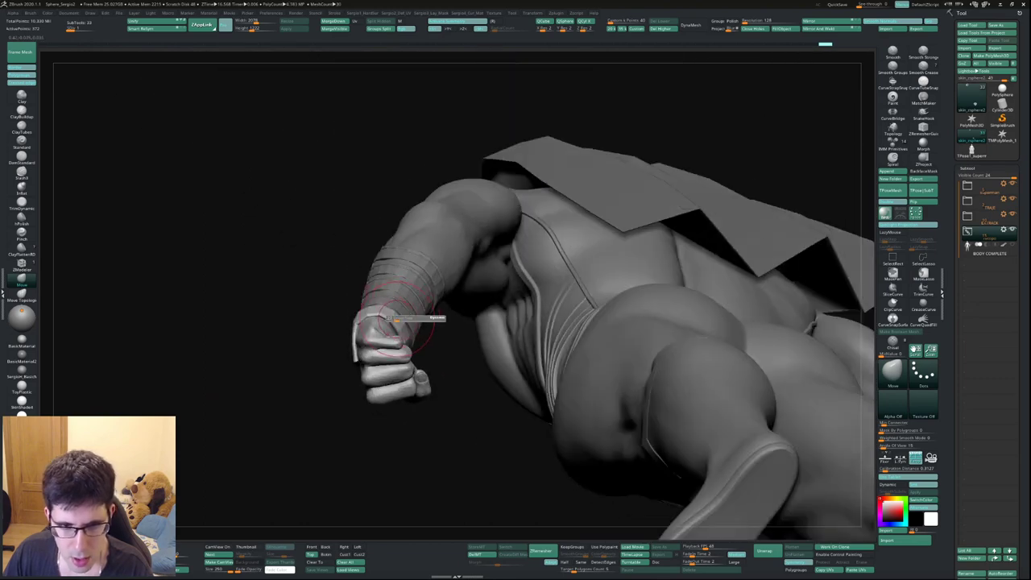
{"action": "mouse_move", "coordinate": [378, 316]}
{"action": "right_mouse_down"}
{"action": "mouse_move", "coordinate": [347, 338]}
{"action": "mouse_move", "coordinate": [368, 346]}
{"action": "mouse_move", "coordinate": [350, 358]}
{"action": "mouse_move", "coordinate": [393, 362]}
{"action": "mouse_move", "coordinate": [397, 388]}
{"action": "mouse_move", "coordinate": [400, 348]}
{"action": "mouse_move", "coordinate": [400, 362]}
{"action": "mouse_move", "coordinate": [380, 368]}
{"action": "mouse_move", "coordinate": [397, 347]}
{"action": "right_mouse_up"}
{"action": "key", "text": "b"}
{"action": "key", "text": "m"}
{"action": "key", "text": "v"}
{"action": "key", "text": "s"}
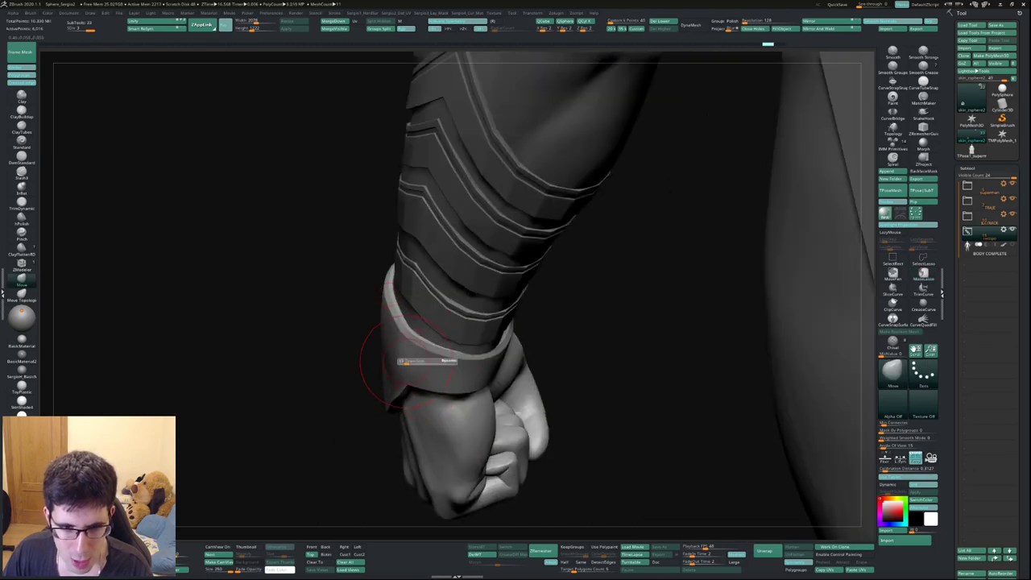
Pull the cuff's edge down over the back of the hand, smooth it, and zoom out
{"action": "right_click_drag", "start_coordinate": [386, 306], "coordinate": [401, 355]}
{"action": "key", "text": "s"}
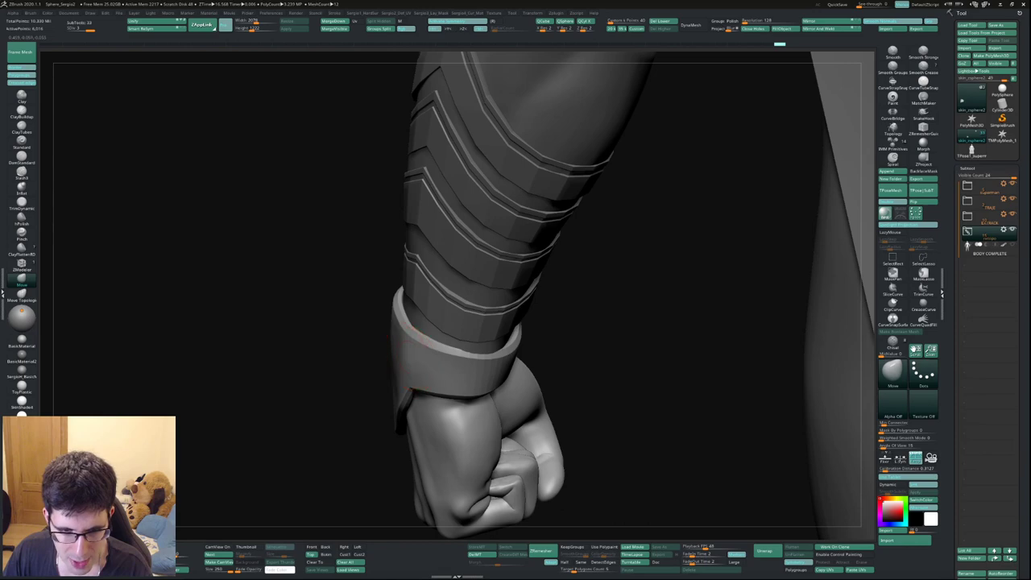
{"action": "left_click_drag", "start_coordinate": [419, 378], "coordinate": [382, 384]}
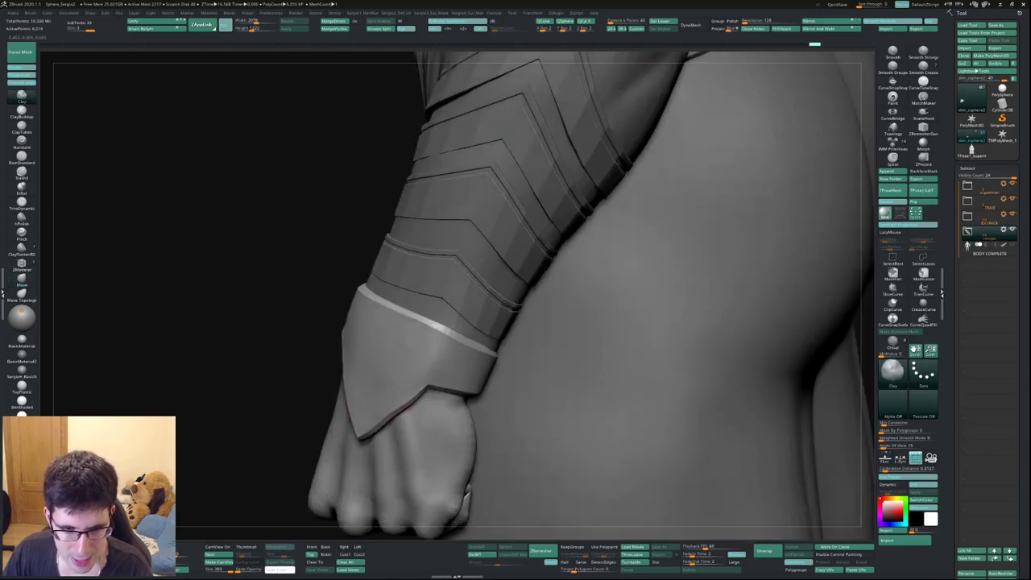
{"action": "key", "text": "shift"}
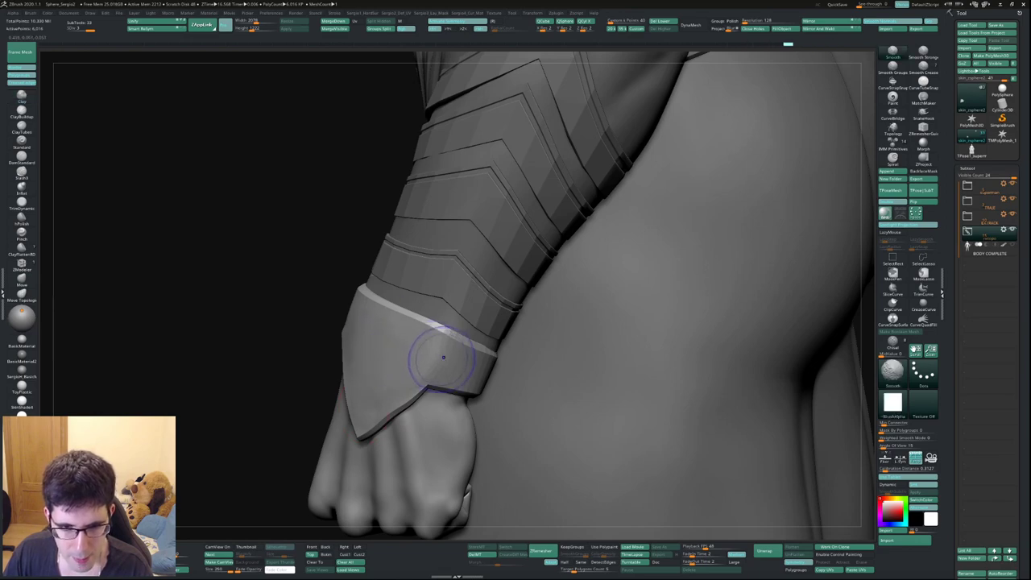
{"action": "mouse_move", "coordinate": [414, 368]}
{"action": "left_mouse_down", "text": "alt"}
{"action": "mouse_move", "coordinate": [395, 316]}
{"action": "mouse_move", "coordinate": [453, 279]}
{"action": "left_mouse_up", "text": "alt"}
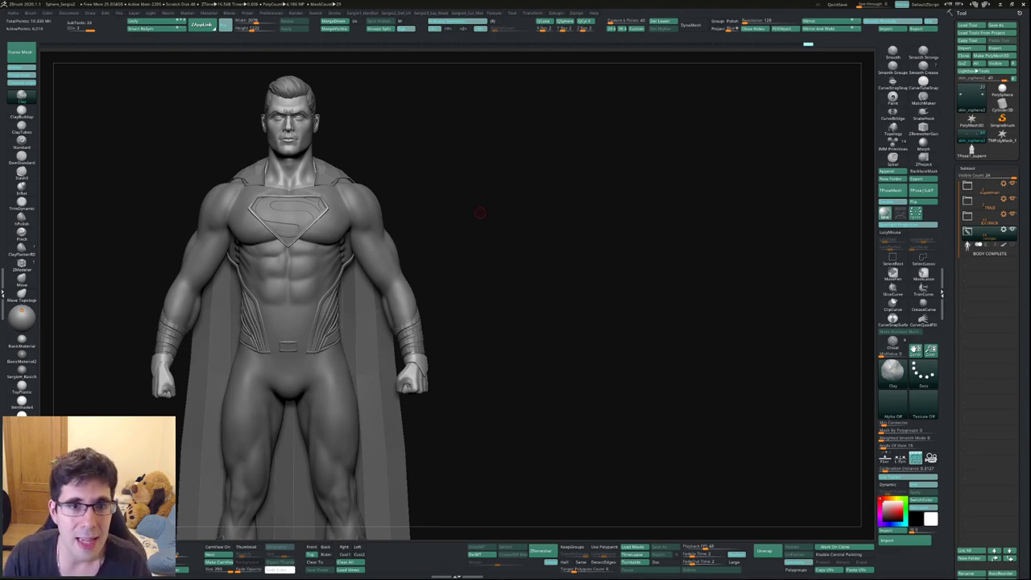
{"action": "left_click_drag", "start_coordinate": [464, 284], "coordinate": [470, 303]}
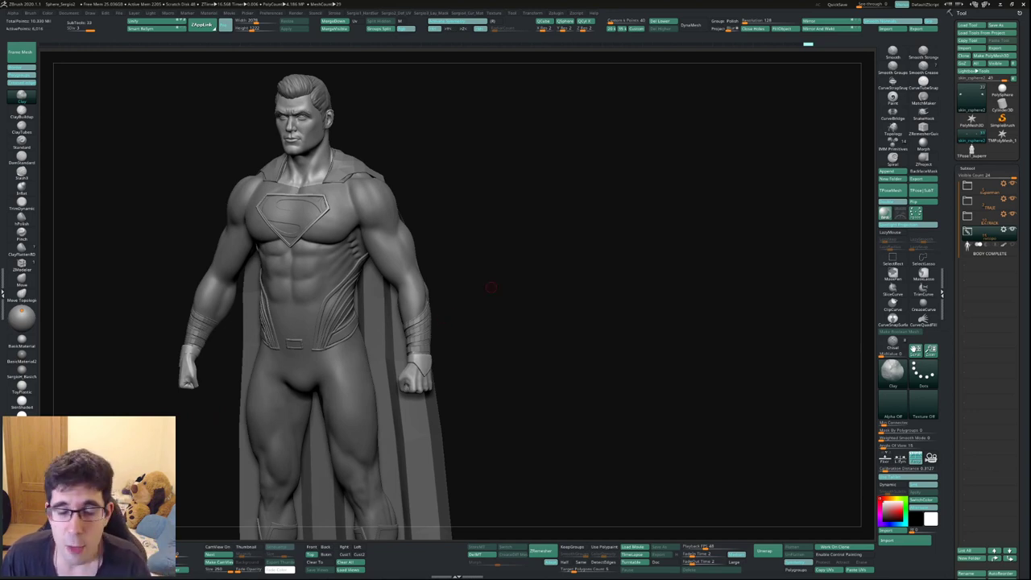
{"action": "mouse_move", "coordinate": [451, 320]}
{"action": "left_mouse_down"}
{"action": "mouse_move", "coordinate": [468, 271]}
{"action": "mouse_move", "coordinate": [533, 251]}
{"action": "left_mouse_up"}
{"action": "key", "text": "f"}
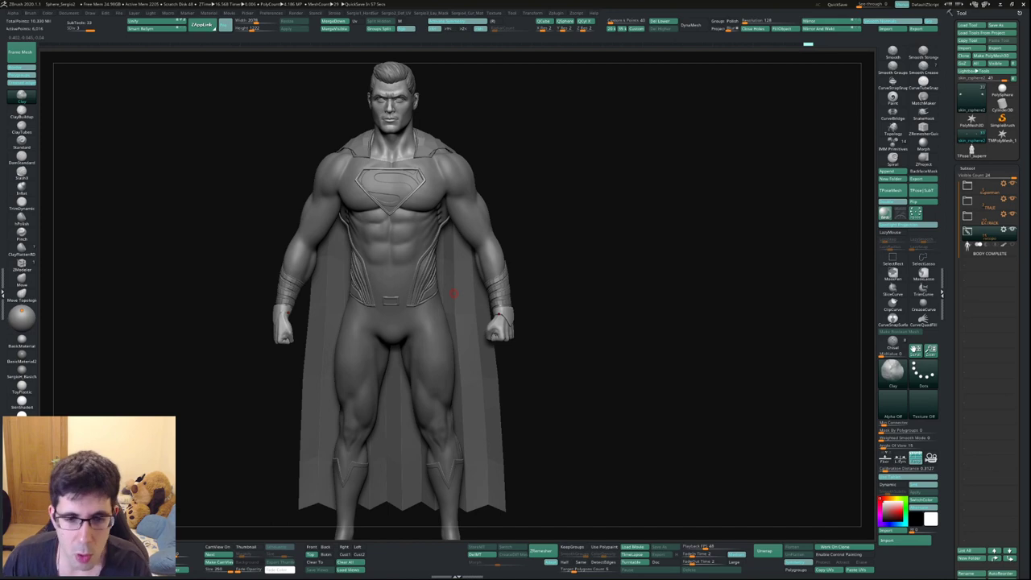
{"action": "right_click_drag", "start_coordinate": [454, 293], "coordinate": [497, 307]}
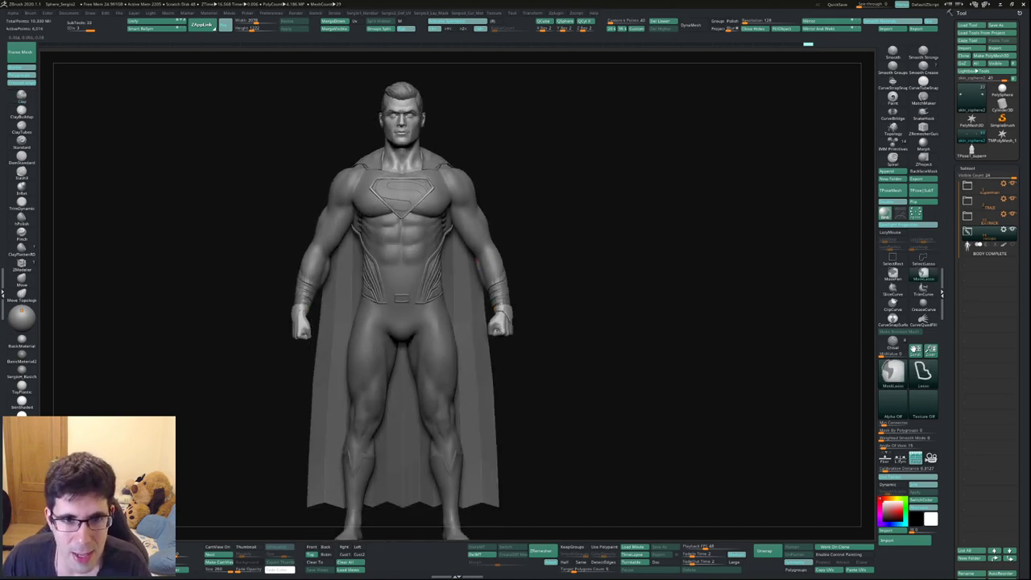
{"action": "right_click_drag", "start_coordinate": [477, 262], "coordinate": [483, 322], "text": "ctrl"}
{"action": "key", "text": "w"}
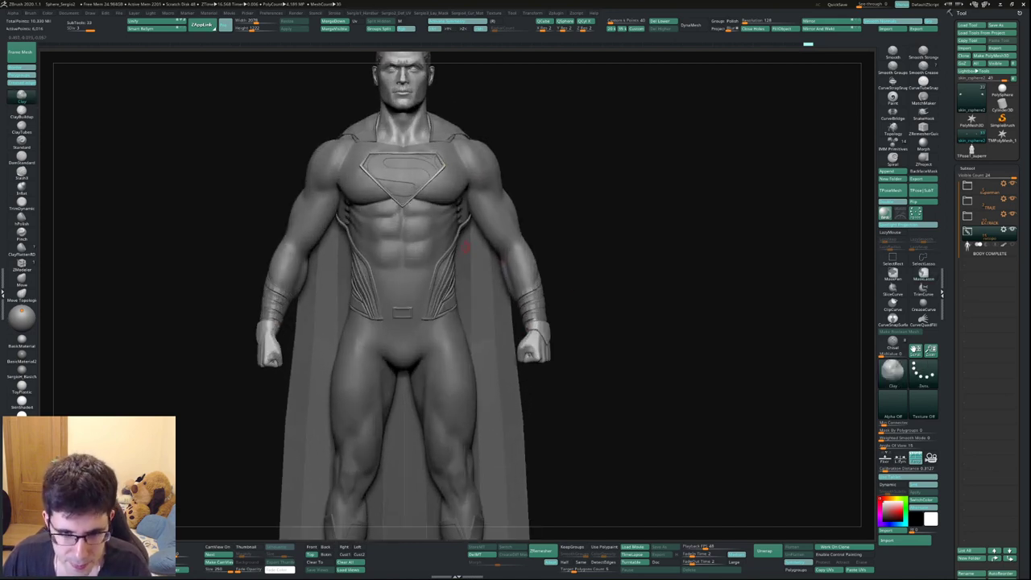
{"action": "key", "text": "y"}
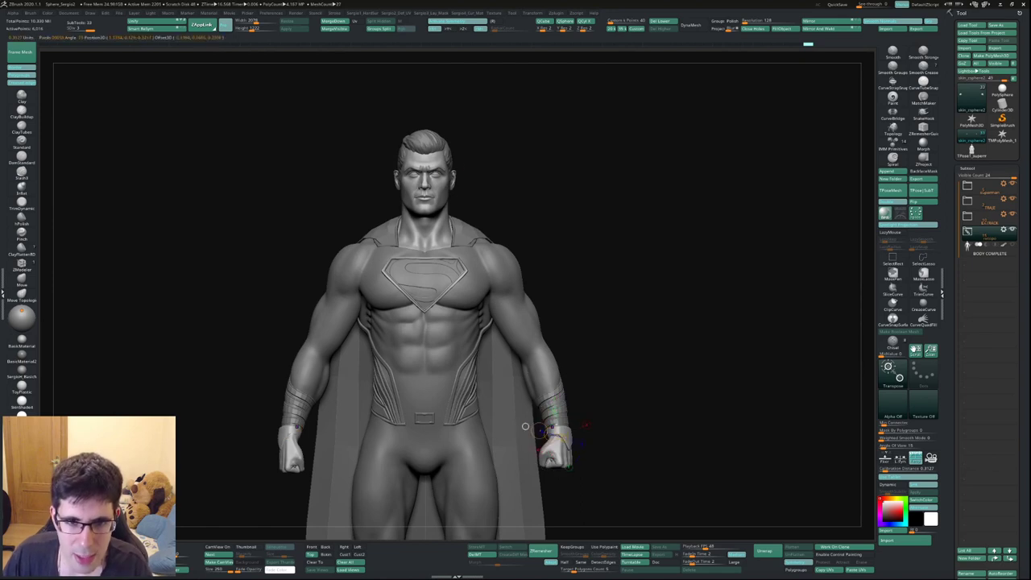
{"action": "left_click_drag", "start_coordinate": [431, 106], "coordinate": [432, 230]}
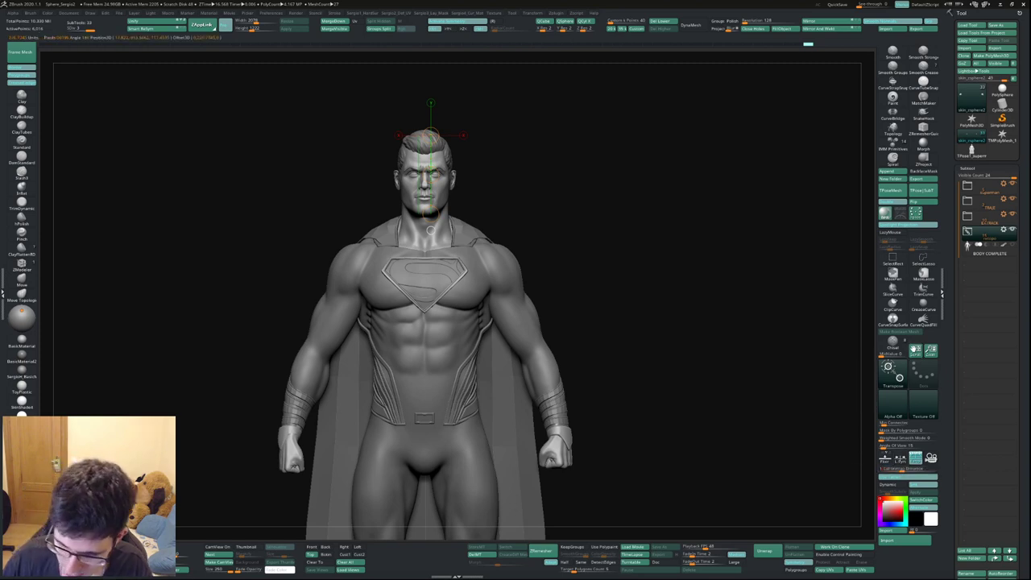
{"action": "left_click_drag", "start_coordinate": [451, 306], "coordinate": [499, 257], "text": "alt"}
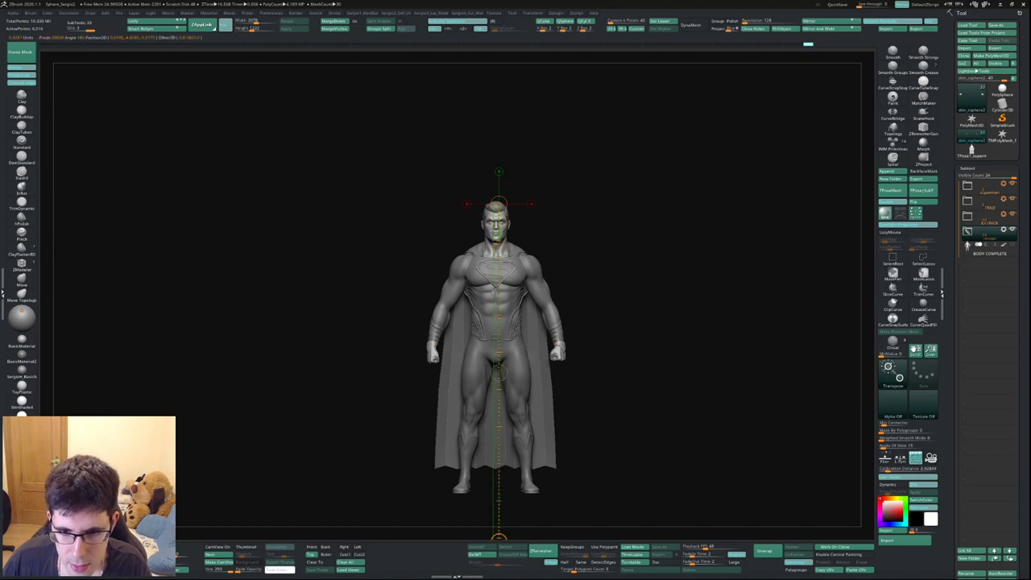
{"action": "key", "text": "q"}
{"action": "left_click_drag", "start_coordinate": [479, 153], "coordinate": [479, 494]}
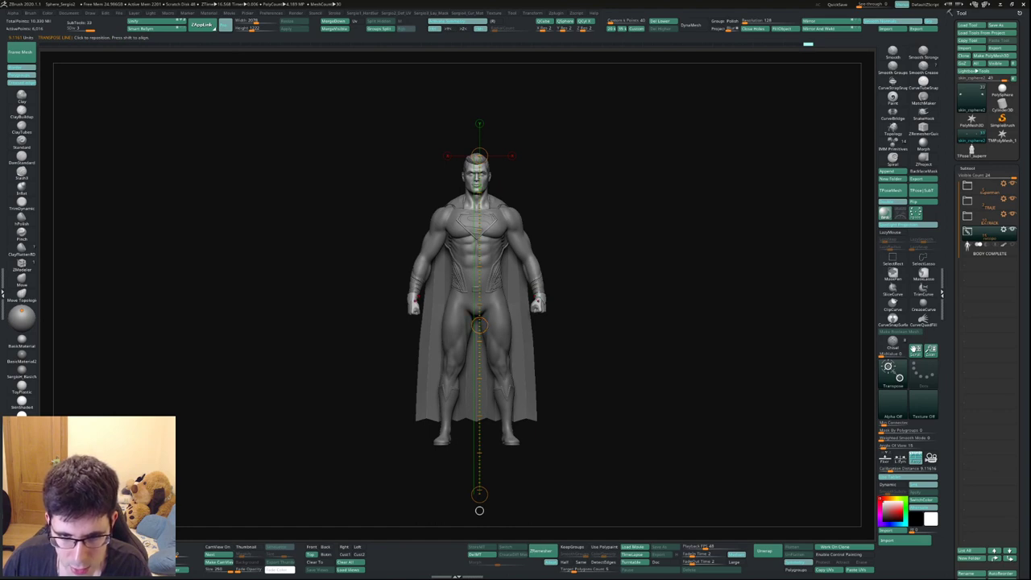
{"action": "left_click_drag", "start_coordinate": [480, 324], "coordinate": [469, 347]}
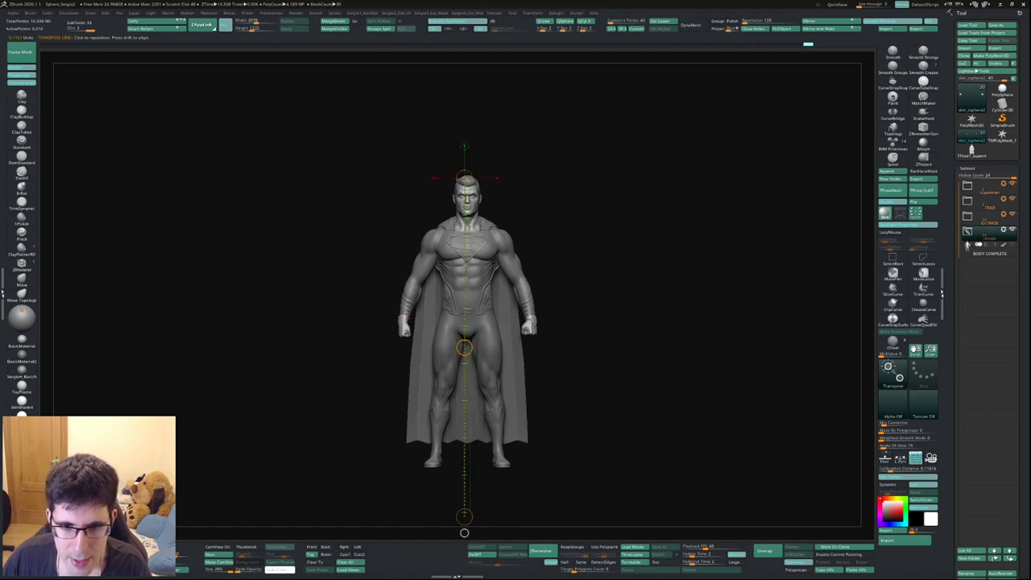
{"action": "key", "text": "q"}
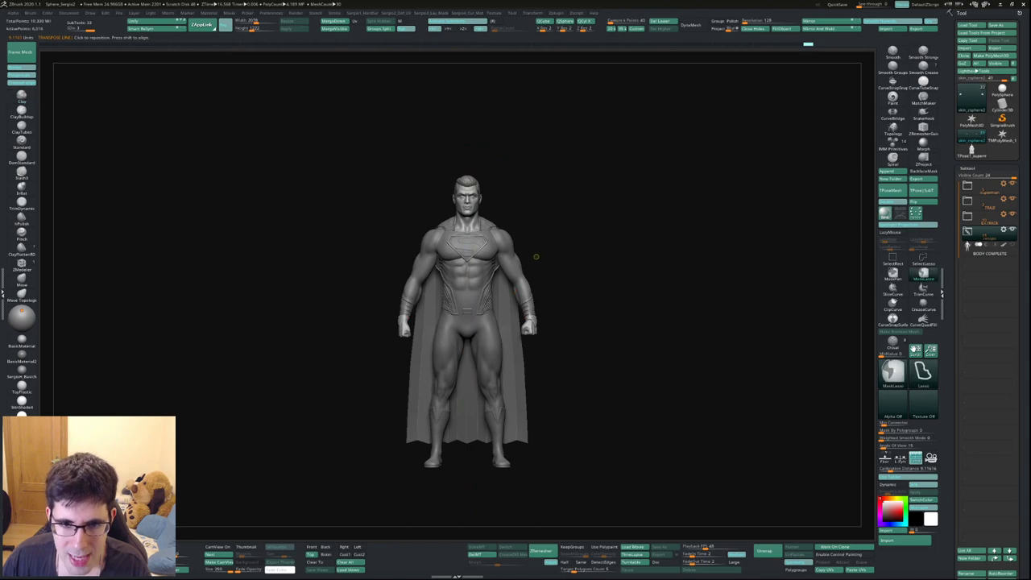
Build up Clay strokes along the right forearm near the elbow
{"action": "mouse_move", "coordinate": [513, 310]}
{"action": "right_mouse_down", "text": "alt"}
{"action": "mouse_move", "coordinate": [485, 269]}
{"action": "mouse_move", "coordinate": [497, 306]}
{"action": "mouse_move", "coordinate": [517, 315]}
{"action": "mouse_move", "coordinate": [474, 255]}
{"action": "right_mouse_up", "text": "alt"}
{"action": "right_click_drag", "start_coordinate": [524, 335], "coordinate": [520, 335]}
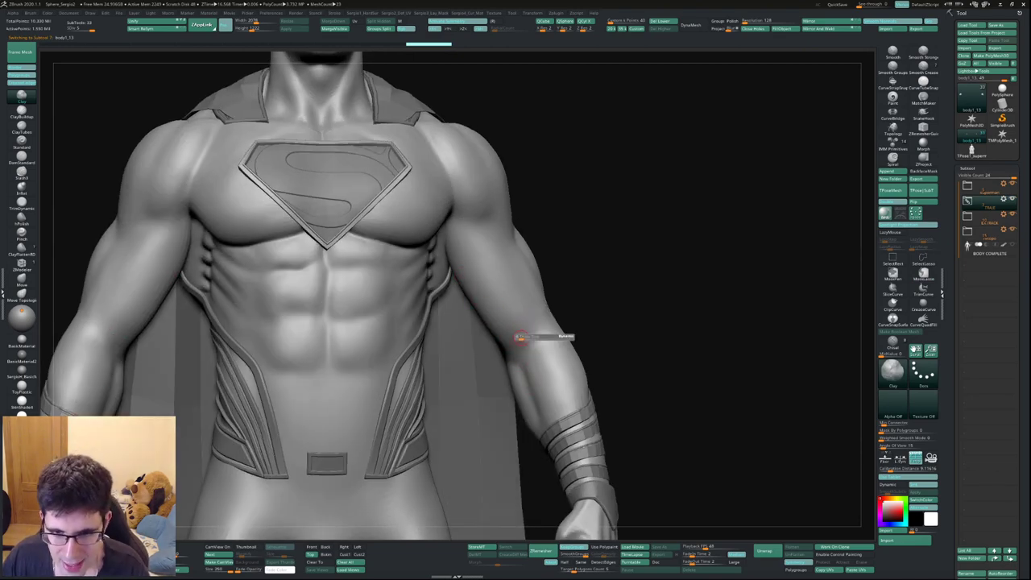
{"action": "right_click_drag", "start_coordinate": [530, 338], "coordinate": [519, 348]}
{"action": "key", "text": "b"}
{"action": "key", "text": "c"}
{"action": "key", "text": "b"}
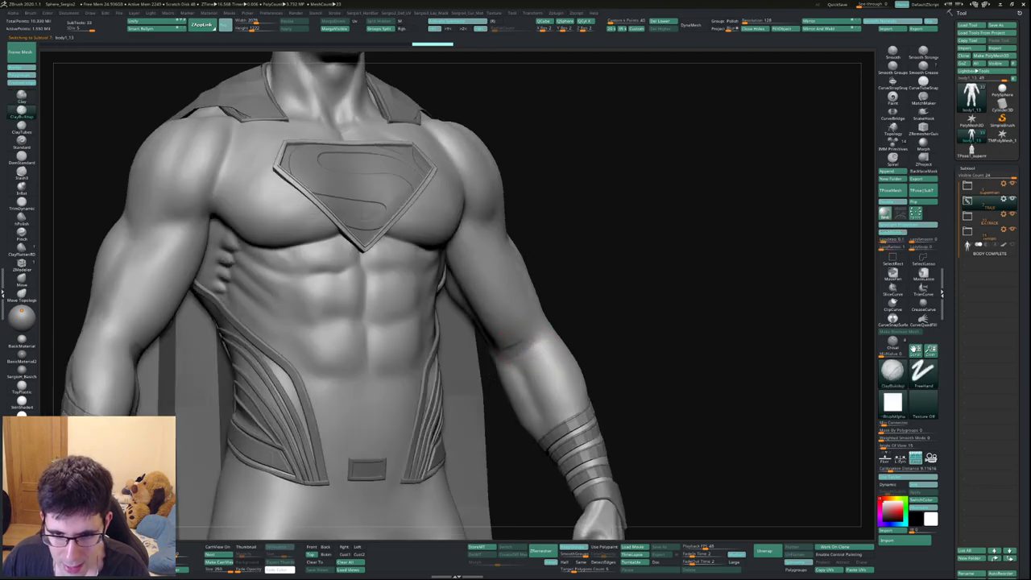
{"action": "mouse_move", "coordinate": [534, 337]}
{"action": "left_mouse_down"}
{"action": "mouse_move", "coordinate": [515, 348]}
{"action": "mouse_move", "coordinate": [515, 335]}
{"action": "mouse_move", "coordinate": [538, 322]}
{"action": "left_mouse_up"}
{"action": "left_click_drag", "start_coordinate": [535, 361], "coordinate": [522, 406]}
{"action": "mouse_move", "coordinate": [548, 337]}
{"action": "left_mouse_down"}
{"action": "mouse_move", "coordinate": [522, 385]}
{"action": "mouse_move", "coordinate": [541, 326]}
{"action": "mouse_move", "coordinate": [556, 402]}
{"action": "left_mouse_up"}
{"action": "right_click_drag", "start_coordinate": [527, 378], "coordinate": [520, 337]}
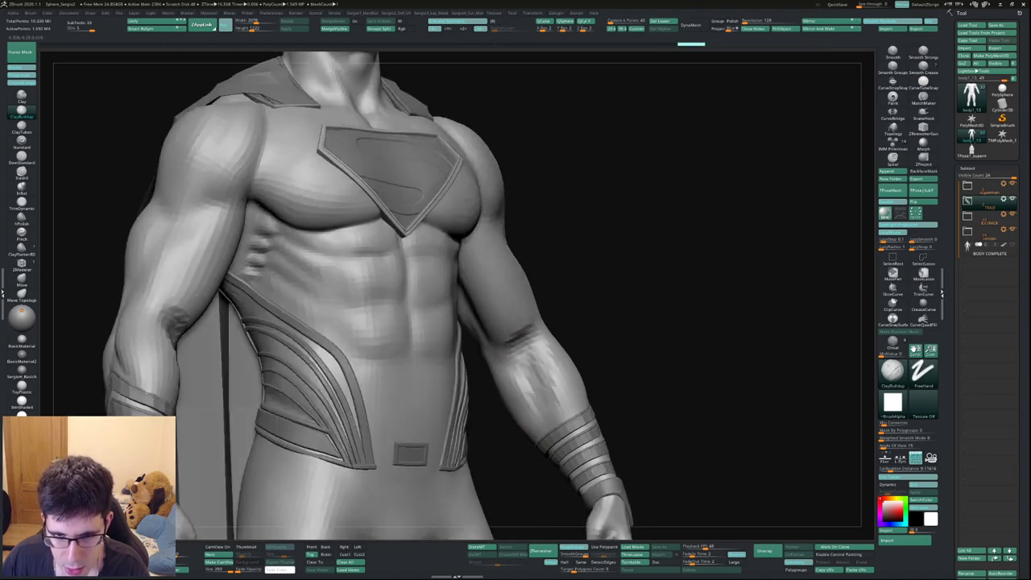
{"action": "mouse_move", "coordinate": [519, 331]}
{"action": "left_mouse_down"}
{"action": "mouse_move", "coordinate": [506, 336]}
{"action": "mouse_move", "coordinate": [509, 372]}
{"action": "left_mouse_up"}
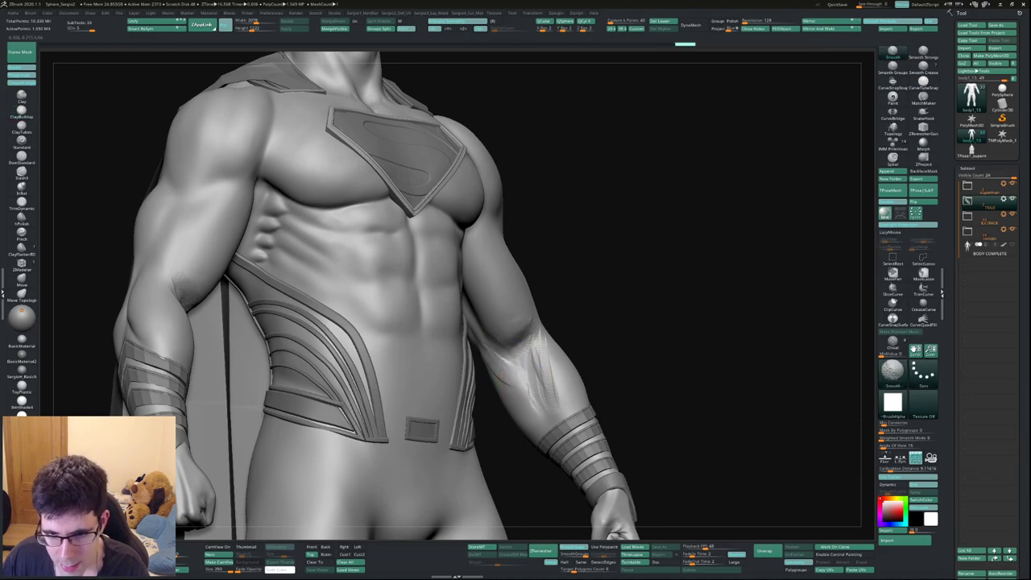
Smooth the surface of the right forearm
{"action": "right_click_drag", "start_coordinate": [545, 368], "coordinate": [545, 349]}
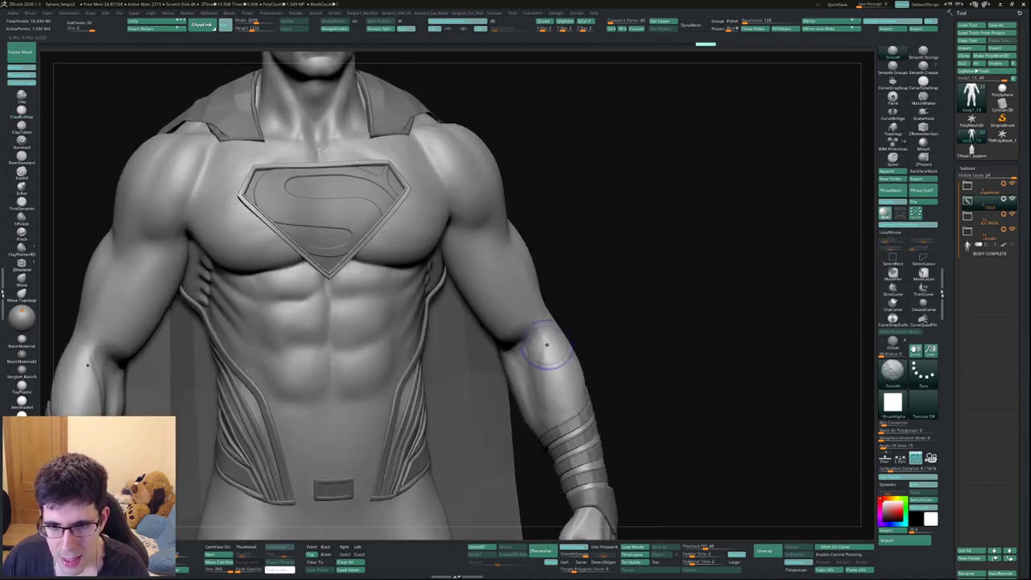
{"action": "right_click_drag", "start_coordinate": [541, 394], "coordinate": [511, 327]}
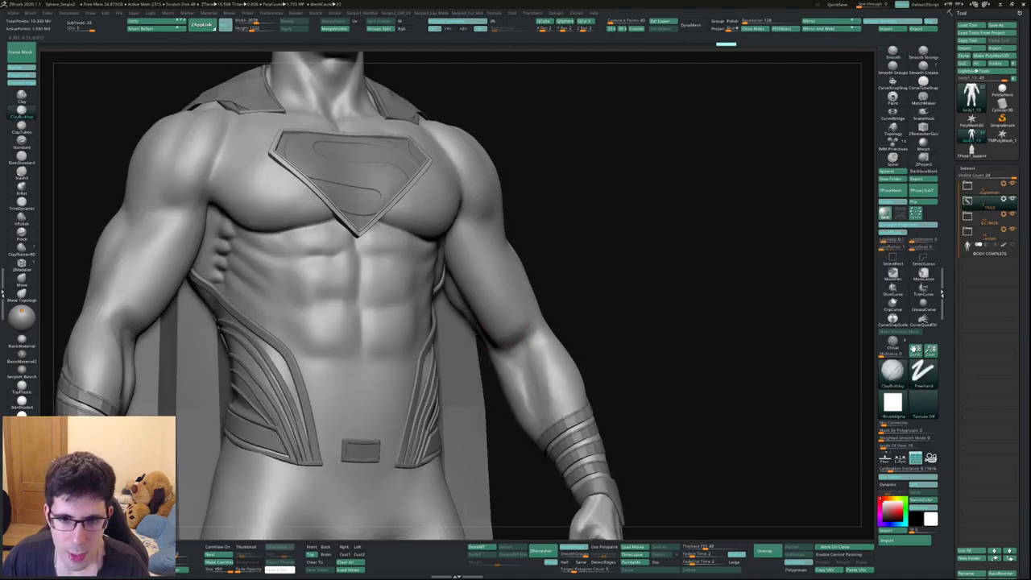
{"action": "left_click_drag", "start_coordinate": [520, 322], "coordinate": [528, 322], "text": "shift"}
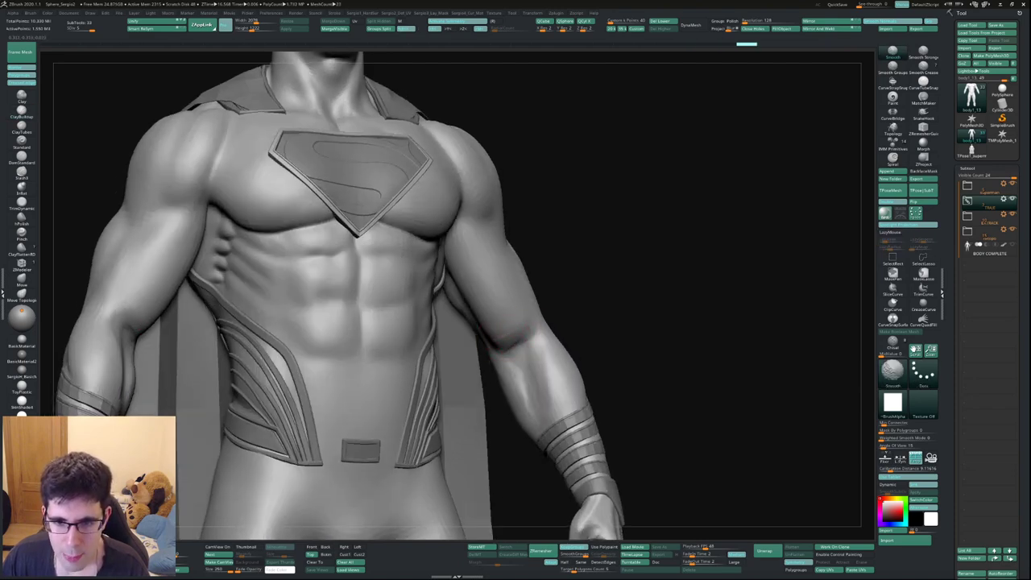
{"action": "mouse_move", "coordinate": [541, 346]}
{"action": "right_mouse_down", "text": "ctrl"}
{"action": "mouse_move", "coordinate": [559, 349]}
{"action": "mouse_move", "coordinate": [548, 346]}
{"action": "mouse_move", "coordinate": [559, 368]}
{"action": "right_mouse_up", "text": "ctrl"}
With the Move brush selected, orbit the figure front, side and back, then frame it
{"action": "key", "text": "b"}
{"action": "key", "text": "m"}
{"action": "key", "text": "v"}
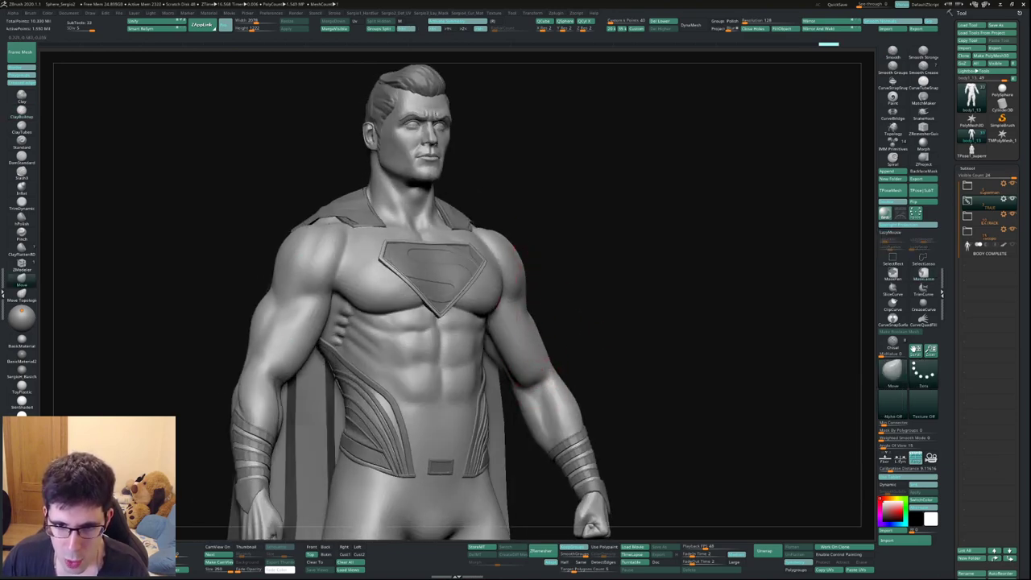
{"action": "right_click_drag", "start_coordinate": [533, 288], "coordinate": [525, 287]}
{"action": "mouse_move", "coordinate": [542, 361]}
{"action": "right_mouse_down"}
{"action": "mouse_move", "coordinate": [530, 310]}
{"action": "mouse_move", "coordinate": [531, 338]}
{"action": "mouse_move", "coordinate": [569, 363]}
{"action": "mouse_move", "coordinate": [578, 337]}
{"action": "right_mouse_up"}
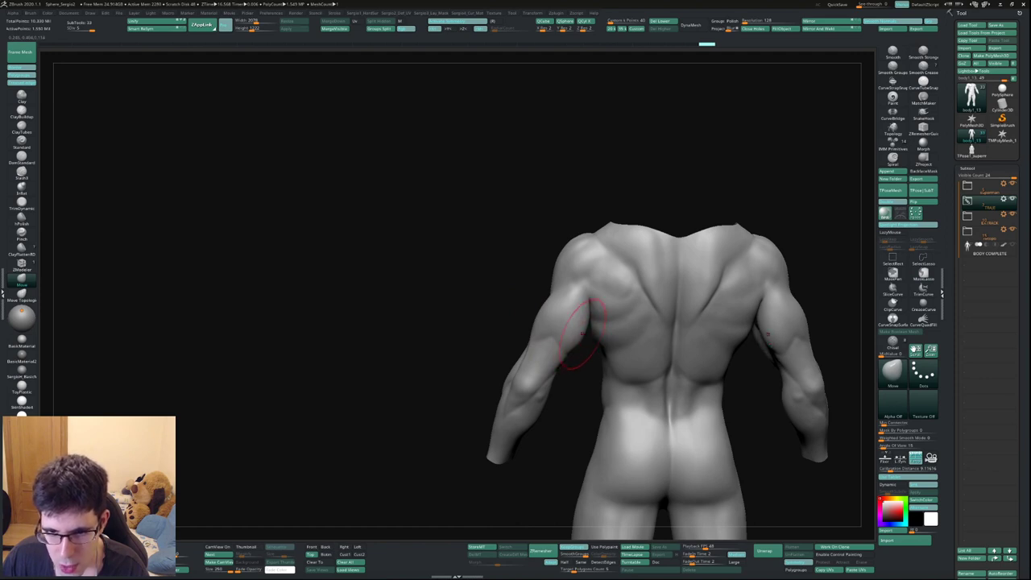
{"action": "mouse_move", "coordinate": [568, 343]}
{"action": "right_mouse_down", "text": "ctrl"}
{"action": "mouse_move", "coordinate": [552, 322]}
{"action": "mouse_move", "coordinate": [568, 326]}
{"action": "mouse_move", "coordinate": [573, 237]}
{"action": "right_mouse_up", "text": "ctrl"}
{"action": "key", "text": "ctrl+shift+s"}
{"action": "right_click_drag", "start_coordinate": [591, 280], "coordinate": [569, 260], "text": "ctrl"}
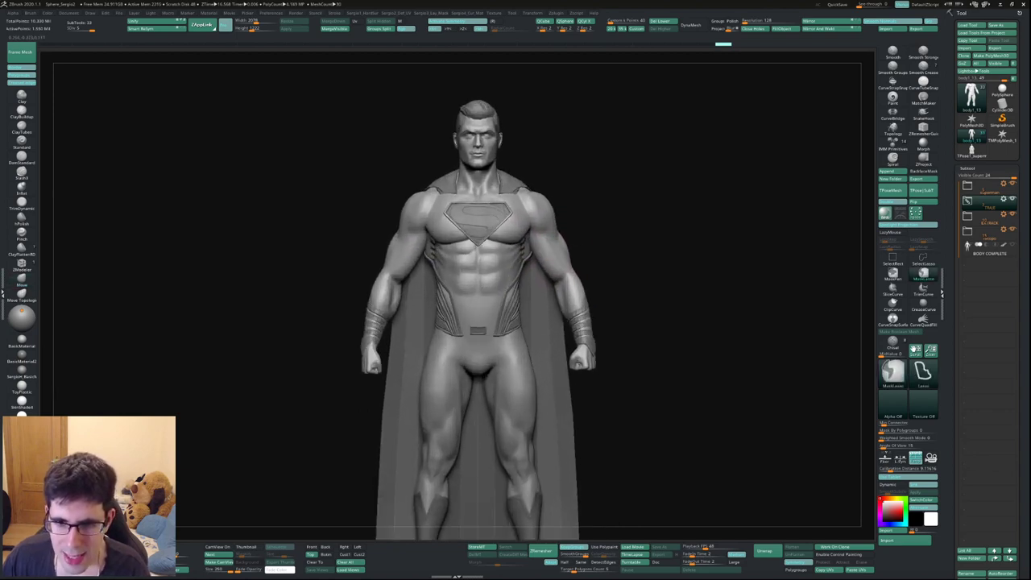
Select the head-and-fists subtool and solo it, framing the head and fists
{"action": "left_click", "coordinate": [593, 443], "text": "alt"}
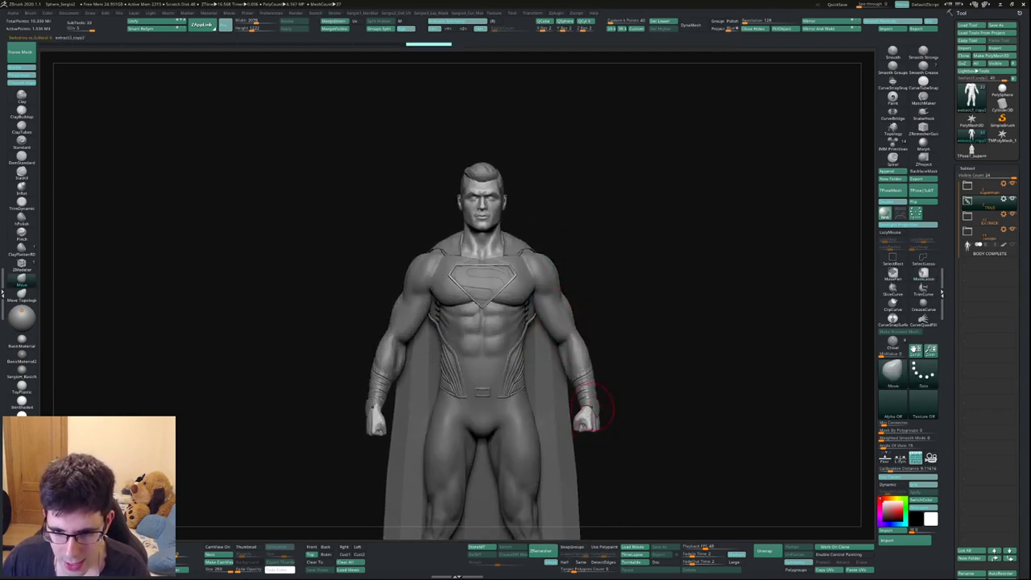
{"action": "left_click", "coordinate": [602, 306], "text": "ctrl+shift"}
{"action": "right_click_drag", "start_coordinate": [602, 306], "coordinate": [602, 310], "text": "ctrl"}
{"action": "right_click_drag", "start_coordinate": [602, 254], "coordinate": [619, 330], "text": "alt"}
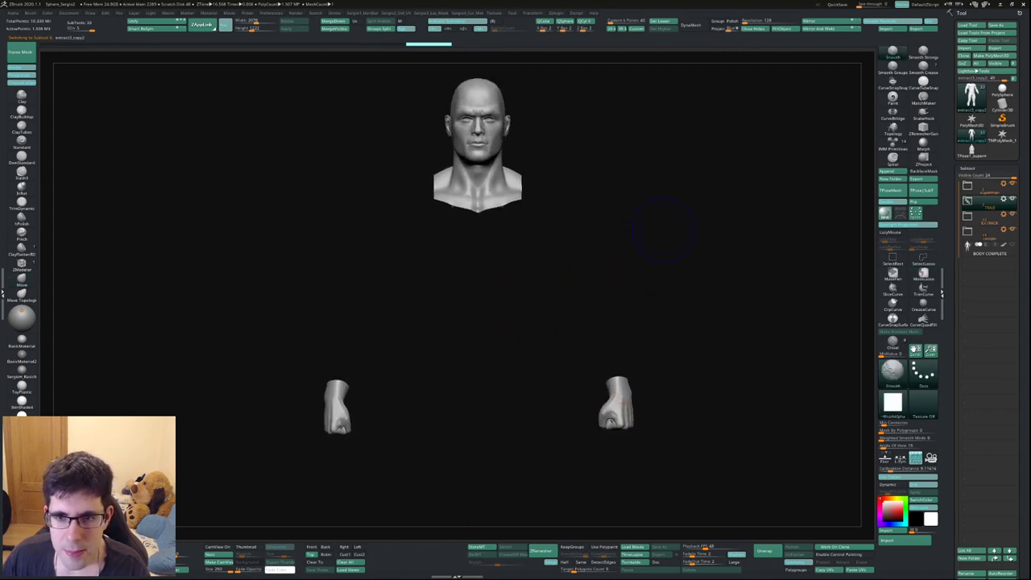
{"action": "key", "text": "space"}
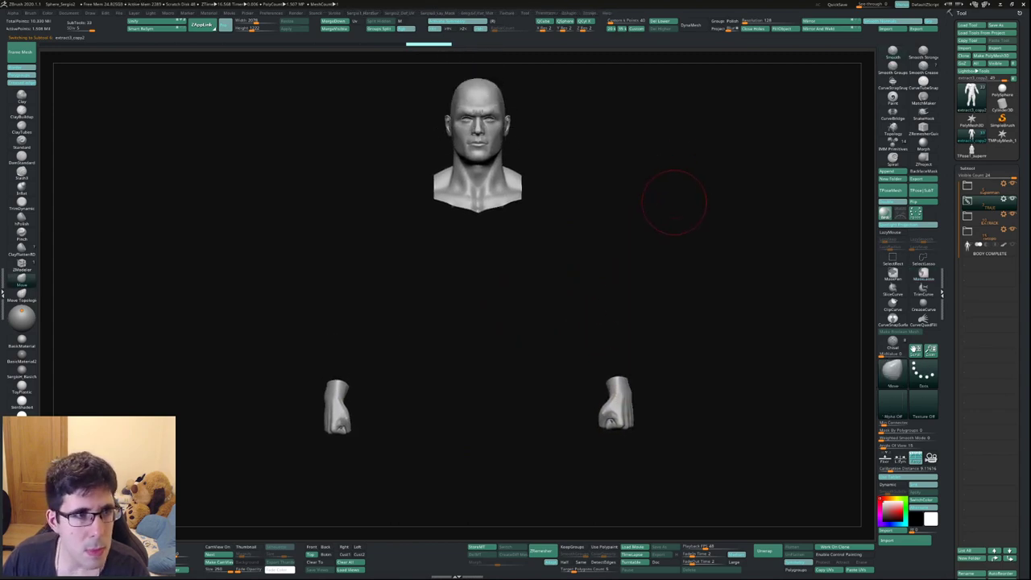
Mirror and weld the fists, then run Reconstruct Subdiv twice to rebuild lower levels
{"action": "key", "text": "r"}
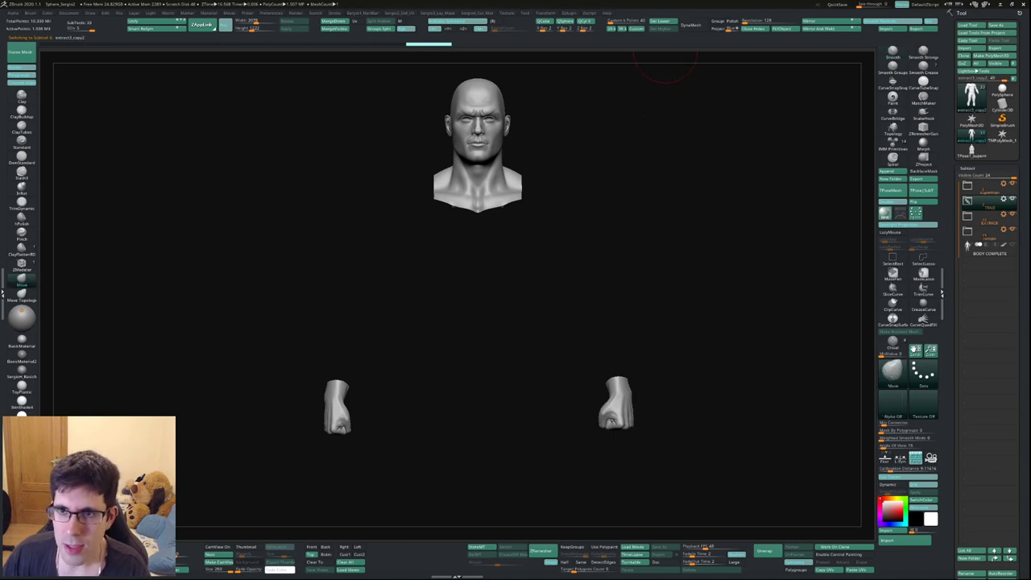
{"action": "left_click", "coordinate": [841, 28]}
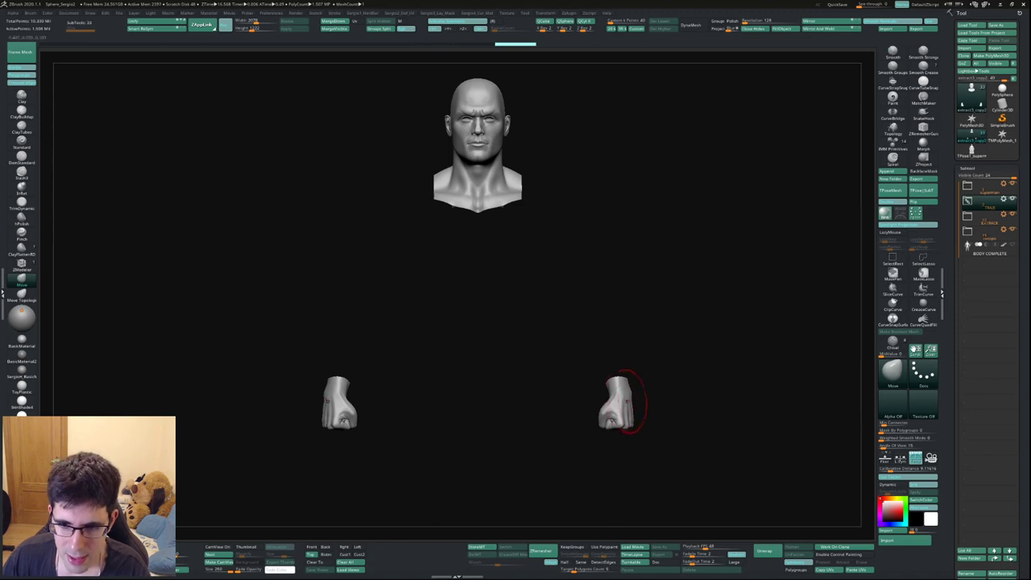
{"action": "key", "text": "r"}
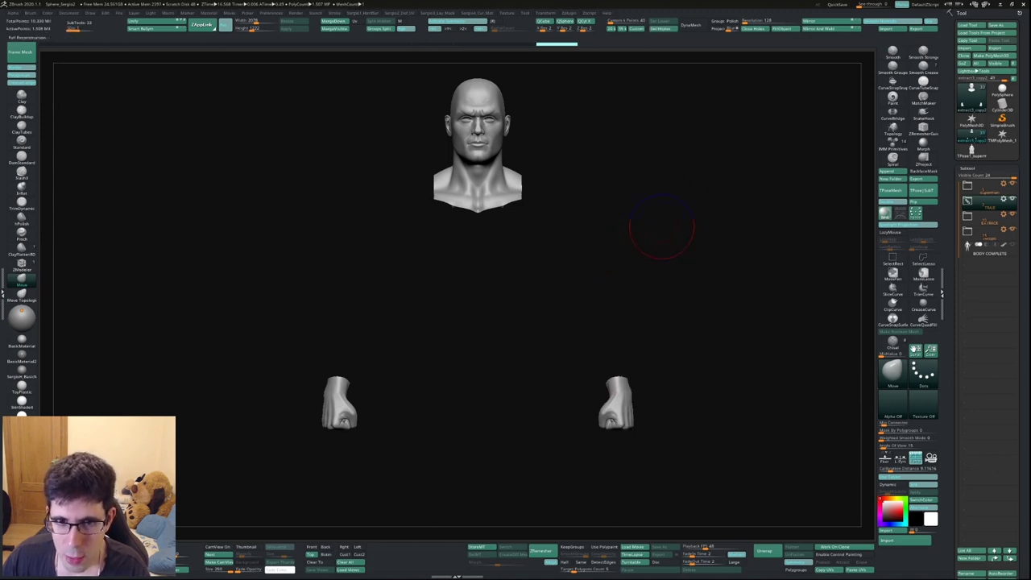
{"action": "key", "text": "r"}
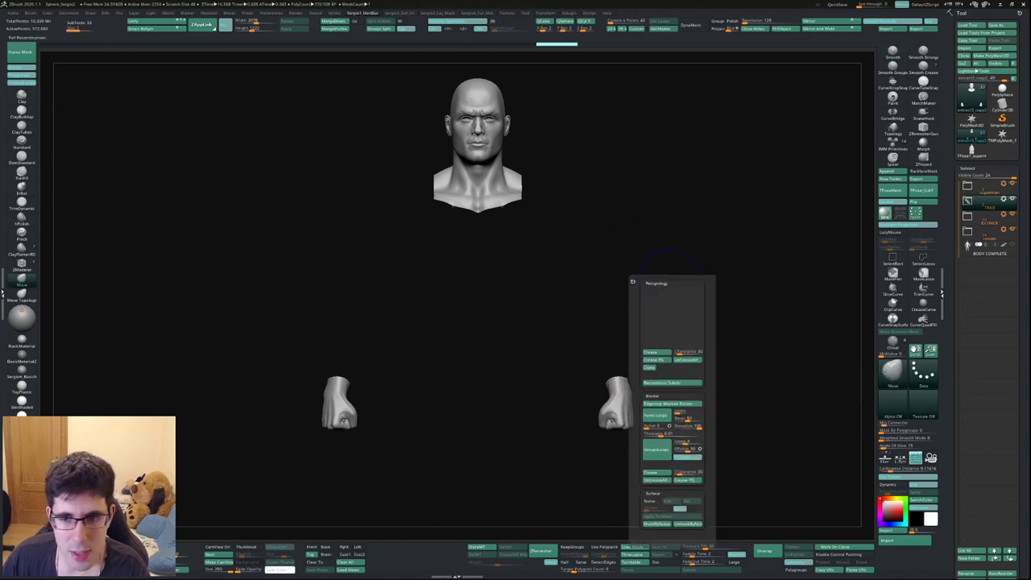
{"action": "left_click", "coordinate": [672, 382]}
{"action": "key", "text": "r"}
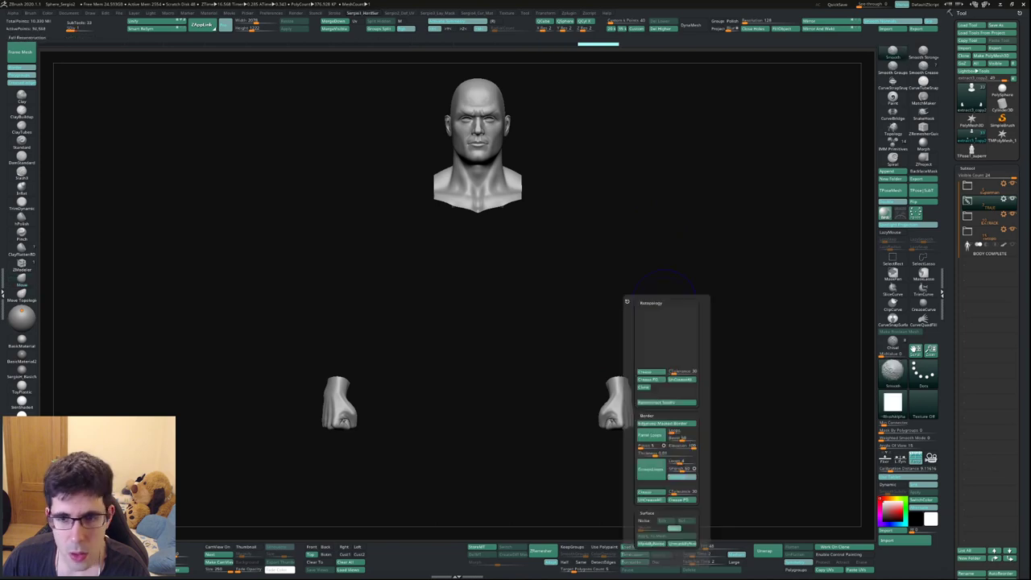
{"action": "left_click", "coordinate": [667, 402]}
{"action": "key", "text": "r"}
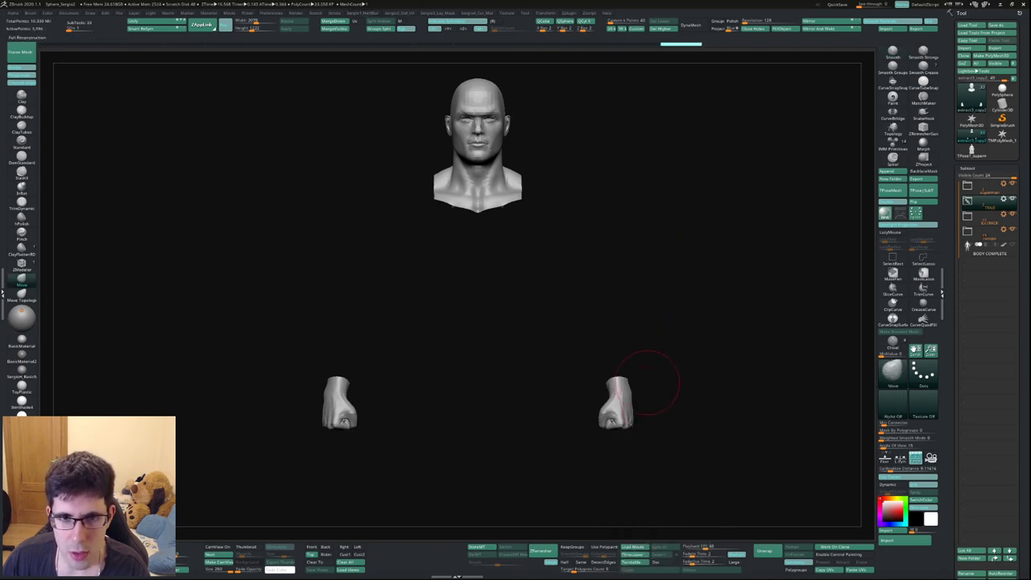
Restore and frame the full figure, then view the wrist cuffs subtool on its own
{"action": "left_click", "coordinate": [630, 352], "text": "ctrl+shift"}
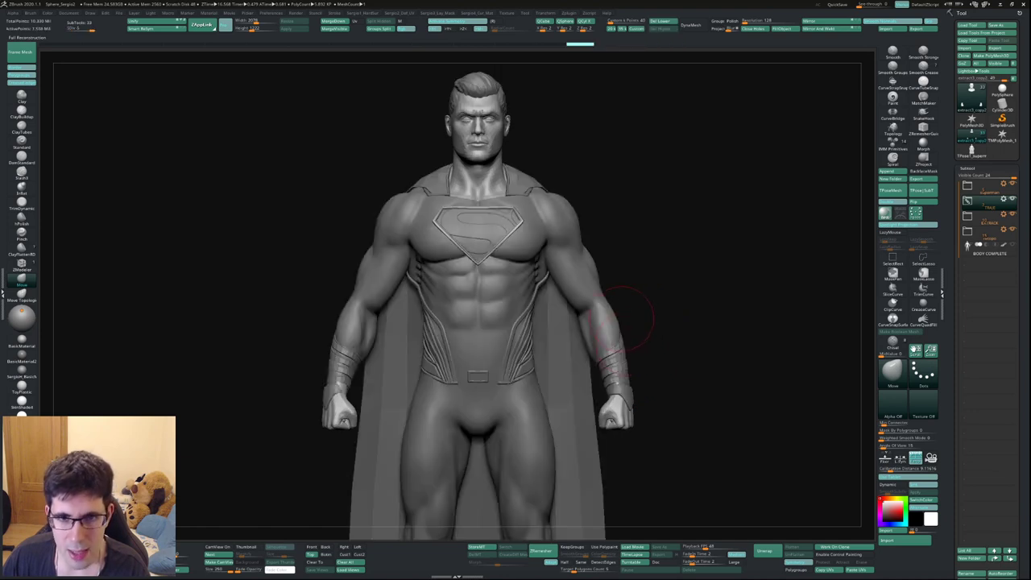
{"action": "key", "text": "f"}
{"action": "left_click_drag", "start_coordinate": [604, 229], "coordinate": [594, 290], "text": "alt"}
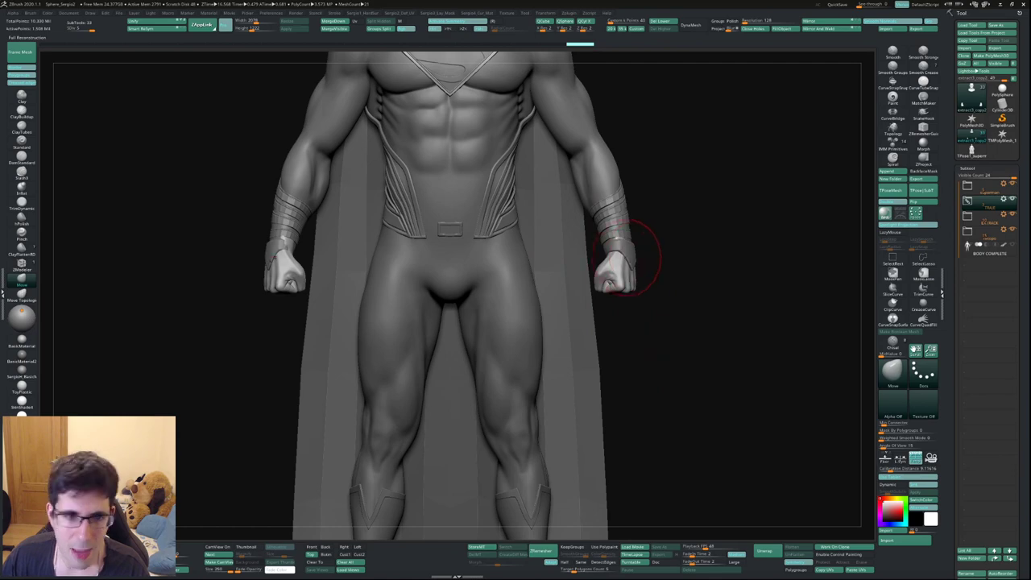
{"action": "left_click", "coordinate": [621, 249], "text": "ctrl+shift"}
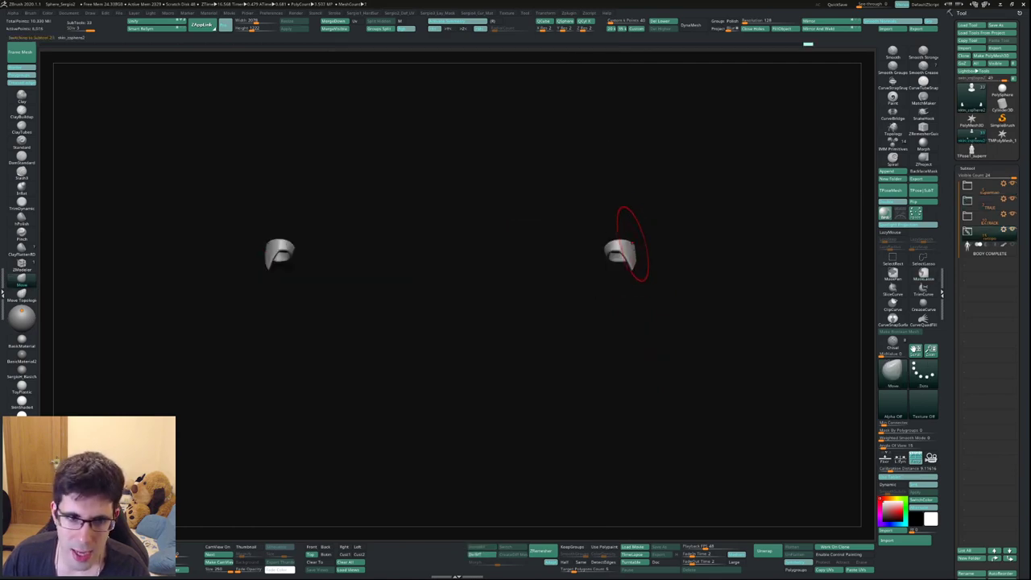
{"action": "left_click_drag", "start_coordinate": [621, 249], "coordinate": [628, 306], "text": "alt"}
{"action": "left_click", "coordinate": [670, 81], "text": "ctrl+shift"}
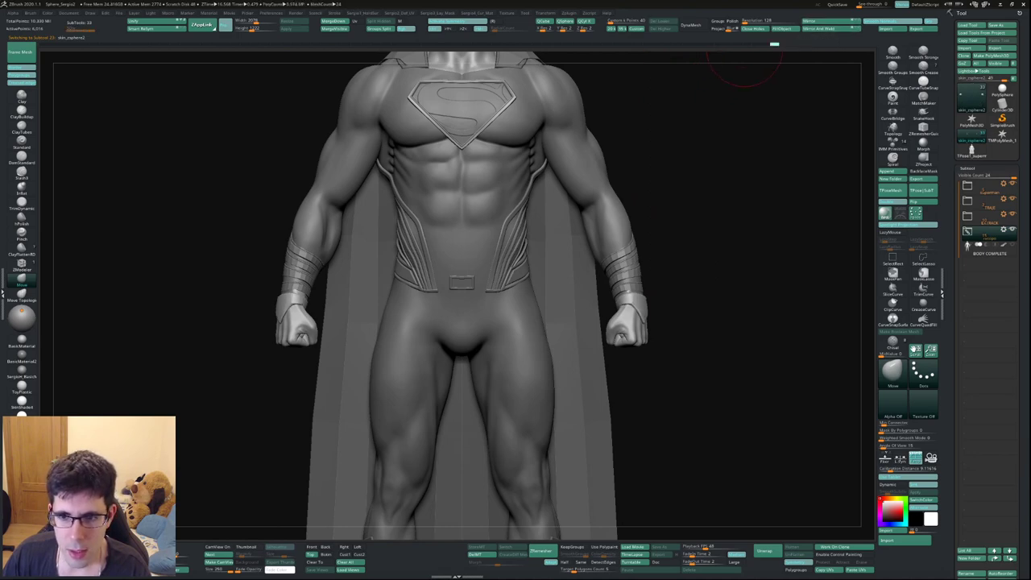
Check the cuffs from the side, zoom out to the full body, and step through the hair and following subtools
{"action": "left_click_drag", "start_coordinate": [763, 103], "coordinate": [721, 80]}
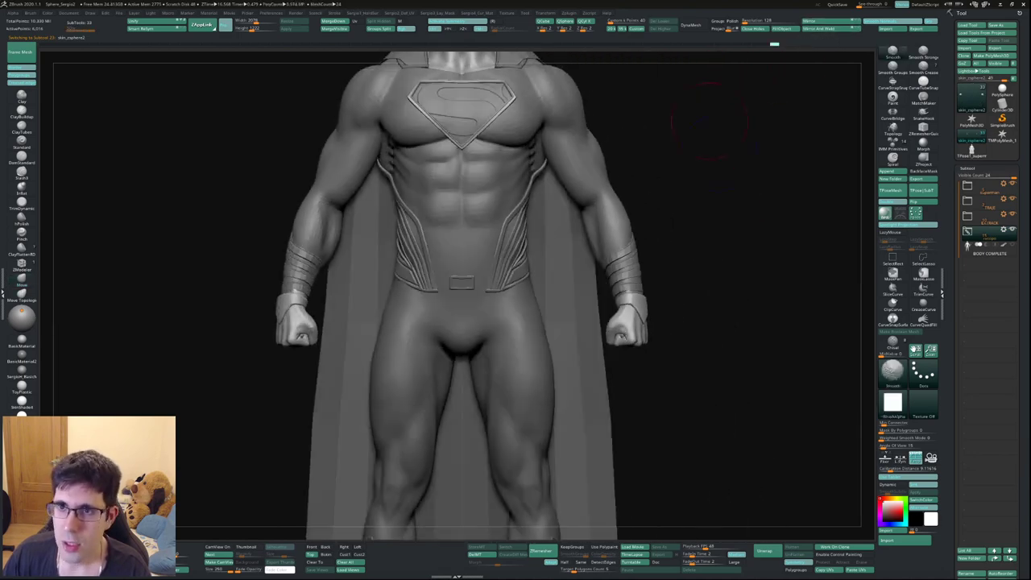
{"action": "key", "text": "space"}
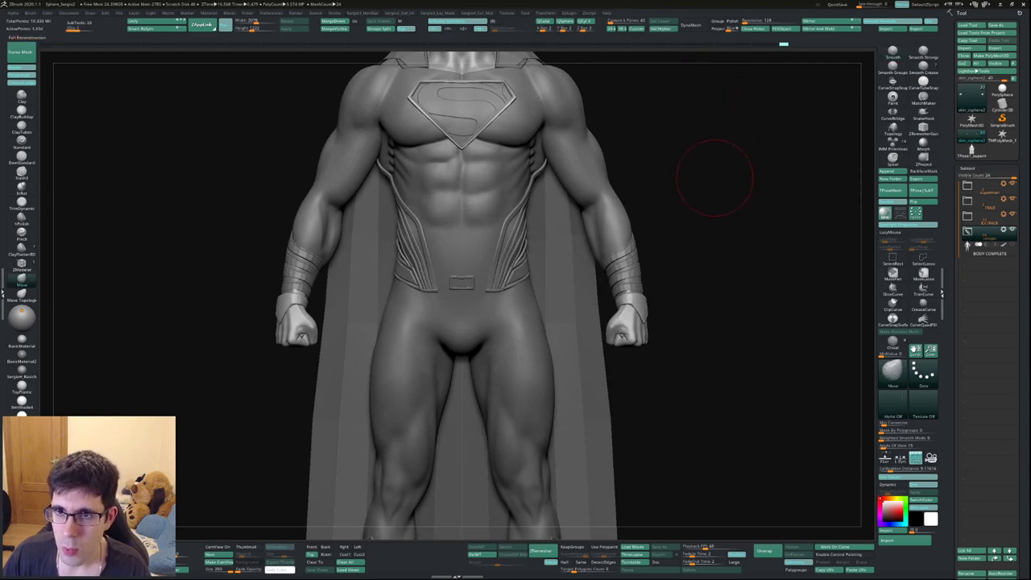
{"action": "key", "text": "space"}
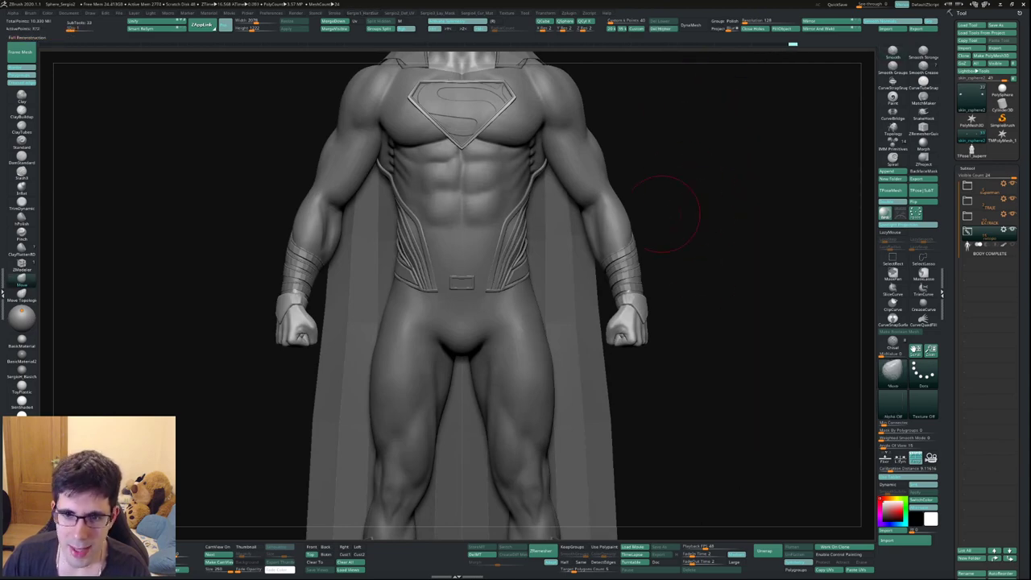
{"action": "left_click", "coordinate": [636, 262], "text": "alt"}
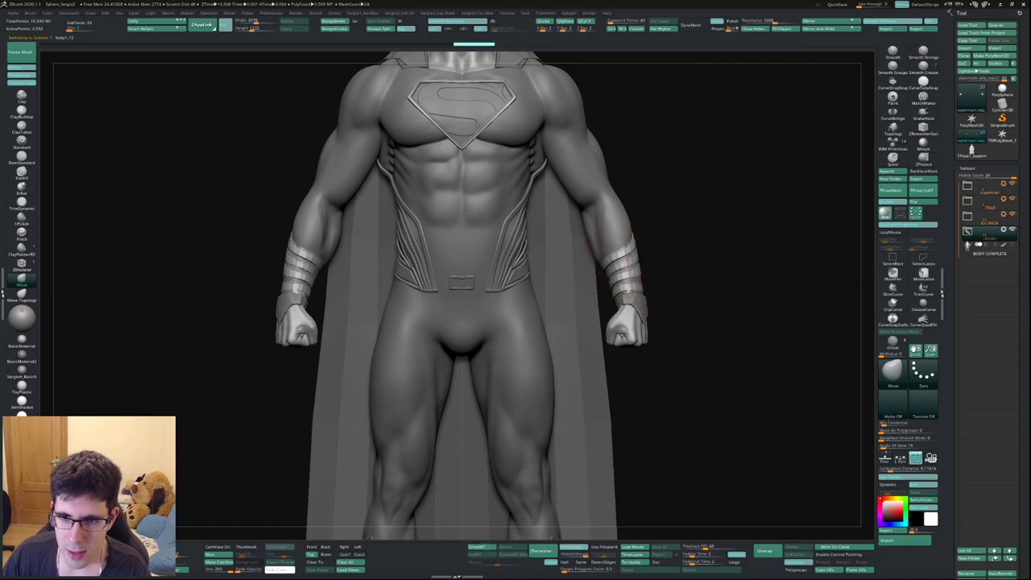
{"action": "mouse_move", "coordinate": [628, 250]}
{"action": "right_mouse_down", "text": "ctrl"}
{"action": "mouse_move", "coordinate": [656, 248]}
{"action": "mouse_move", "coordinate": [632, 274]}
{"action": "mouse_move", "coordinate": [820, 201]}
{"action": "right_mouse_up", "text": "ctrl"}
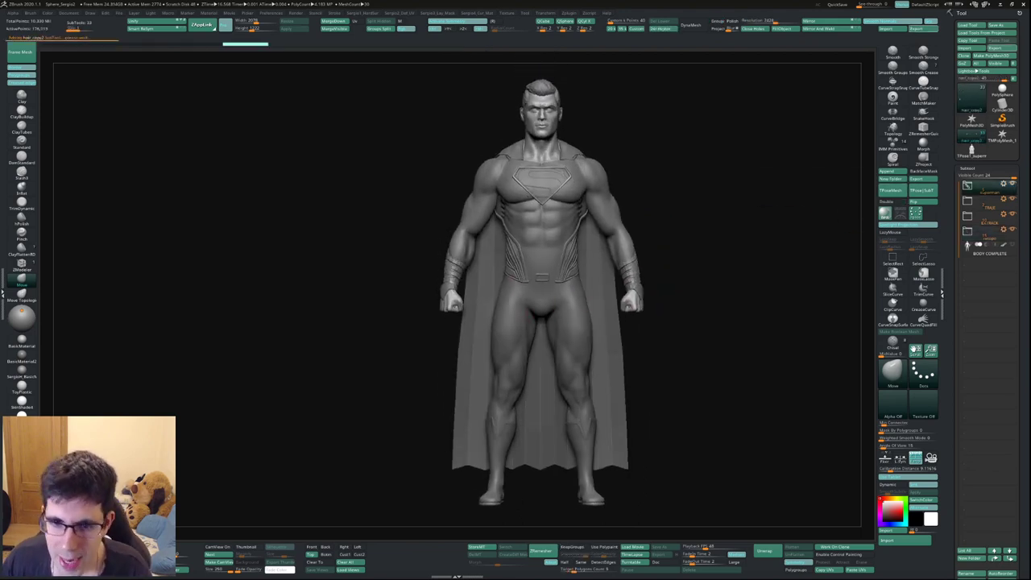
{"action": "left_click", "coordinate": [984, 185]}
{"action": "left_click", "coordinate": [976, 214]}
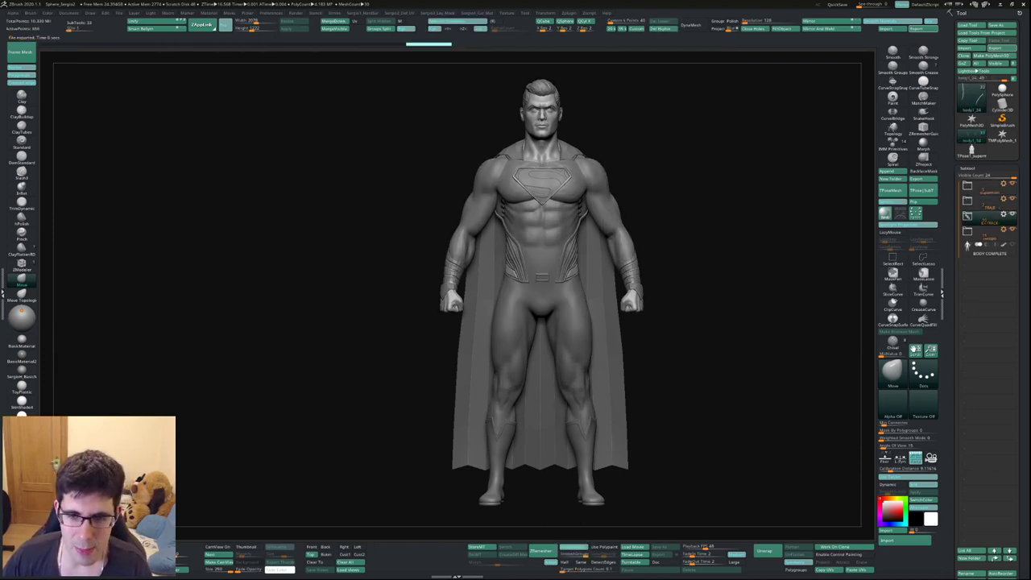
Select the boots subtool, lasso-mask the waist and shorts, invert it, then clear the mask
{"action": "left_click", "coordinate": [976, 230]}
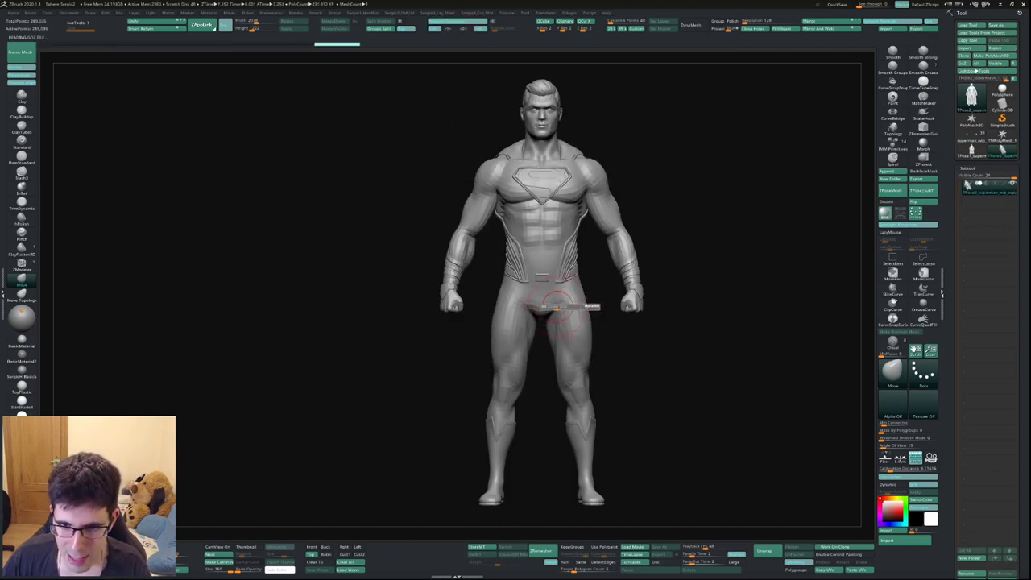
{"action": "key", "text": "ctrl"}
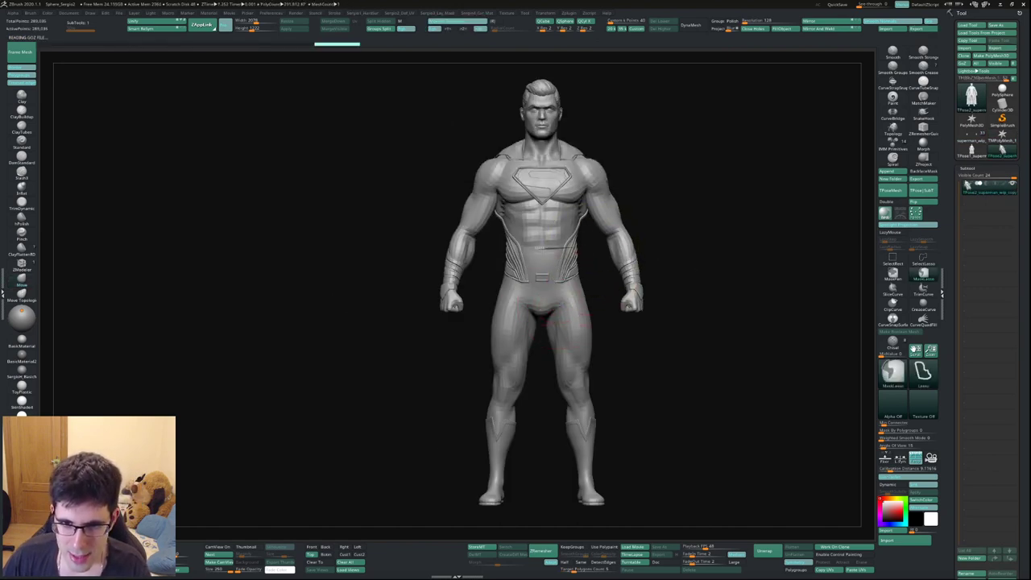
{"action": "mouse_move", "coordinate": [572, 252]}
{"action": "left_mouse_down", "text": "ctrl"}
{"action": "mouse_move", "coordinate": [596, 322]}
{"action": "mouse_move", "coordinate": [608, 323]}
{"action": "left_mouse_up", "text": "ctrl"}
{"action": "left_click", "coordinate": [595, 323], "text": "ctrl"}
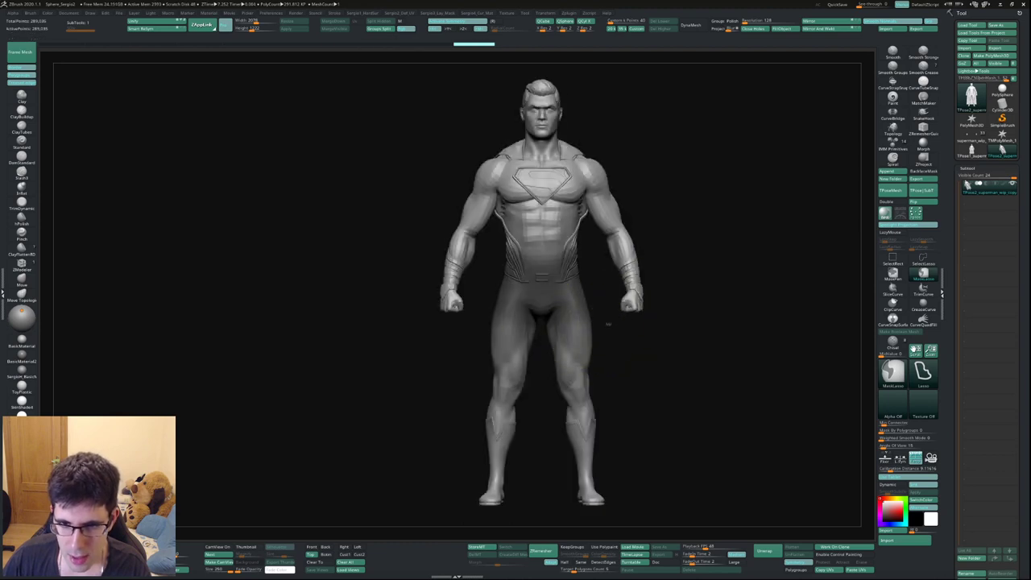
{"action": "key", "text": "ctrl+z"}
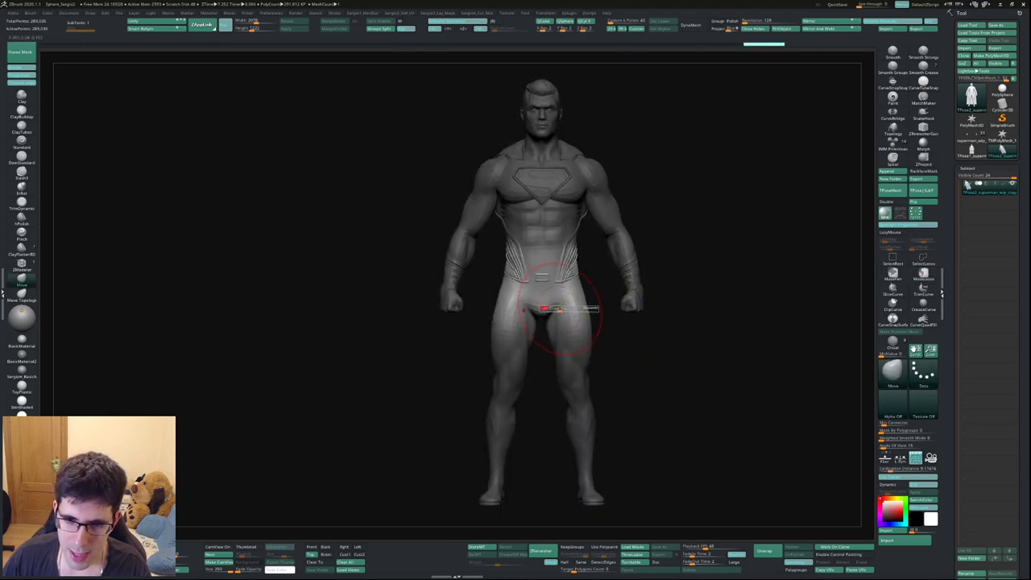
{"action": "right_click_drag", "start_coordinate": [575, 323], "coordinate": [552, 368]}
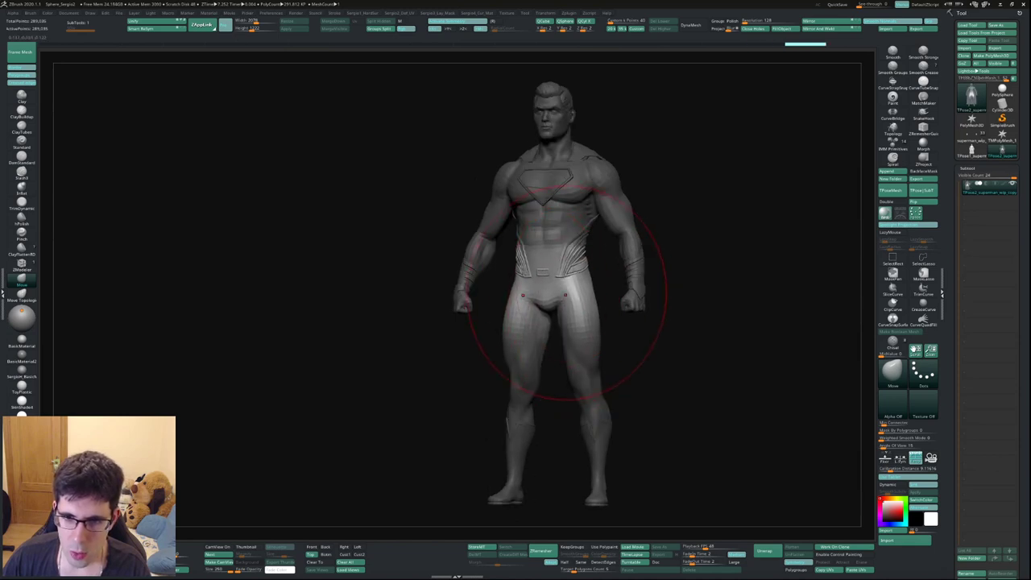
{"action": "key", "text": "ctrl+shift+a"}
{"action": "key", "text": "space"}
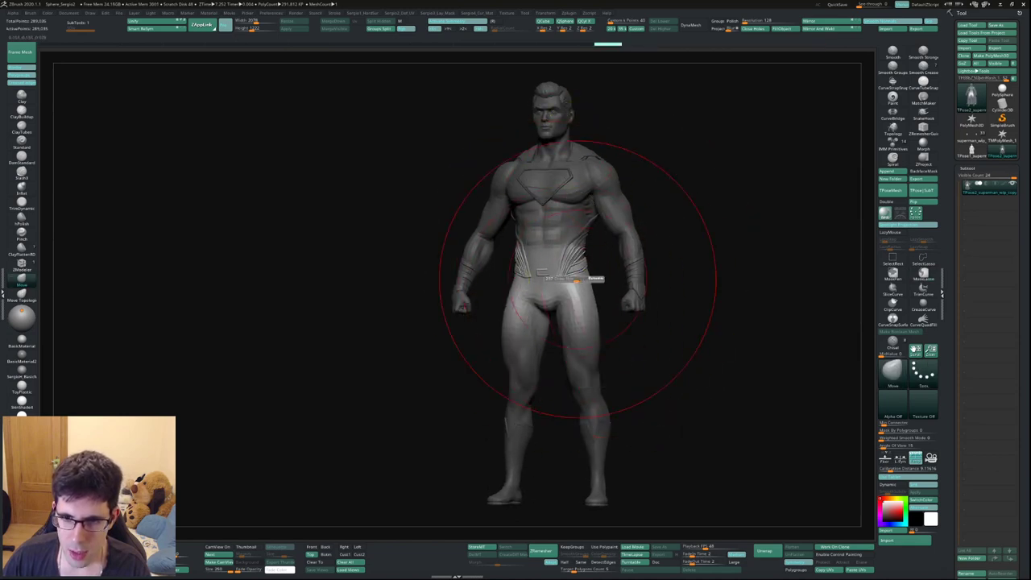
Invert then clear a mask on the arms, and frame and orbit the whole figure
{"action": "mouse_move", "coordinate": [572, 289]}
{"action": "right_mouse_down", "text": "shift"}
{"action": "mouse_move", "coordinate": [591, 298]}
{"action": "mouse_move", "coordinate": [651, 173]}
{"action": "right_mouse_up", "text": "shift"}
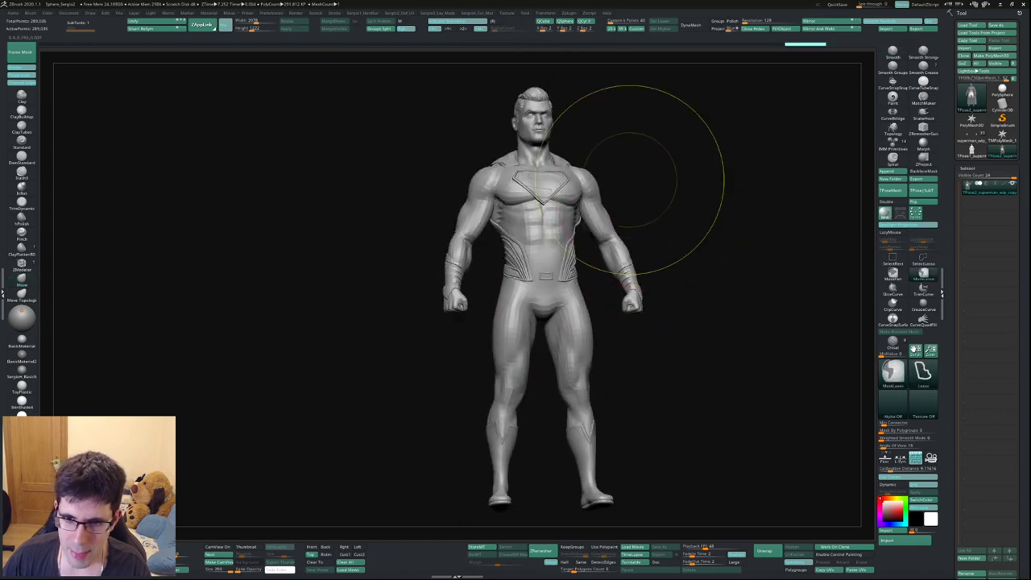
{"action": "left_click", "coordinate": [665, 239], "text": "ctrl"}
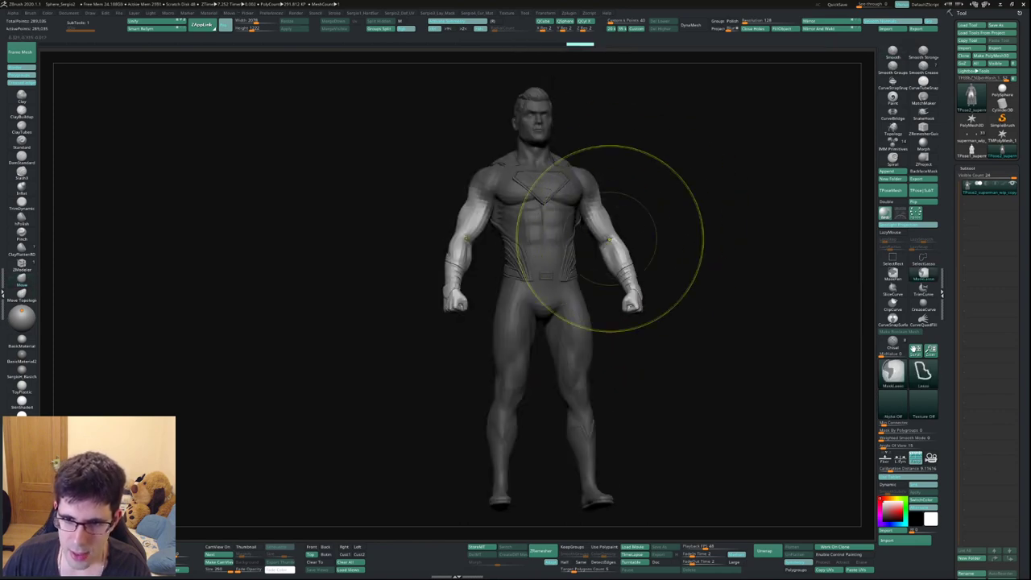
{"action": "left_click_drag", "start_coordinate": [665, 239], "coordinate": [564, 311], "text": "ctrl"}
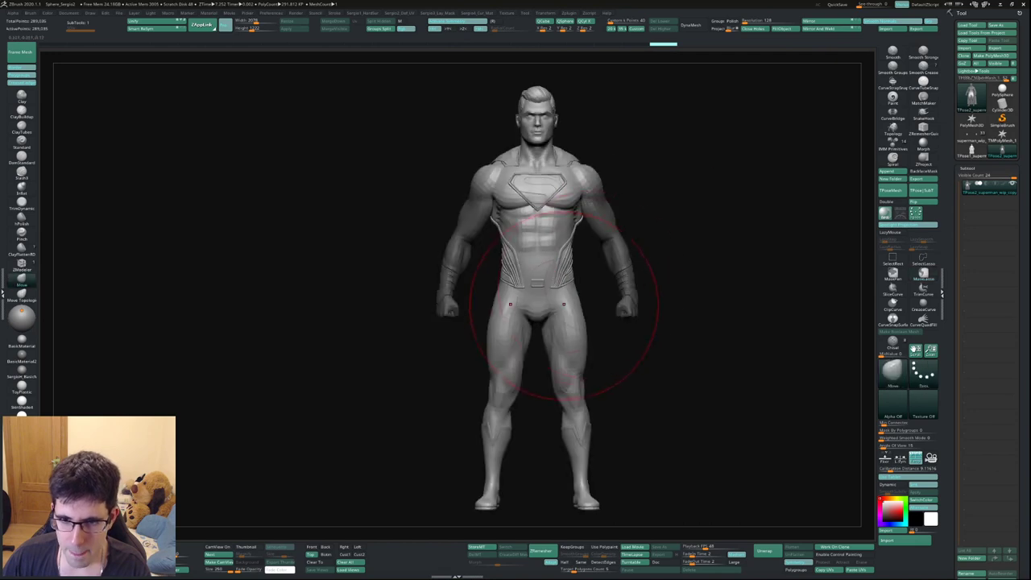
{"action": "right_click_drag", "start_coordinate": [564, 311], "coordinate": [567, 298]}
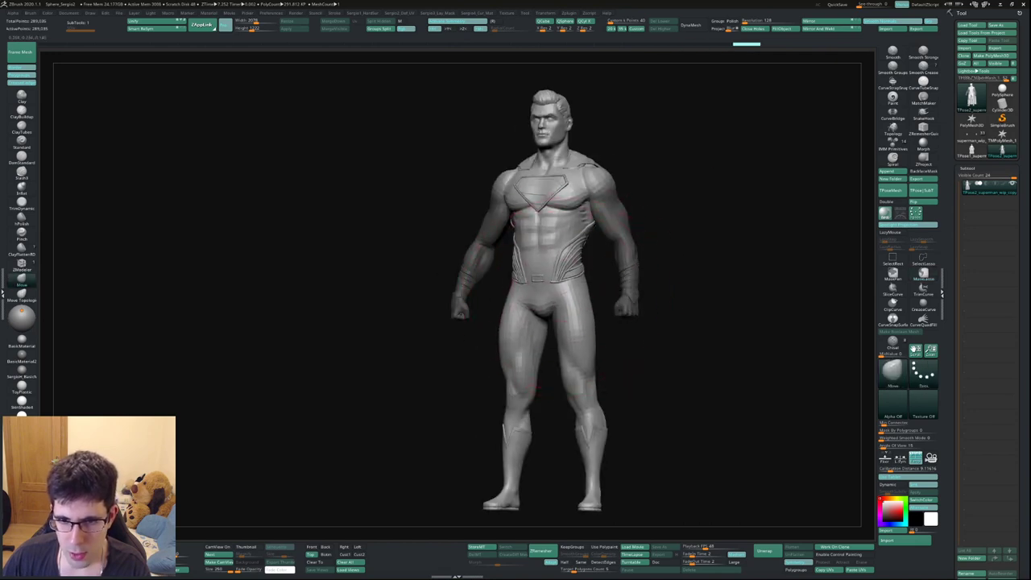
{"action": "right_click_drag", "start_coordinate": [563, 274], "coordinate": [569, 262]}
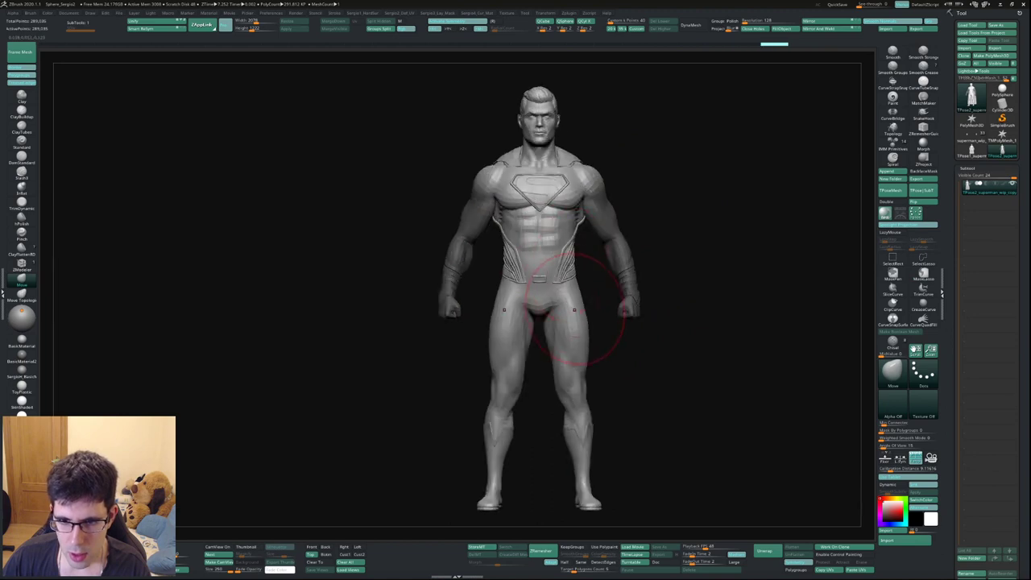
{"action": "right_click_drag", "start_coordinate": [600, 391], "coordinate": [596, 262], "text": "alt"}
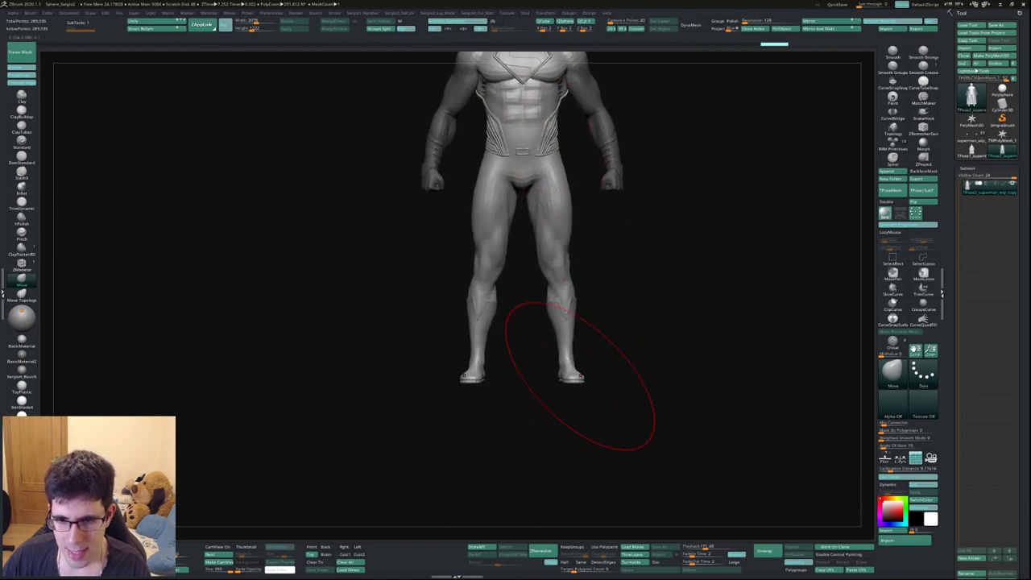
{"action": "mouse_move", "coordinate": [564, 387]}
{"action": "right_mouse_down"}
{"action": "mouse_move", "coordinate": [532, 390]}
{"action": "mouse_move", "coordinate": [564, 391]}
{"action": "mouse_move", "coordinate": [603, 287]}
{"action": "right_mouse_up"}
{"action": "key", "text": "f"}
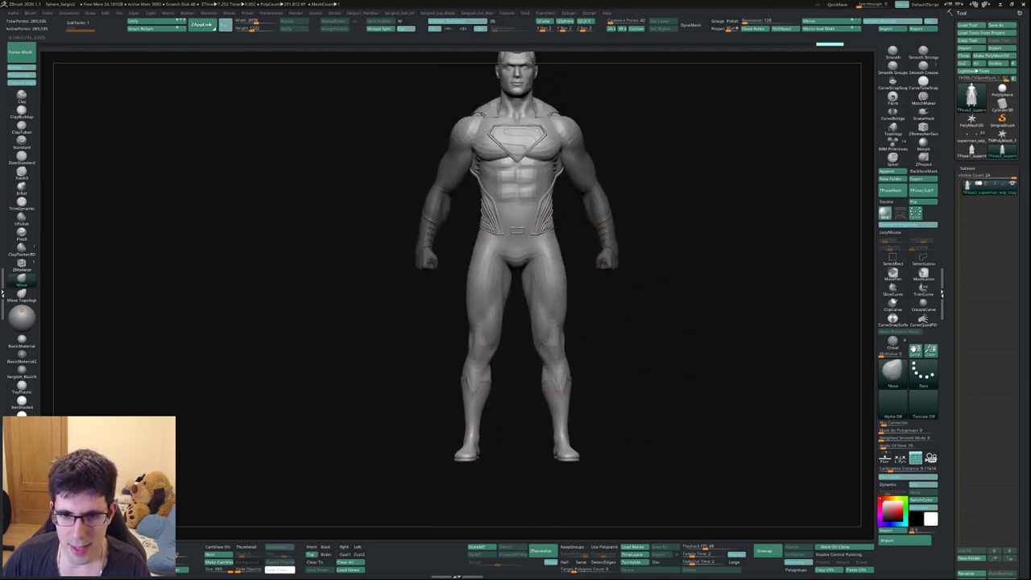
{"action": "right_click_drag", "start_coordinate": [620, 347], "coordinate": [709, 346]}
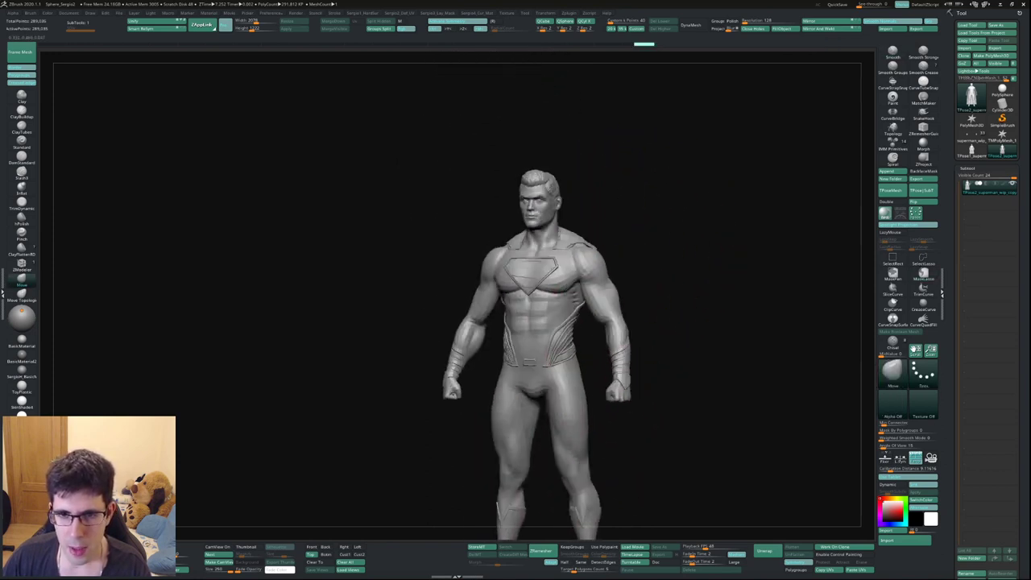
{"action": "mouse_move", "coordinate": [571, 322]}
{"action": "right_mouse_down", "text": "ctrl"}
{"action": "mouse_move", "coordinate": [613, 277]}
{"action": "mouse_move", "coordinate": [599, 311]}
{"action": "mouse_move", "coordinate": [656, 253]}
{"action": "right_mouse_up", "text": "ctrl"}
Mask a circle over the head and rotate it slightly on the neck with a Transpose action line
{"action": "mouse_move", "coordinate": [564, 242]}
{"action": "left_mouse_down", "text": "ctrl"}
{"action": "mouse_move", "coordinate": [564, 266]}
{"action": "mouse_move", "coordinate": [567, 253]}
{"action": "left_mouse_up", "text": "ctrl"}
{"action": "key", "text": "b"}
{"action": "key", "text": "m"}
{"action": "key", "text": "v"}
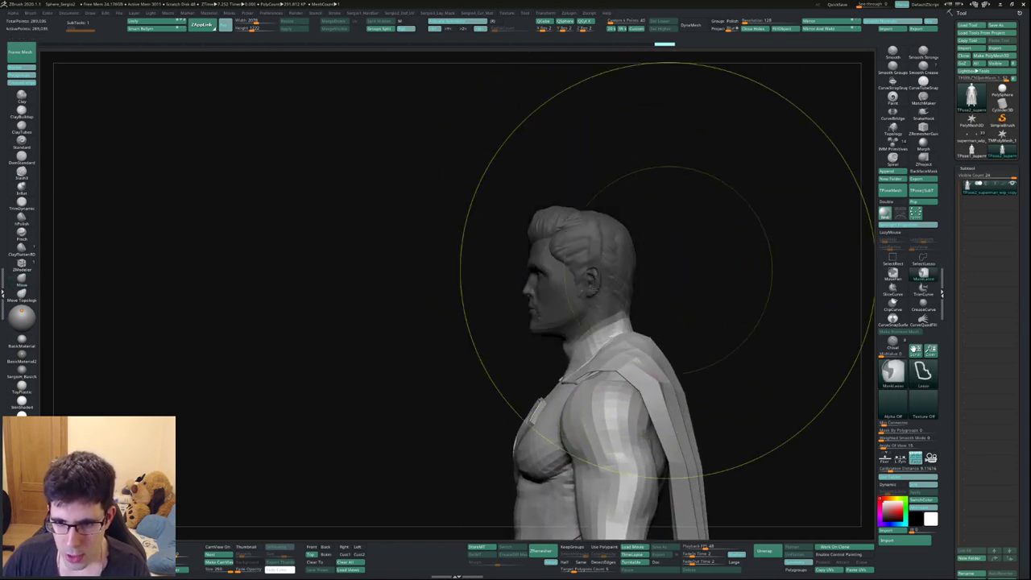
{"action": "key", "text": "w"}
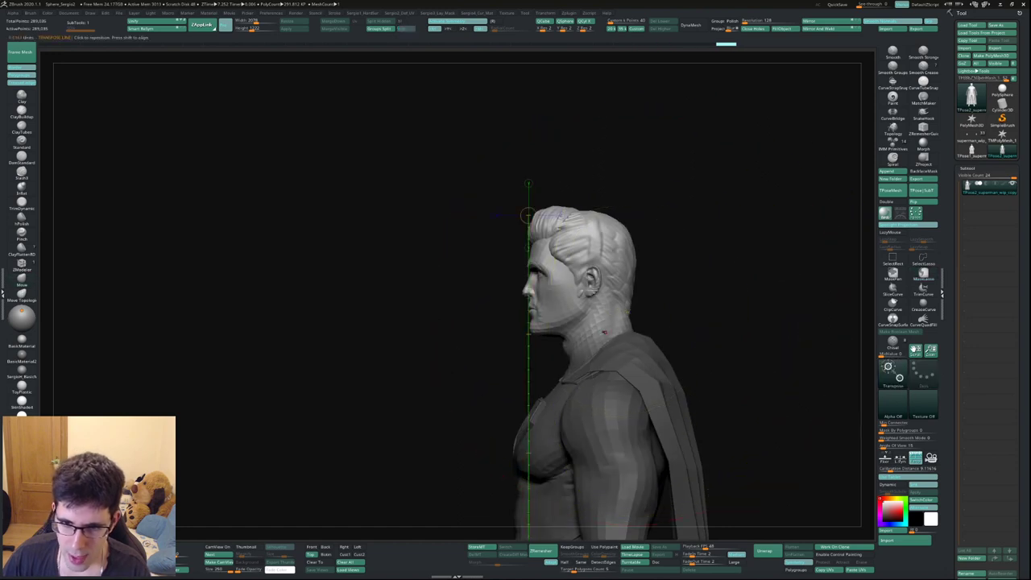
{"action": "left_click_drag", "start_coordinate": [600, 370], "coordinate": [592, 242]}
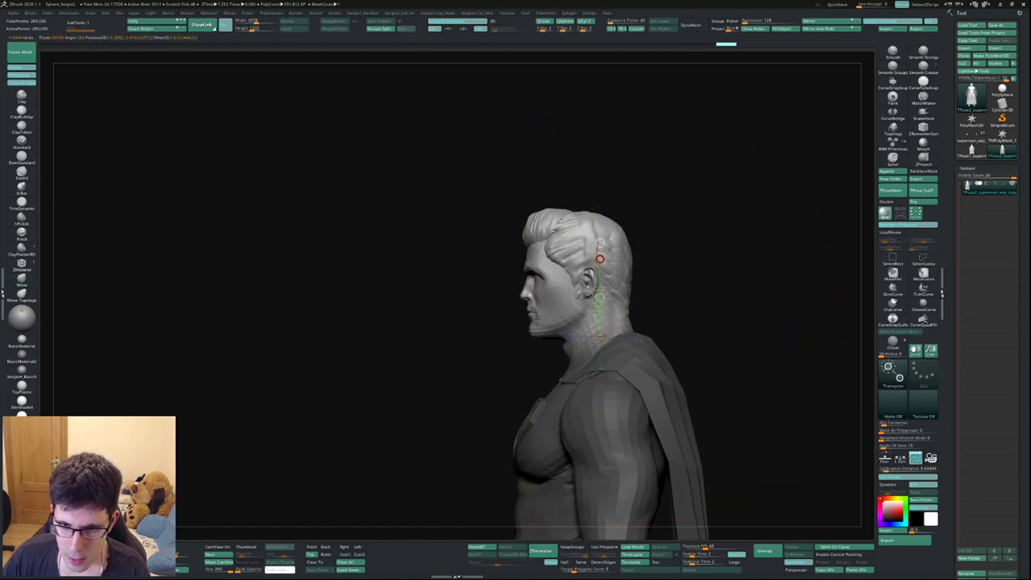
{"action": "key", "text": "q"}
{"action": "mouse_move", "coordinate": [608, 355]}
{"action": "right_mouse_down", "text": "ctrl"}
{"action": "mouse_move", "coordinate": [608, 326]}
{"action": "mouse_move", "coordinate": [596, 336]}
{"action": "right_mouse_up", "text": "ctrl"}
{"action": "key", "text": "w"}
{"action": "left_click_drag", "start_coordinate": [675, 308], "coordinate": [675, 308]}
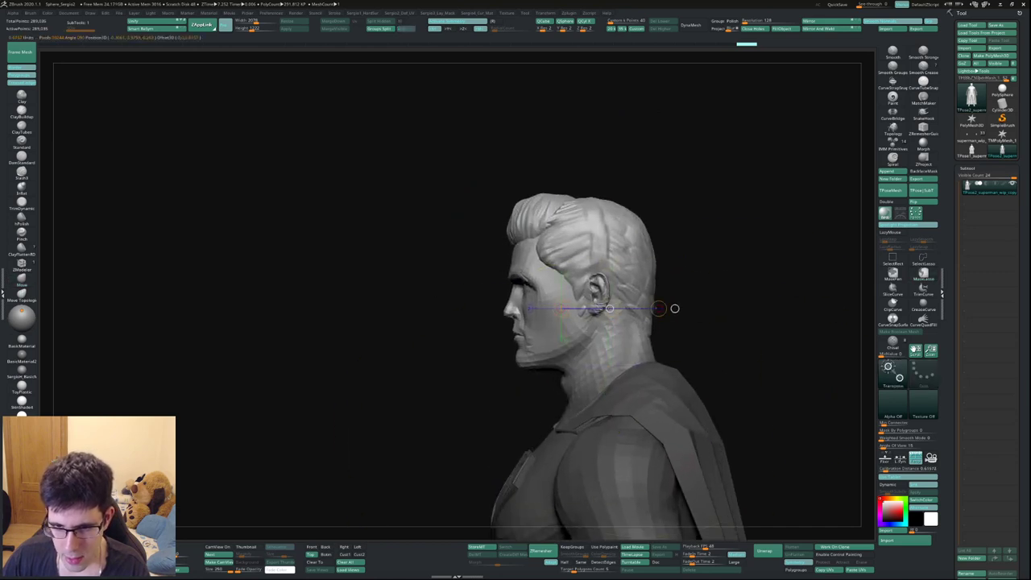
{"action": "key", "text": "q"}
Return to a straight front view framing the full body
{"action": "right_click_drag", "start_coordinate": [620, 355], "coordinate": [620, 326], "text": "ctrl"}
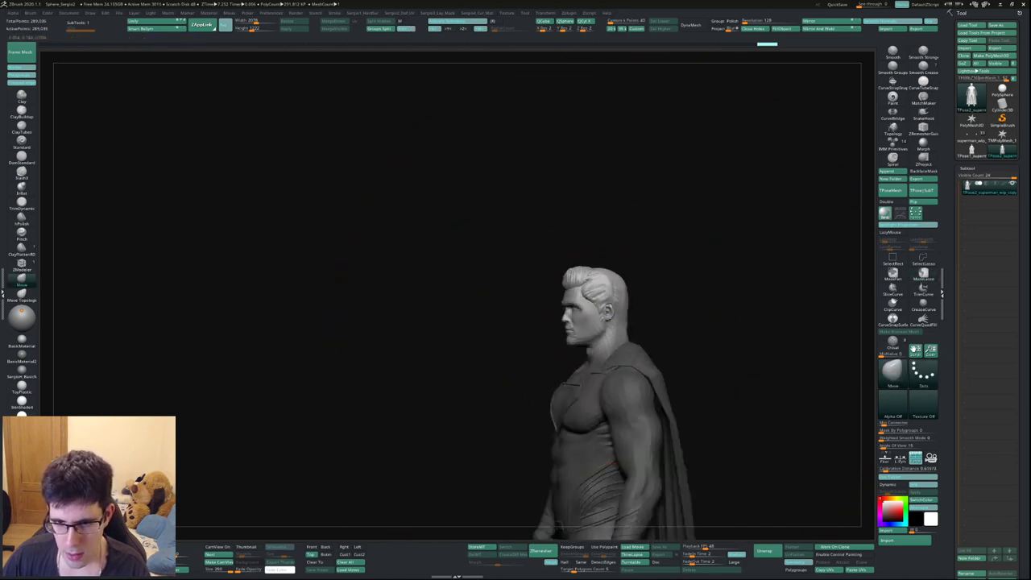
{"action": "mouse_move", "coordinate": [564, 354]}
{"action": "right_mouse_down"}
{"action": "mouse_move", "coordinate": [642, 354]}
{"action": "mouse_move", "coordinate": [617, 271]}
{"action": "mouse_move", "coordinate": [668, 260]}
{"action": "right_mouse_up"}
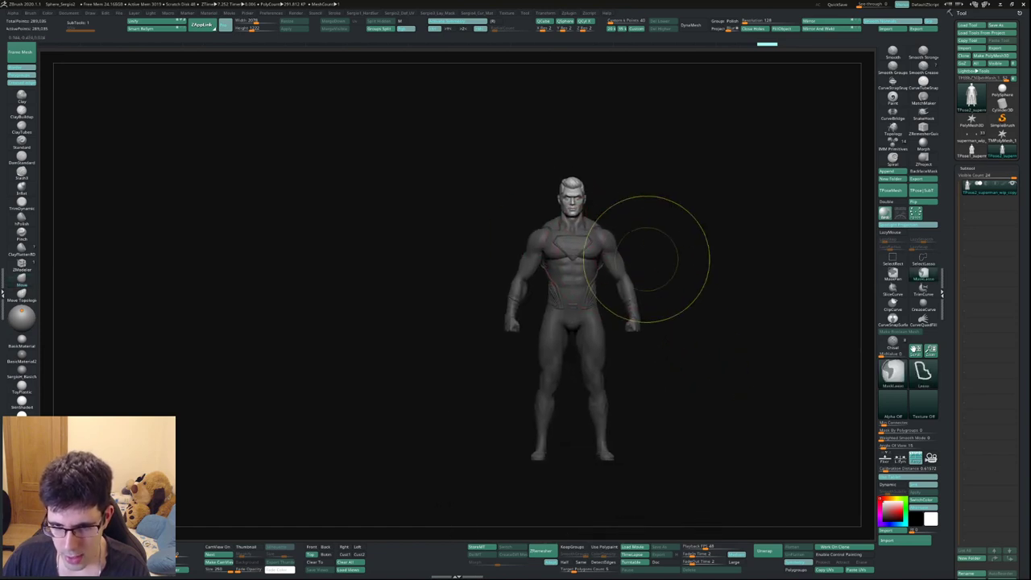
{"action": "mouse_move", "coordinate": [628, 314]}
{"action": "right_mouse_down"}
{"action": "mouse_move", "coordinate": [672, 272]}
{"action": "mouse_move", "coordinate": [675, 242]}
{"action": "mouse_move", "coordinate": [679, 299]}
{"action": "mouse_move", "coordinate": [580, 282]}
{"action": "right_mouse_up"}
{"action": "right_click_drag", "start_coordinate": [769, 218], "coordinate": [779, 210]}
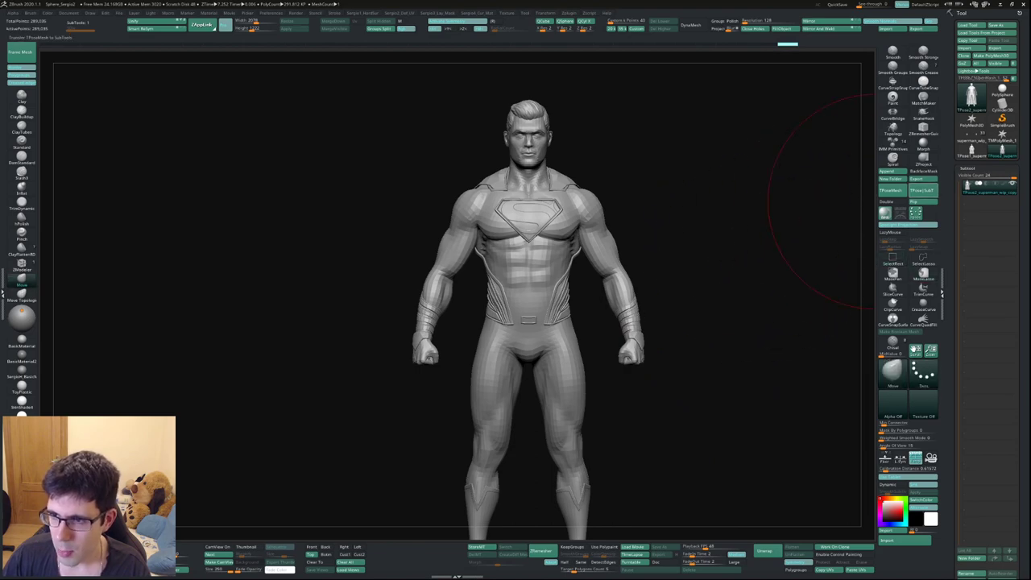
Load the caped Superman tool and step through its four subtools, ending on the cape
{"action": "left_click", "coordinate": [974, 97]}
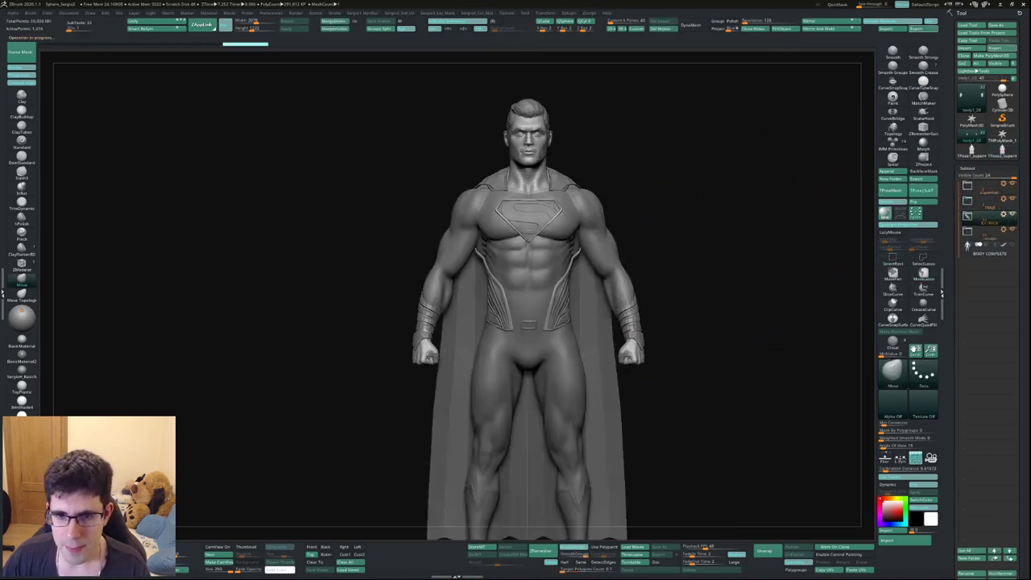
{"action": "left_click", "coordinate": [984, 231]}
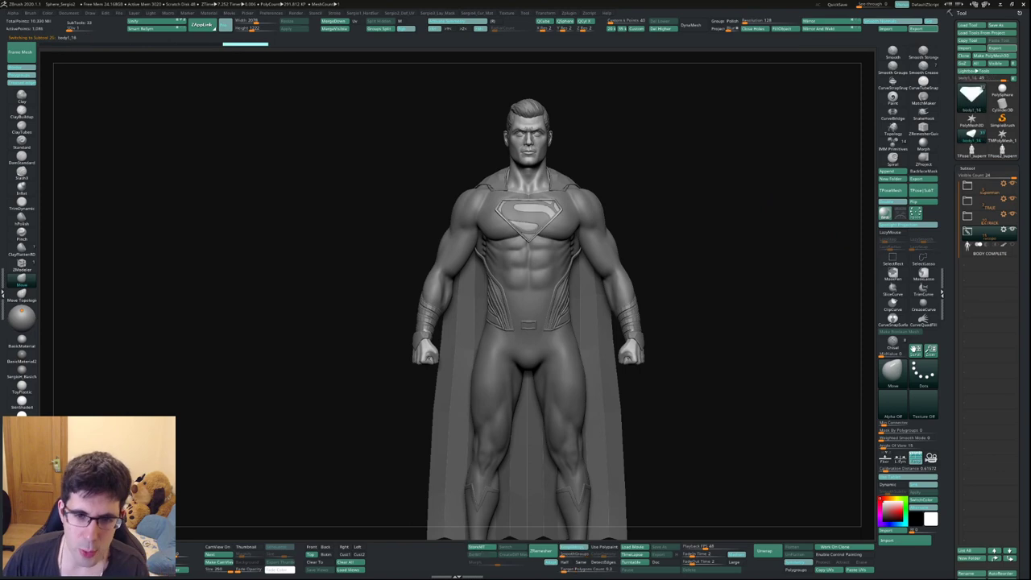
{"action": "left_click", "coordinate": [984, 184]}
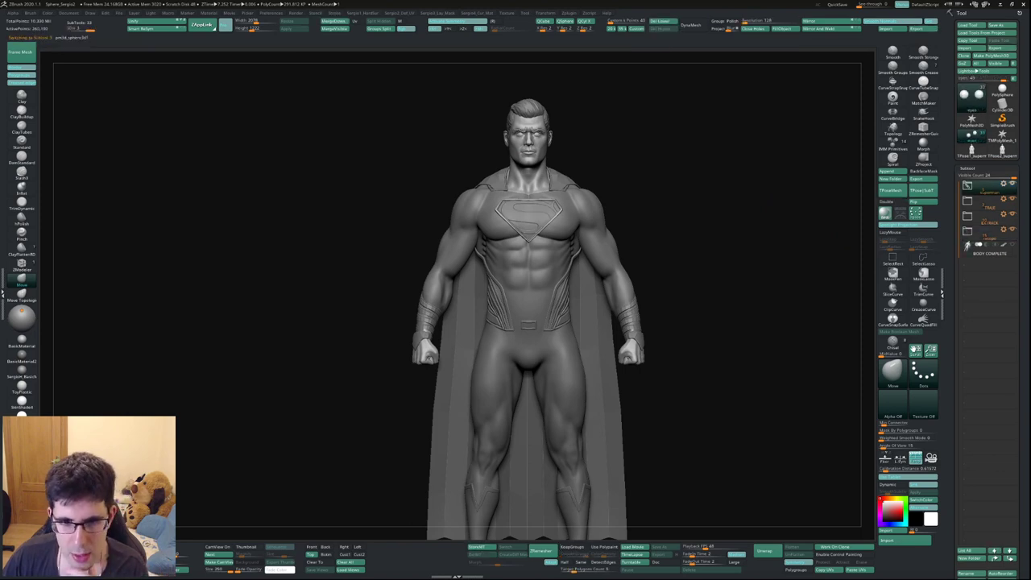
{"action": "left_click", "coordinate": [984, 199]}
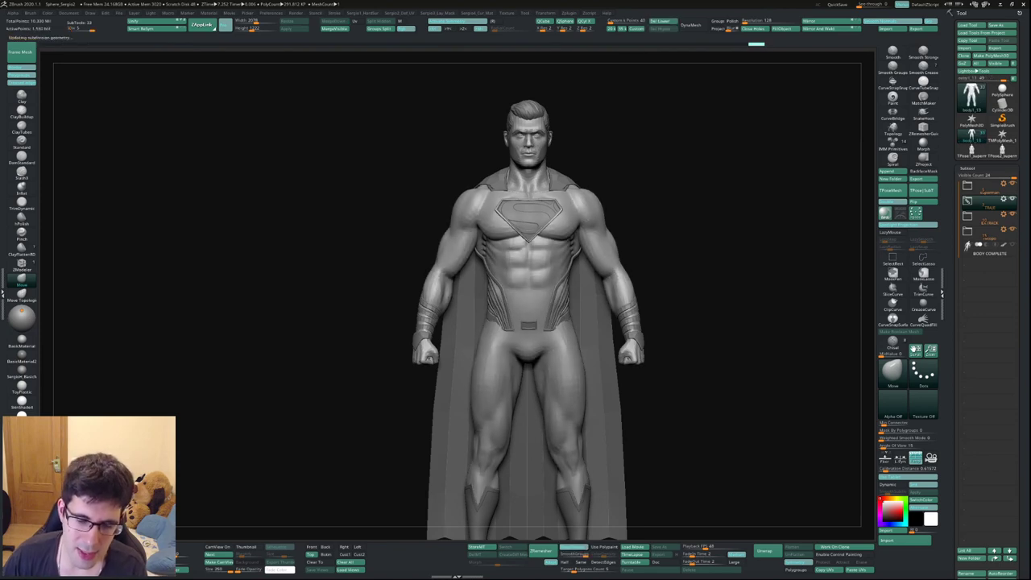
{"action": "left_click", "coordinate": [984, 214]}
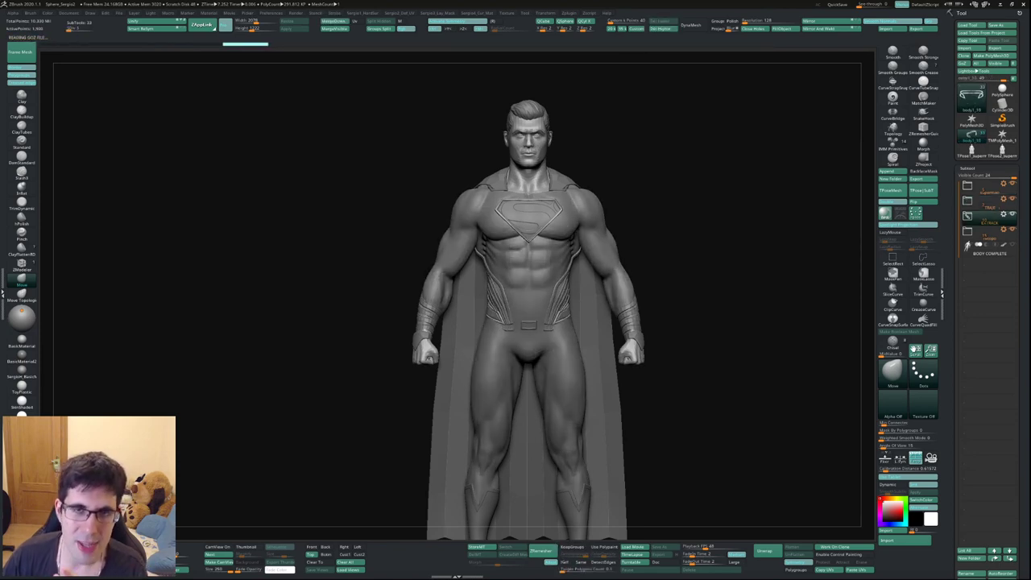
{"action": "left_click", "coordinate": [984, 230]}
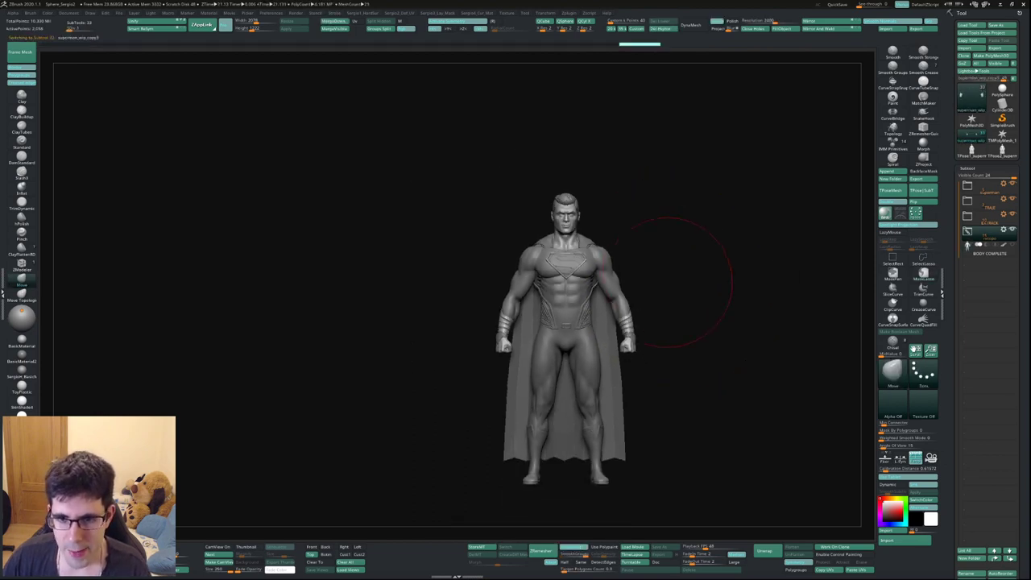
{"action": "left_click_drag", "start_coordinate": [680, 282], "coordinate": [694, 266]}
{"action": "key", "text": "f"}
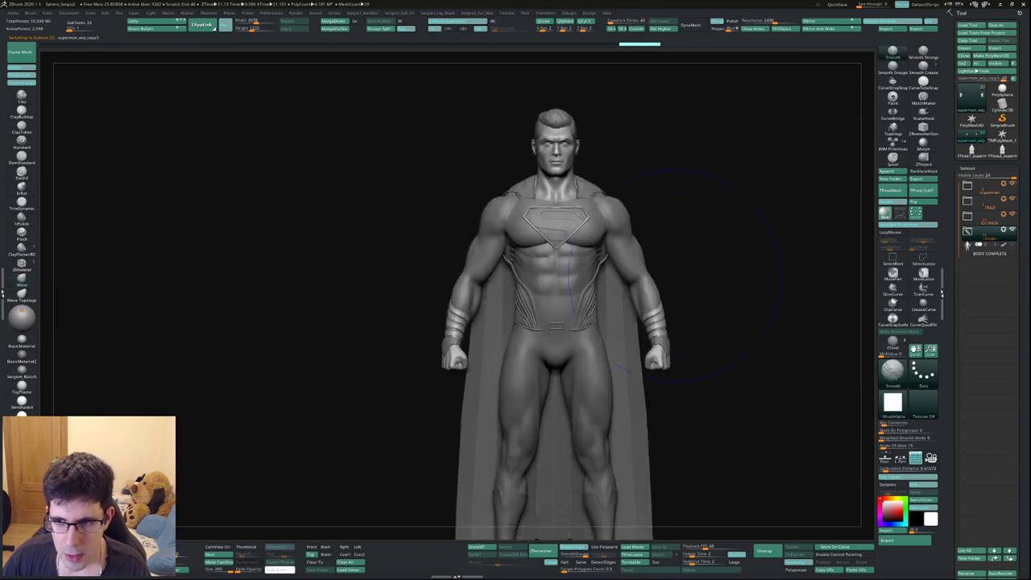
{"action": "key", "text": "b"}
{"action": "key", "text": "m"}
{"action": "key", "text": "v"}
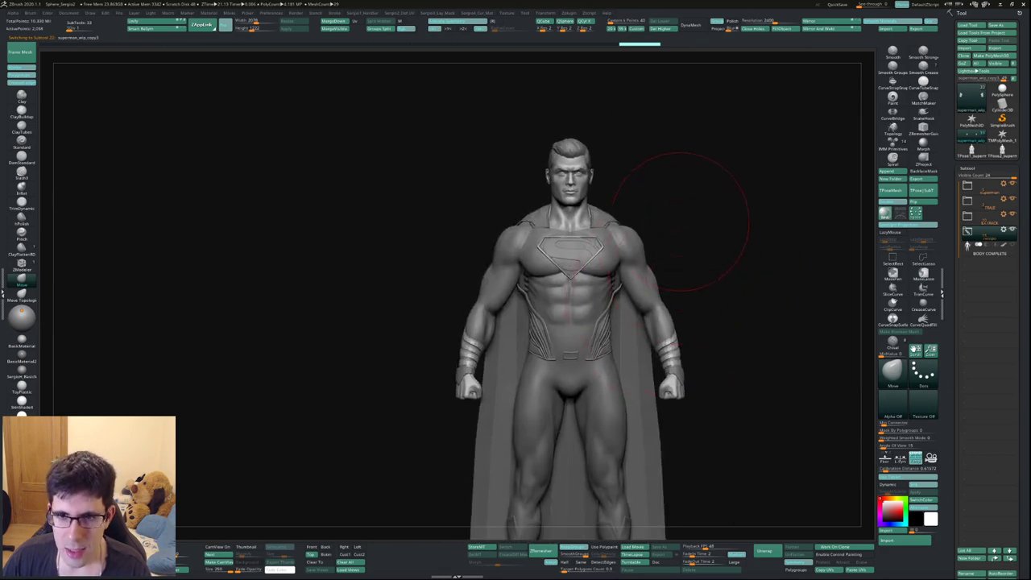
{"action": "left_click_drag", "start_coordinate": [708, 247], "coordinate": [749, 251]}
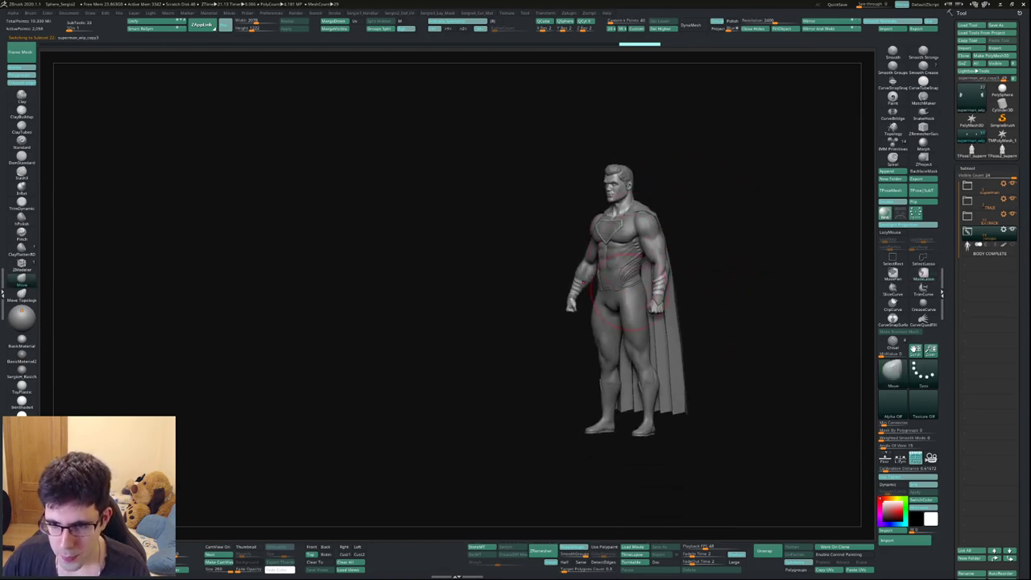
{"action": "left_click_drag", "start_coordinate": [619, 335], "coordinate": [599, 318]}
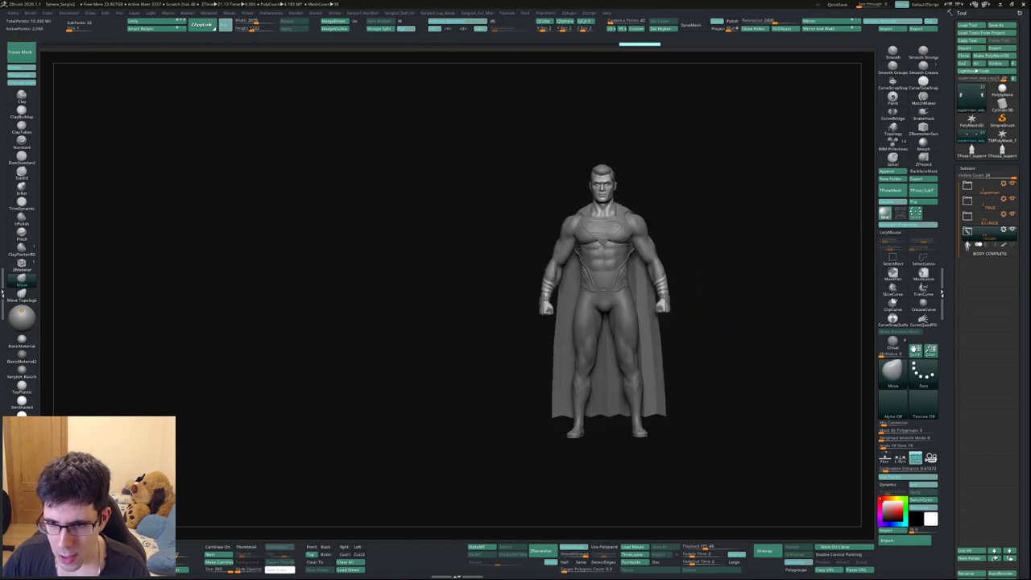
{"action": "scroll", "coordinate": [667, 344], "scroll_direction": "up", "scroll_amount": 3}
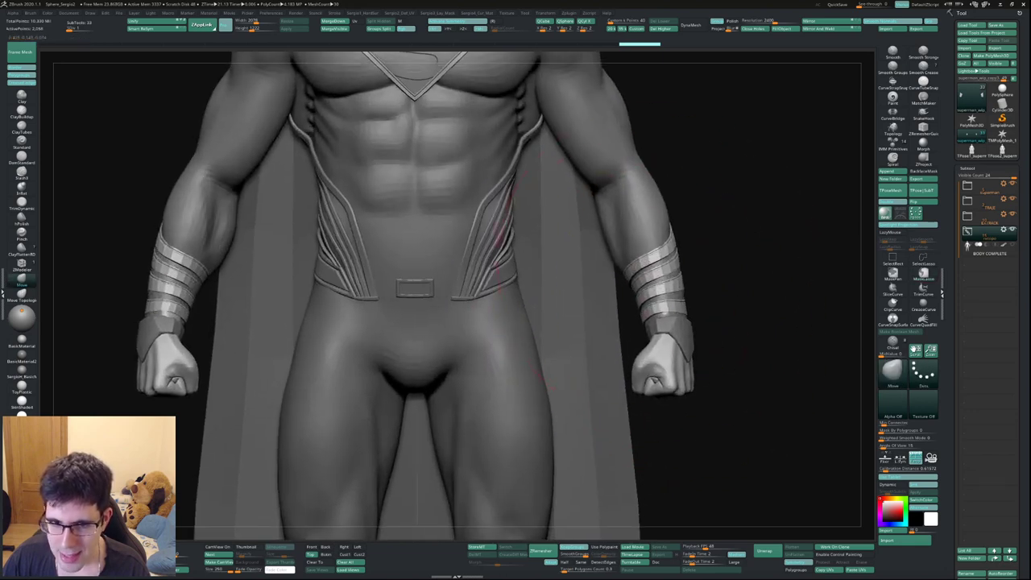
{"action": "scroll", "coordinate": [725, 314], "scroll_direction": "up", "scroll_amount": 2}
{"action": "scroll", "coordinate": [731, 295], "scroll_direction": "down", "scroll_amount": 1}
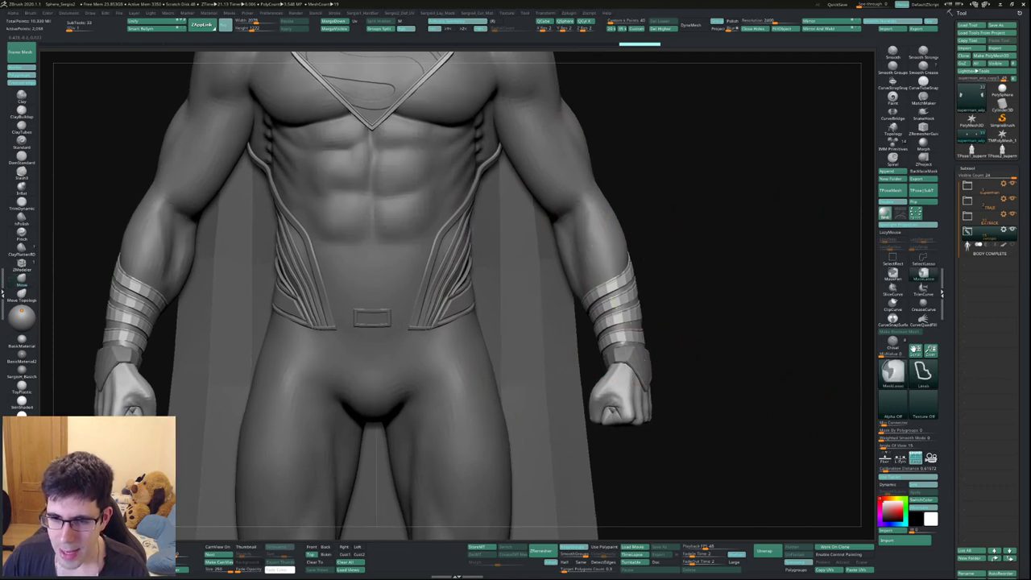
{"action": "scroll", "coordinate": [631, 292], "scroll_direction": "up", "scroll_amount": 4}
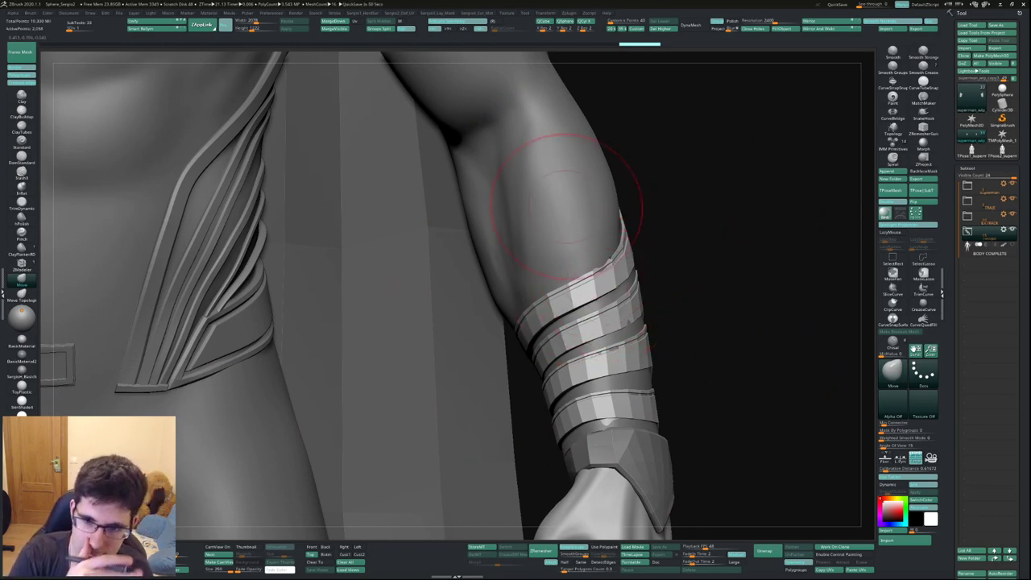
{"action": "mouse_move", "coordinate": [713, 211]}
{"action": "left_mouse_down"}
{"action": "mouse_move", "coordinate": [635, 257]}
{"action": "mouse_move", "coordinate": [644, 322]}
{"action": "left_mouse_up"}
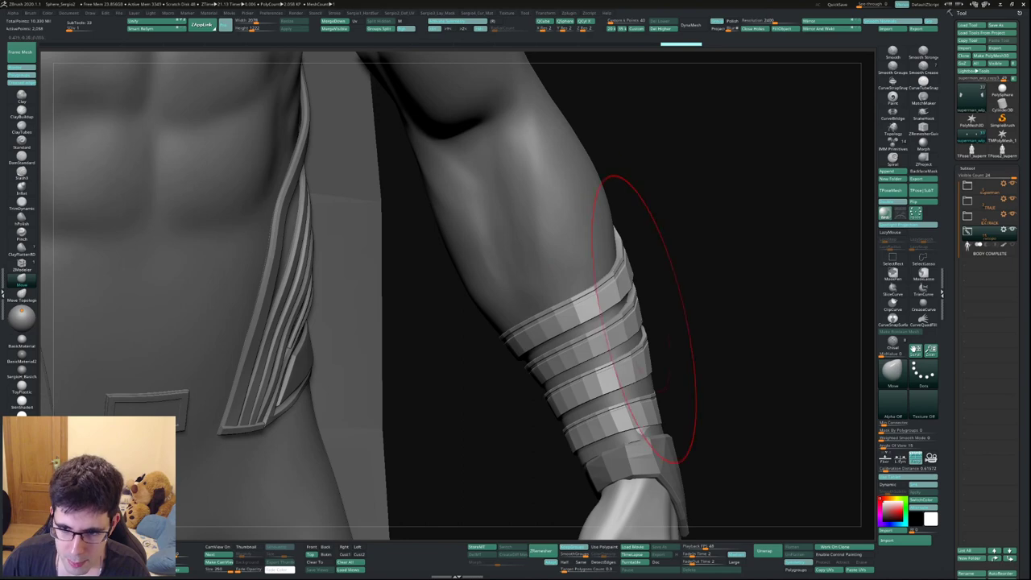
{"action": "mouse_move", "coordinate": [644, 311]}
{"action": "left_mouse_down"}
{"action": "mouse_move", "coordinate": [518, 276]}
{"action": "mouse_move", "coordinate": [556, 319]}
{"action": "mouse_move", "coordinate": [488, 350]}
{"action": "left_mouse_up"}
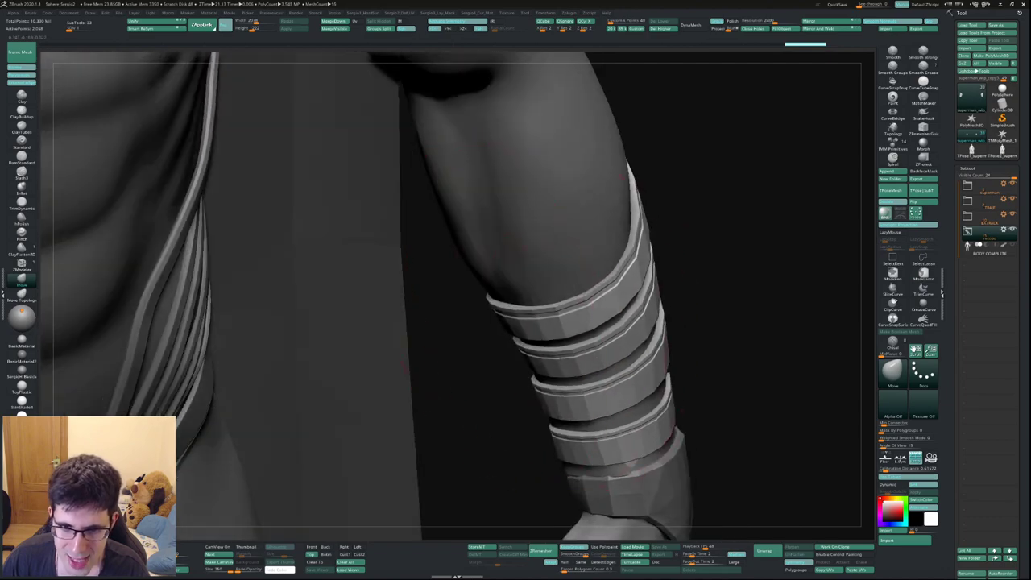
{"action": "left_click_drag", "start_coordinate": [555, 306], "coordinate": [654, 255]}
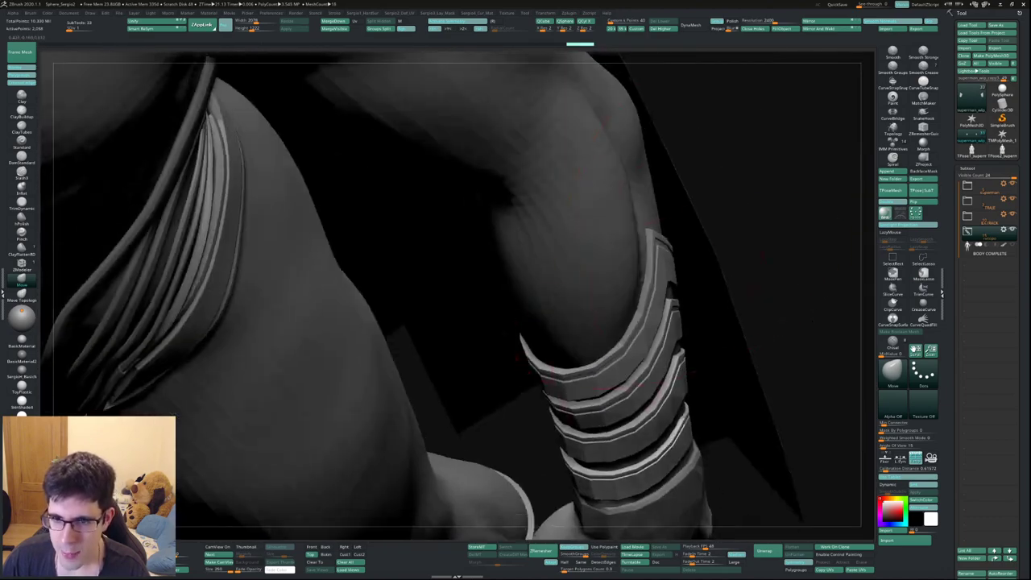
{"action": "mouse_move", "coordinate": [654, 254]}
{"action": "left_mouse_down"}
{"action": "mouse_move", "coordinate": [747, 253]}
{"action": "mouse_move", "coordinate": [753, 241]}
{"action": "left_mouse_up"}
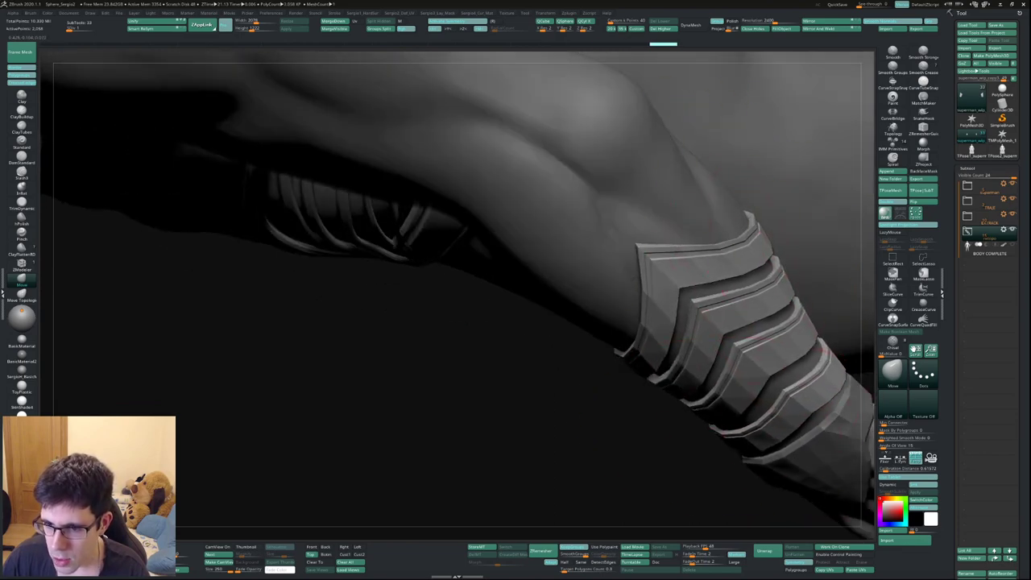
{"action": "left_click_drag", "start_coordinate": [403, 363], "coordinate": [685, 319]}
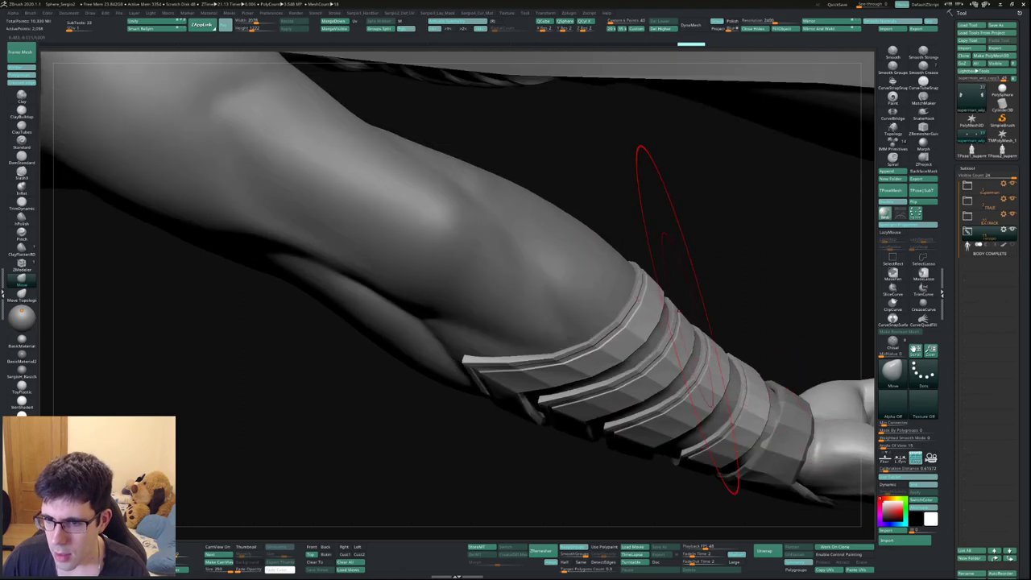
{"action": "mouse_move", "coordinate": [524, 483]}
{"action": "left_mouse_down"}
{"action": "mouse_move", "coordinate": [704, 329]}
{"action": "mouse_move", "coordinate": [691, 403]}
{"action": "mouse_move", "coordinate": [596, 435]}
{"action": "left_mouse_up"}
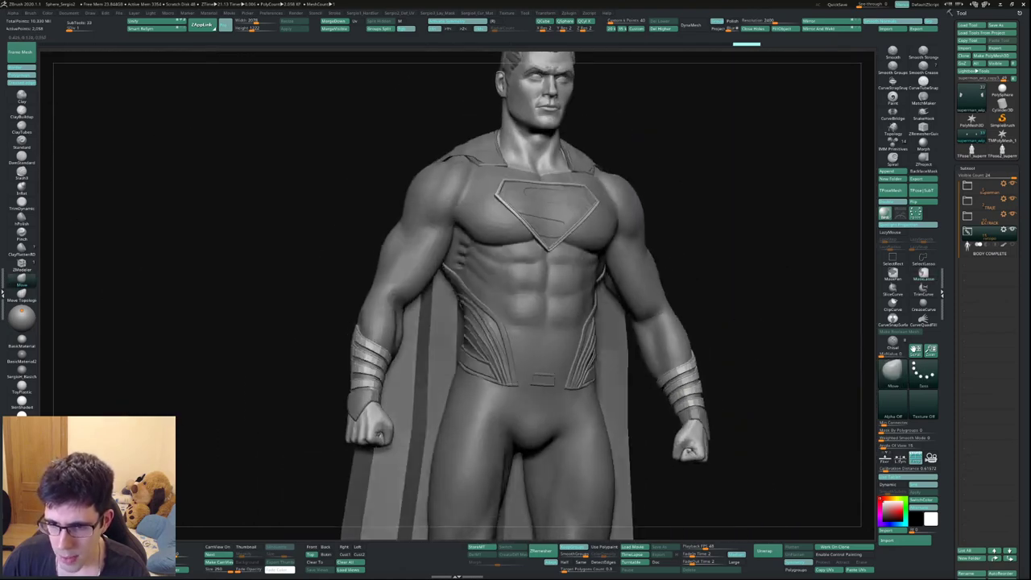
{"action": "left_click_drag", "start_coordinate": [693, 438], "coordinate": [699, 350]}
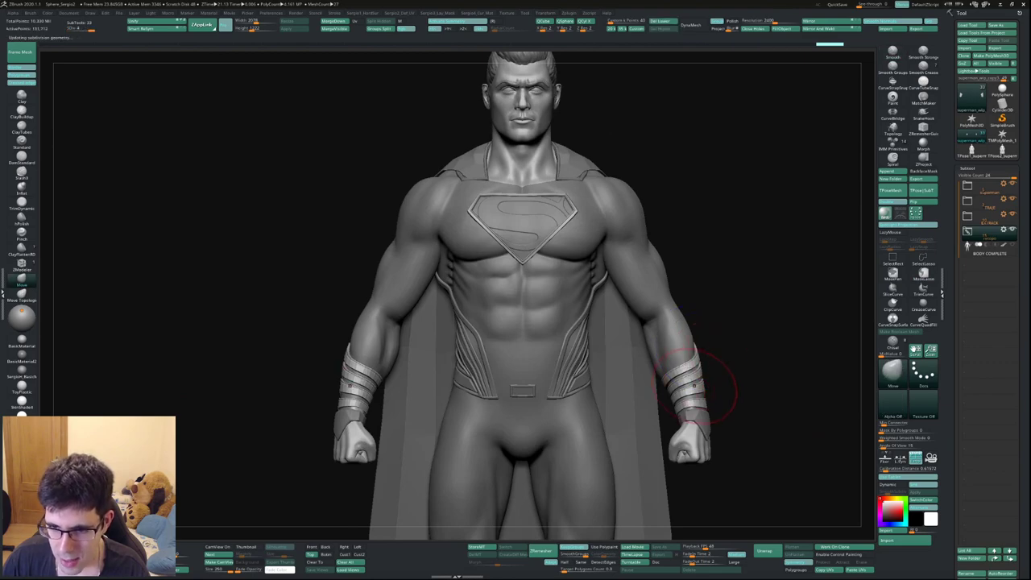
{"action": "right_click_drag", "start_coordinate": [695, 385], "coordinate": [709, 258], "text": "alt"}
{"action": "mouse_move", "coordinate": [608, 218]}
{"action": "right_mouse_down", "text": "alt"}
{"action": "mouse_move", "coordinate": [414, 230]}
{"action": "mouse_move", "coordinate": [448, 234]}
{"action": "mouse_move", "coordinate": [451, 202]}
{"action": "mouse_move", "coordinate": [553, 286]}
{"action": "mouse_move", "coordinate": [558, 322]}
{"action": "mouse_move", "coordinate": [488, 361]}
{"action": "mouse_move", "coordinate": [425, 287]}
{"action": "right_mouse_up", "text": "alt"}
Frame and orbit the figure, checking the chest emblem, then zoom in on the legs and boots
{"action": "key", "text": "f"}
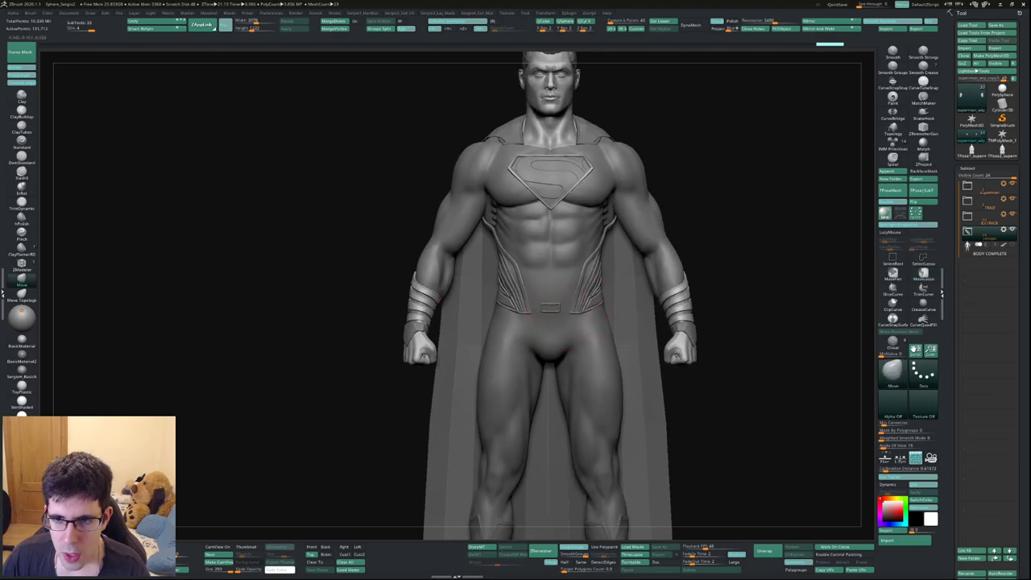
{"action": "left_click_drag", "start_coordinate": [725, 241], "coordinate": [790, 242]}
{"action": "left_click_drag", "start_coordinate": [724, 242], "coordinate": [773, 241], "text": "shift"}
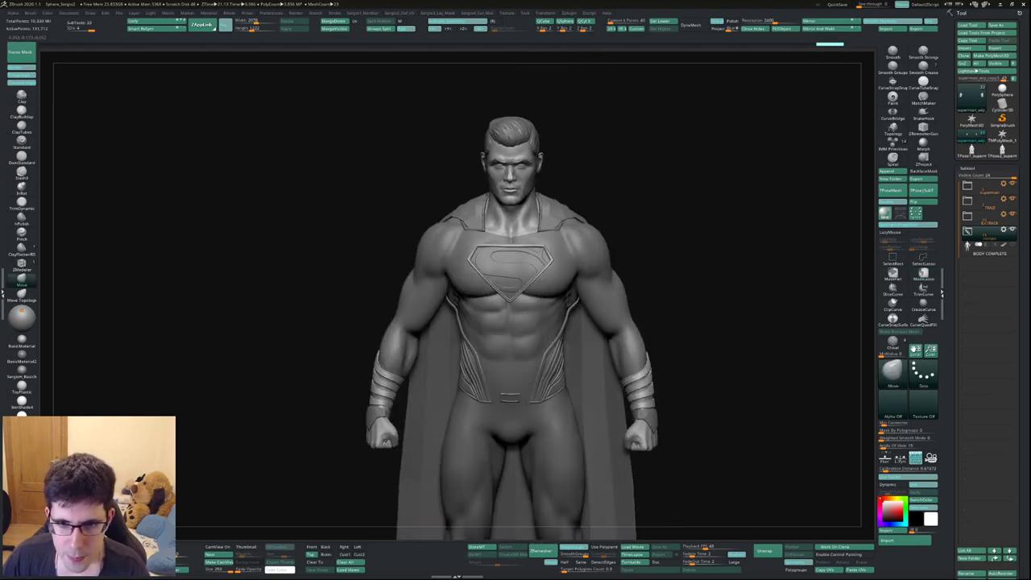
{"action": "key", "text": "f"}
{"action": "mouse_move", "coordinate": [556, 322]}
{"action": "right_mouse_down", "text": "ctrl"}
{"action": "mouse_move", "coordinate": [556, 201]}
{"action": "mouse_move", "coordinate": [556, 258]}
{"action": "right_mouse_up", "text": "ctrl"}
{"action": "right_click_drag", "start_coordinate": [532, 338], "coordinate": [532, 187], "text": "alt"}
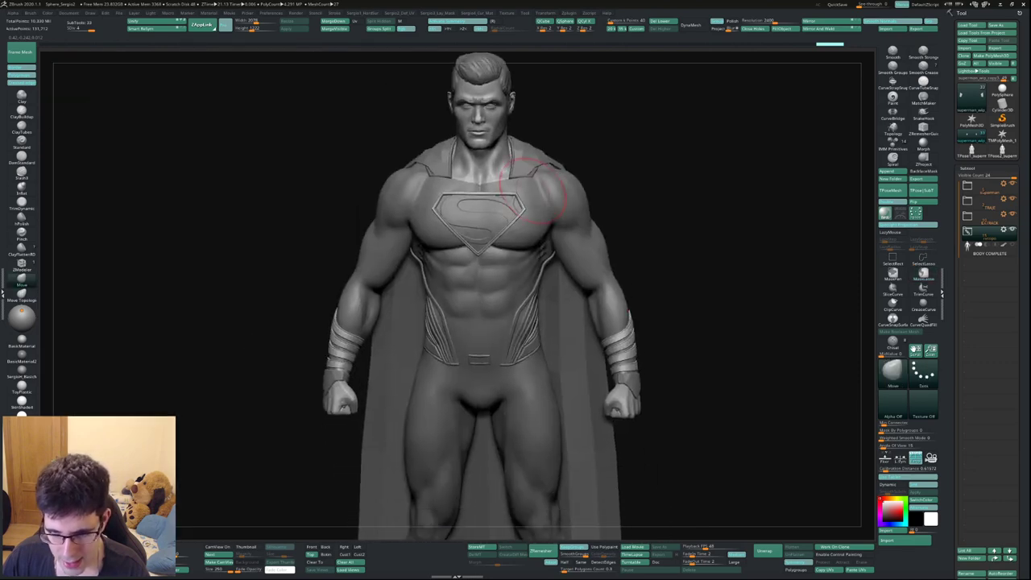
{"action": "mouse_move", "coordinate": [699, 265]}
{"action": "right_mouse_down"}
{"action": "mouse_move", "coordinate": [552, 379]}
{"action": "mouse_move", "coordinate": [472, 230]}
{"action": "mouse_move", "coordinate": [547, 326]}
{"action": "right_mouse_up"}
{"action": "mouse_move", "coordinate": [552, 363]}
{"action": "right_mouse_down", "text": "ctrl"}
{"action": "mouse_move", "coordinate": [612, 382]}
{"action": "mouse_move", "coordinate": [596, 371]}
{"action": "right_mouse_up", "text": "ctrl"}
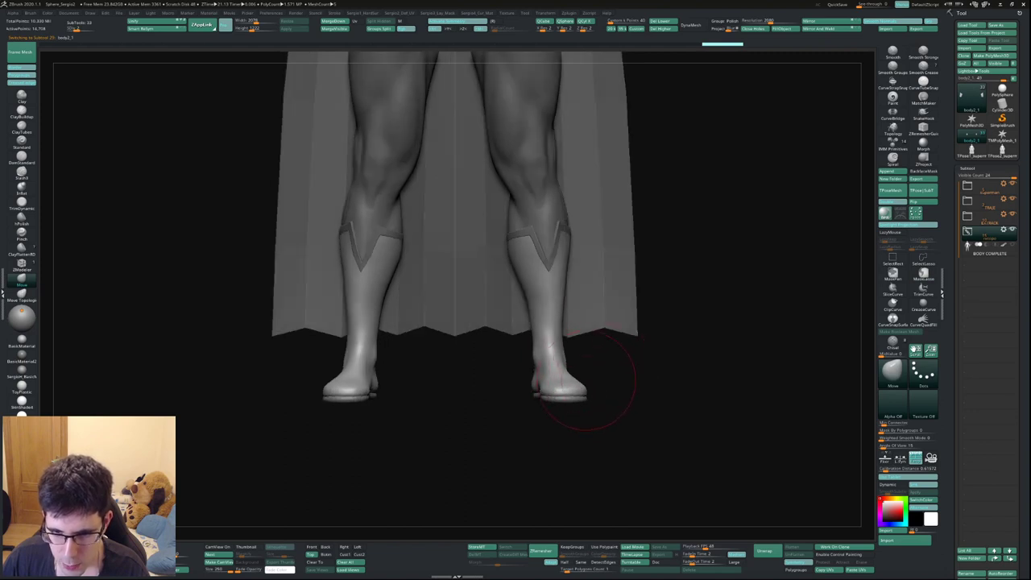
Select the boots, legs and V-shaped boot strap parts of the model
{"action": "left_click", "coordinate": [583, 378], "text": "alt"}
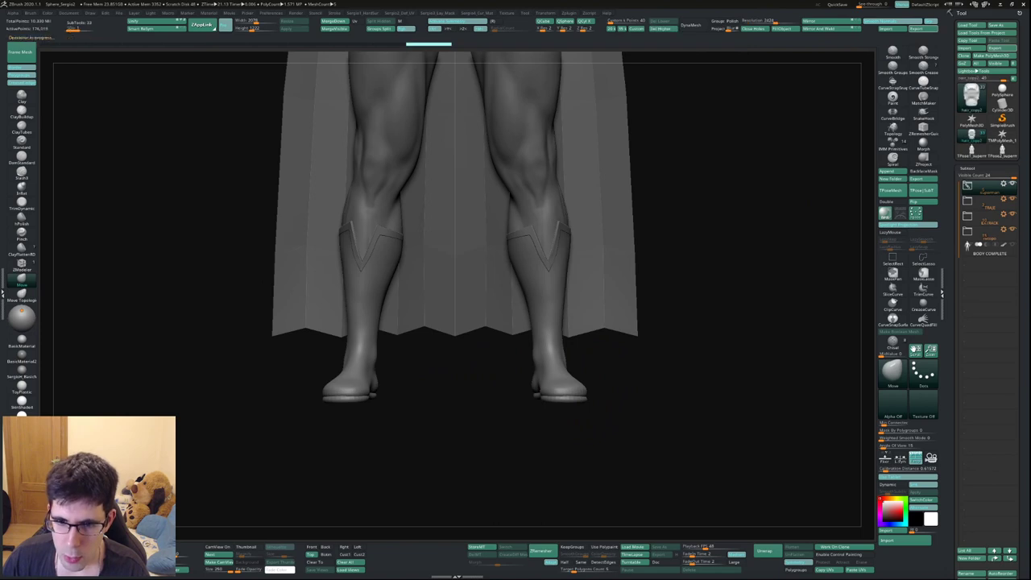
{"action": "left_click", "coordinate": [379, 161], "text": "alt"}
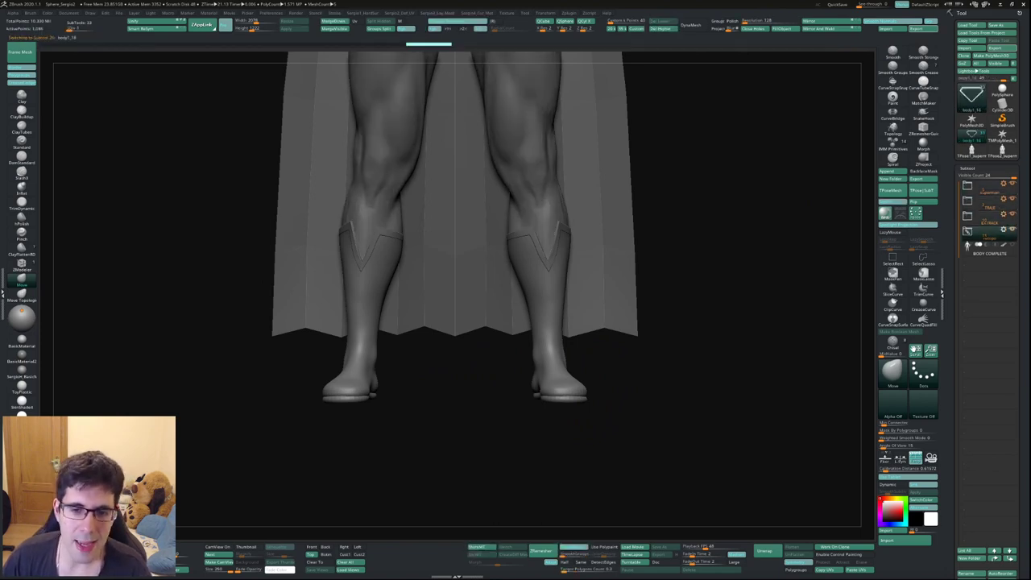
{"action": "left_click", "coordinate": [541, 235], "text": "alt"}
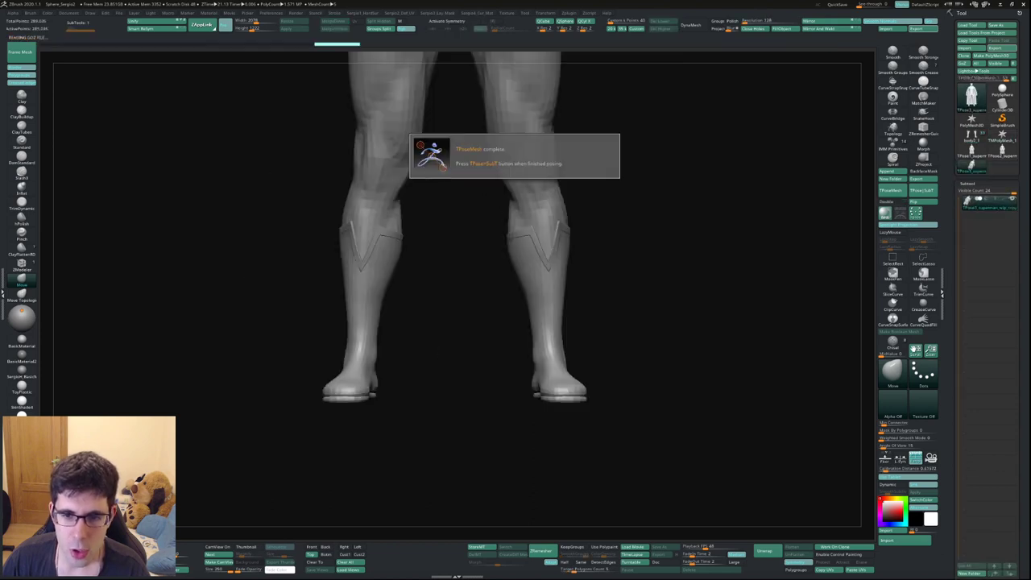
Mask the legs and place the Transpose gizmo on the right-hand boot, checking it from the side
{"action": "key", "text": "ctrl"}
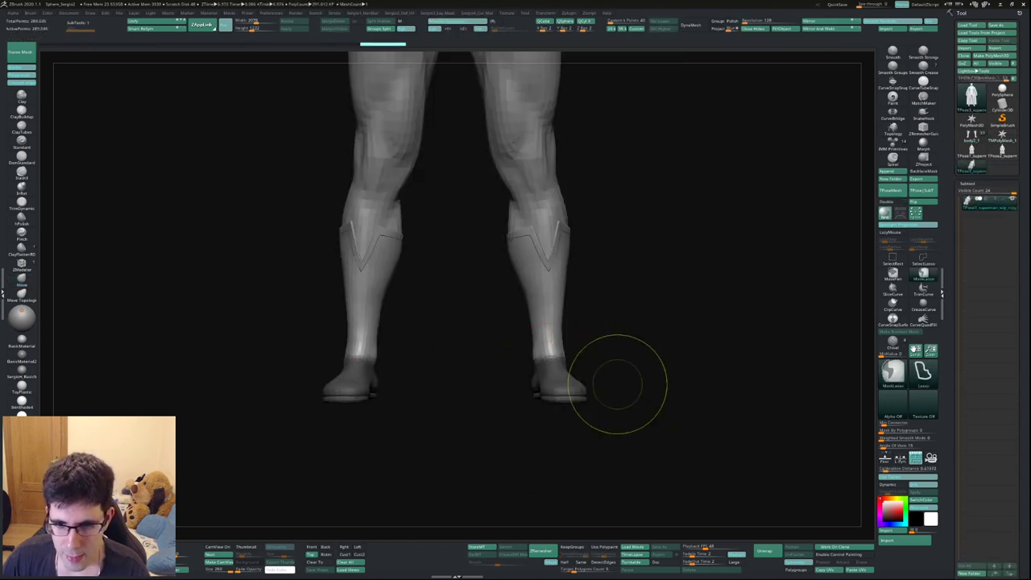
{"action": "key", "text": "ctrl+d"}
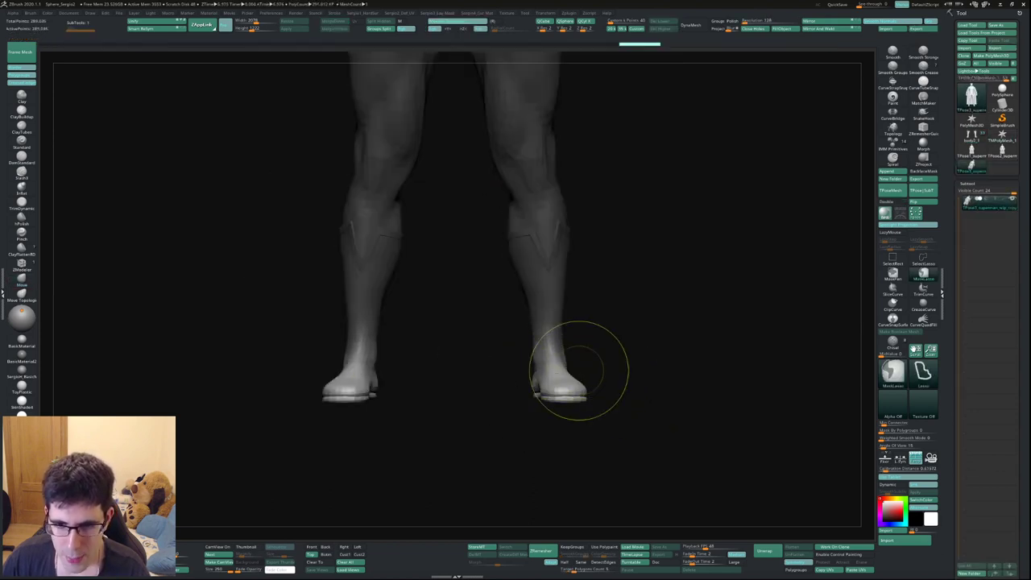
{"action": "key", "text": "w"}
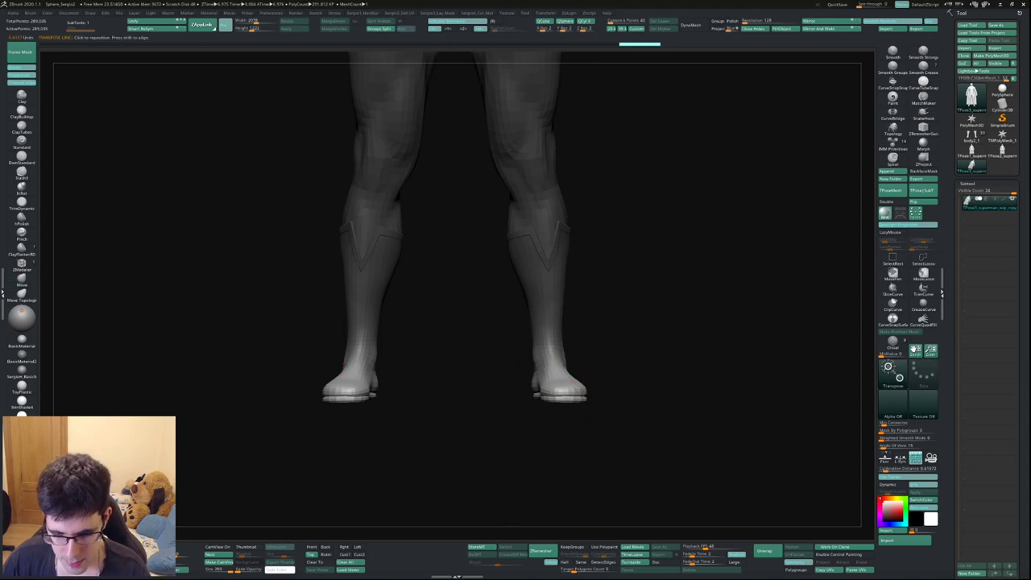
{"action": "left_click", "coordinate": [553, 355]}
{"action": "left_click_drag", "start_coordinate": [709, 362], "coordinate": [790, 362]}
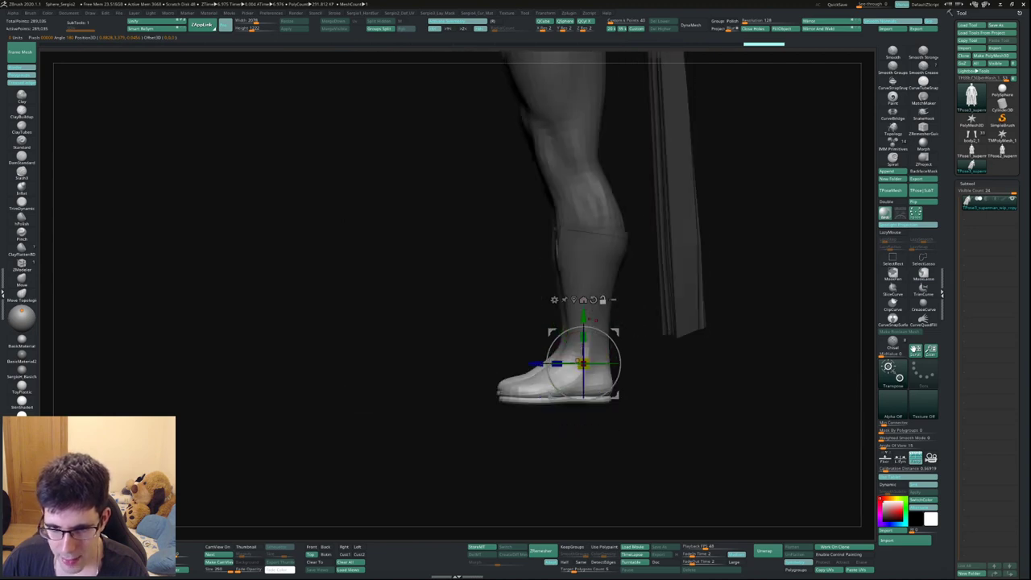
{"action": "left_click_drag", "start_coordinate": [636, 306], "coordinate": [386, 363]}
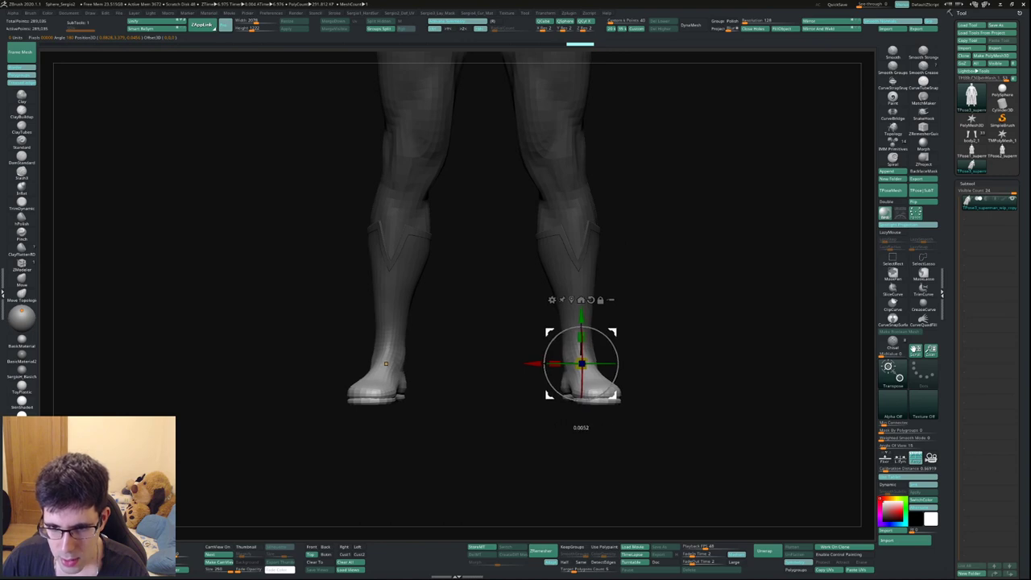
Return to sculpt mode, reframe the detailed figure and select the cape subtool
{"action": "key", "text": "q"}
{"action": "key", "text": "f"}
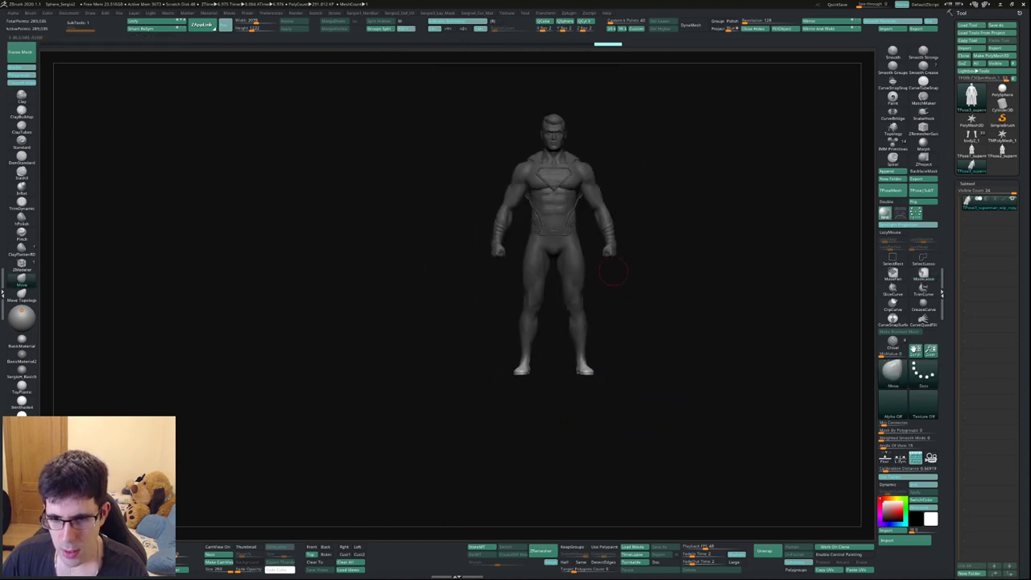
{"action": "mouse_move", "coordinate": [644, 432]}
{"action": "left_mouse_down"}
{"action": "mouse_move", "coordinate": [644, 515]}
{"action": "mouse_move", "coordinate": [603, 341]}
{"action": "mouse_move", "coordinate": [610, 392]}
{"action": "mouse_move", "coordinate": [640, 364]}
{"action": "left_mouse_up"}
{"action": "scroll", "coordinate": [603, 341], "scroll_direction": "up", "scroll_amount": 5}
{"action": "key", "text": "f"}
{"action": "scroll", "coordinate": [610, 356], "scroll_direction": "up", "scroll_amount": 2}
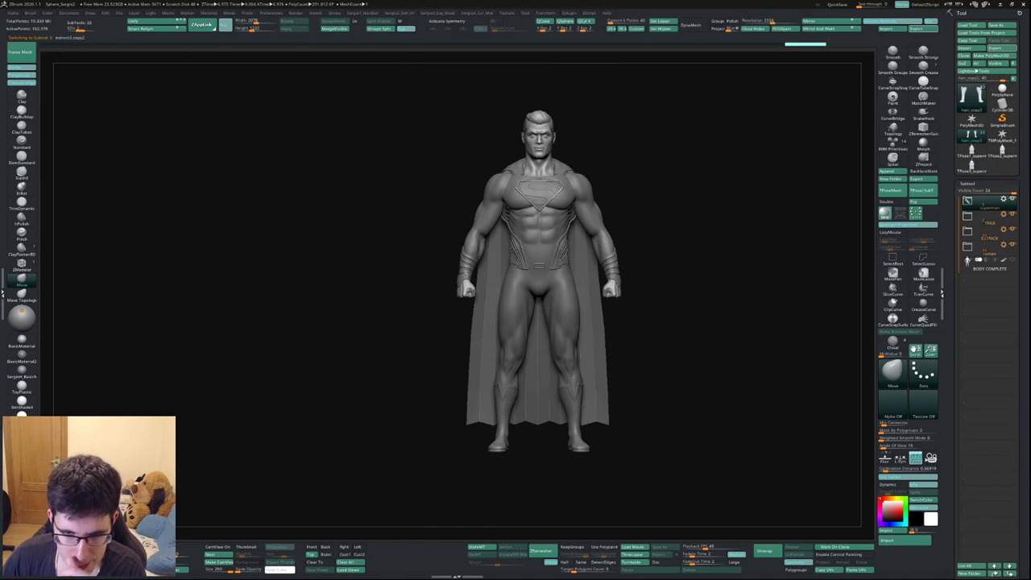
{"action": "left_click", "coordinate": [986, 245]}
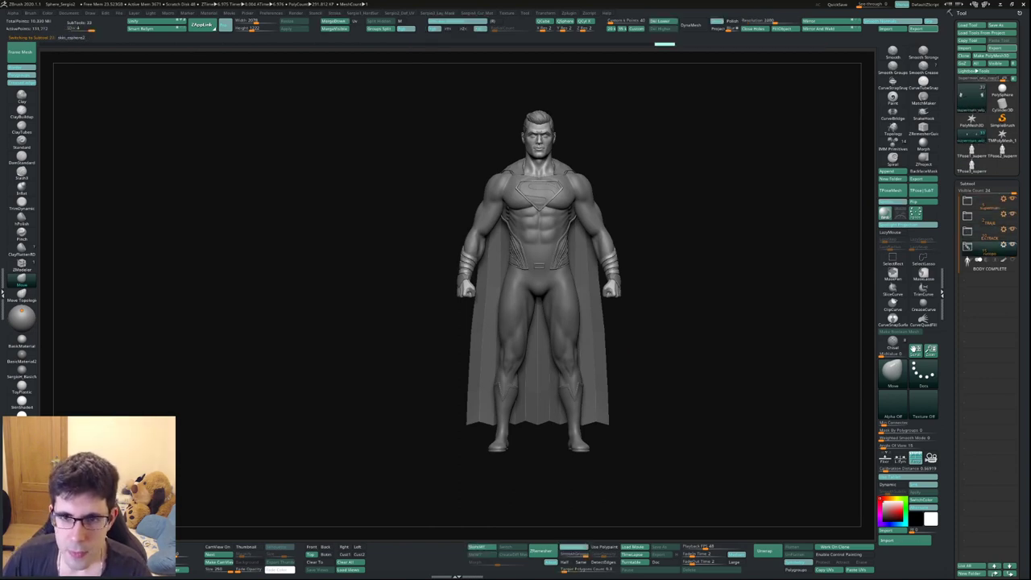
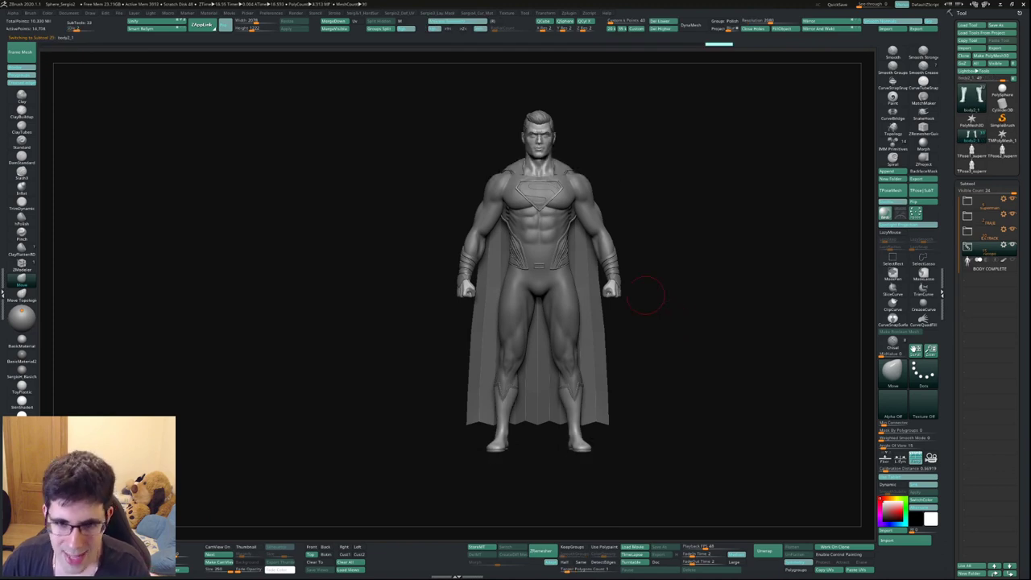
Frame the torso and hips, then isolate the belt side pieces with Shift+F
{"action": "mouse_move", "coordinate": [646, 295]}
{"action": "left_mouse_down"}
{"action": "mouse_move", "coordinate": [685, 298]}
{"action": "mouse_move", "coordinate": [685, 241]}
{"action": "left_mouse_up"}
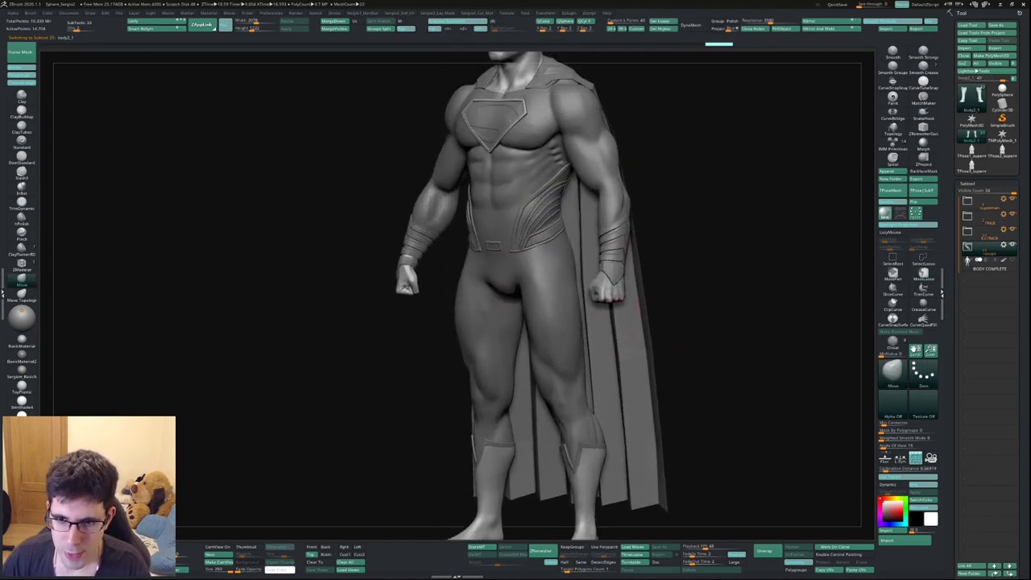
{"action": "left_click_drag", "start_coordinate": [626, 308], "coordinate": [625, 338], "text": "alt"}
{"action": "mouse_move", "coordinate": [552, 231]}
{"action": "left_mouse_down", "text": "alt"}
{"action": "mouse_move", "coordinate": [472, 277]}
{"action": "mouse_move", "coordinate": [472, 201]}
{"action": "left_mouse_up", "text": "alt"}
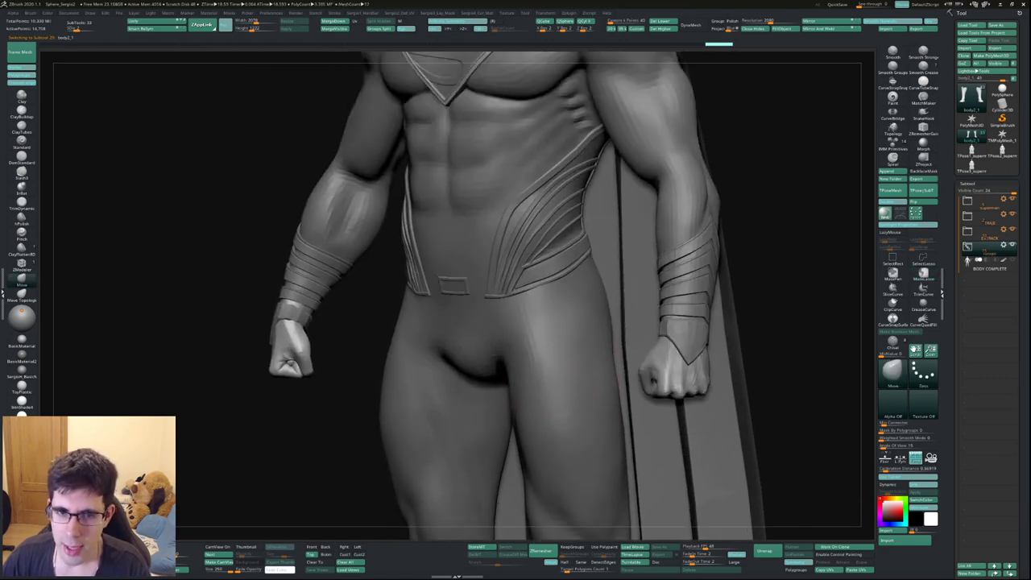
{"action": "mouse_move", "coordinate": [484, 322]}
{"action": "left_mouse_down"}
{"action": "mouse_move", "coordinate": [437, 322]}
{"action": "mouse_move", "coordinate": [556, 354]}
{"action": "left_mouse_up"}
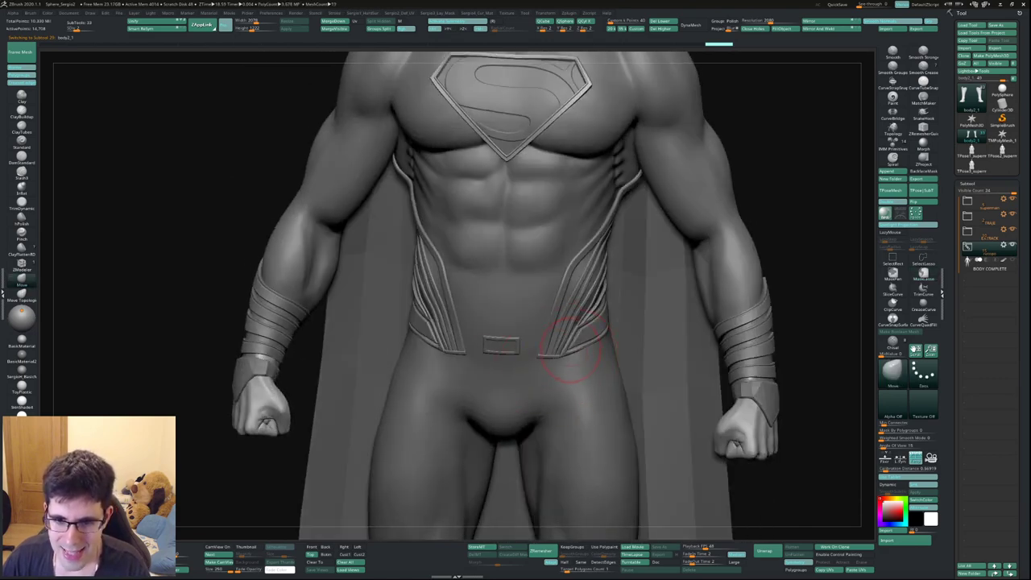
{"action": "left_click", "coordinate": [580, 319], "text": "alt"}
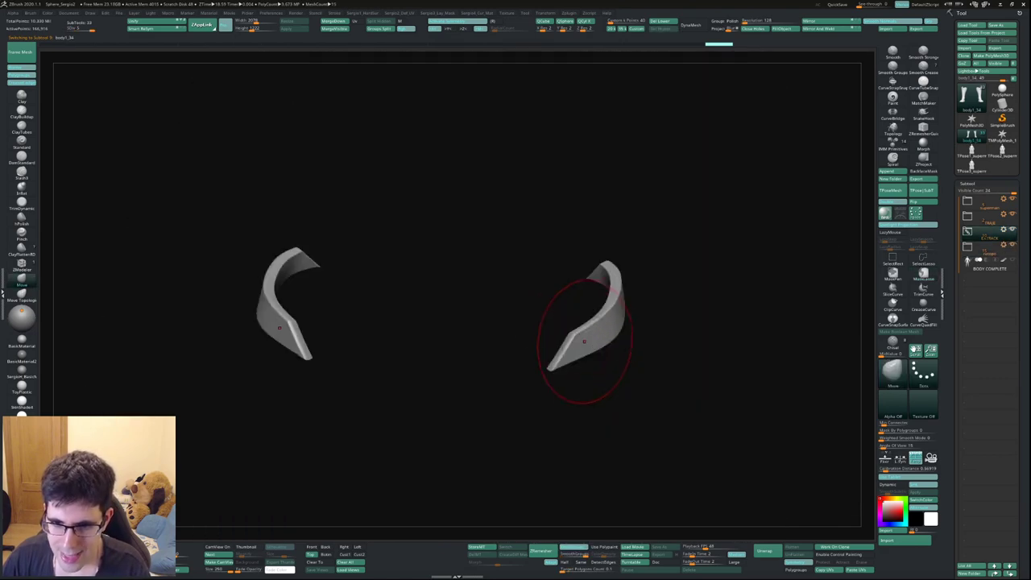
{"action": "key", "text": "shift+f"}
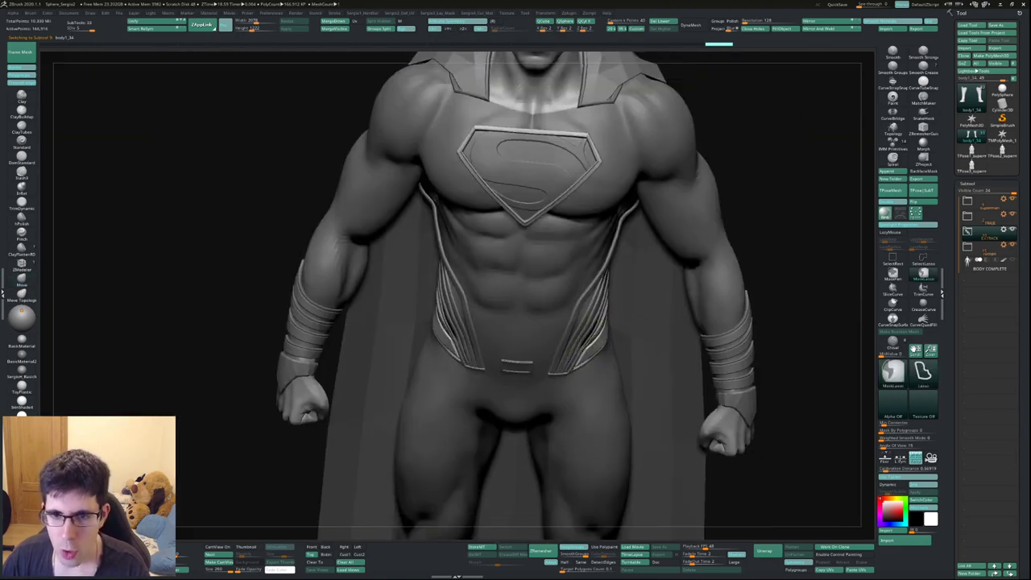
Bring back the full figure, select the Move brush (BMV), and review it in three-quarter view
{"action": "key", "text": "b"}
{"action": "key", "text": "m"}
{"action": "key", "text": "v"}
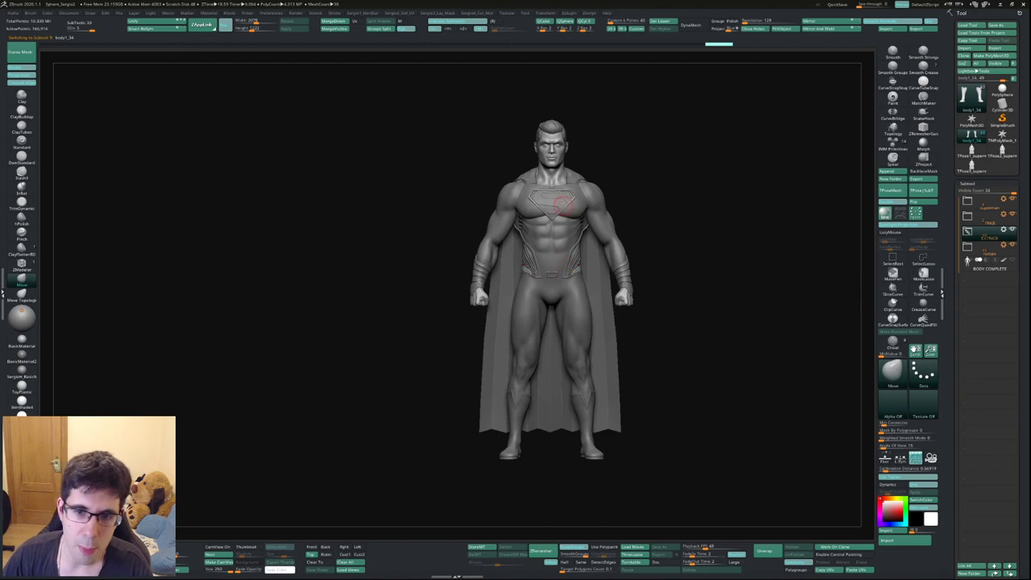
{"action": "left_click_drag", "start_coordinate": [668, 253], "coordinate": [574, 198]}
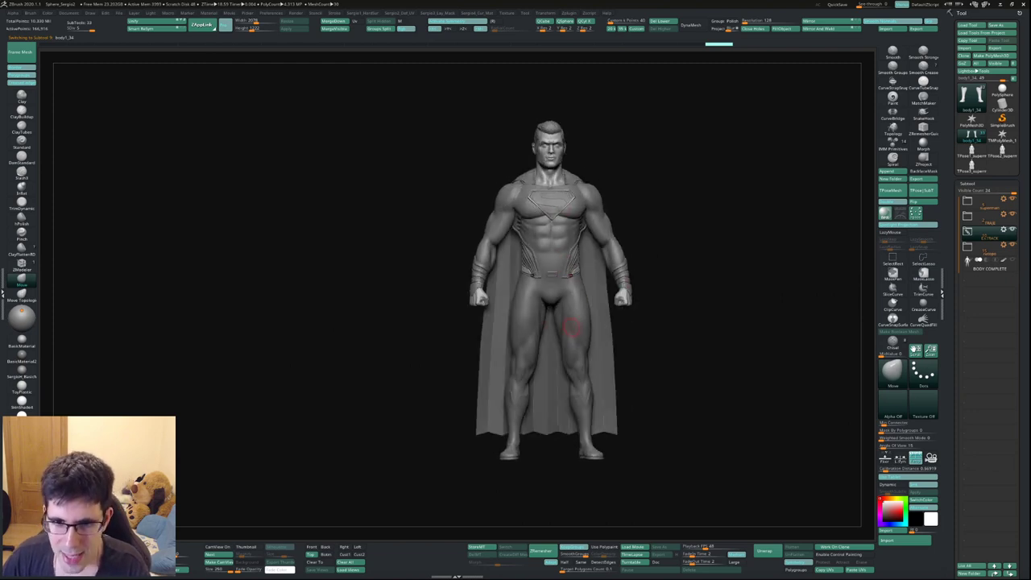
{"action": "scroll", "coordinate": [575, 357], "scroll_direction": "up", "scroll_amount": 5}
{"action": "scroll", "coordinate": [572, 320], "scroll_direction": "up", "scroll_amount": 2}
{"action": "right_click_drag", "start_coordinate": [573, 322], "coordinate": [565, 323]}
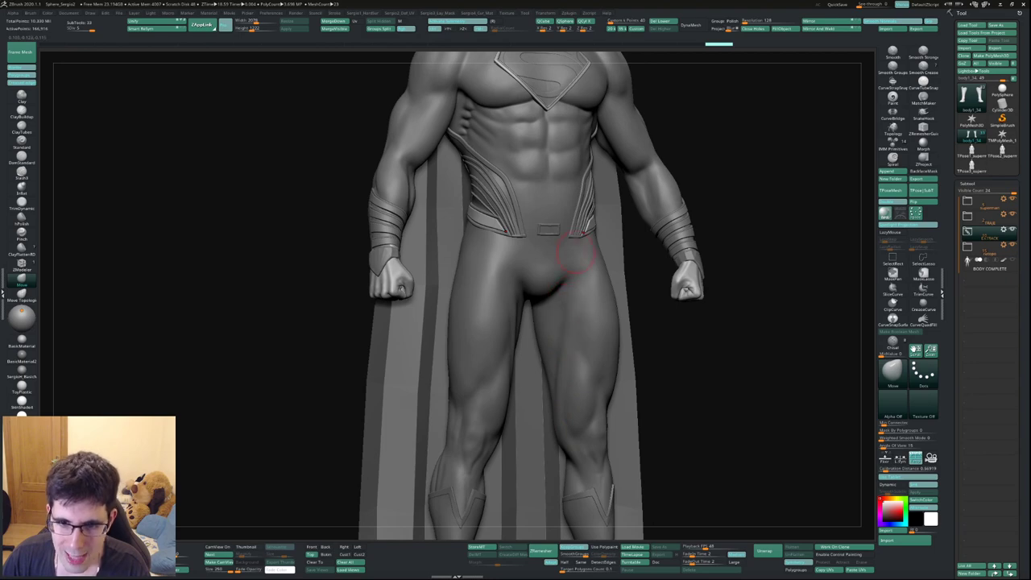
{"action": "mouse_move", "coordinate": [575, 254]}
{"action": "right_mouse_down"}
{"action": "mouse_move", "coordinate": [564, 318]}
{"action": "mouse_move", "coordinate": [483, 306]}
{"action": "mouse_move", "coordinate": [487, 287]}
{"action": "right_mouse_up"}
{"action": "scroll", "coordinate": [568, 311], "scroll_direction": "down", "scroll_amount": 4}
Solo the body subtool and check the hip from side and front views
{"action": "left_click", "coordinate": [507, 310], "text": "alt"}
{"action": "scroll", "coordinate": [489, 294], "scroll_direction": "up", "scroll_amount": 3}
{"action": "left_click", "coordinate": [506, 299], "text": "alt"}
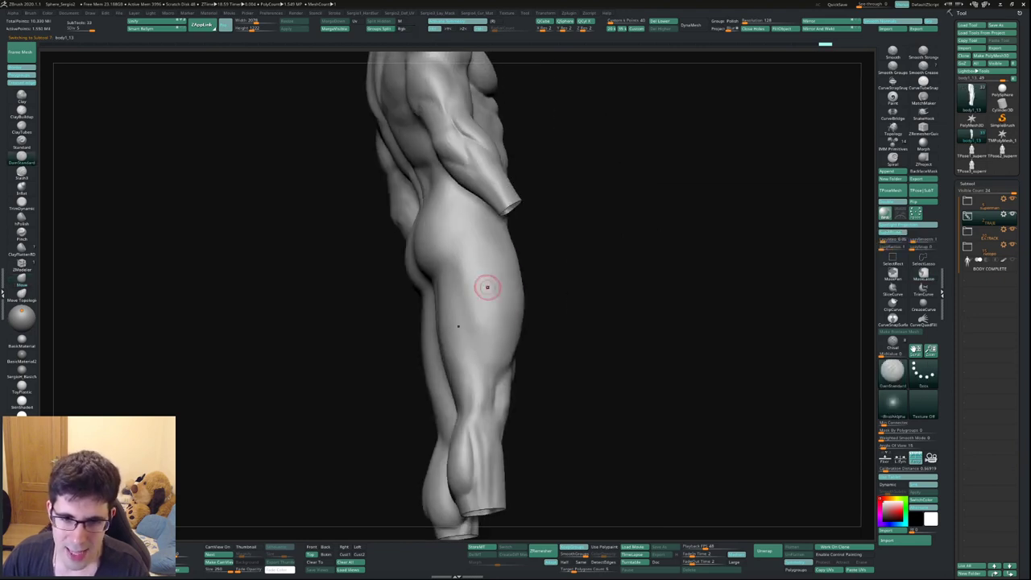
{"action": "right_click_drag", "start_coordinate": [480, 393], "coordinate": [592, 304]}
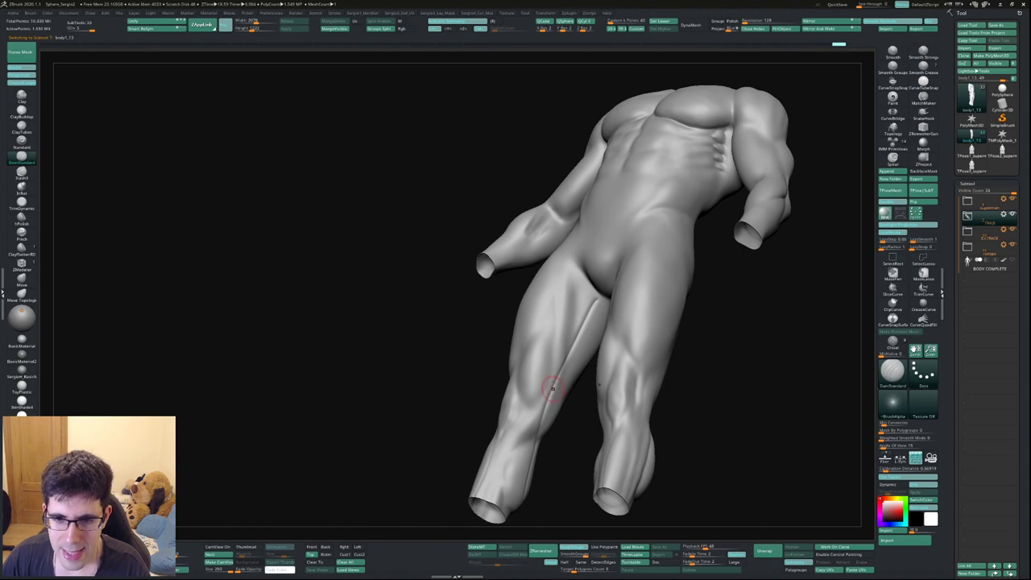
{"action": "mouse_move", "coordinate": [553, 390]}
{"action": "right_mouse_down", "text": "shift"}
{"action": "mouse_move", "coordinate": [572, 419]}
{"action": "mouse_move", "coordinate": [575, 338]}
{"action": "right_mouse_up", "text": "shift"}
Unhide the head and cape and review the whole framed figure from several angles
{"action": "key", "text": "alt+s"}
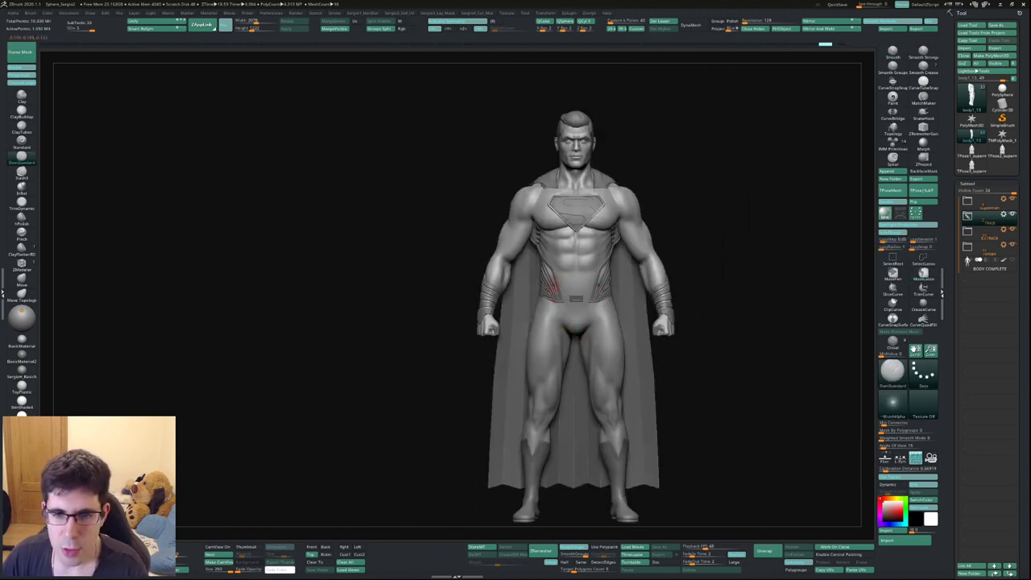
{"action": "mouse_move", "coordinate": [575, 283]}
{"action": "right_mouse_down", "text": "ctrl"}
{"action": "mouse_move", "coordinate": [575, 242]}
{"action": "mouse_move", "coordinate": [516, 423]}
{"action": "right_mouse_up", "text": "ctrl"}
{"action": "mouse_move", "coordinate": [542, 338]}
{"action": "right_mouse_down", "text": "ctrl"}
{"action": "mouse_move", "coordinate": [541, 370]}
{"action": "mouse_move", "coordinate": [644, 362]}
{"action": "mouse_move", "coordinate": [524, 354]}
{"action": "mouse_move", "coordinate": [538, 339]}
{"action": "mouse_move", "coordinate": [583, 330]}
{"action": "mouse_move", "coordinate": [552, 322]}
{"action": "right_mouse_up", "text": "ctrl"}
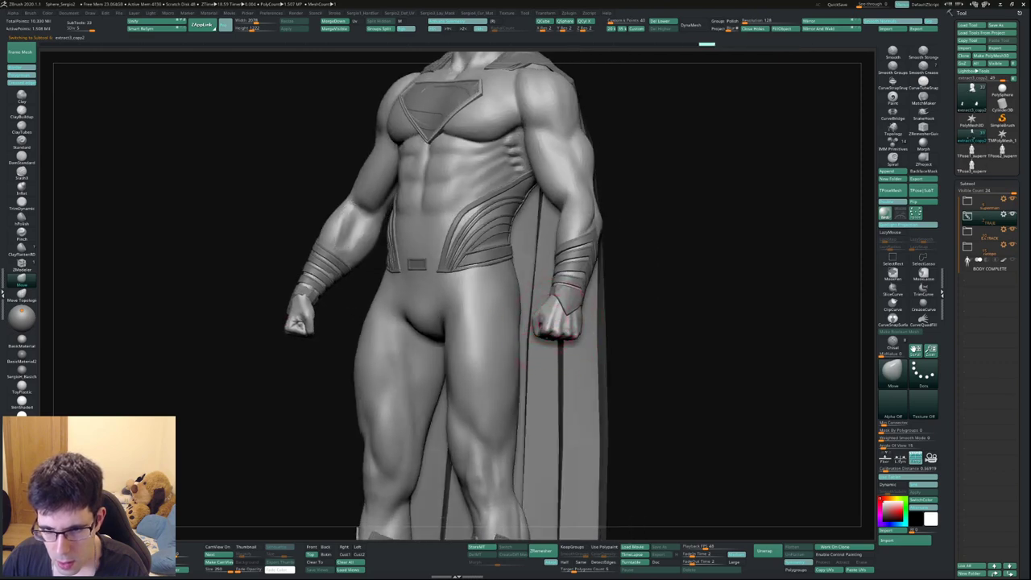
{"action": "key", "text": "f"}
{"action": "mouse_move", "coordinate": [562, 311]}
{"action": "right_mouse_down"}
{"action": "mouse_move", "coordinate": [577, 284]}
{"action": "mouse_move", "coordinate": [572, 378]}
{"action": "mouse_move", "coordinate": [572, 306]}
{"action": "mouse_move", "coordinate": [555, 306]}
{"action": "right_mouse_up"}
{"action": "mouse_move", "coordinate": [467, 354]}
{"action": "right_mouse_down"}
{"action": "mouse_move", "coordinate": [507, 357]}
{"action": "mouse_move", "coordinate": [518, 345]}
{"action": "mouse_move", "coordinate": [509, 311]}
{"action": "mouse_move", "coordinate": [540, 299]}
{"action": "right_mouse_up"}
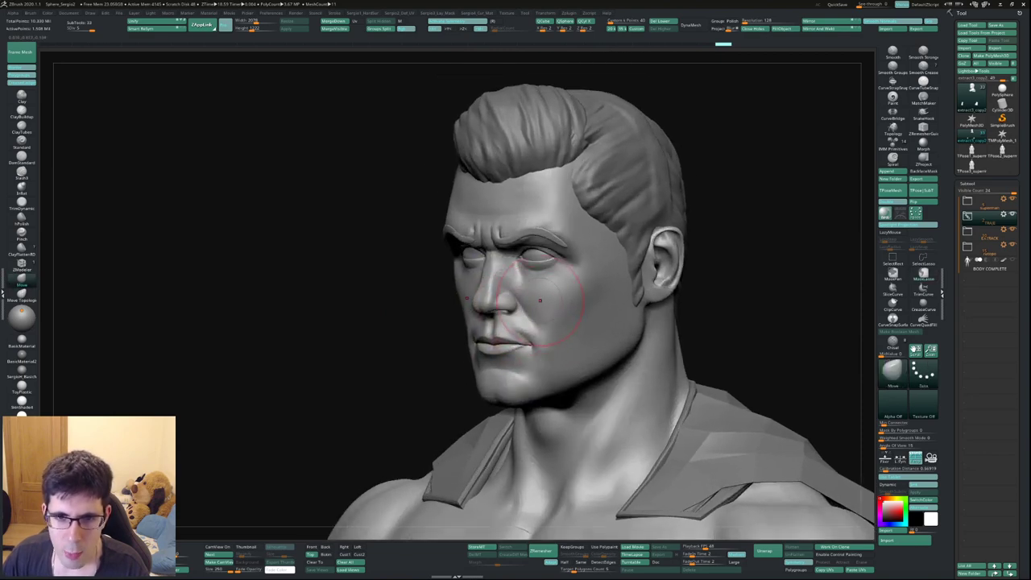
Solo the bald head subtool, hiding hair and suit, and inspect the bust in profile and three-quarter
{"action": "left_click", "coordinate": [479, 213], "text": "ctrl+shift"}
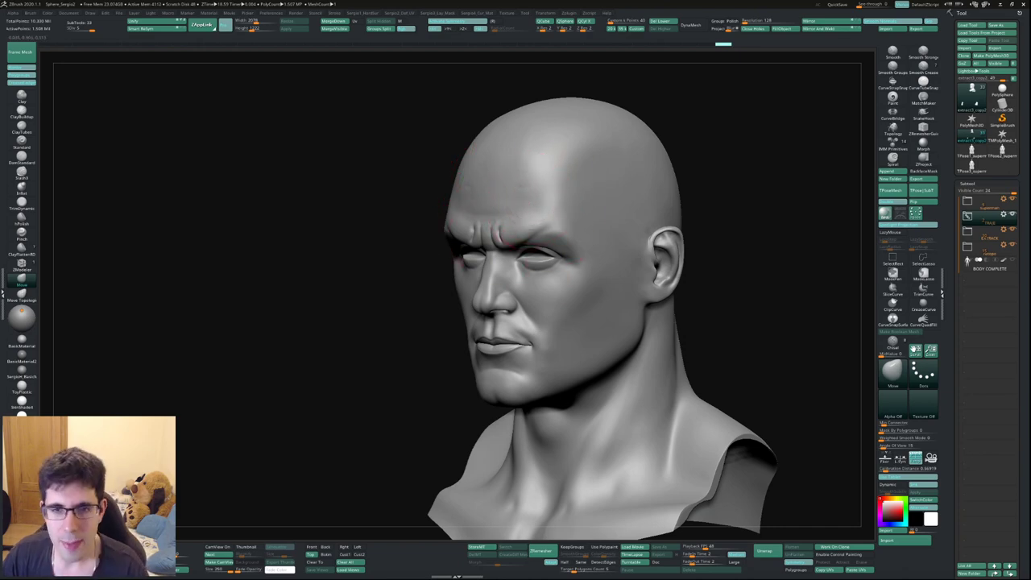
{"action": "mouse_move", "coordinate": [549, 190]}
{"action": "right_mouse_down"}
{"action": "mouse_move", "coordinate": [491, 194]}
{"action": "mouse_move", "coordinate": [537, 213]}
{"action": "mouse_move", "coordinate": [530, 226]}
{"action": "right_mouse_up"}
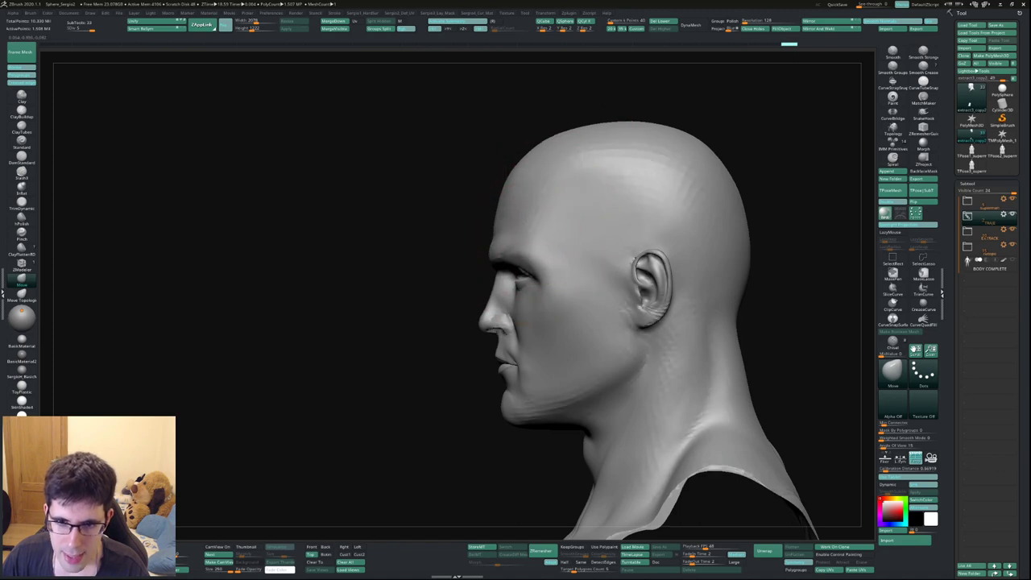
{"action": "mouse_move", "coordinate": [547, 194]}
{"action": "right_mouse_down"}
{"action": "mouse_move", "coordinate": [529, 233]}
{"action": "mouse_move", "coordinate": [463, 232]}
{"action": "mouse_move", "coordinate": [447, 165]}
{"action": "right_mouse_up"}
{"action": "key", "text": "space"}
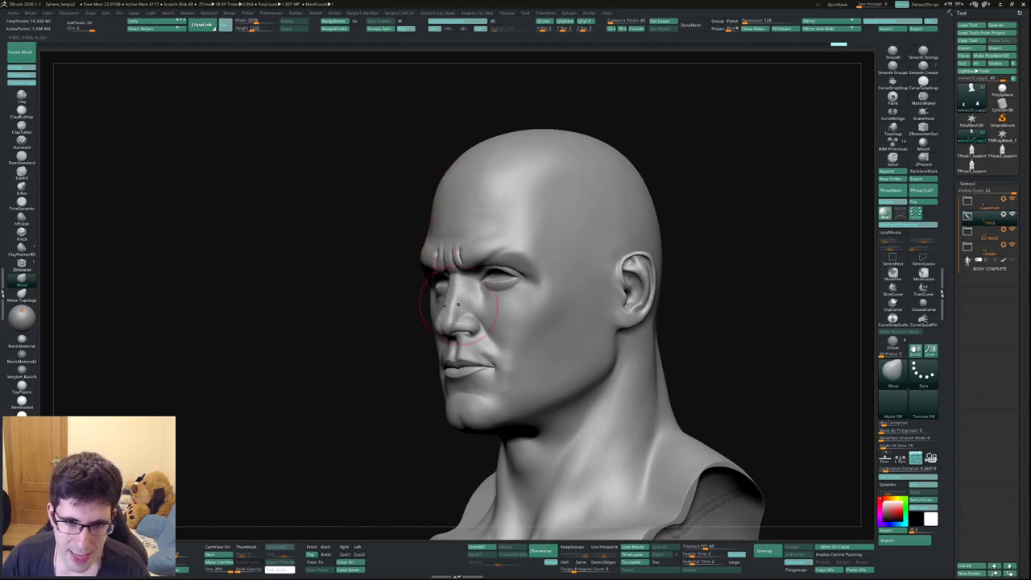
{"action": "mouse_move", "coordinate": [458, 304]}
{"action": "right_mouse_down"}
{"action": "mouse_move", "coordinate": [411, 313]}
{"action": "mouse_move", "coordinate": [533, 310]}
{"action": "right_mouse_up"}
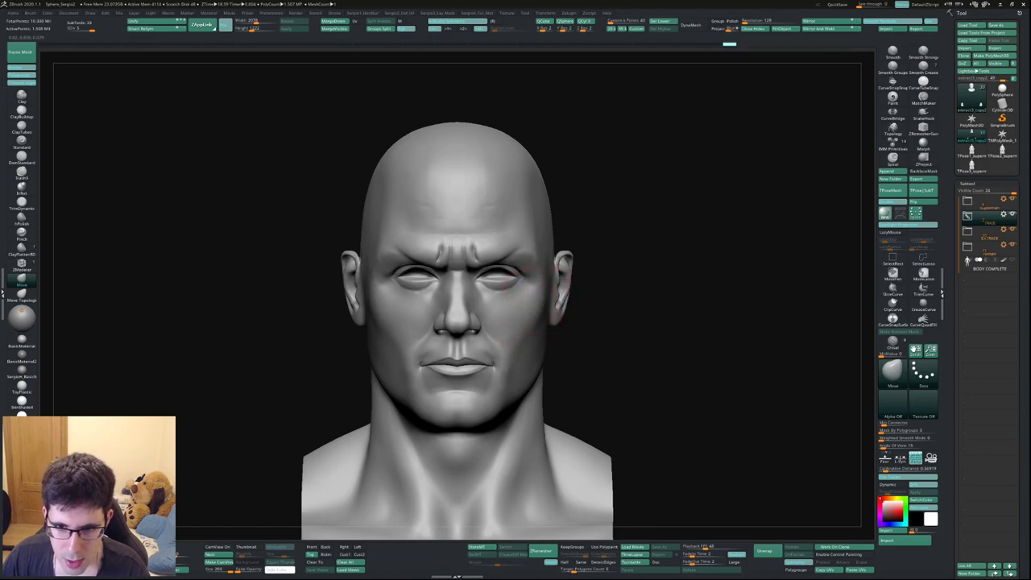
Bring up the brush palette and zoom in on the bald head, checking three-quarter, front and profile views
{"action": "right_click_drag", "start_coordinate": [523, 274], "coordinate": [491, 337]}
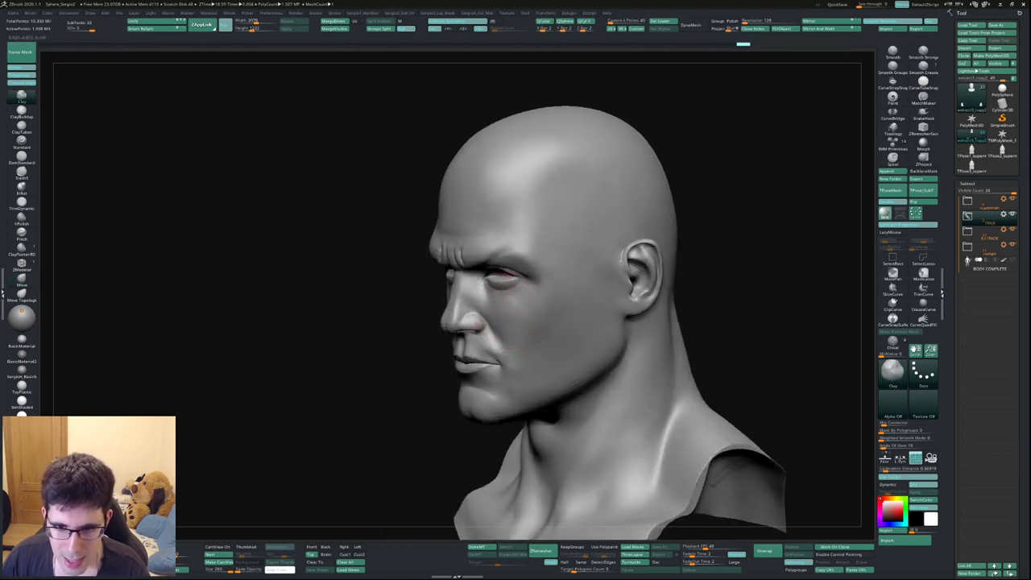
{"action": "right_click_drag", "start_coordinate": [522, 298], "coordinate": [421, 315]}
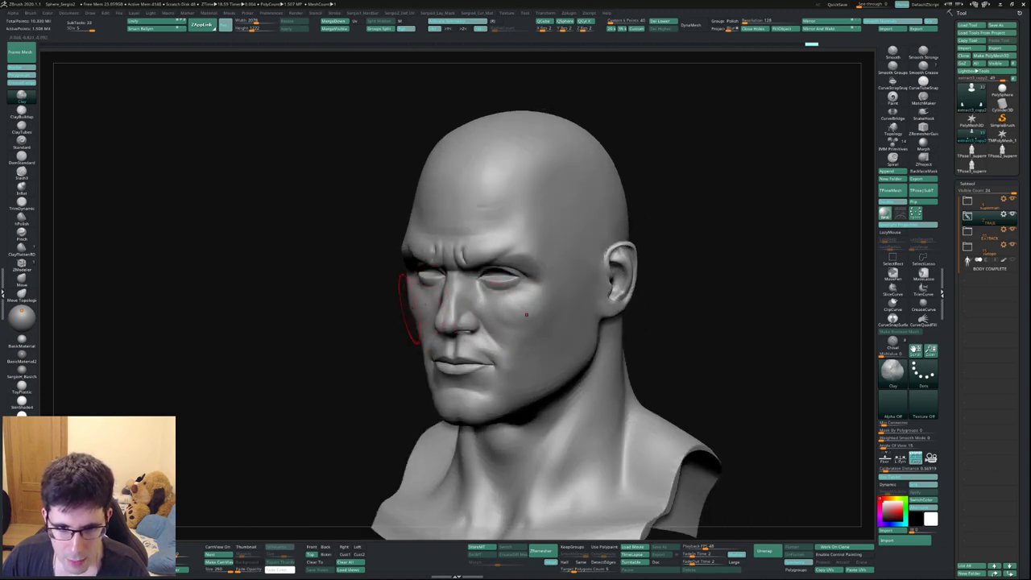
{"action": "mouse_move", "coordinate": [523, 330]}
{"action": "right_mouse_down"}
{"action": "mouse_move", "coordinate": [501, 323]}
{"action": "mouse_move", "coordinate": [551, 330]}
{"action": "right_mouse_up"}
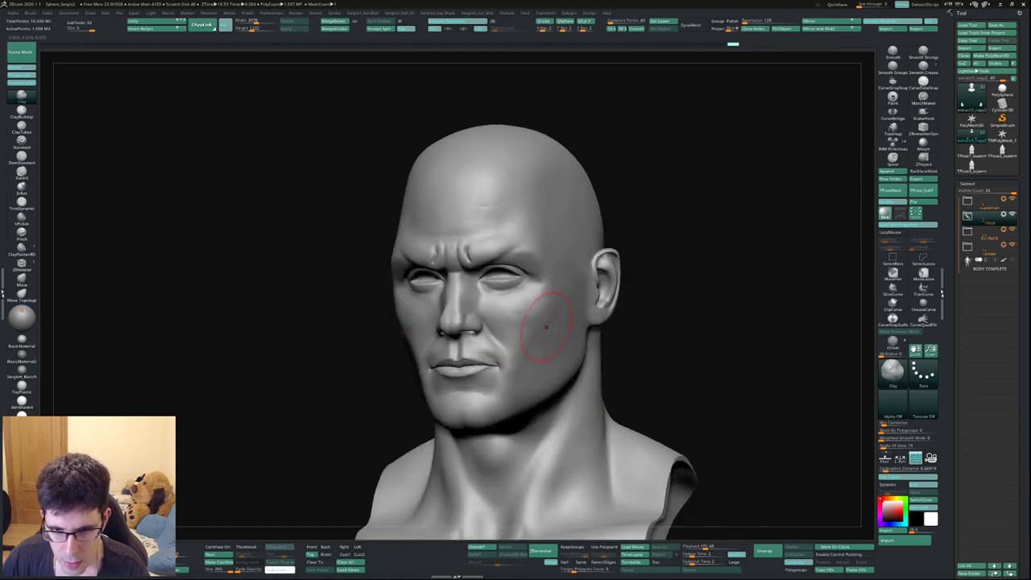
{"action": "key", "text": "space"}
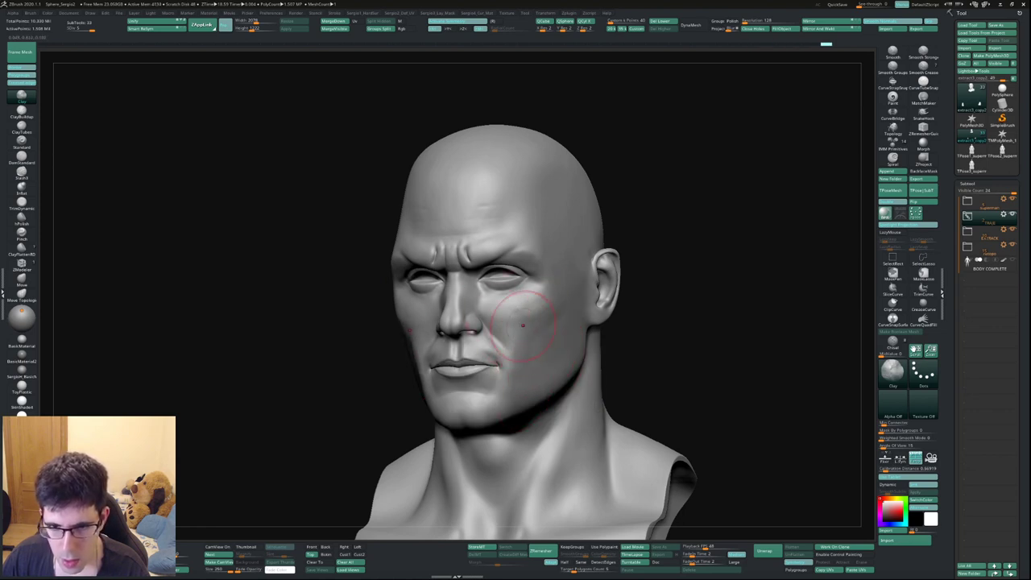
{"action": "right_click_drag", "start_coordinate": [535, 315], "coordinate": [476, 348]}
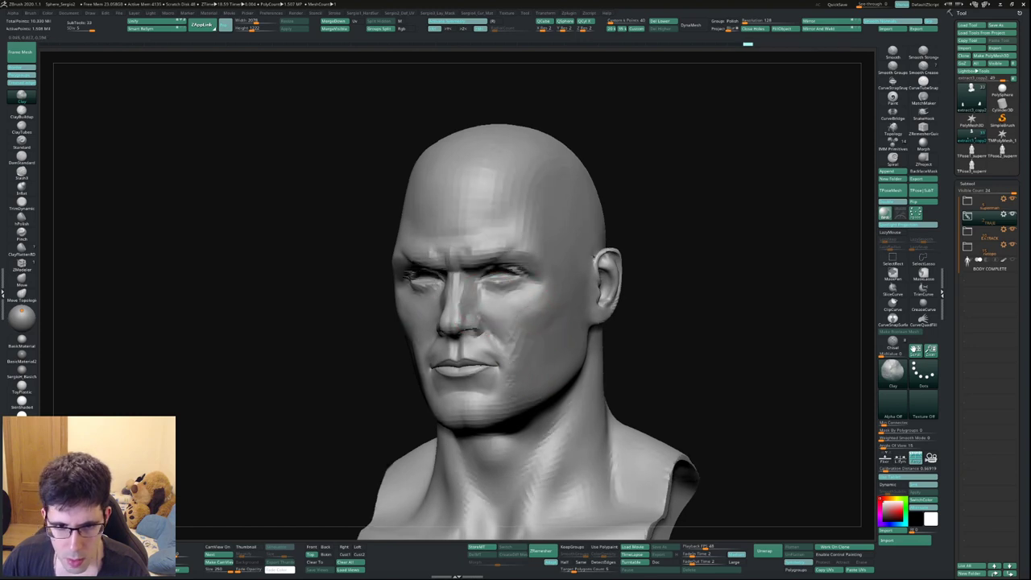
{"action": "scroll", "coordinate": [412, 306], "scroll_direction": "up", "scroll_amount": 2}
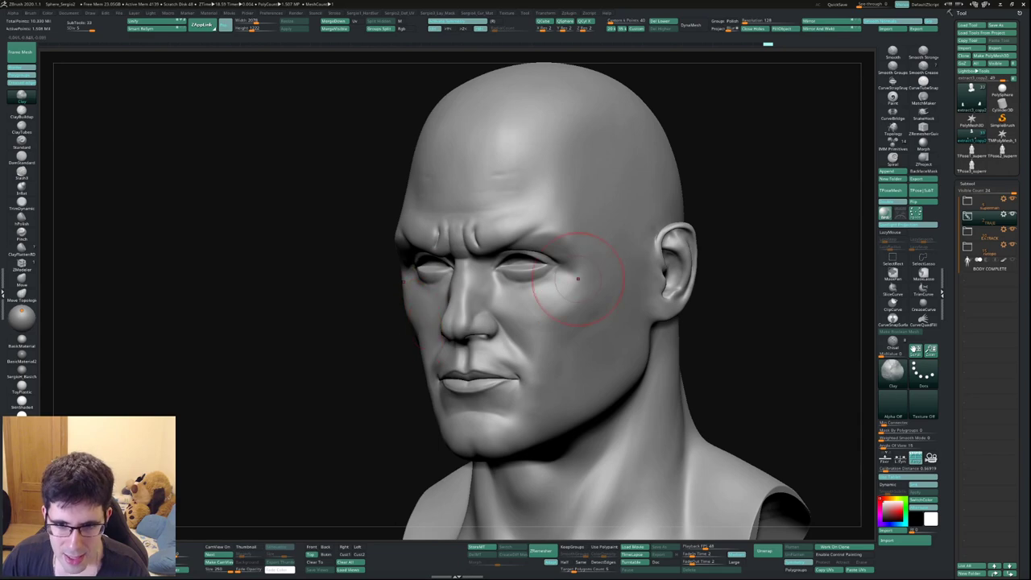
{"action": "right_click_drag", "start_coordinate": [510, 301], "coordinate": [451, 306]}
{"action": "scroll", "coordinate": [451, 306], "scroll_direction": "down", "scroll_amount": 2}
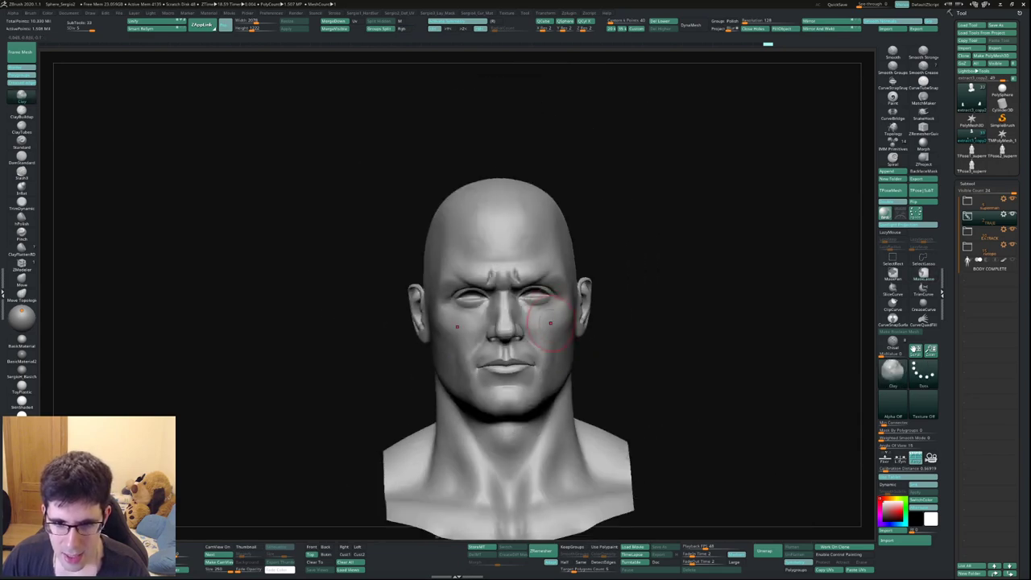
{"action": "scroll", "coordinate": [496, 276], "scroll_direction": "up", "scroll_amount": 2}
{"action": "scroll", "coordinate": [496, 276], "scroll_direction": "up", "scroll_amount": 1}
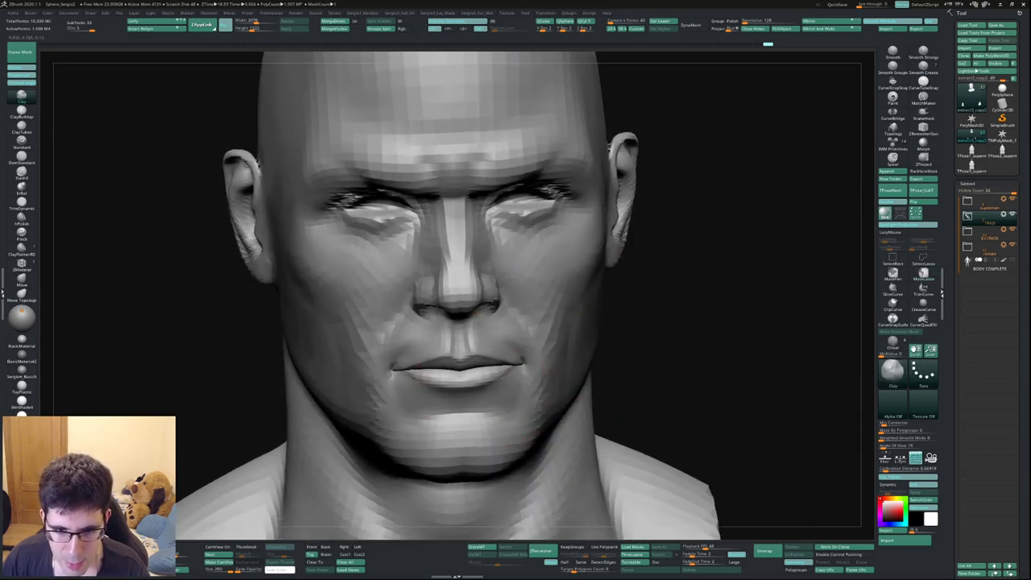
{"action": "scroll", "coordinate": [495, 277], "scroll_direction": "up", "scroll_amount": 2}
{"action": "mouse_move", "coordinate": [483, 375]}
{"action": "right_mouse_down"}
{"action": "mouse_move", "coordinate": [499, 338]}
{"action": "mouse_move", "coordinate": [494, 298]}
{"action": "mouse_move", "coordinate": [460, 334]}
{"action": "mouse_move", "coordinate": [495, 338]}
{"action": "mouse_move", "coordinate": [465, 315]}
{"action": "right_mouse_up"}
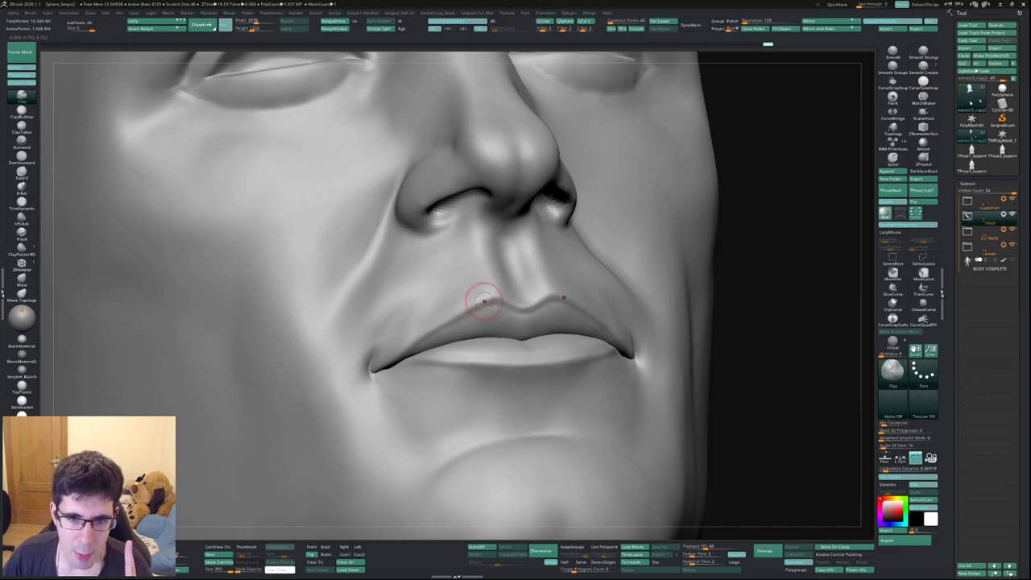
Select the Pinch brush (BPI) and move in close on the nose and lips
{"action": "key", "text": "b"}
{"action": "key", "text": "p"}
{"action": "key", "text": "i"}
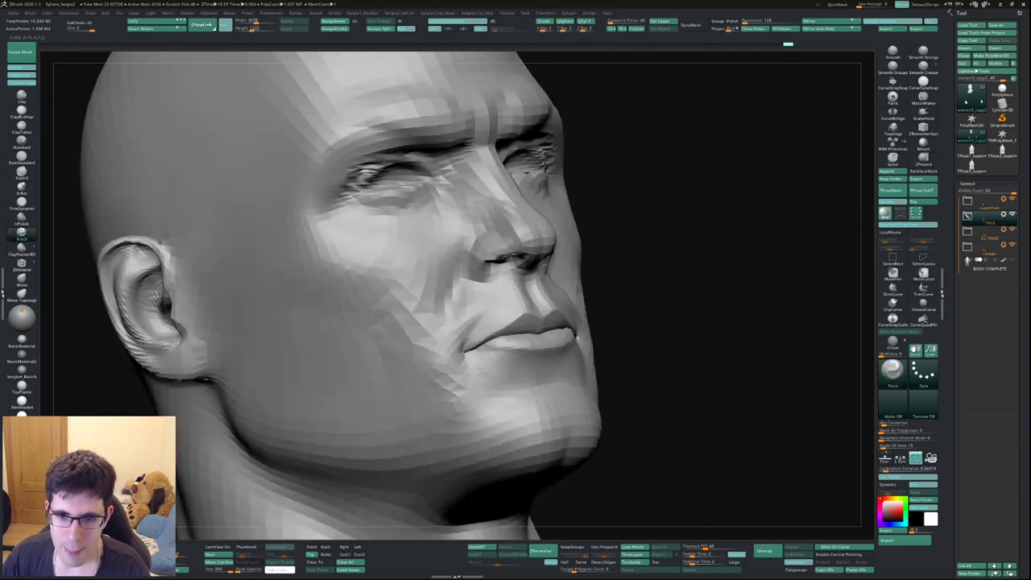
{"action": "left_click_drag", "start_coordinate": [564, 329], "coordinate": [501, 354]}
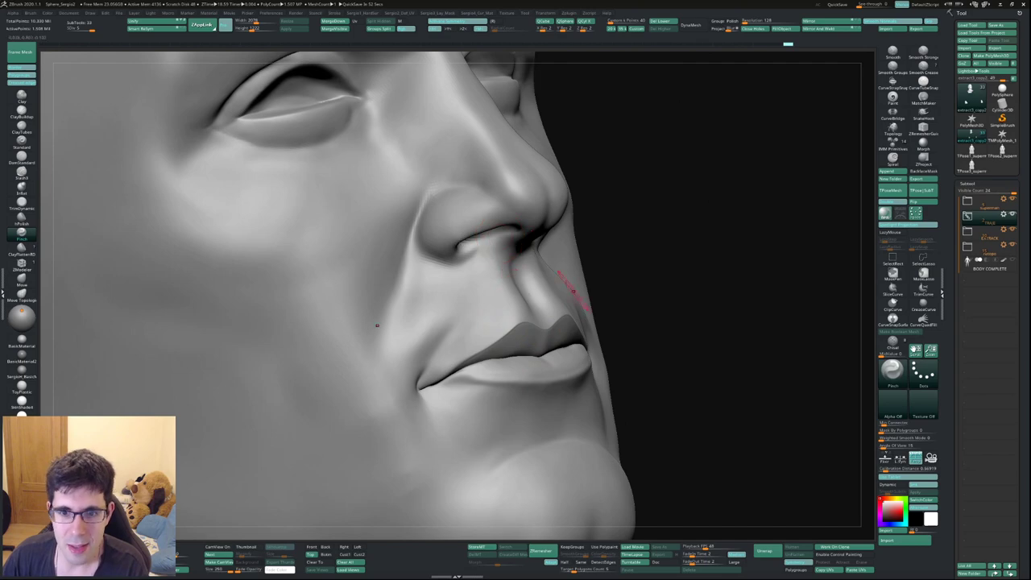
{"action": "left_click_drag", "start_coordinate": [587, 294], "coordinate": [539, 346], "text": "alt"}
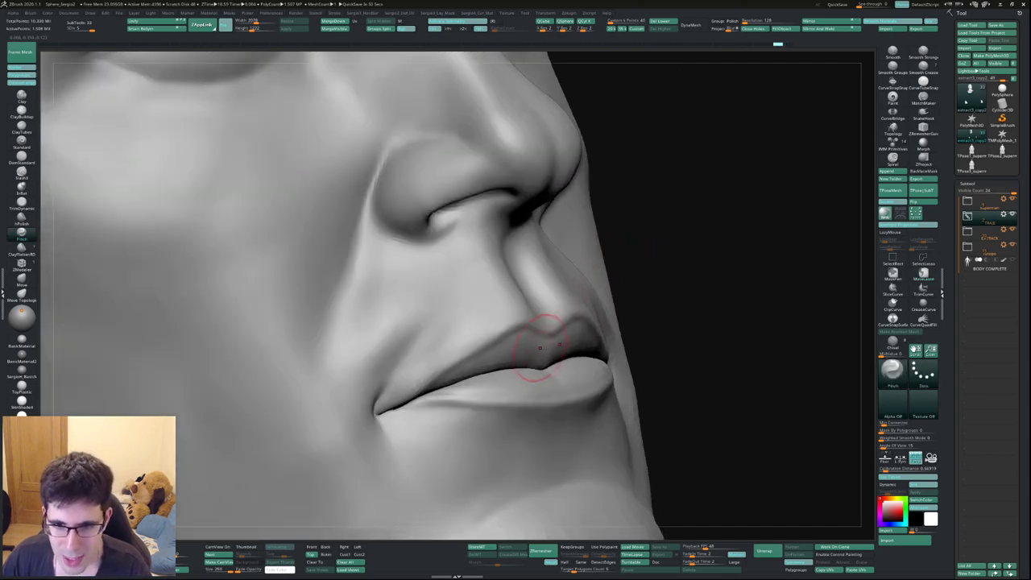
At full detail with the Standard brush (BST), reshape the upper lip below the nose, undoing and redoing strokes
{"action": "key", "text": "shift+d"}
{"action": "key", "text": "b"}
{"action": "key", "text": "s"}
{"action": "key", "text": "t"}
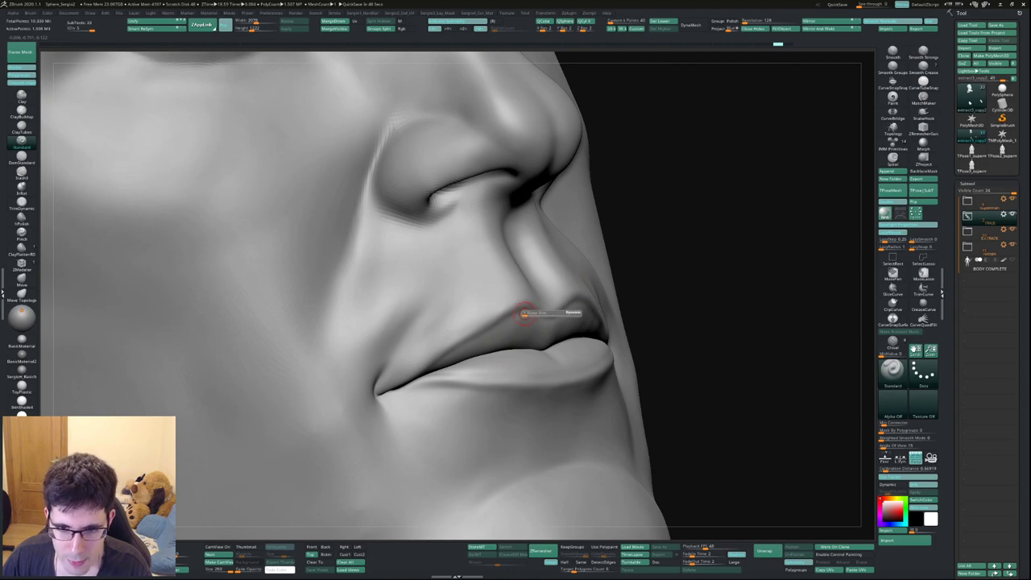
{"action": "key", "text": "space"}
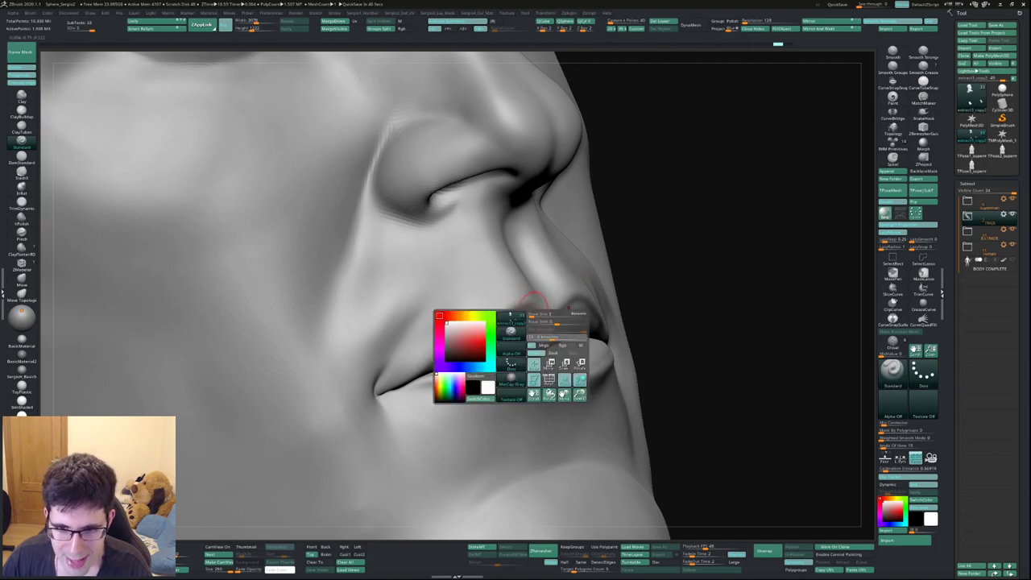
{"action": "left_click_drag", "start_coordinate": [534, 306], "coordinate": [525, 300]}
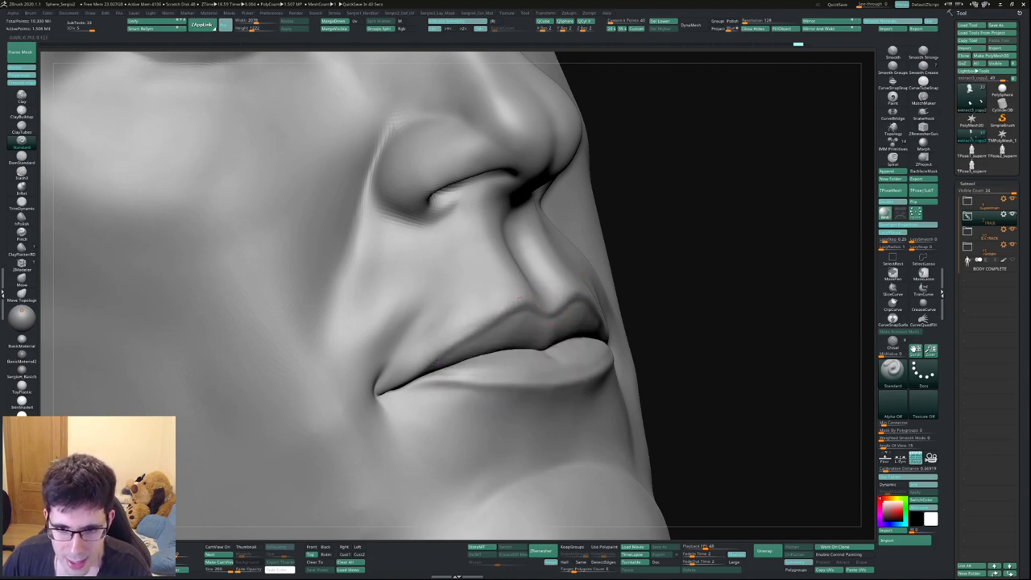
{"action": "key", "text": "ctrl+z"}
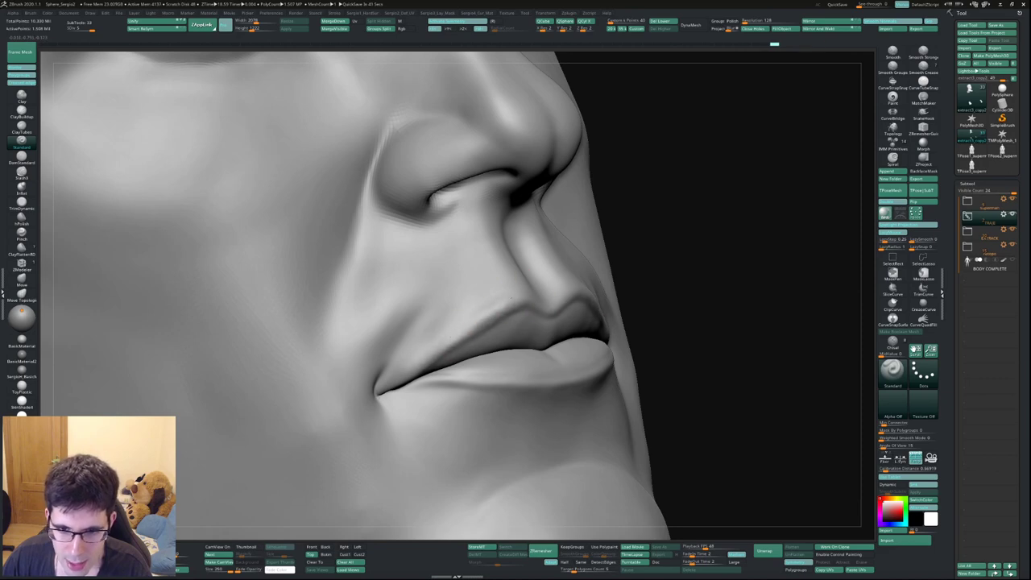
{"action": "left_click_drag", "start_coordinate": [524, 284], "coordinate": [544, 302]}
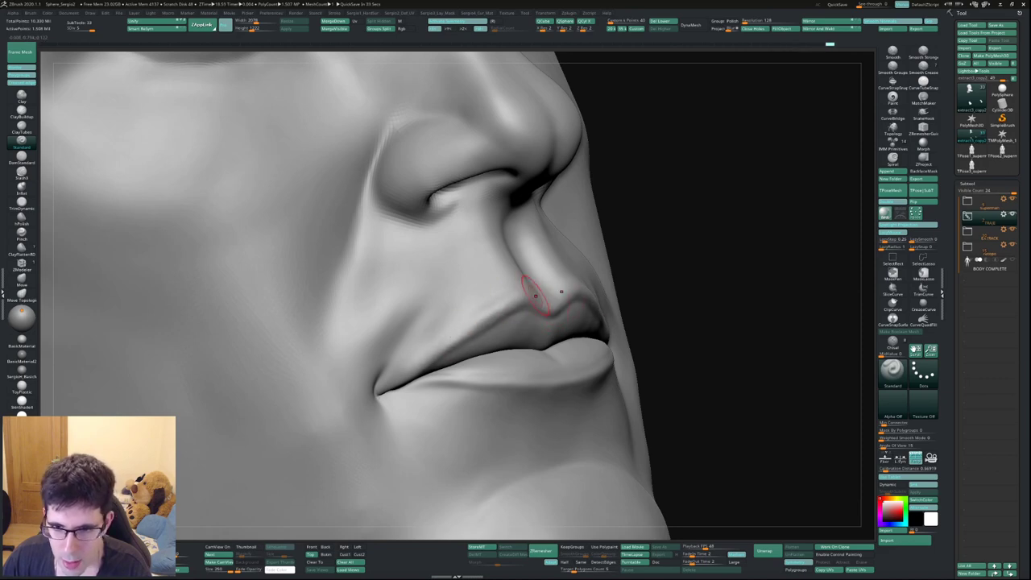
{"action": "mouse_move", "coordinate": [534, 296]}
{"action": "right_mouse_down"}
{"action": "mouse_move", "coordinate": [605, 295]}
{"action": "mouse_move", "coordinate": [523, 326]}
{"action": "right_mouse_up"}
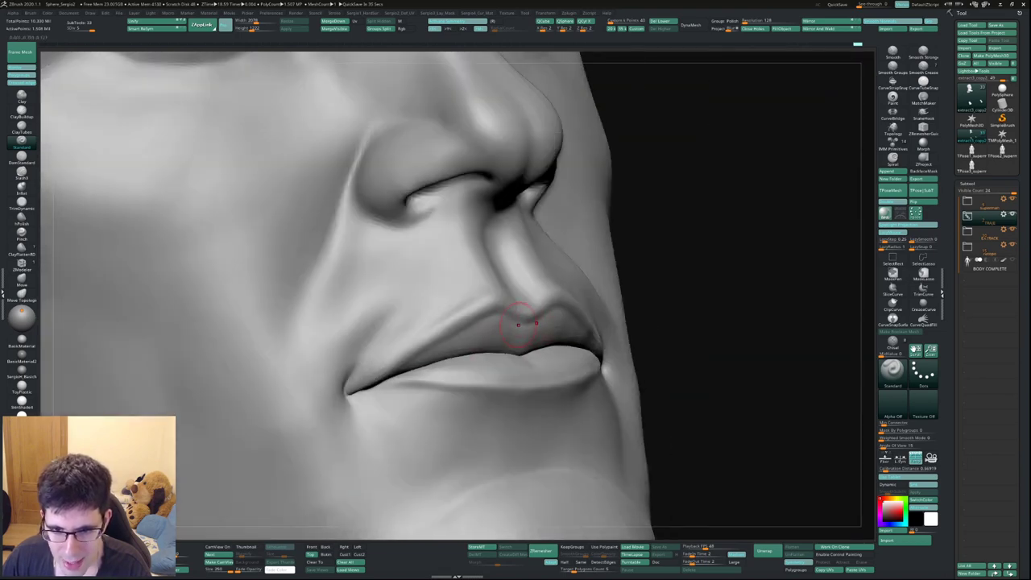
{"action": "key", "text": "ctrl+z"}
{"action": "key", "text": "ctrl+z"}
{"action": "key", "text": "ctrl+shift+z"}
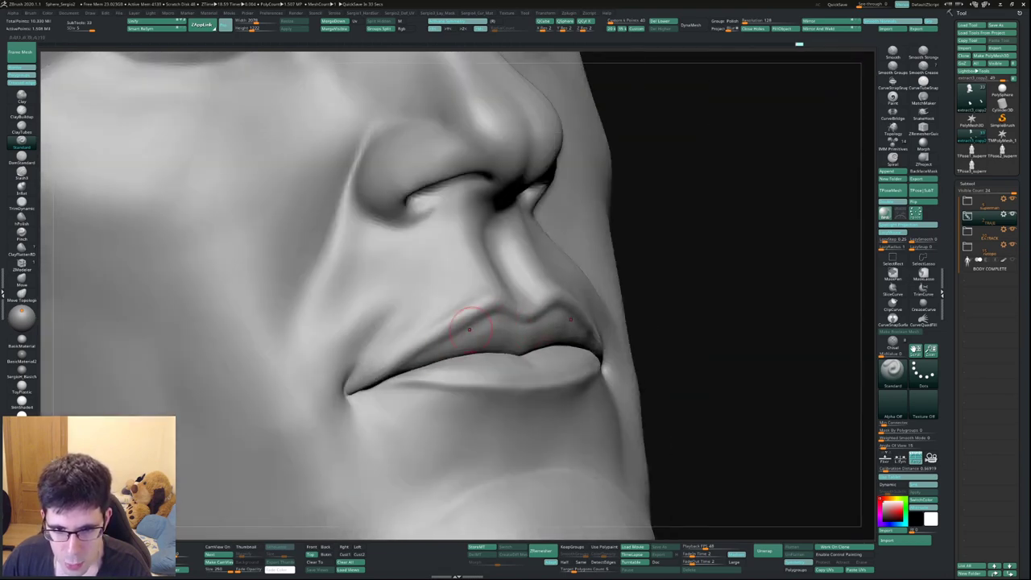
Smooth the upper lip and surrounding mouth area, check subdivision levels, and view the face frontally
{"action": "right_click_drag", "start_coordinate": [484, 327], "coordinate": [473, 308]}
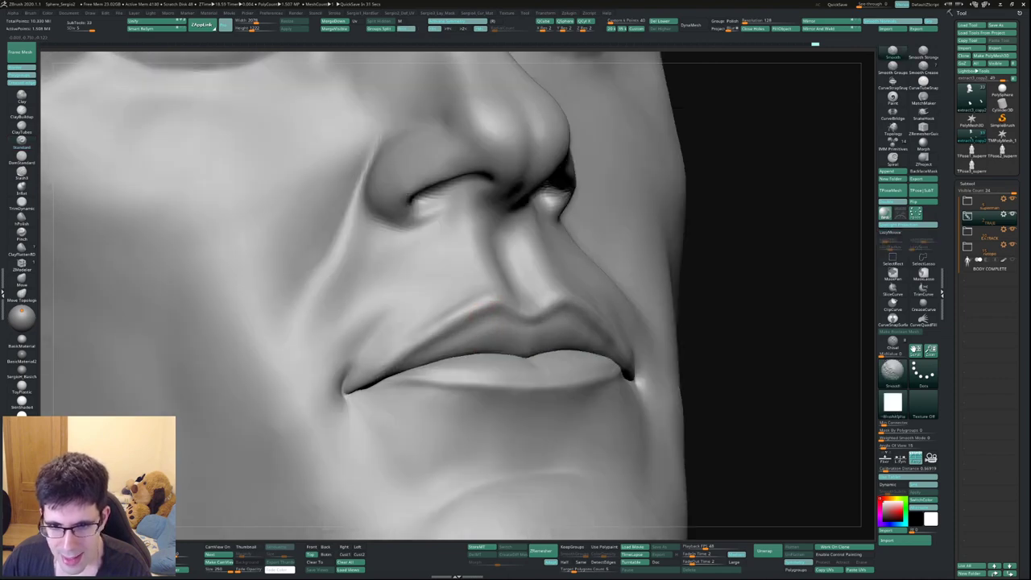
{"action": "left_click_drag", "start_coordinate": [483, 310], "coordinate": [503, 304], "text": "shift"}
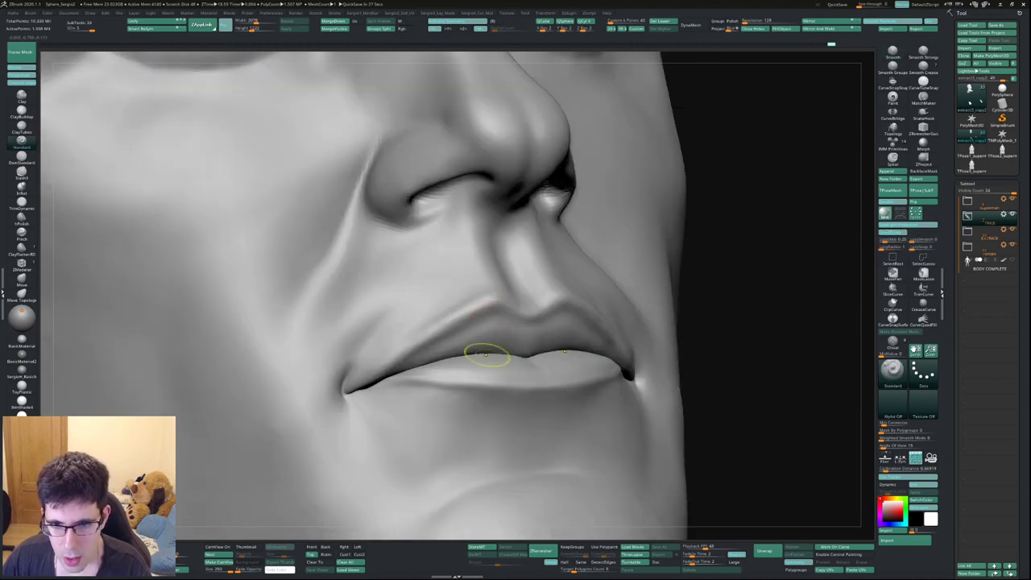
{"action": "right_click_drag", "start_coordinate": [490, 361], "coordinate": [498, 351]}
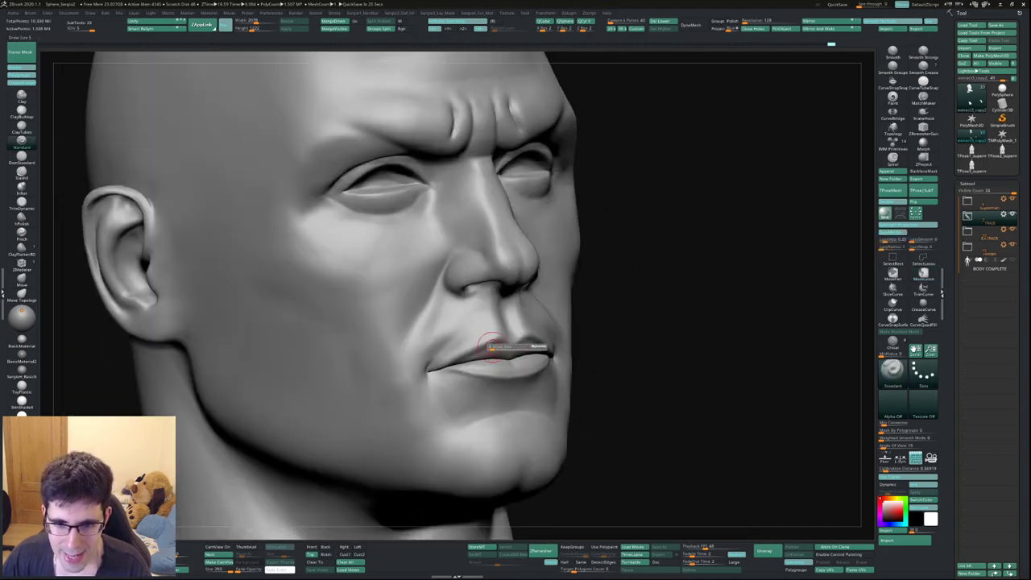
{"action": "left_click_drag", "start_coordinate": [498, 351], "coordinate": [493, 348], "text": "shift"}
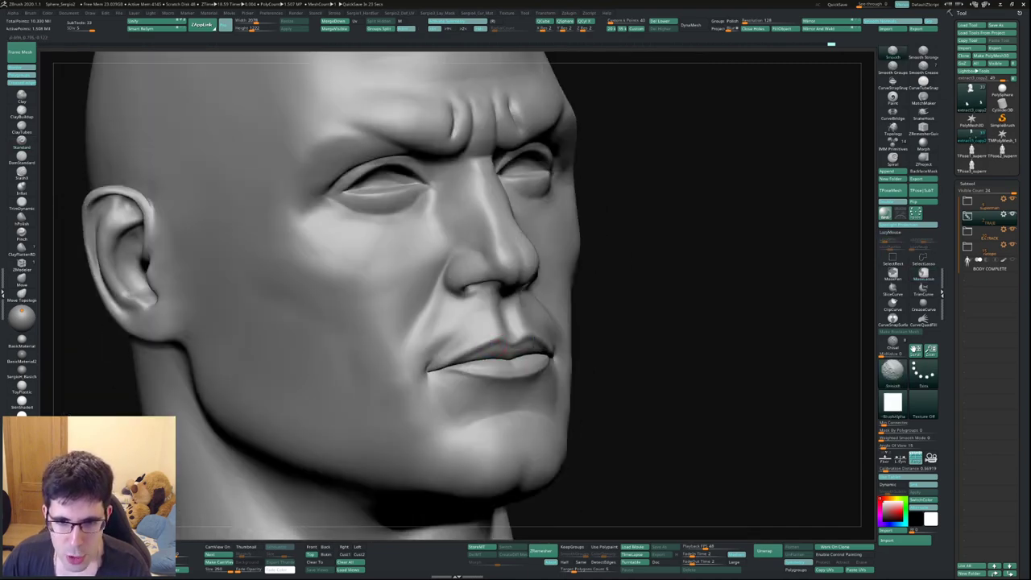
{"action": "mouse_move", "coordinate": [493, 348]}
{"action": "right_mouse_down"}
{"action": "mouse_move", "coordinate": [548, 346]}
{"action": "mouse_move", "coordinate": [497, 342]}
{"action": "right_mouse_up"}
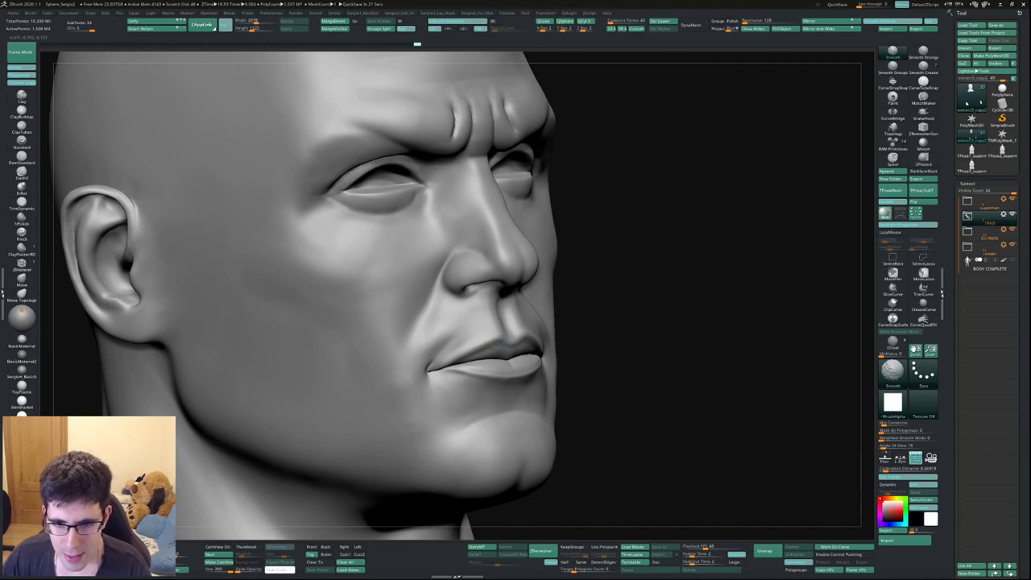
{"action": "mouse_move", "coordinate": [502, 348]}
{"action": "right_mouse_down"}
{"action": "mouse_move", "coordinate": [519, 364]}
{"action": "mouse_move", "coordinate": [493, 351]}
{"action": "right_mouse_up"}
{"action": "key", "text": "shift+d"}
{"action": "key", "text": "d"}
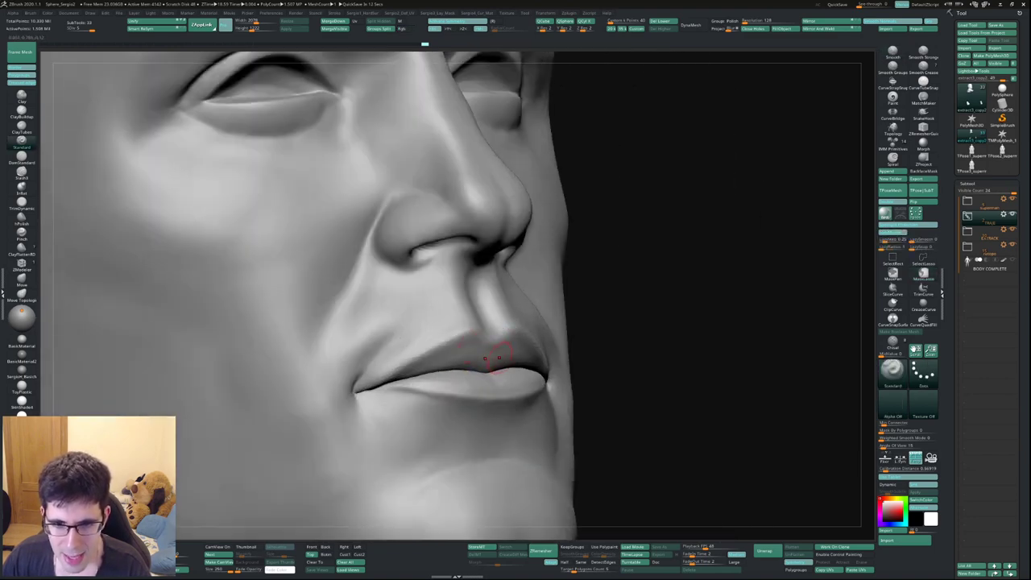
{"action": "mouse_move", "coordinate": [368, 421]}
{"action": "right_mouse_down"}
{"action": "mouse_move", "coordinate": [564, 341]}
{"action": "mouse_move", "coordinate": [542, 378]}
{"action": "mouse_move", "coordinate": [563, 362]}
{"action": "mouse_move", "coordinate": [524, 322]}
{"action": "mouse_move", "coordinate": [537, 313]}
{"action": "right_mouse_up"}
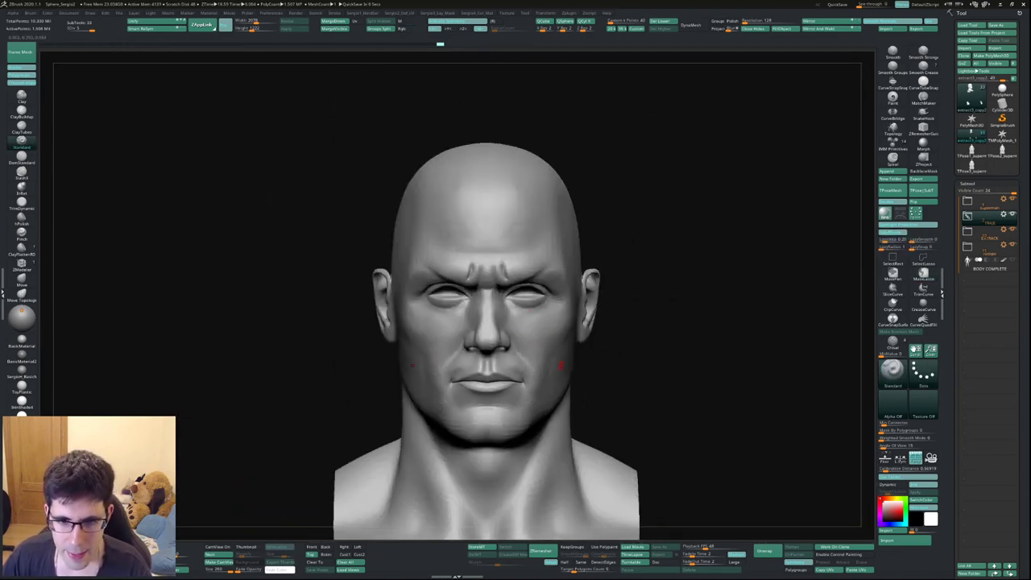
{"action": "mouse_move", "coordinate": [560, 364]}
{"action": "right_mouse_down", "text": "ctrl"}
{"action": "mouse_move", "coordinate": [563, 339]}
{"action": "mouse_move", "coordinate": [628, 314]}
{"action": "mouse_move", "coordinate": [598, 284]}
{"action": "mouse_move", "coordinate": [580, 306]}
{"action": "mouse_move", "coordinate": [559, 295]}
{"action": "right_mouse_up", "text": "ctrl"}
{"action": "key", "text": "b"}
{"action": "key", "text": "m"}
{"action": "key", "text": "v"}
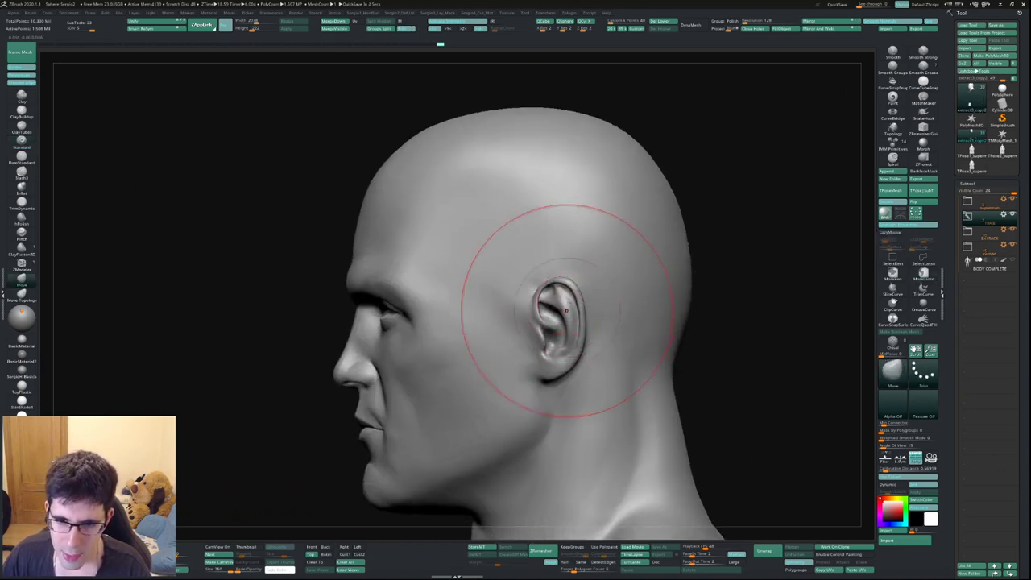
{"action": "right_click_drag", "start_coordinate": [534, 333], "coordinate": [551, 357], "text": "ctrl"}
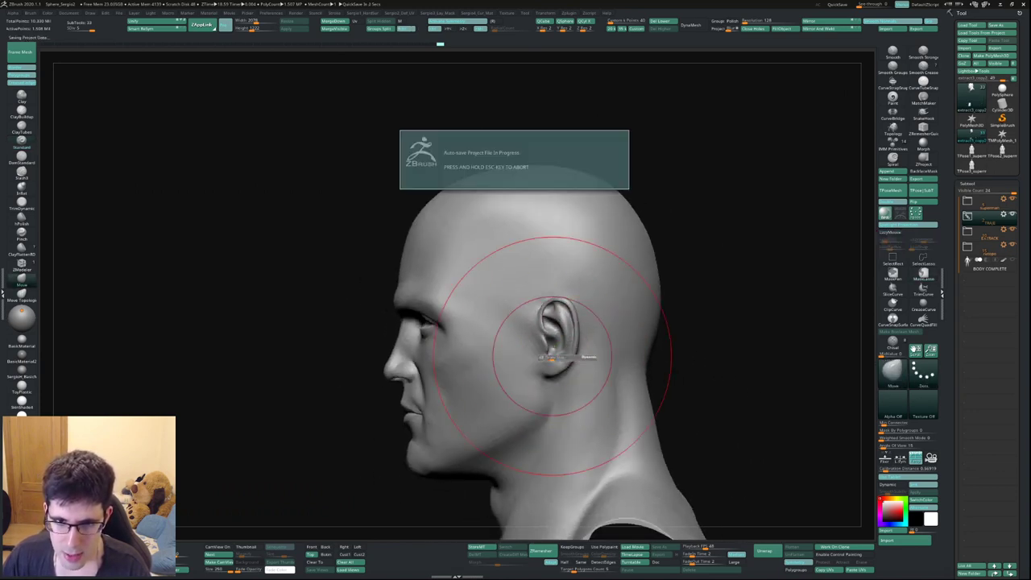
{"action": "key", "text": "Escape"}
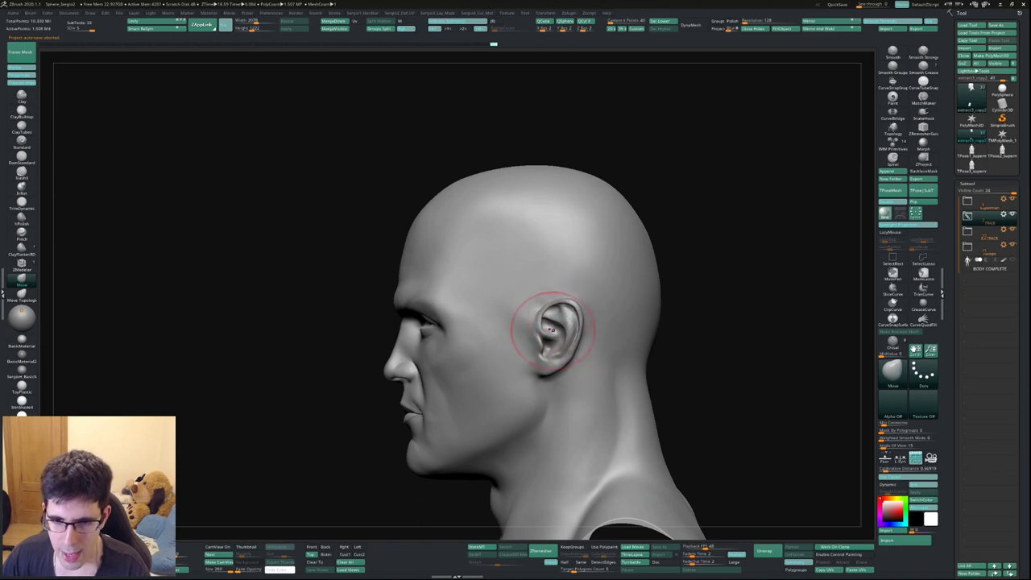
{"action": "right_click_drag", "start_coordinate": [569, 321], "coordinate": [553, 306]}
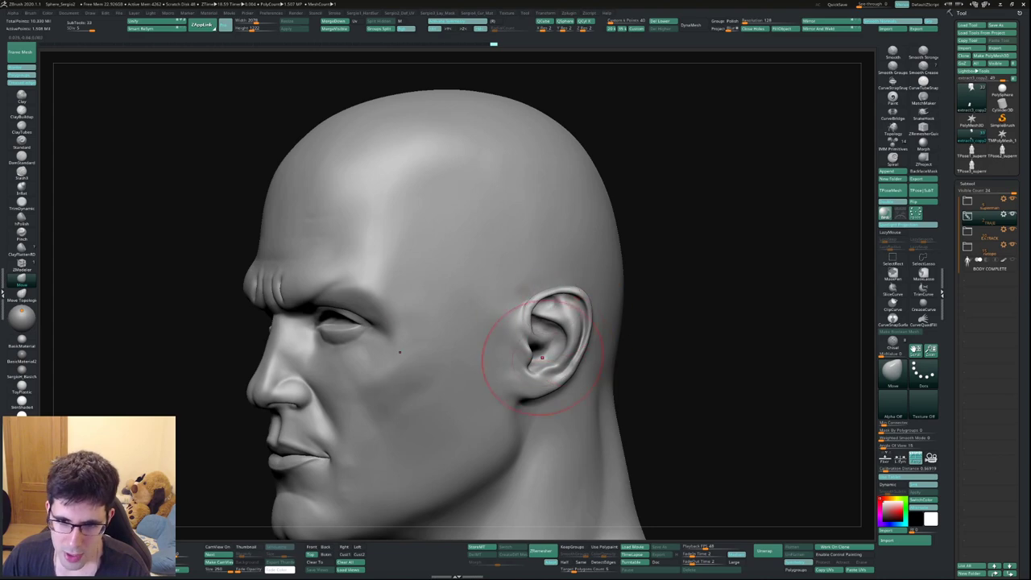
{"action": "mouse_move", "coordinate": [542, 357]}
{"action": "right_mouse_down"}
{"action": "mouse_move", "coordinate": [483, 338]}
{"action": "mouse_move", "coordinate": [515, 286]}
{"action": "mouse_move", "coordinate": [529, 304]}
{"action": "mouse_move", "coordinate": [552, 277]}
{"action": "mouse_move", "coordinate": [544, 327]}
{"action": "right_mouse_up"}
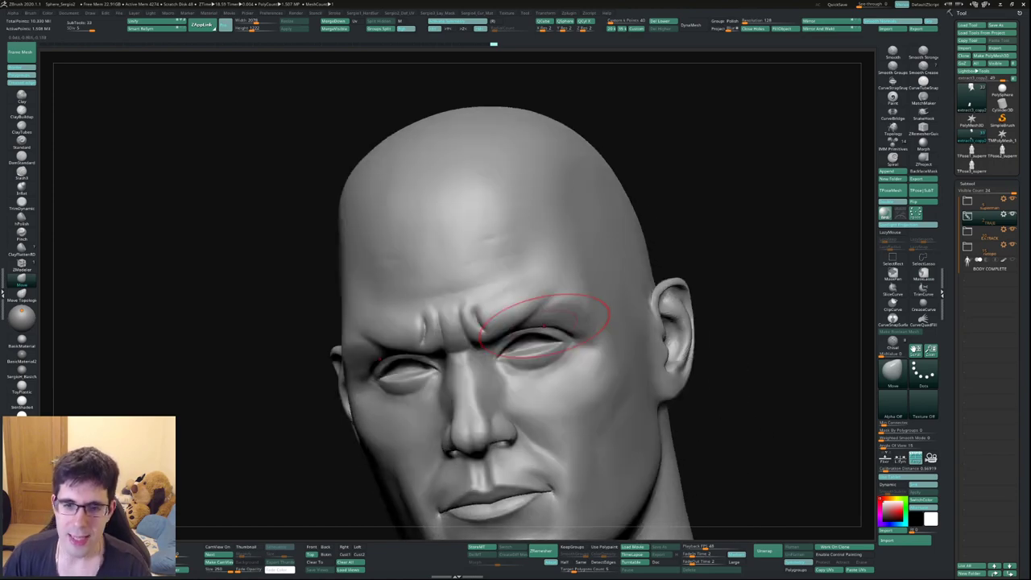
With the Clay brush (BCL), shape and Shift-smooth the brow furrows, checking front and three-quarter angles
{"action": "key", "text": "b"}
{"action": "key", "text": "c"}
{"action": "key", "text": "l"}
{"action": "right_click_drag", "start_coordinate": [541, 278], "coordinate": [551, 311], "text": "ctrl"}
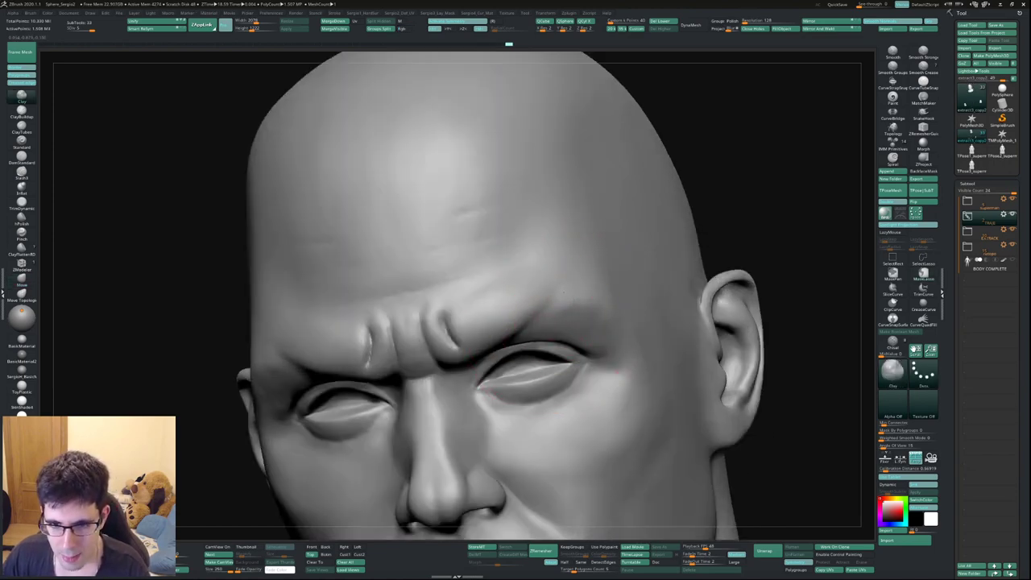
{"action": "right_click_drag", "start_coordinate": [564, 294], "coordinate": [597, 318]}
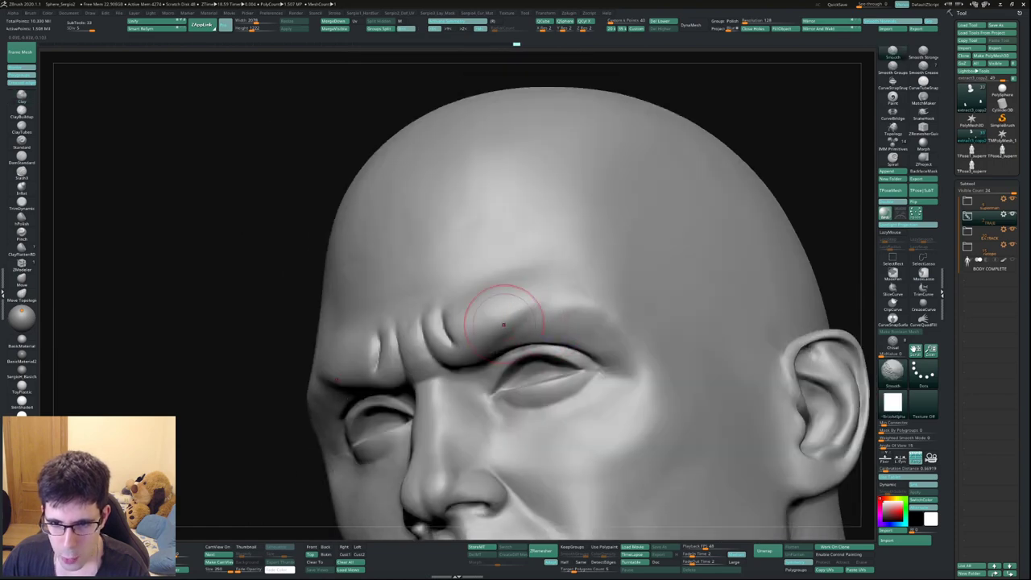
{"action": "mouse_move", "coordinate": [503, 324]}
{"action": "right_mouse_down"}
{"action": "mouse_move", "coordinate": [552, 298]}
{"action": "mouse_move", "coordinate": [602, 323]}
{"action": "mouse_move", "coordinate": [568, 305]}
{"action": "right_mouse_up"}
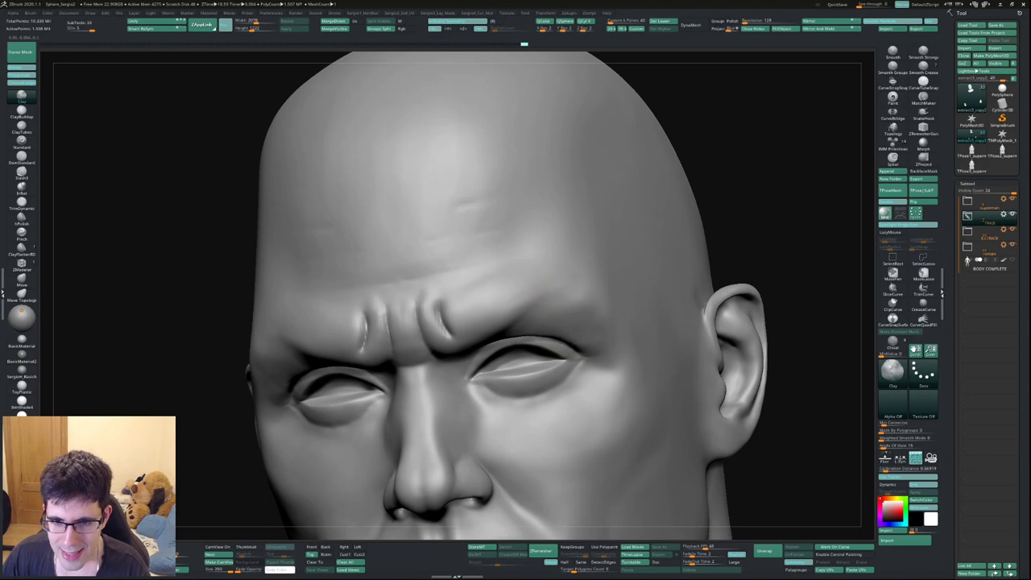
{"action": "key", "text": "shift"}
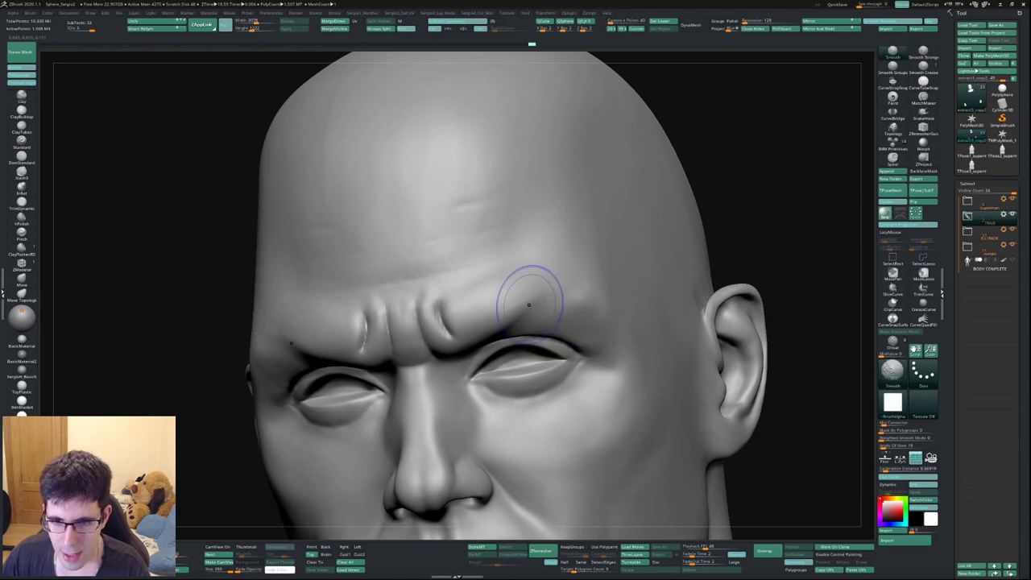
{"action": "mouse_move", "coordinate": [539, 342]}
{"action": "right_mouse_down", "text": "alt"}
{"action": "mouse_move", "coordinate": [547, 371]}
{"action": "mouse_move", "coordinate": [580, 354]}
{"action": "mouse_move", "coordinate": [553, 351]}
{"action": "mouse_move", "coordinate": [556, 378]}
{"action": "mouse_move", "coordinate": [540, 362]}
{"action": "mouse_move", "coordinate": [552, 322]}
{"action": "right_mouse_up", "text": "alt"}
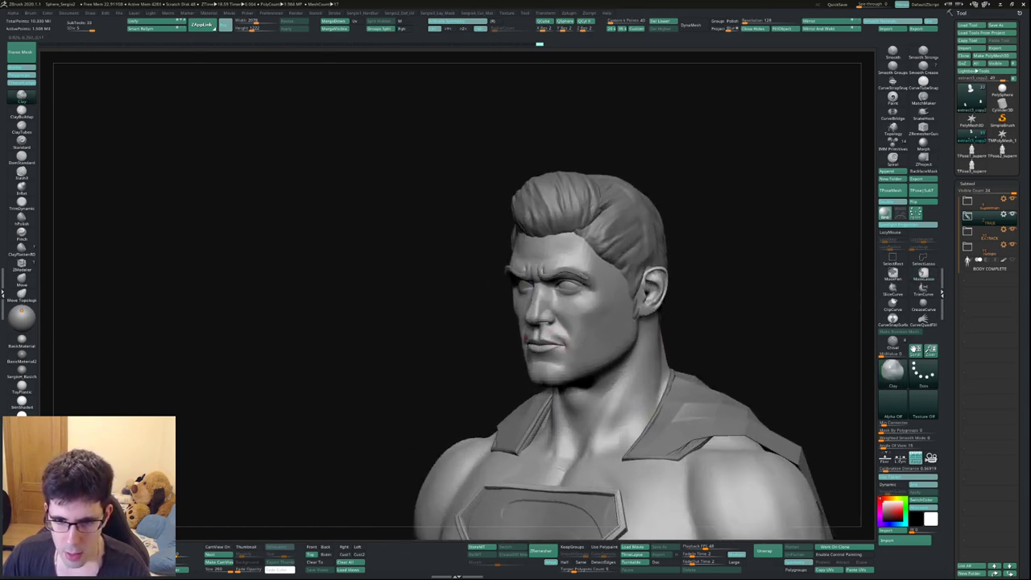
Frame the full Superman figure front-on showing the cape, with the interface shelves hidden via Tab
{"action": "mouse_move", "coordinate": [525, 339]}
{"action": "right_mouse_down"}
{"action": "mouse_move", "coordinate": [494, 357]}
{"action": "mouse_move", "coordinate": [558, 379]}
{"action": "mouse_move", "coordinate": [688, 264]}
{"action": "mouse_move", "coordinate": [602, 295]}
{"action": "mouse_move", "coordinate": [640, 287]}
{"action": "mouse_move", "coordinate": [661, 306]}
{"action": "right_mouse_up"}
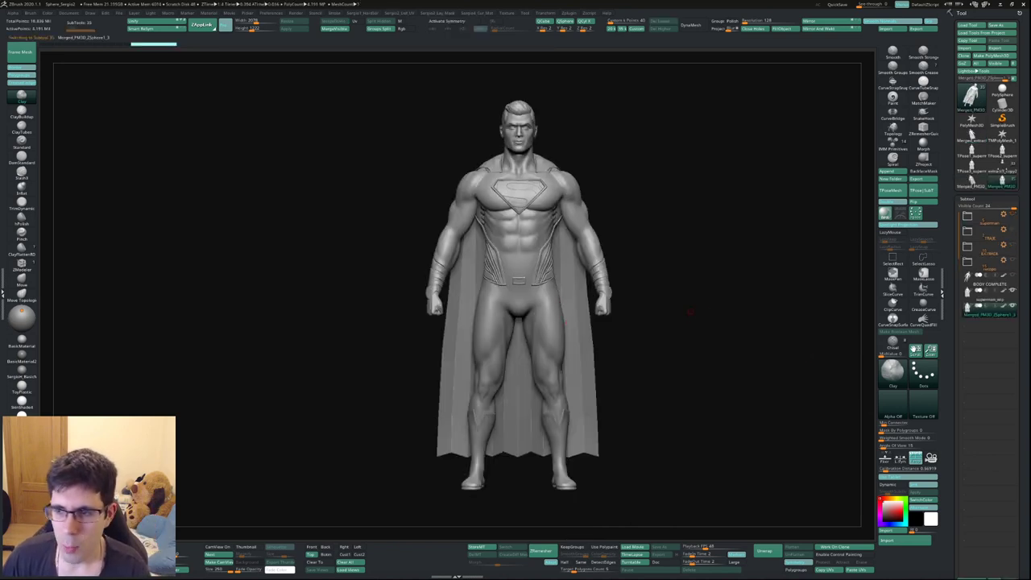
{"action": "left_click_drag", "start_coordinate": [689, 311], "coordinate": [668, 294]}
{"action": "key", "text": "f"}
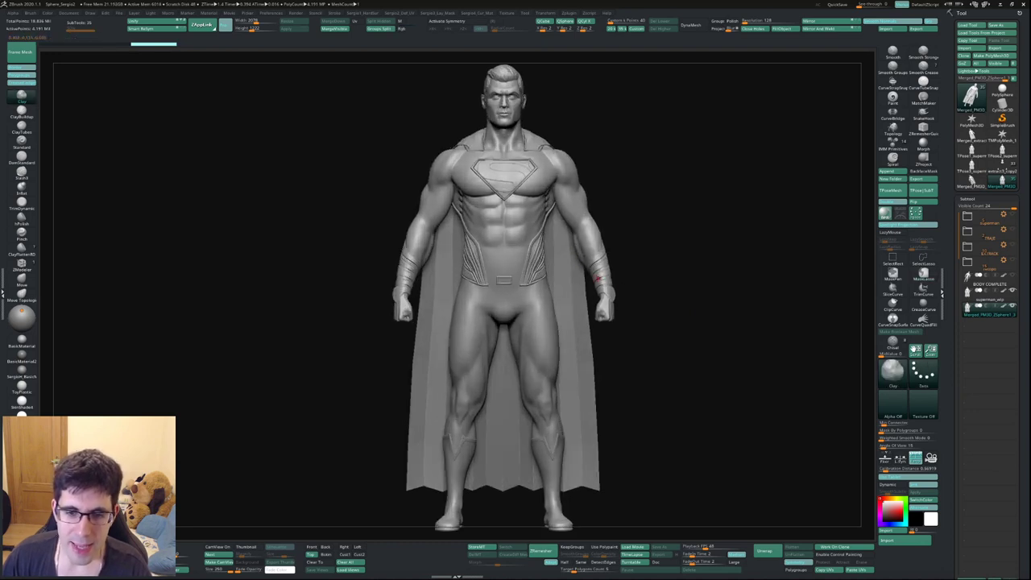
{"action": "key", "text": "Tab"}
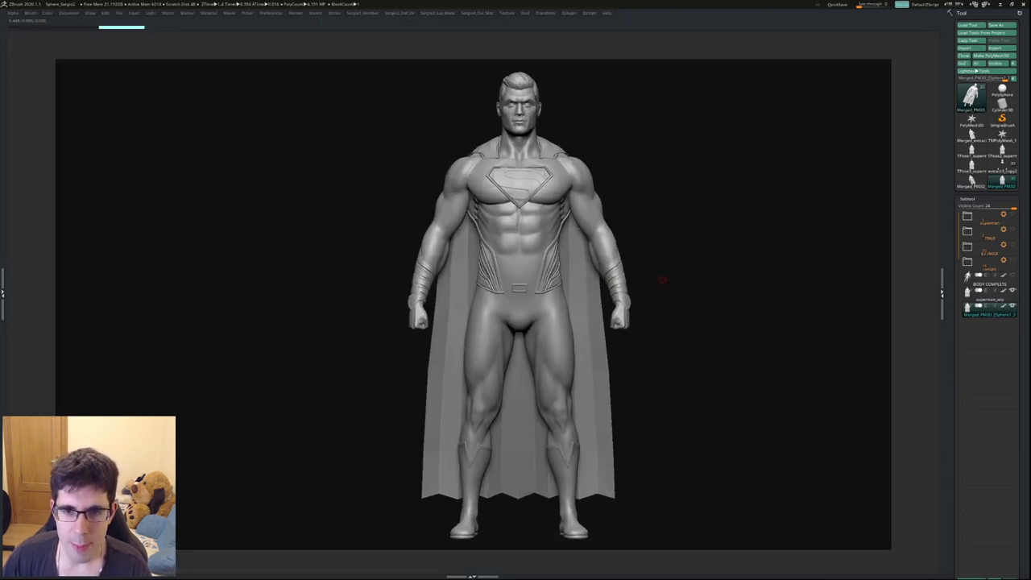
{"action": "key", "text": "Tab"}
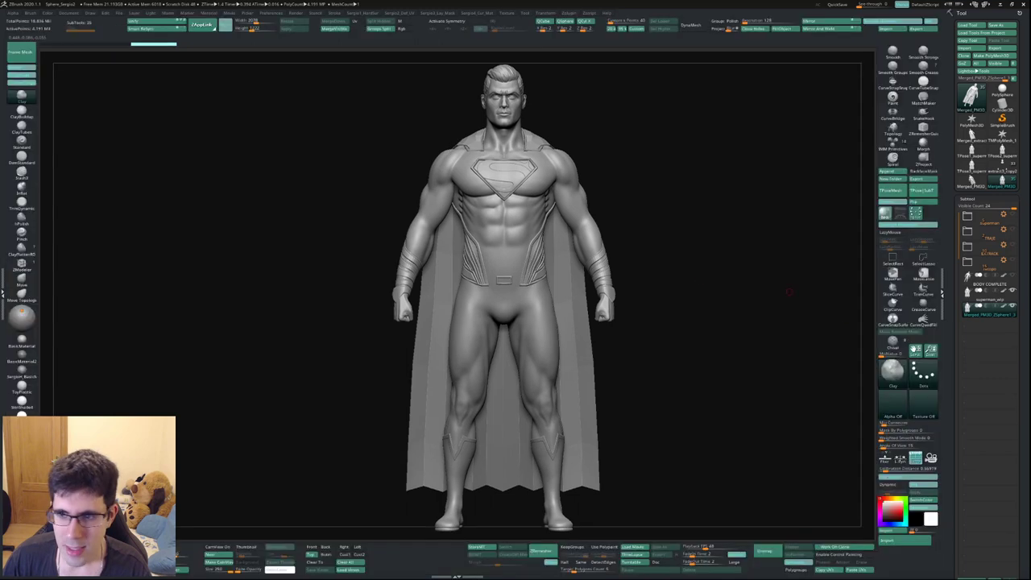
{"action": "scroll", "coordinate": [516, 290], "scroll_direction": "up", "scroll_amount": 3}
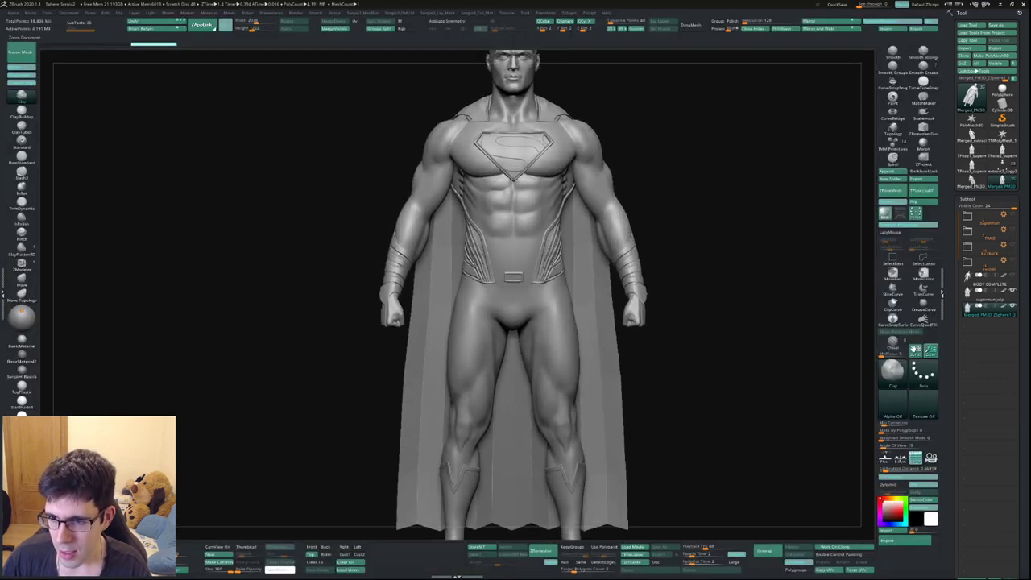
{"action": "key", "text": "Tab"}
{"action": "scroll", "coordinate": [660, 355], "scroll_direction": "down", "scroll_amount": 2}
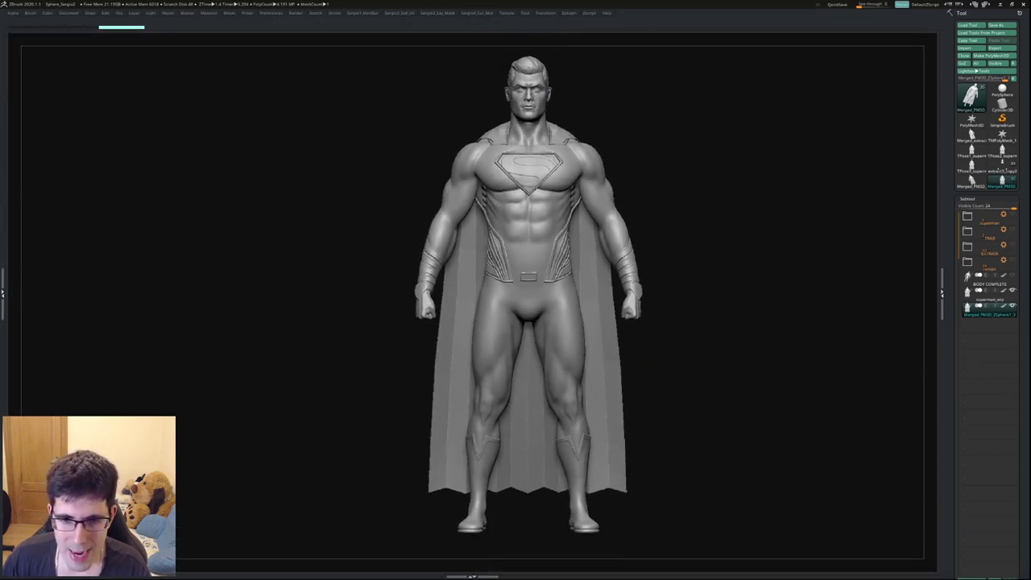
{"action": "scroll", "coordinate": [660, 355], "scroll_direction": "down", "scroll_amount": 1}
{"action": "left_click_drag", "start_coordinate": [661, 355], "coordinate": [639, 322]}
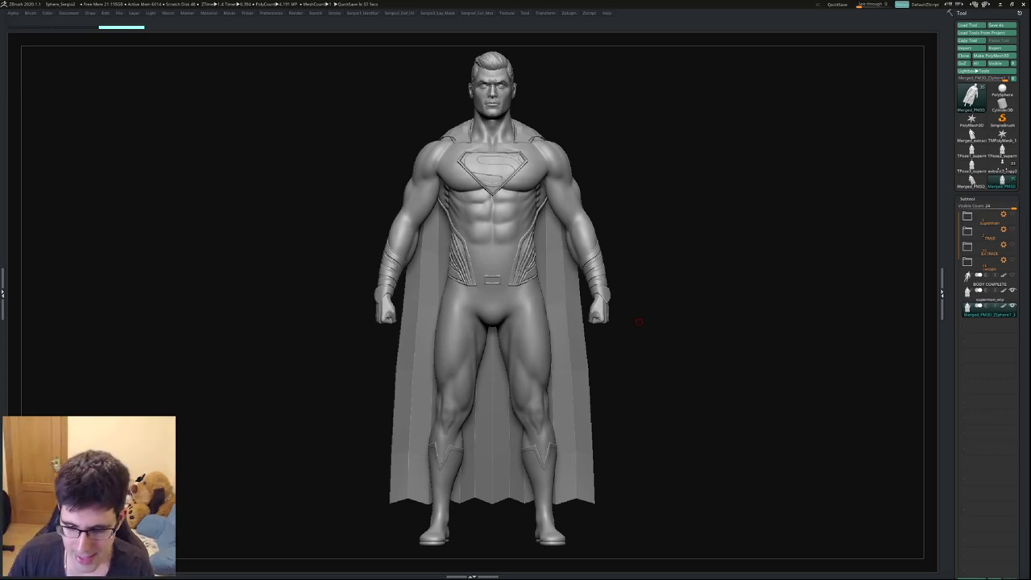
{"action": "key", "text": "Up"}
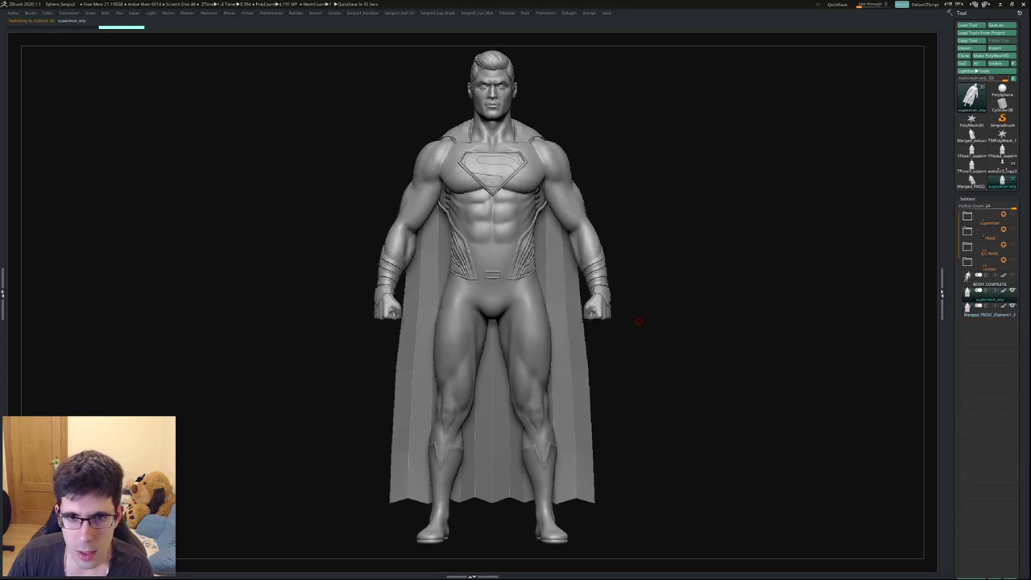
{"action": "key", "text": "Down"}
{"action": "key", "text": "Up"}
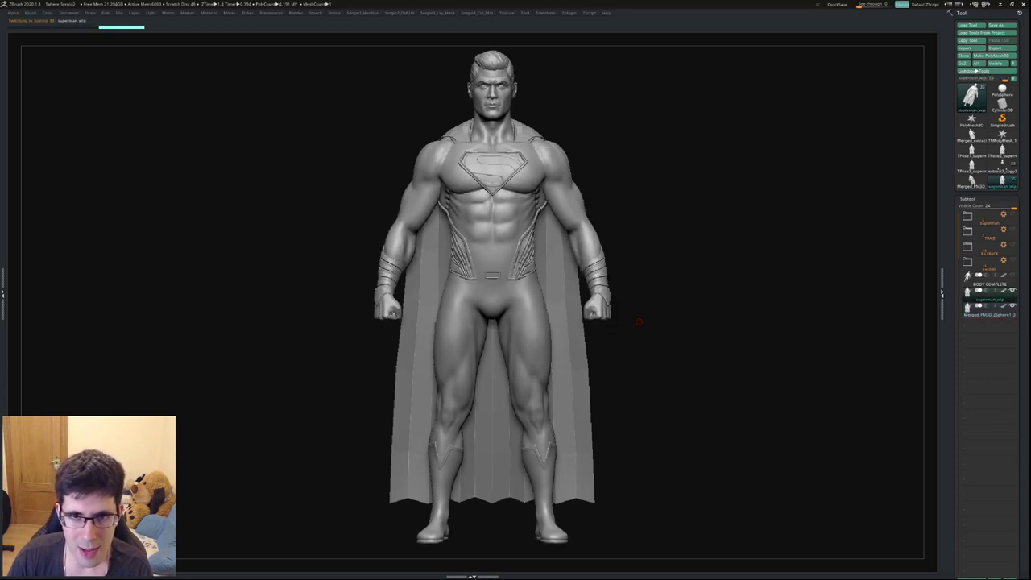
{"action": "key", "text": "Down"}
{"action": "key", "text": "Up"}
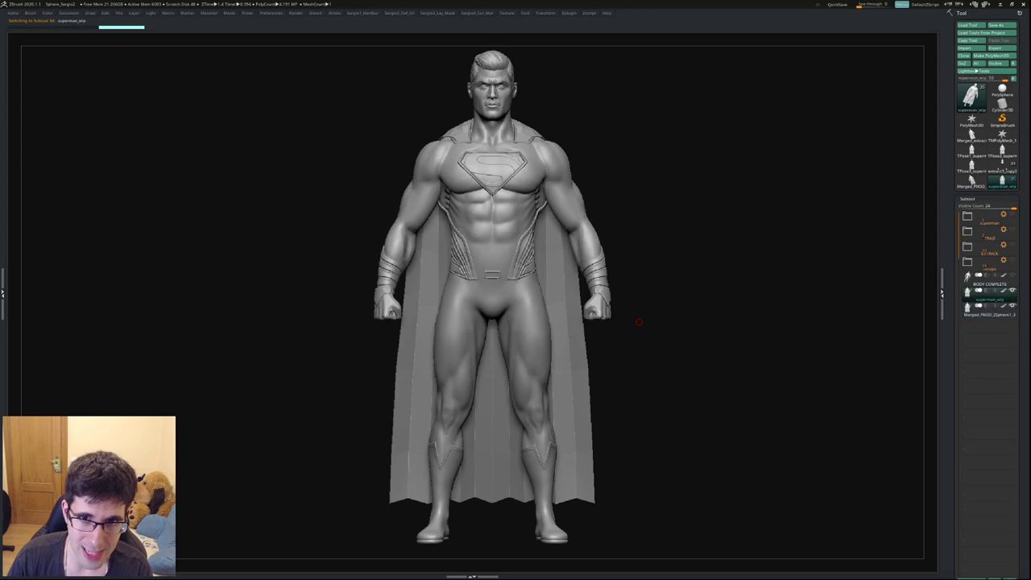
{"action": "key", "text": "Up"}
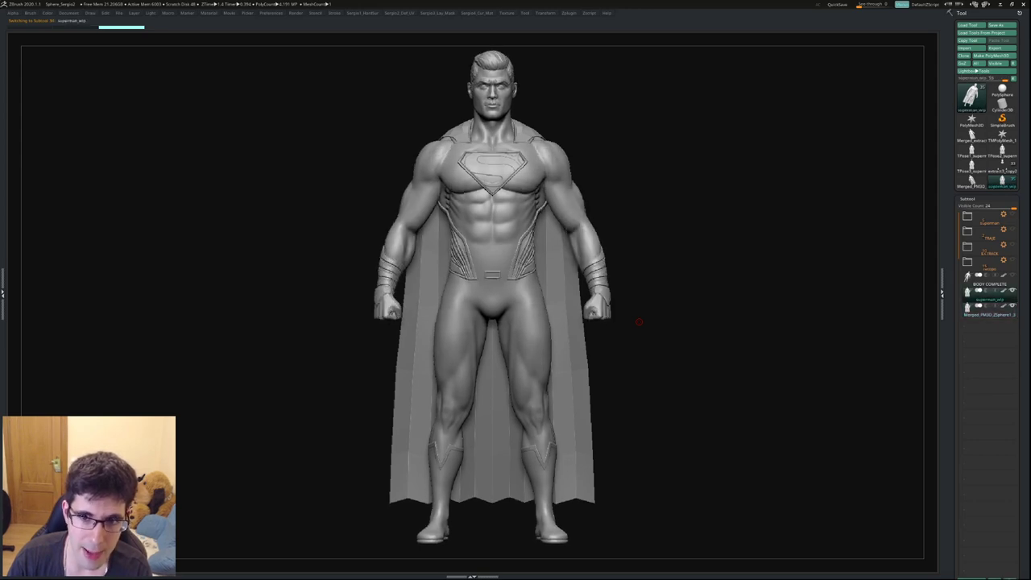
{"action": "key", "text": "Down"}
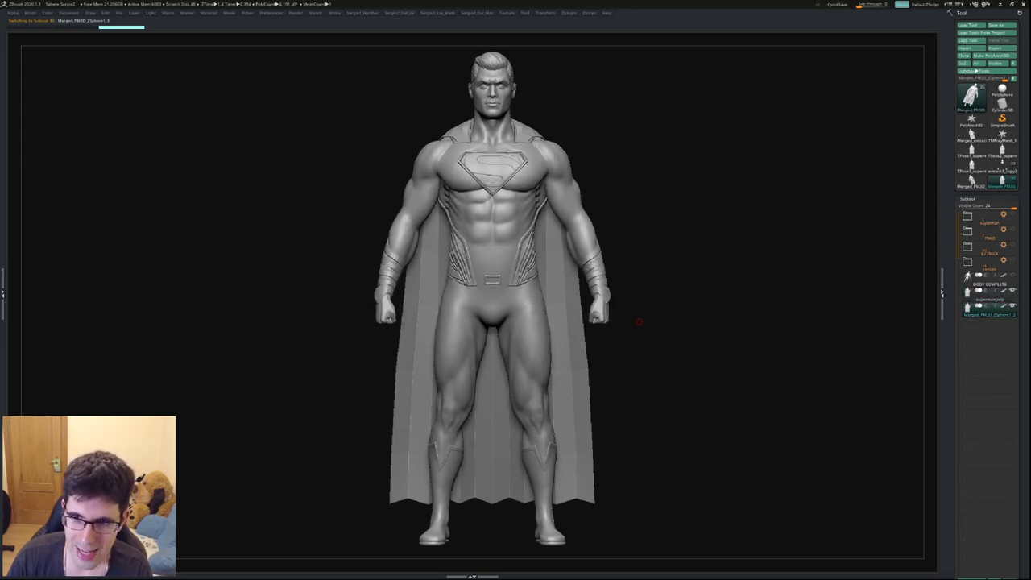
{"action": "key", "text": "Up"}
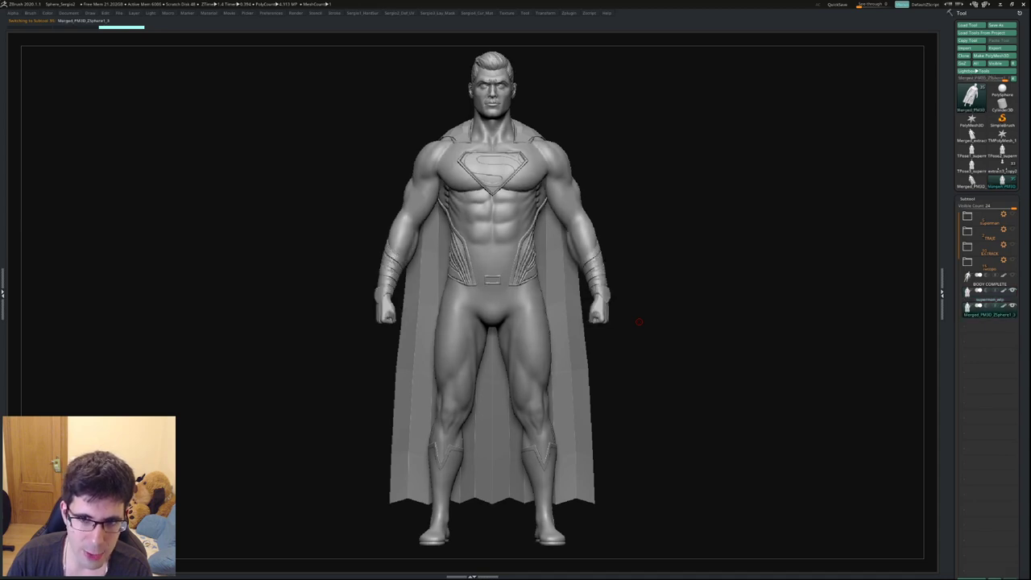
{"action": "key", "text": "Up"}
{"action": "key", "text": "Up"}
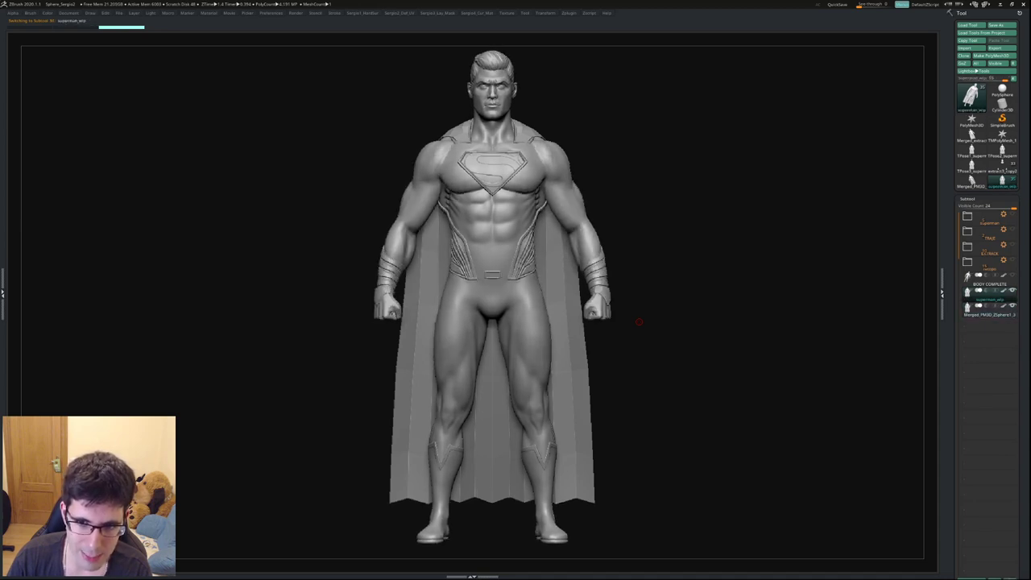
{"action": "key", "text": "Down"}
{"action": "key", "text": "Up"}
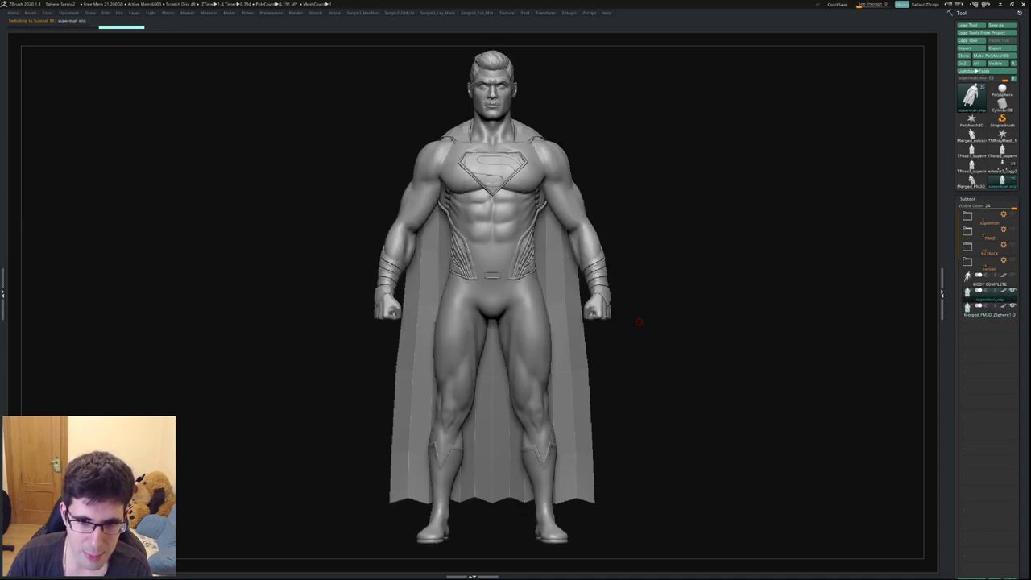
{"action": "key", "text": "Down"}
{"action": "key", "text": "Up"}
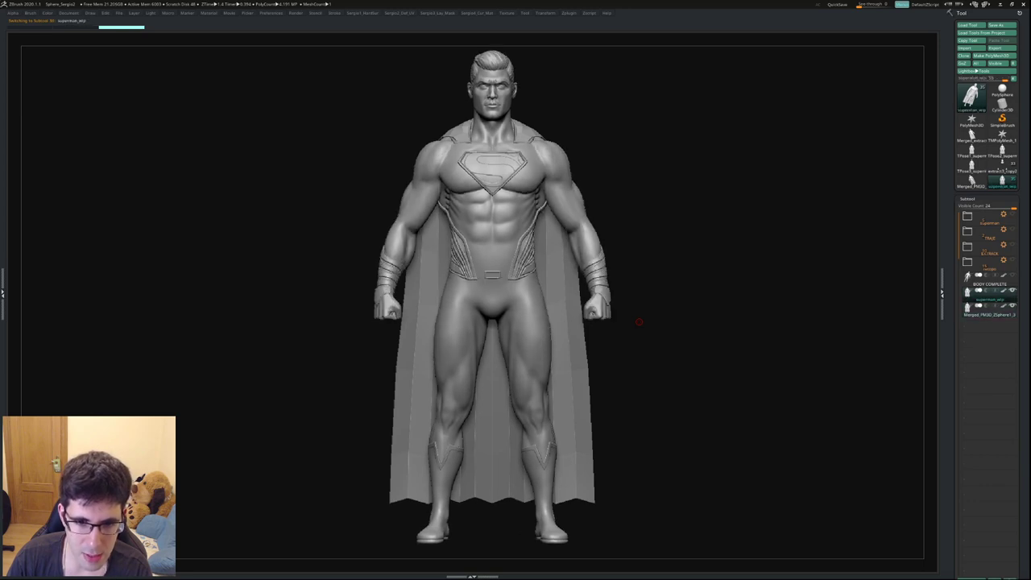
{"action": "key", "text": "Down"}
{"action": "key", "text": "Up"}
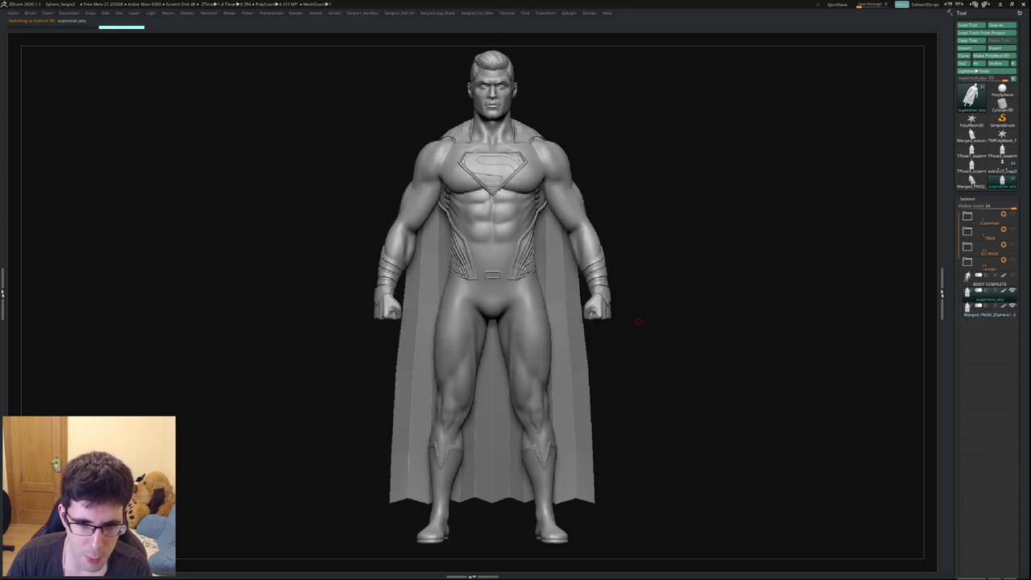
{"action": "left_click_drag", "start_coordinate": [668, 310], "coordinate": [564, 316]}
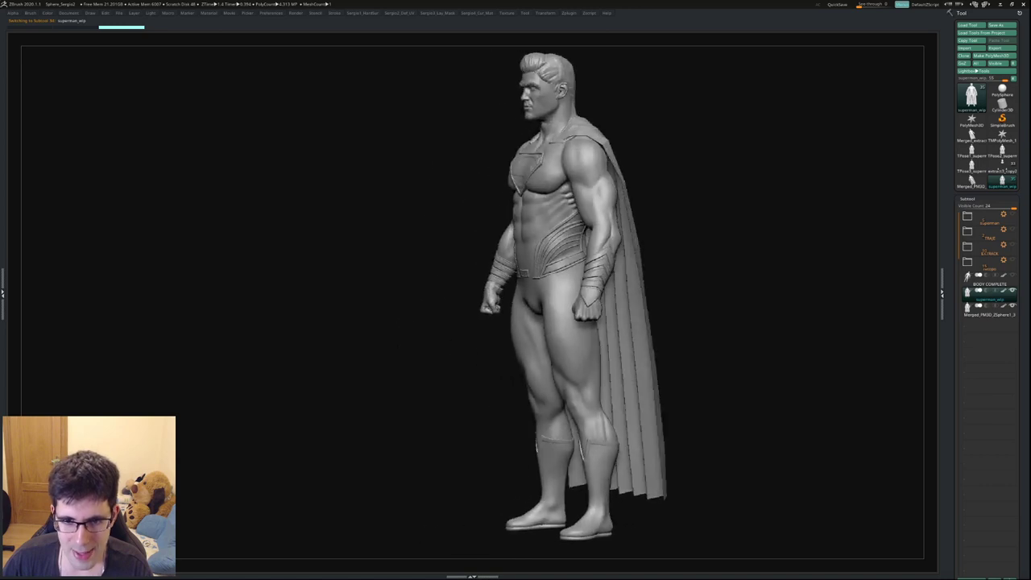
{"action": "key", "text": "Up"}
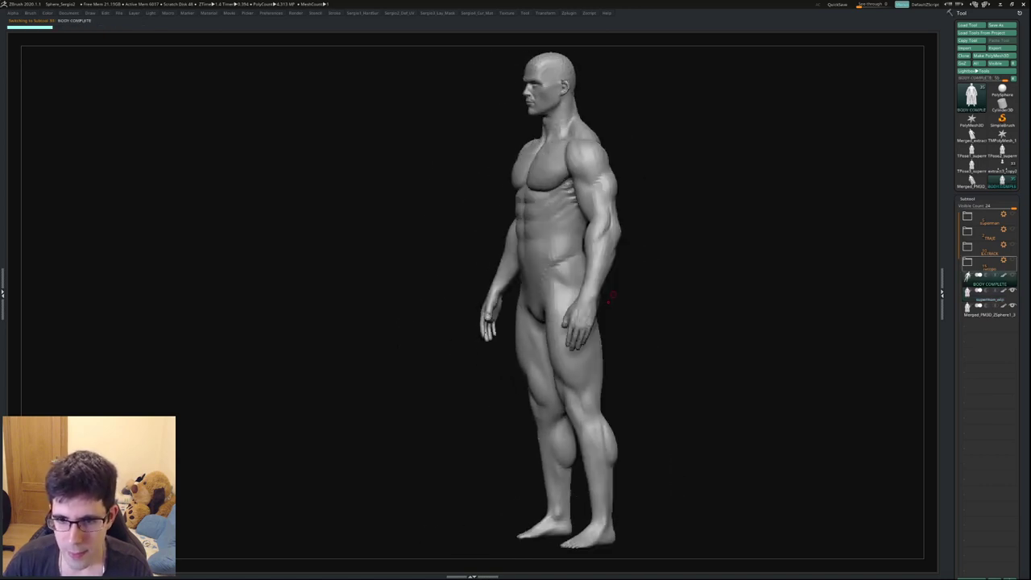
{"action": "key", "text": "Down"}
{"action": "key", "text": "Down"}
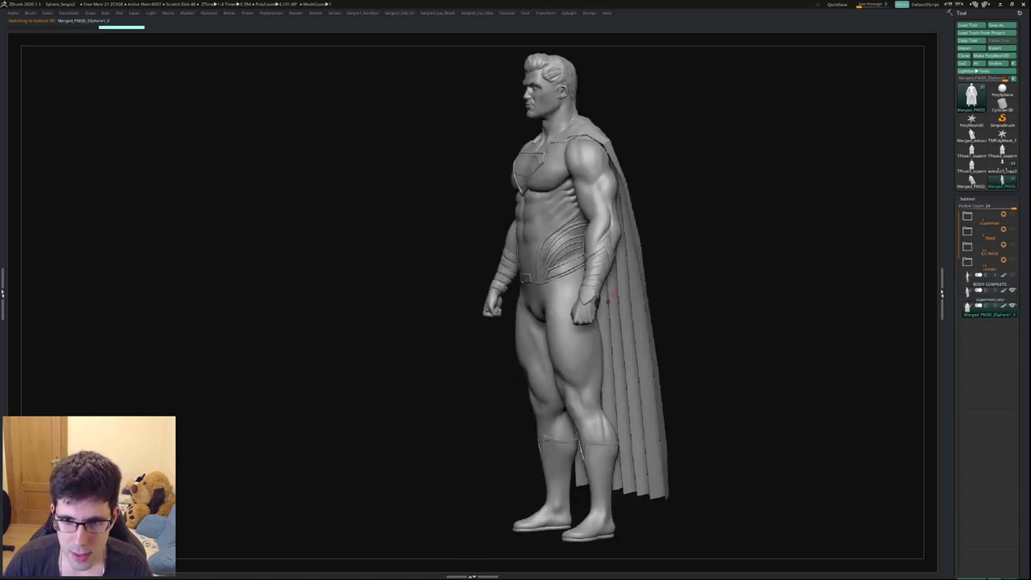
{"action": "key", "text": "Up"}
{"action": "key", "text": "Down"}
{"action": "key", "text": "Up"}
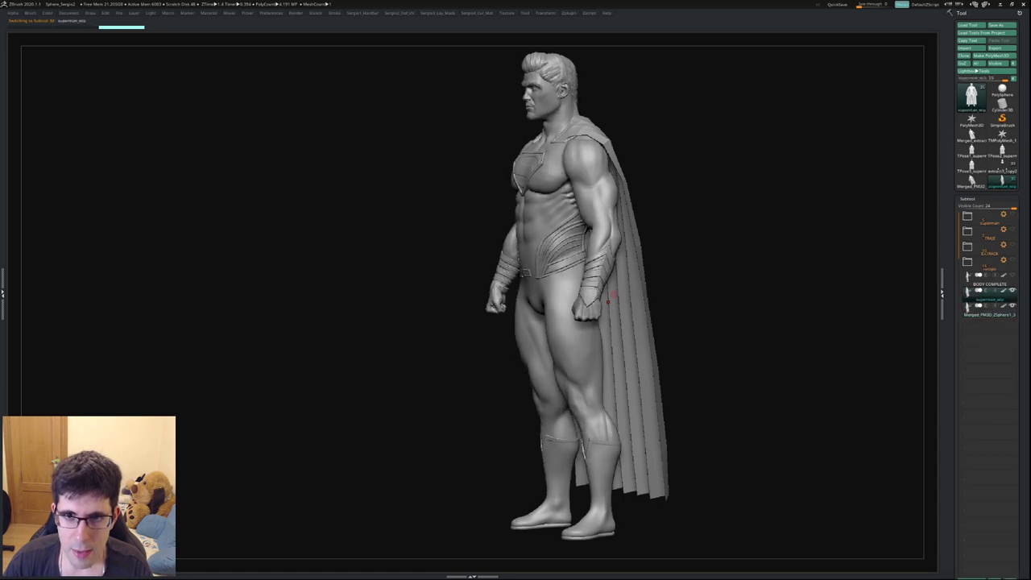
{"action": "key", "text": "Up"}
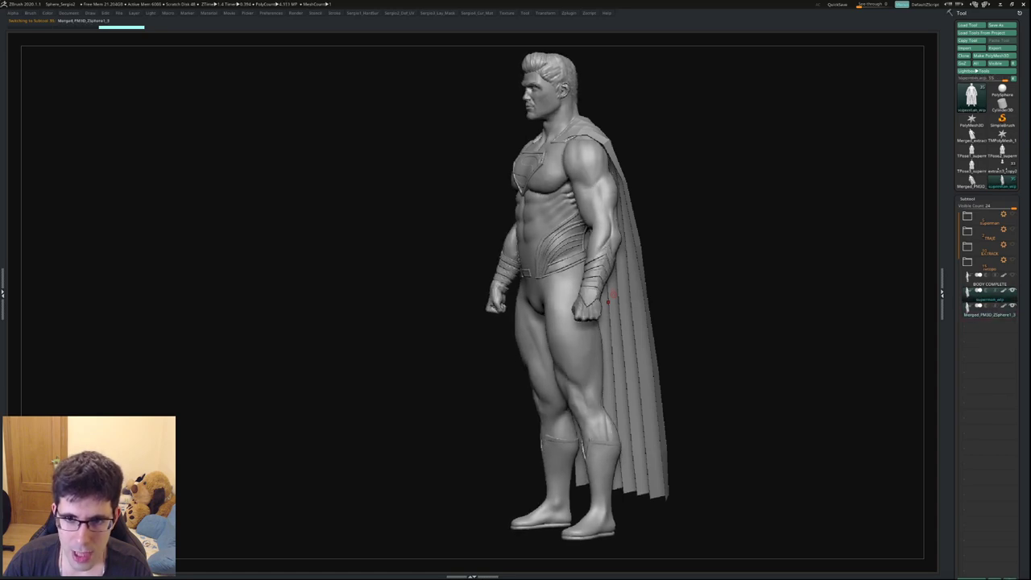
{"action": "key", "text": "Up"}
{"action": "key", "text": "Down"}
{"action": "key", "text": "Up"}
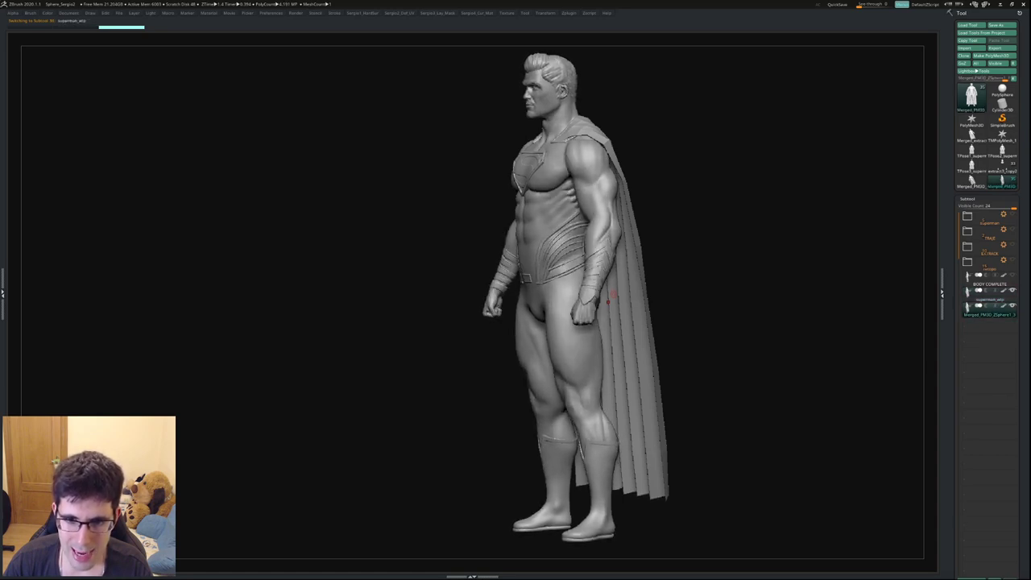
{"action": "key", "text": "Up"}
{"action": "key", "text": "Up"}
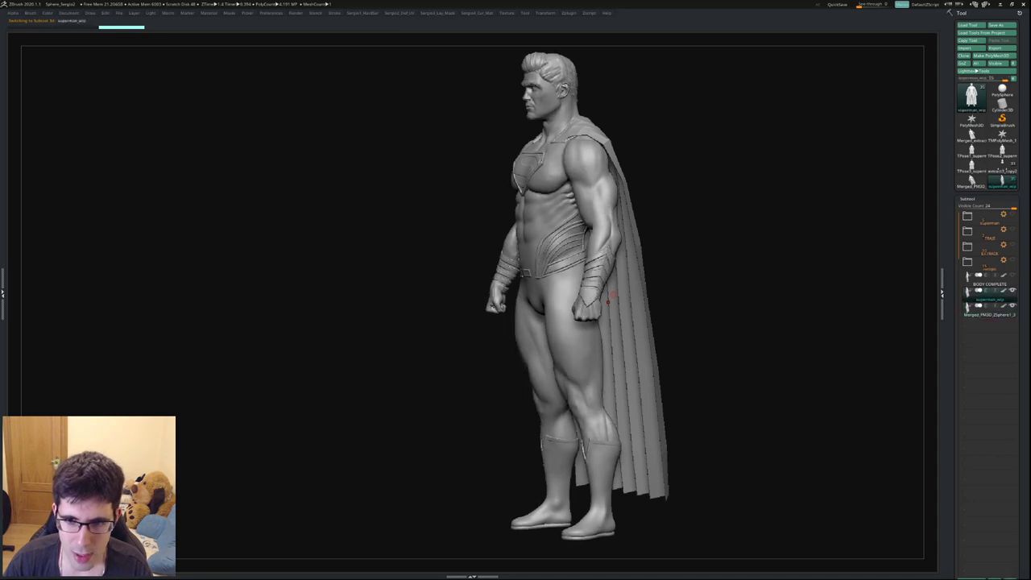
{"action": "key", "text": "Down"}
{"action": "key", "text": "Up"}
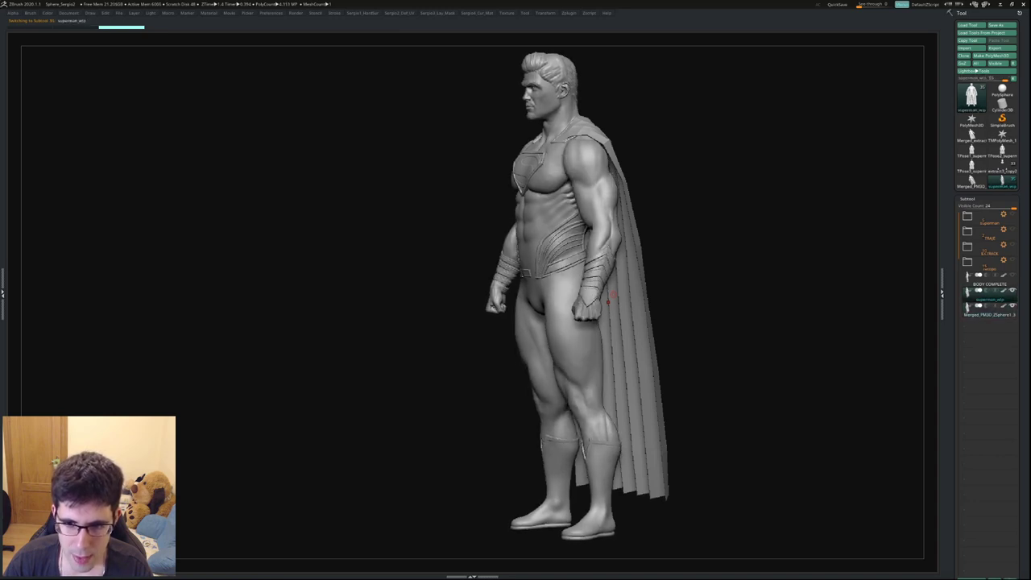
{"action": "key", "text": "Up"}
{"action": "key", "text": "Down"}
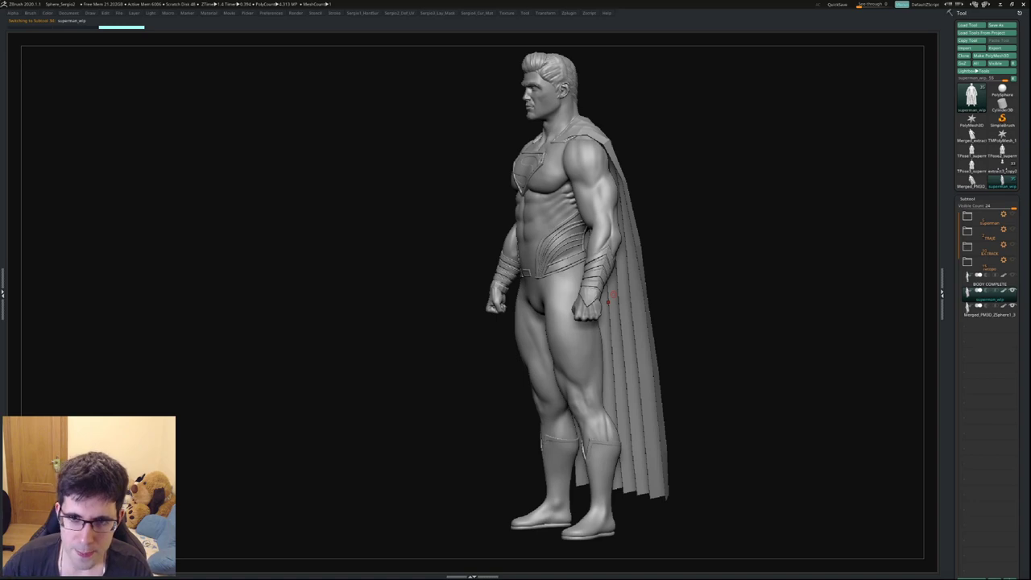
{"action": "right_click_drag", "start_coordinate": [564, 323], "coordinate": [564, 202], "text": "ctrl"}
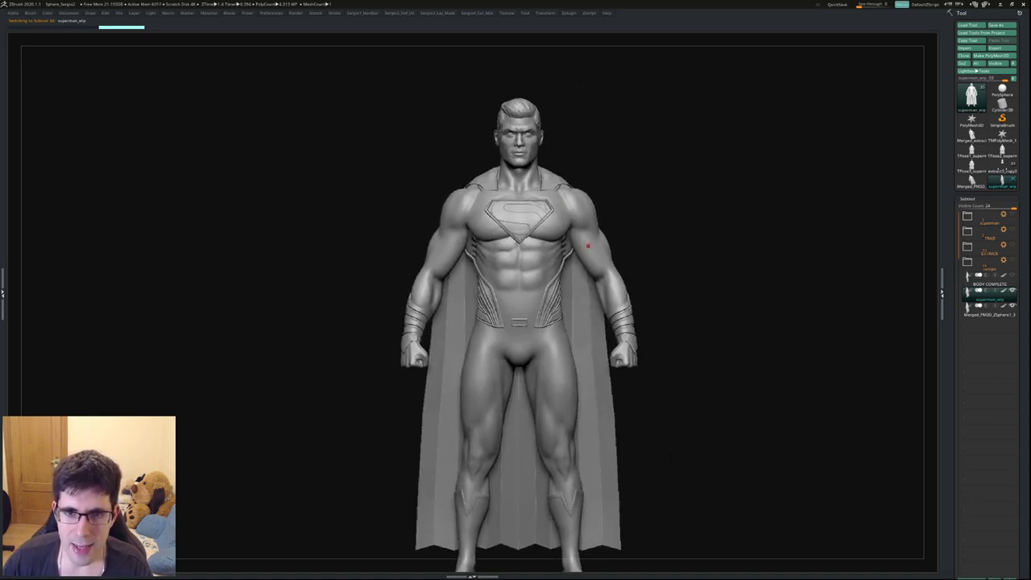
{"action": "mouse_move", "coordinate": [604, 248]}
{"action": "right_mouse_down", "text": "ctrl"}
{"action": "mouse_move", "coordinate": [614, 257]}
{"action": "mouse_move", "coordinate": [632, 227]}
{"action": "mouse_move", "coordinate": [632, 186]}
{"action": "right_mouse_up", "text": "ctrl"}
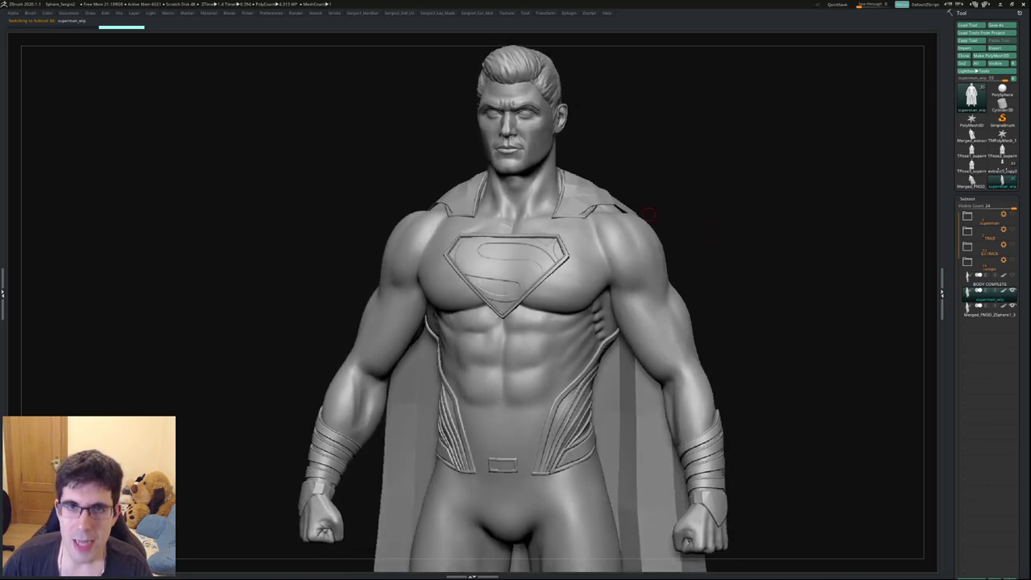
{"action": "key", "text": "Down"}
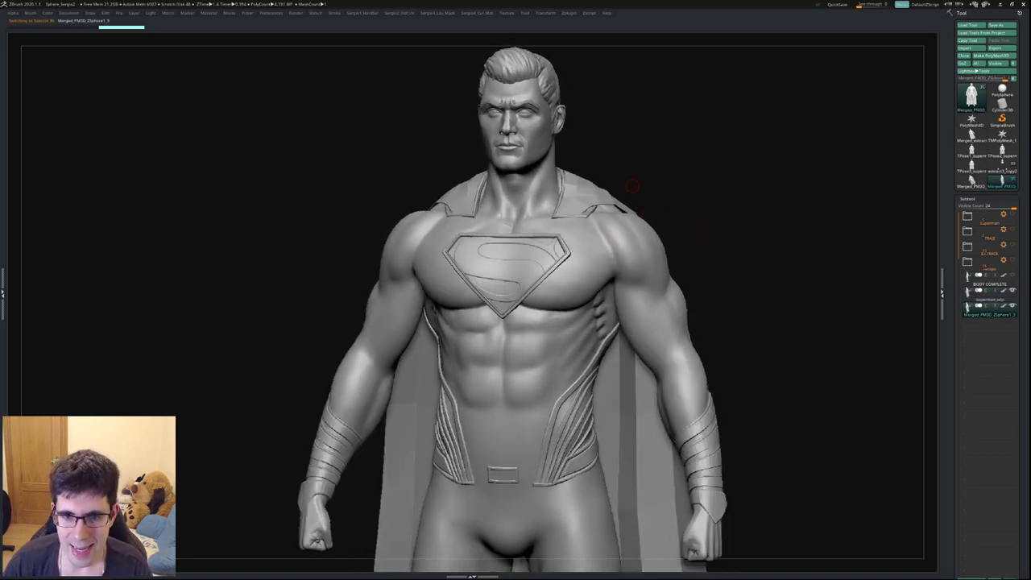
{"action": "key", "text": "Down"}
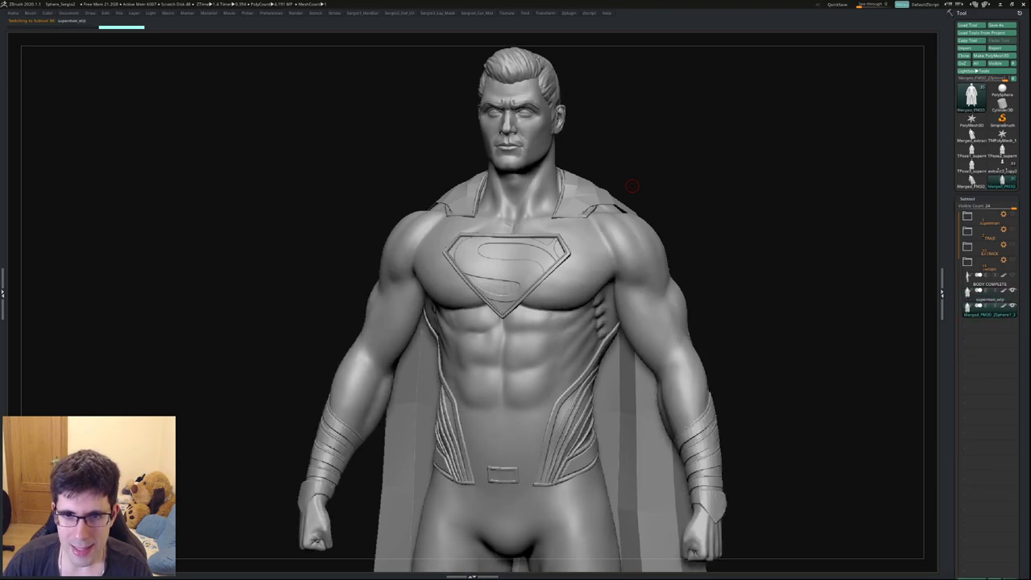
{"action": "key", "text": "Up"}
{"action": "key", "text": "Up"}
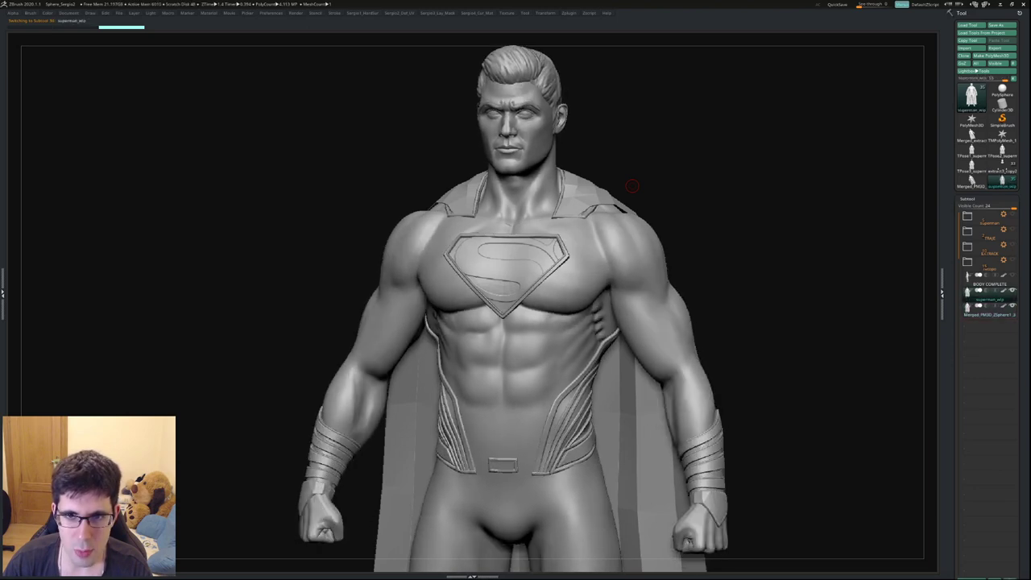
{"action": "key", "text": "Up"}
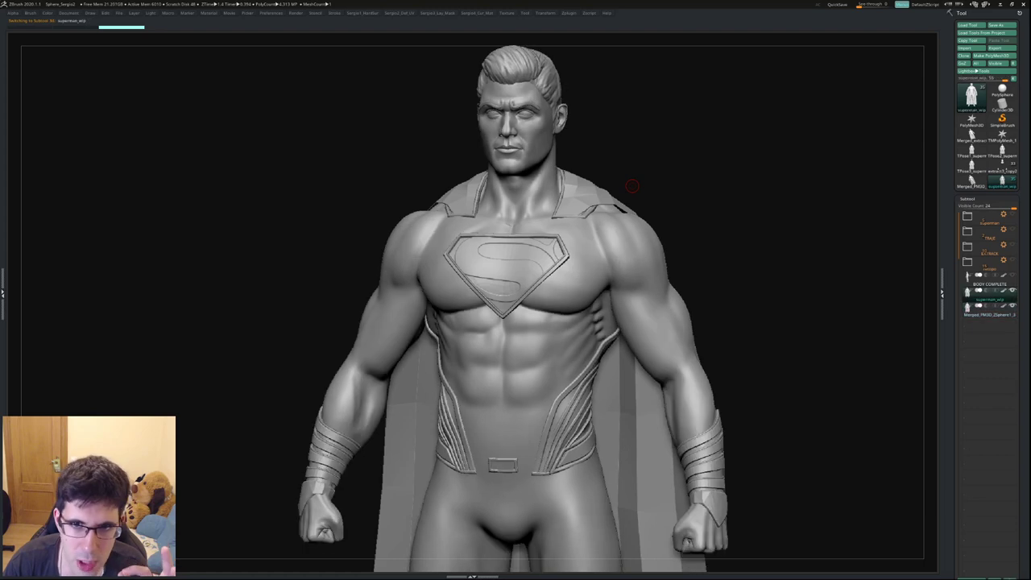
{"action": "key", "text": "Down"}
{"action": "key", "text": "Up"}
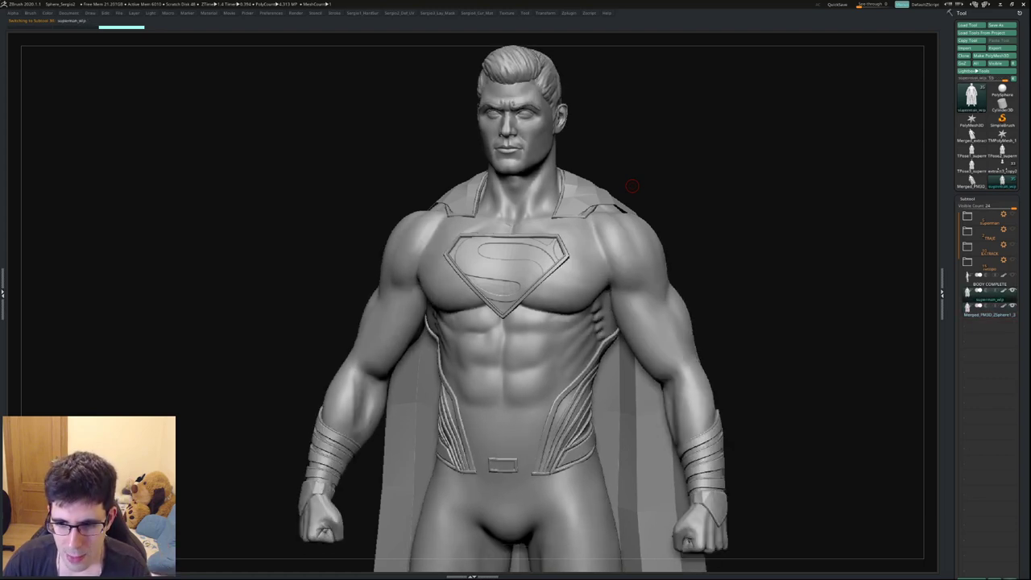
{"action": "key", "text": "Down"}
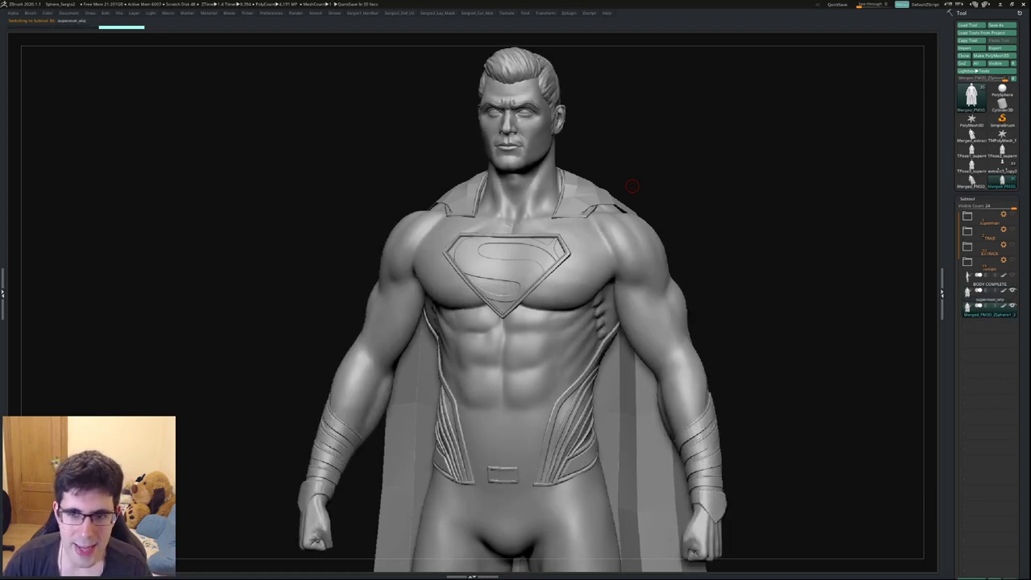
{"action": "key", "text": "Up"}
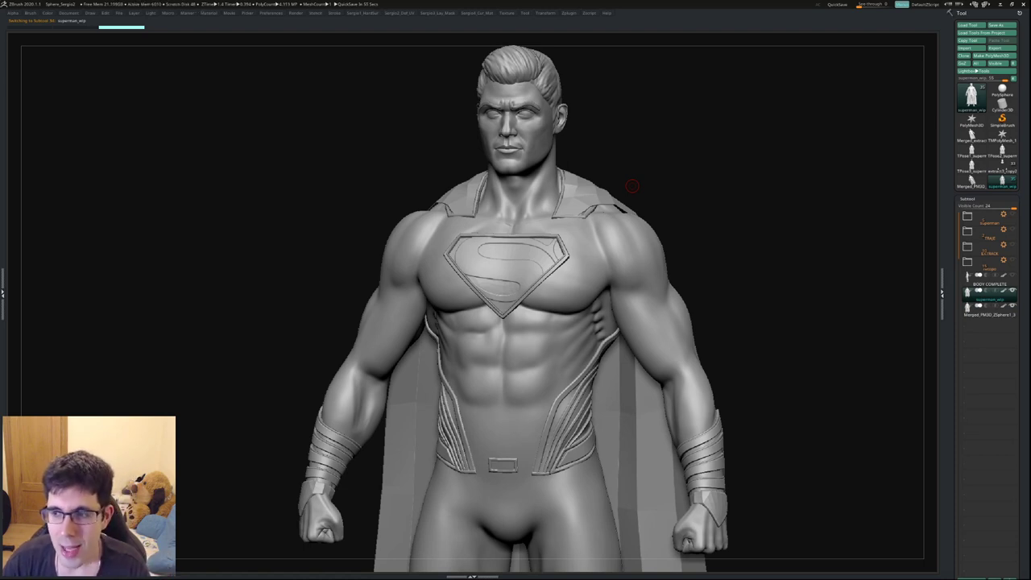
{"action": "key", "text": "Down"}
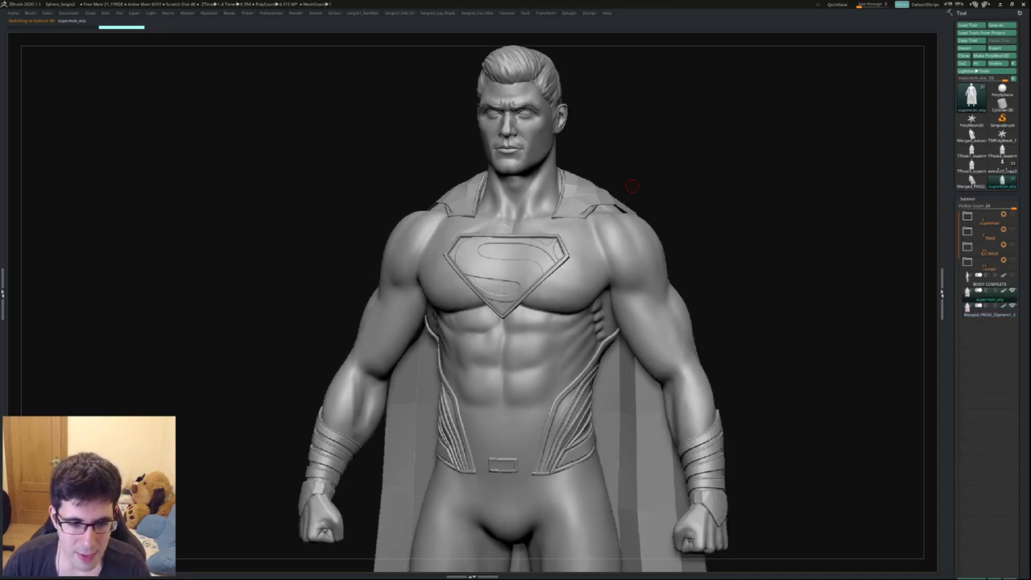
{"action": "key", "text": "Down"}
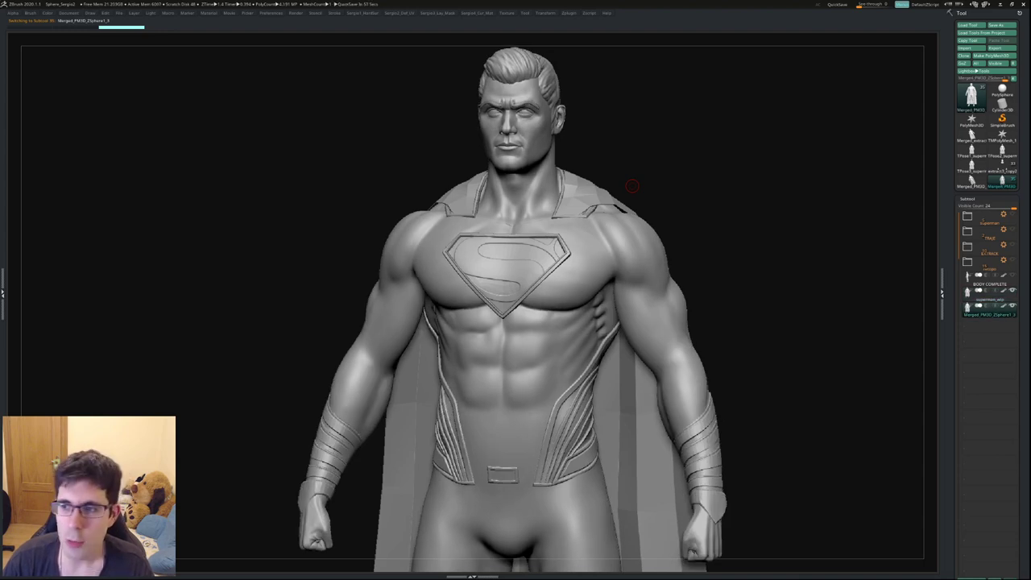
{"action": "key", "text": "Up"}
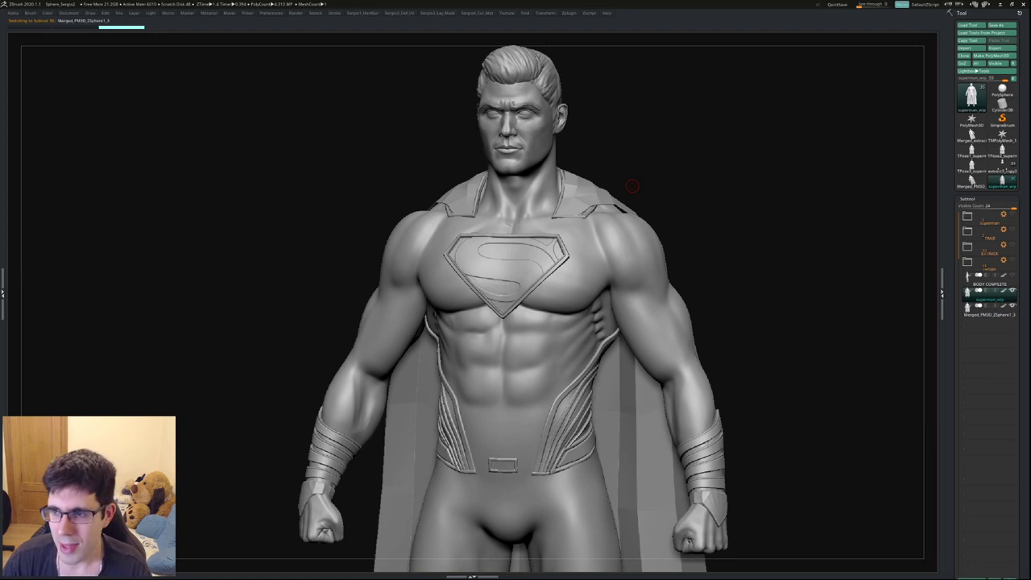
{"action": "key", "text": "Down"}
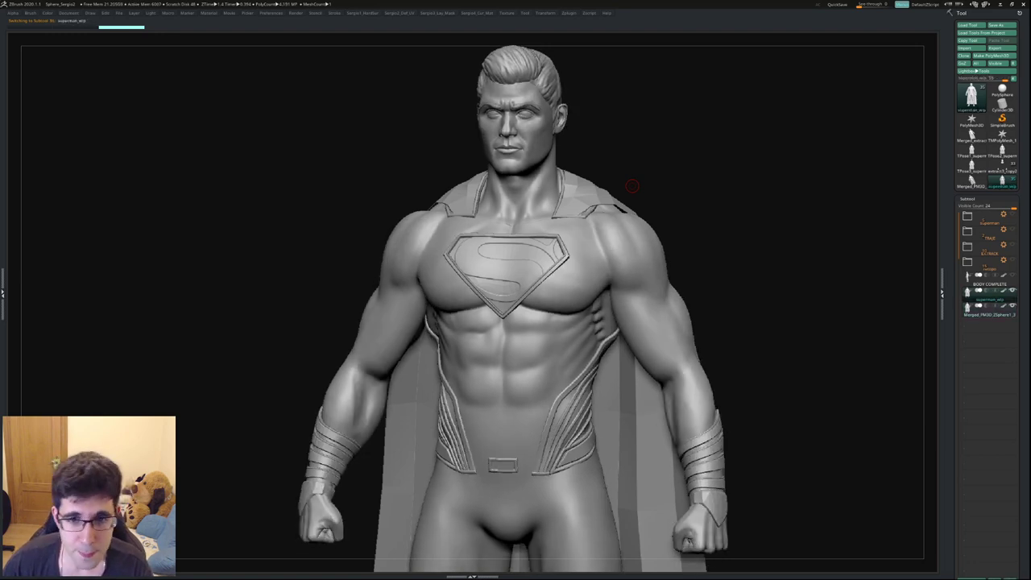
{"action": "mouse_move", "coordinate": [632, 186]}
{"action": "left_mouse_down", "text": "alt"}
{"action": "mouse_move", "coordinate": [632, 242]}
{"action": "mouse_move", "coordinate": [632, 217]}
{"action": "left_mouse_up", "text": "alt"}
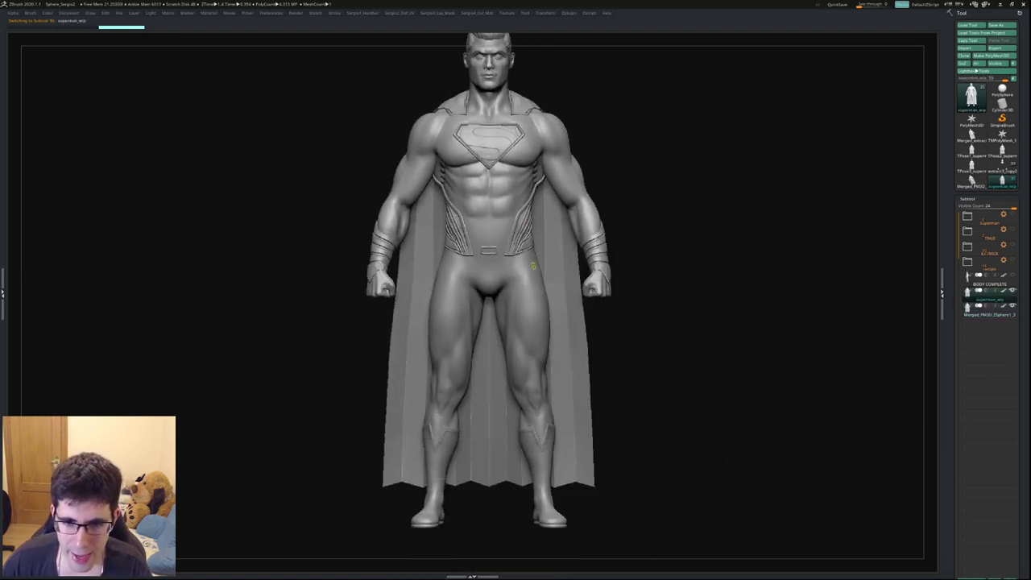
{"action": "left_click_drag", "start_coordinate": [551, 290], "coordinate": [551, 260], "text": "alt"}
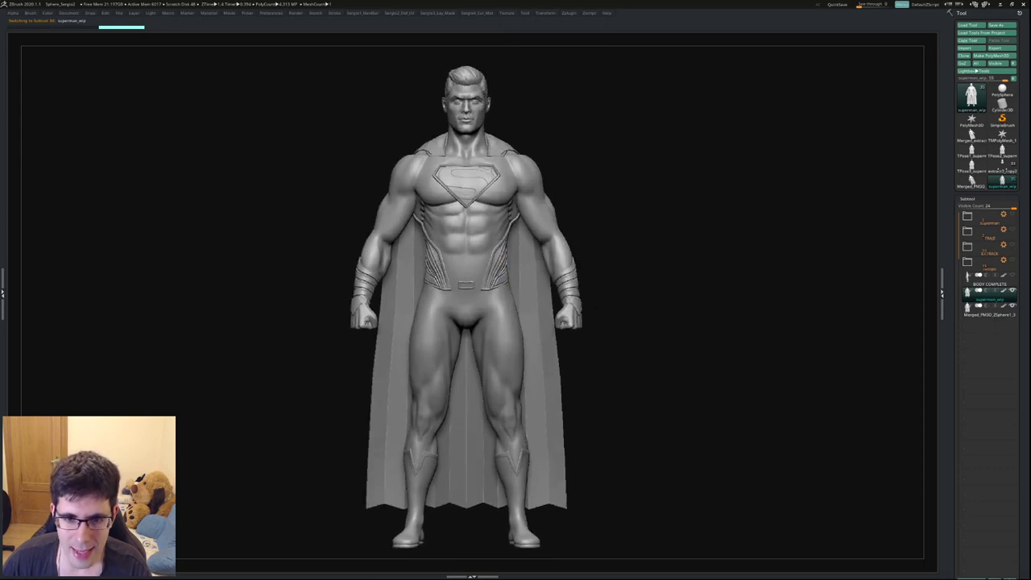